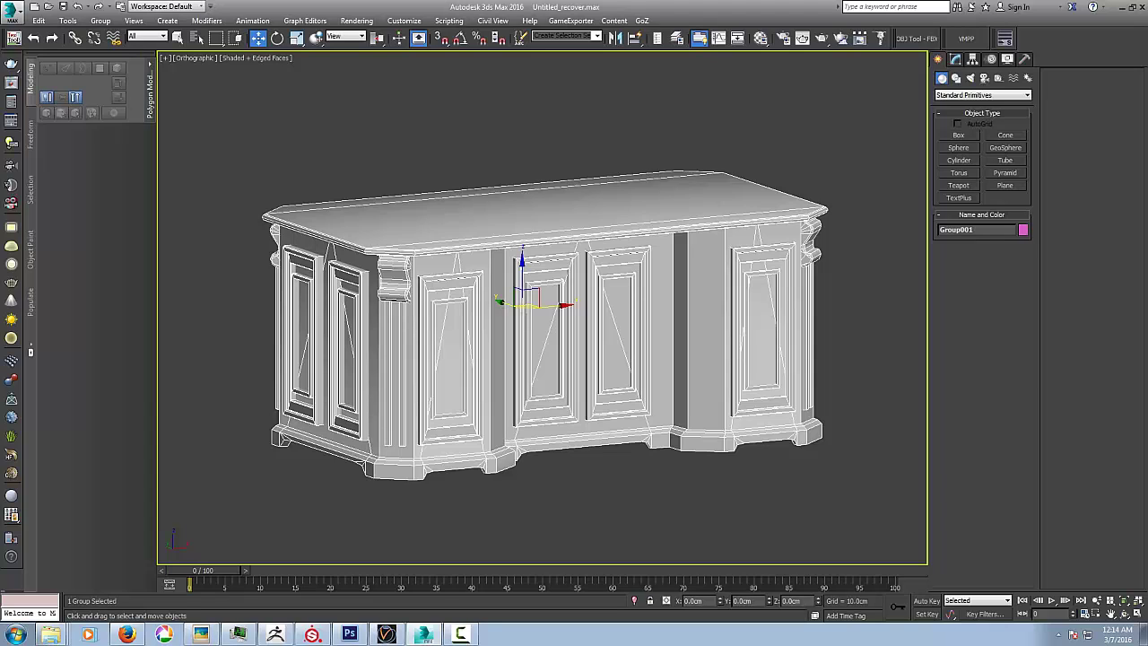
middle_drag(538, 309, 540, 316)
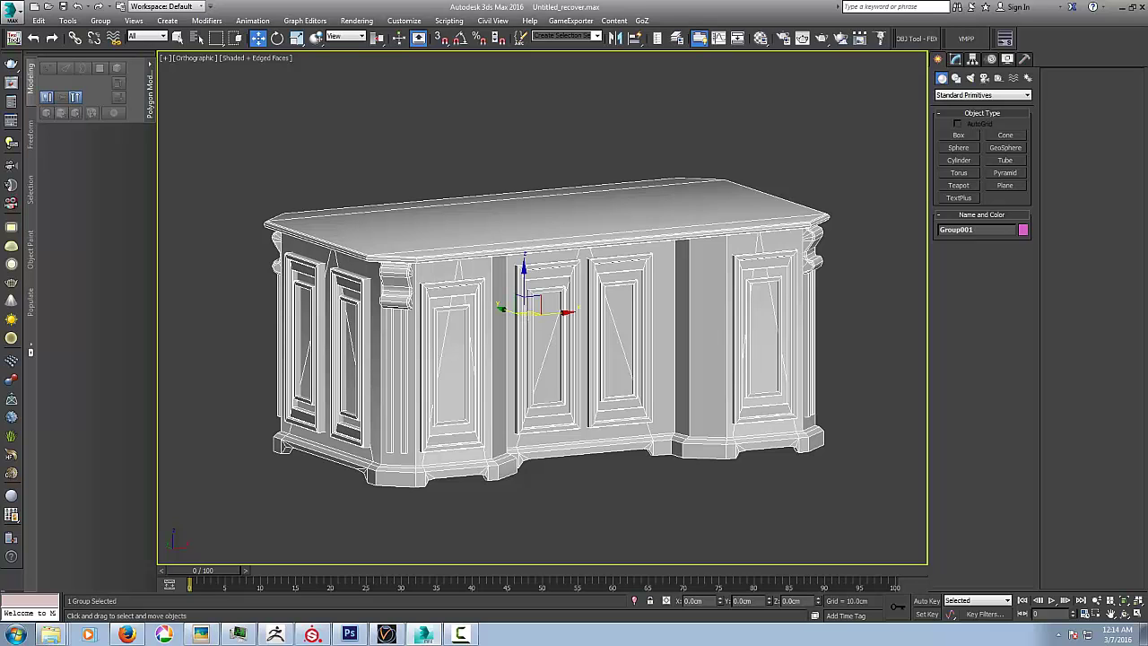
mouse_move(538, 314)
alt+middle_down()
mouse_move(703, 300)
mouse_move(556, 285)
mouse_move(536, 315)
mouse_move(561, 318)
mouse_move(538, 316)
alt+middle_up()
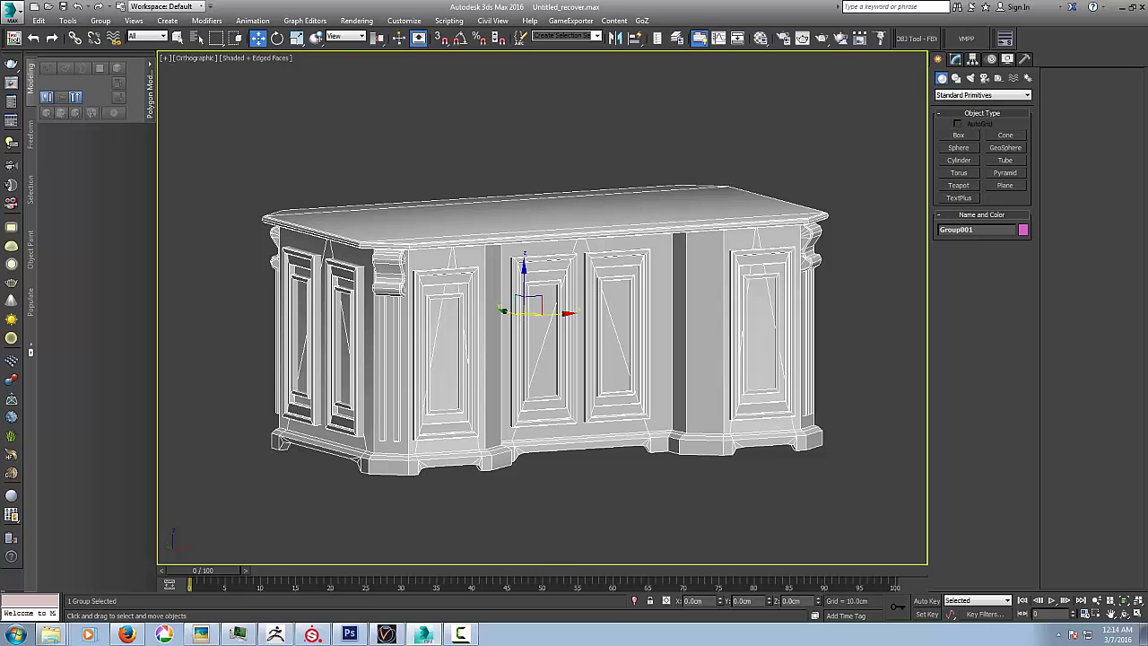
mouse_move(538, 316)
alt+middle_down()
mouse_move(574, 314)
mouse_move(542, 316)
alt+middle_up()
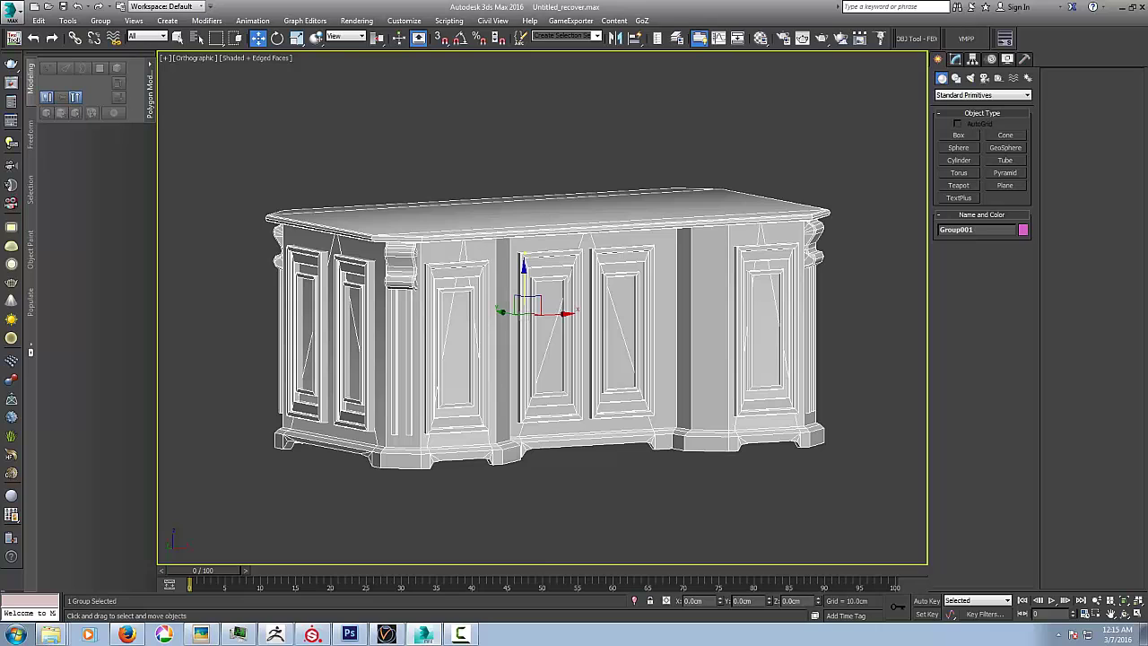
alt+middle_drag(538, 313, 507, 327)
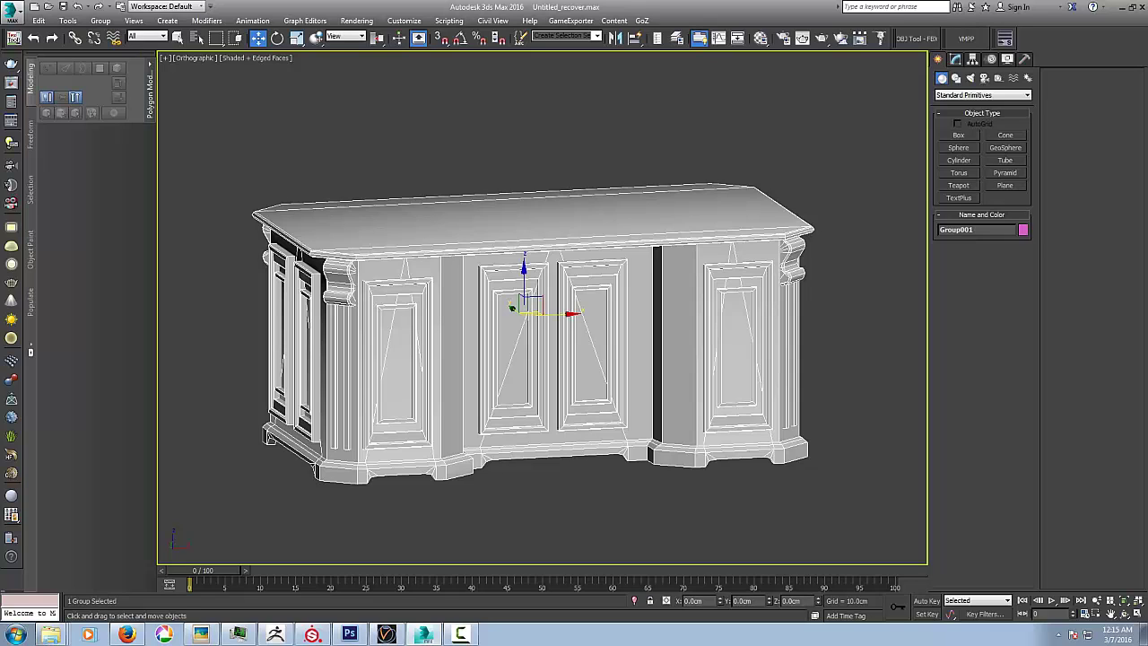
middle_drag(525, 314, 565, 319)
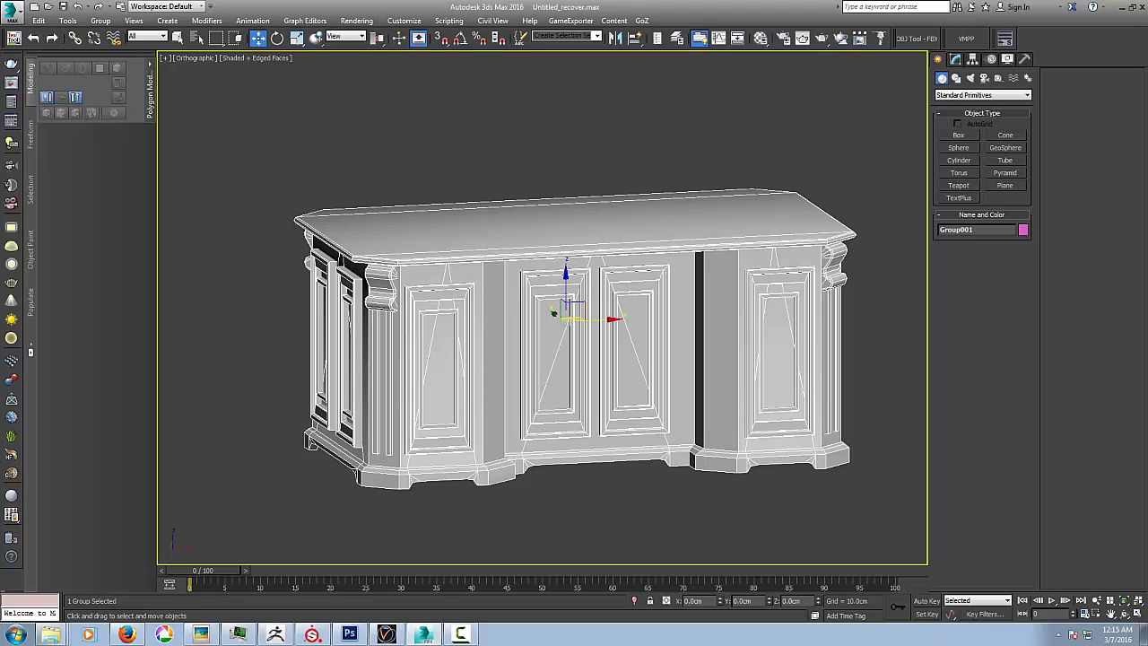
- Unhide all objects, invert the selection from the complete desk group, and isolate the ungrouped half-desk parts
right_click(612, 345)
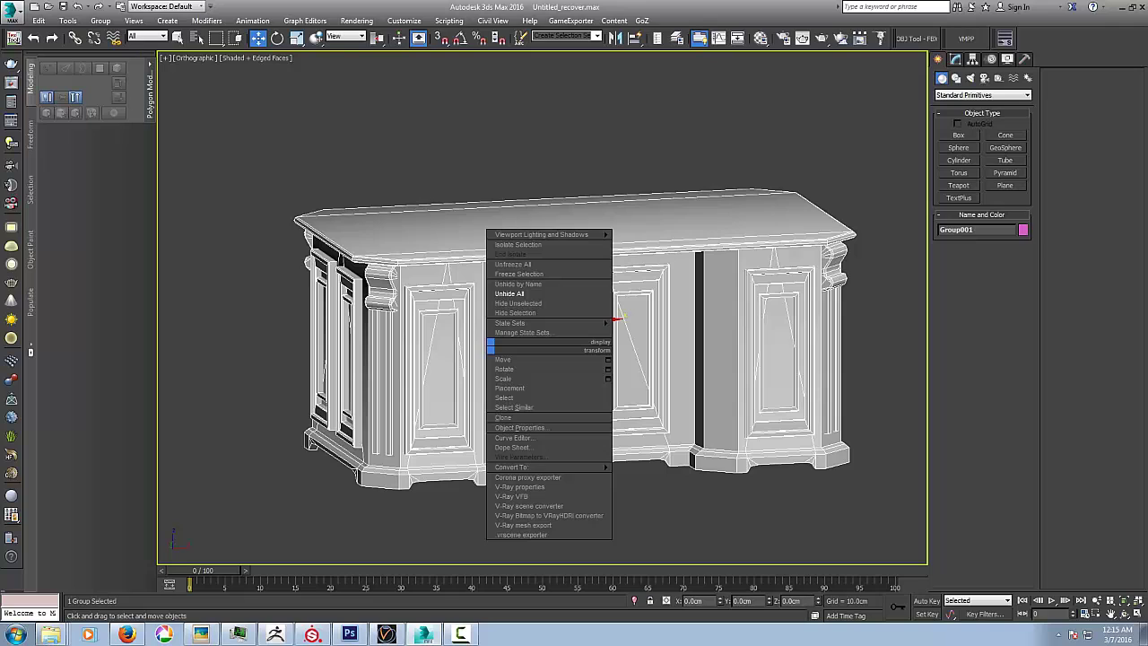
click(529, 293)
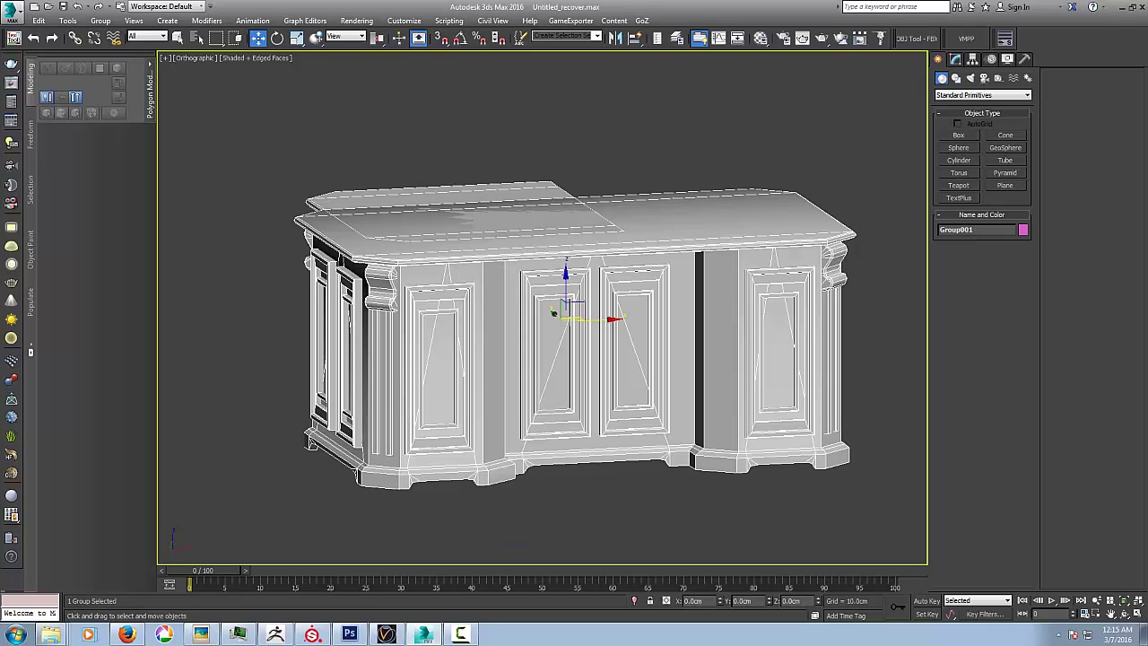
key(ctrl+i)
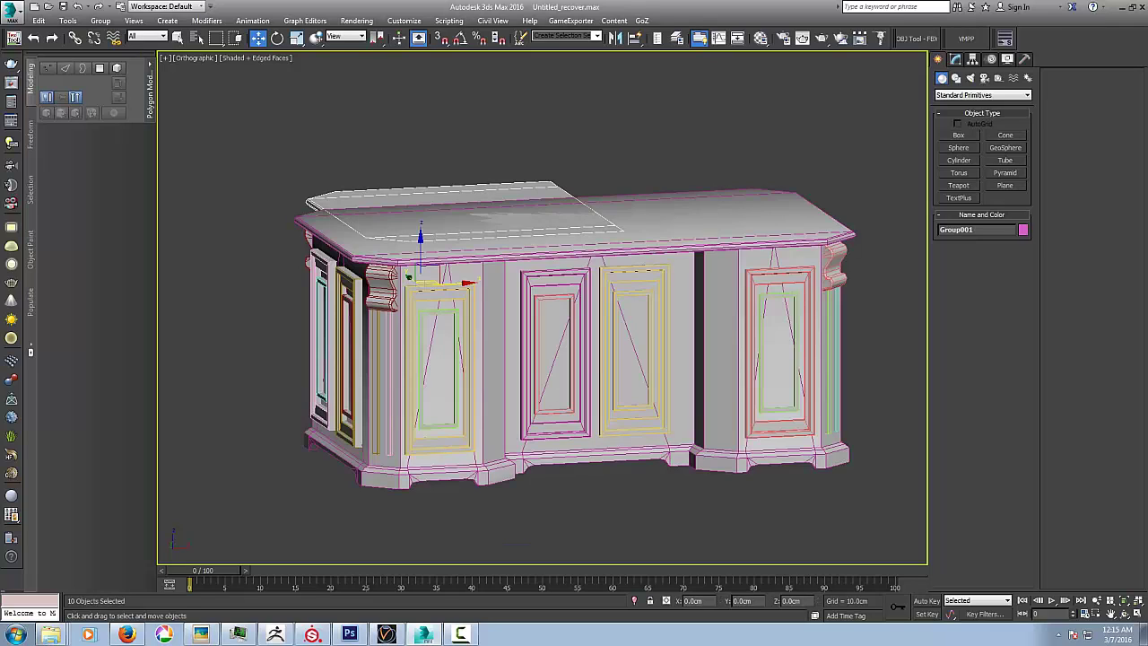
click(635, 600)
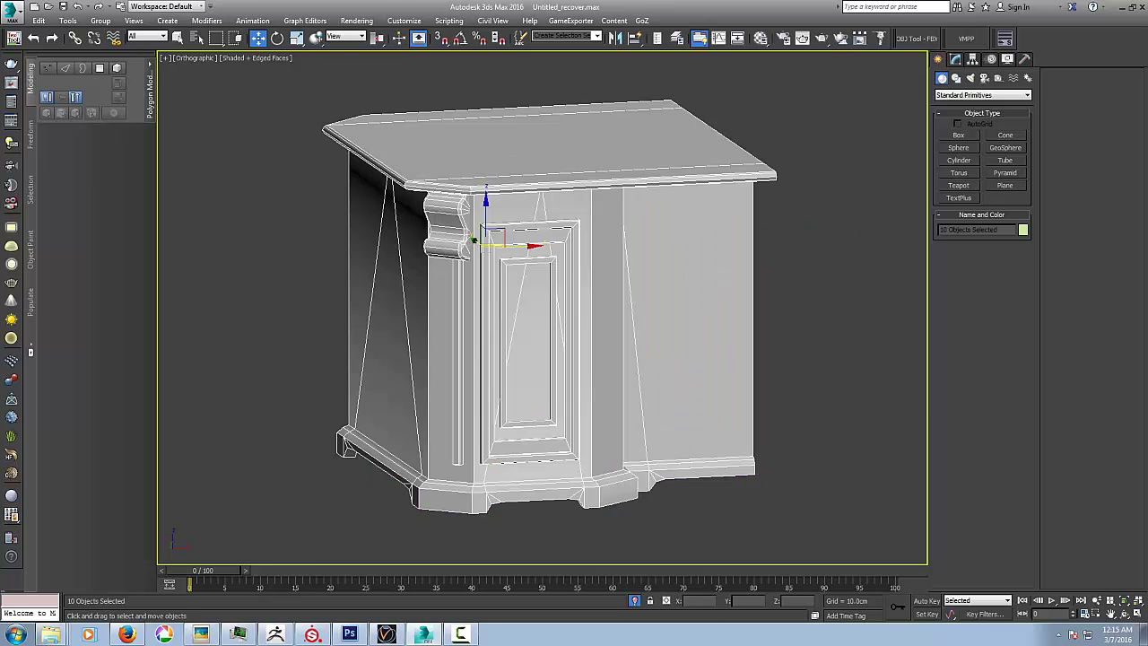
- Examine the isolated half desk from the front, the open side and underneath to check its geometry
alt+middle_drag(560, 359, 619, 394)
scroll(619, 395, up, 3)
scroll(619, 394, down, 5)
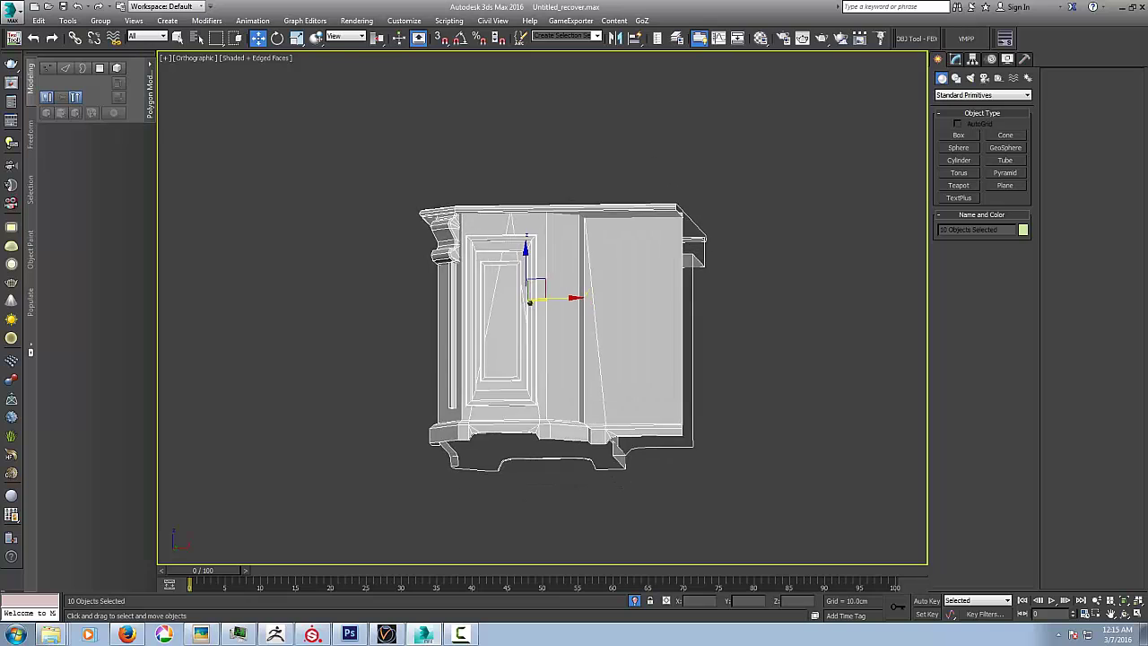
alt+middle_drag(556, 350, 529, 373)
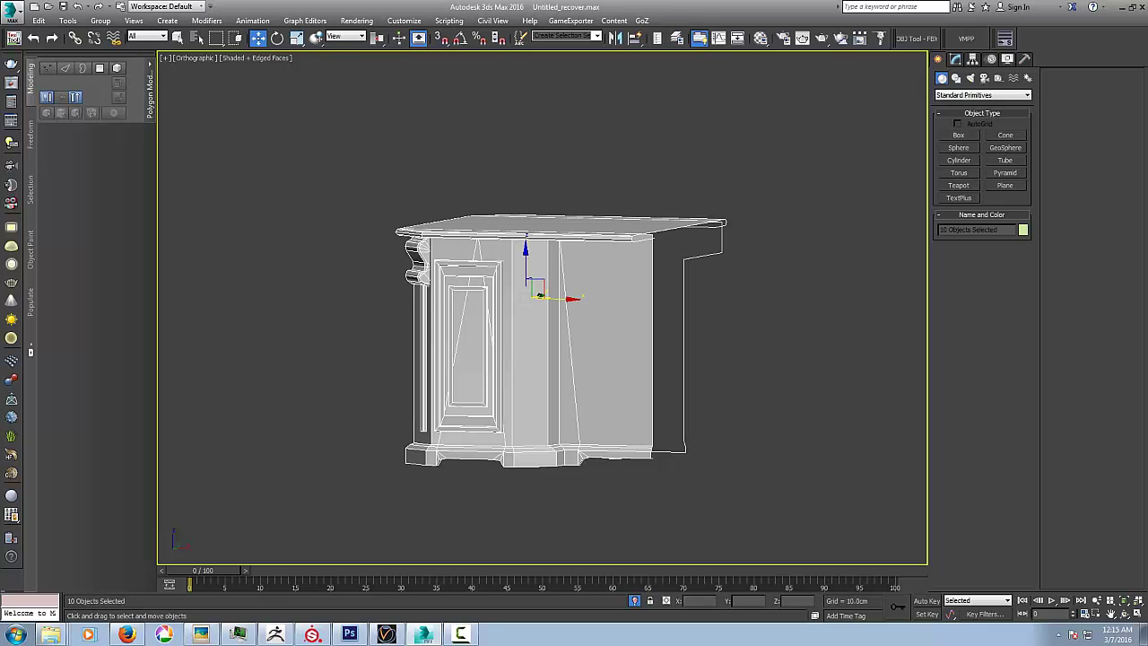
alt+middle_drag(529, 372, 564, 495)
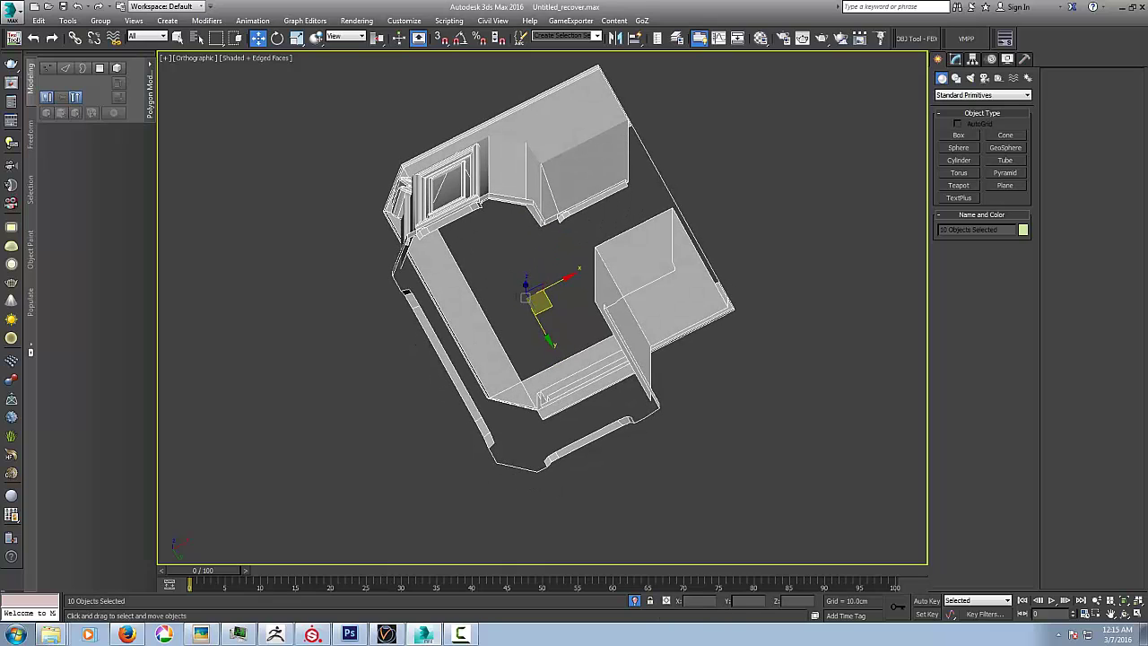
alt+middle_drag(567, 493, 565, 449)
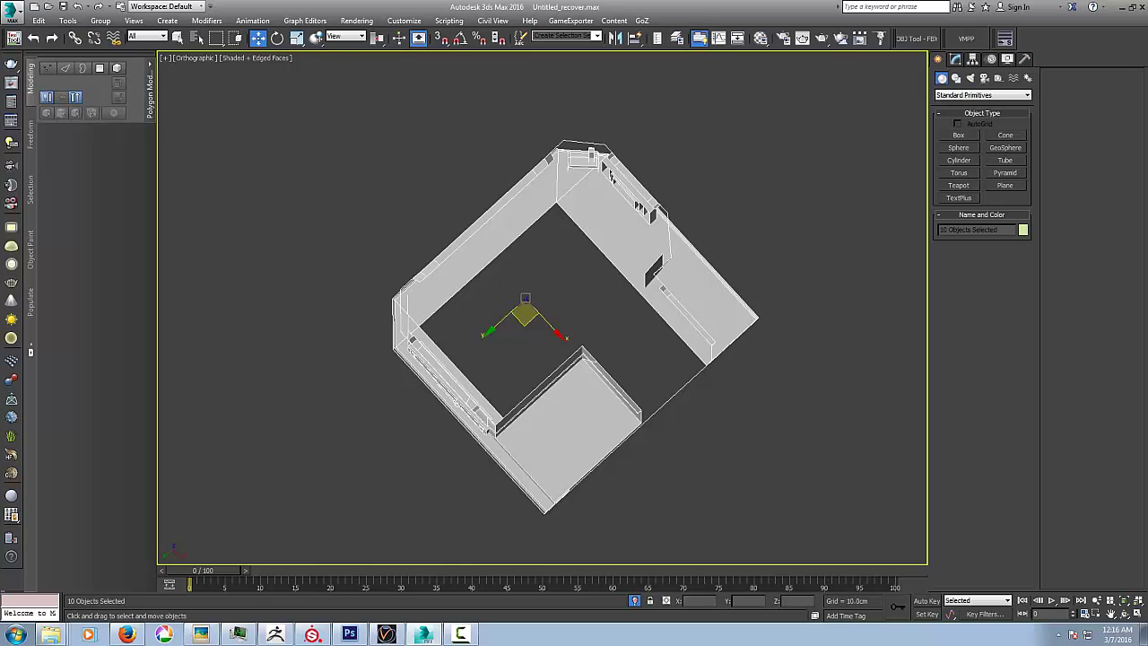
alt+middle_drag(556, 448, 531, 457)
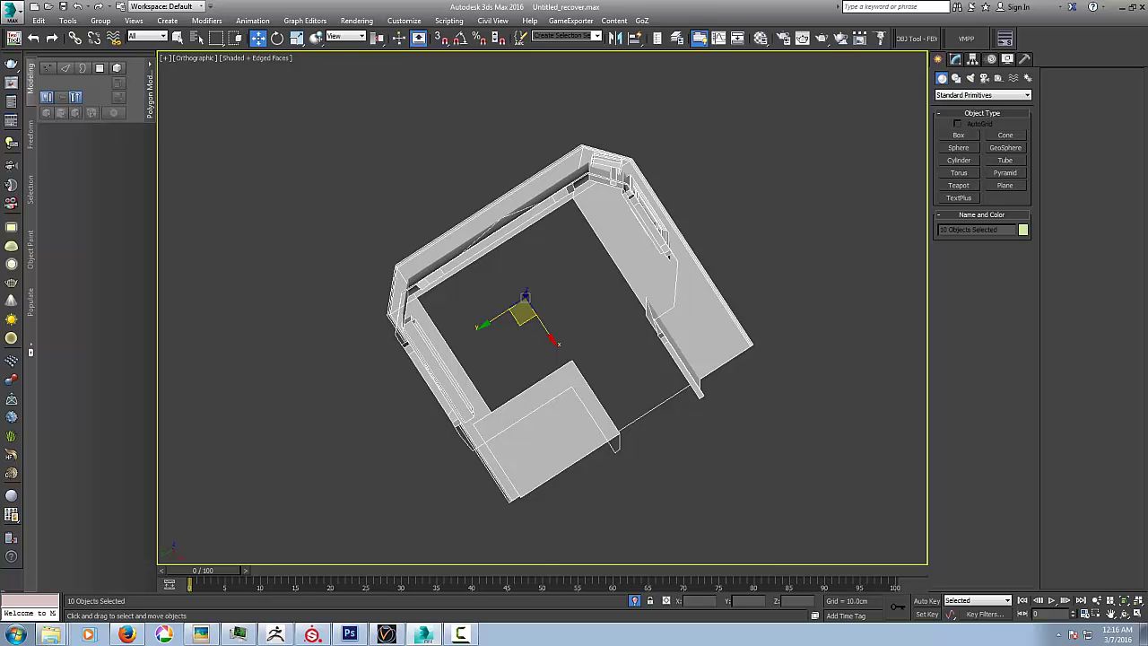
alt+middle_drag(547, 305, 490, 428)
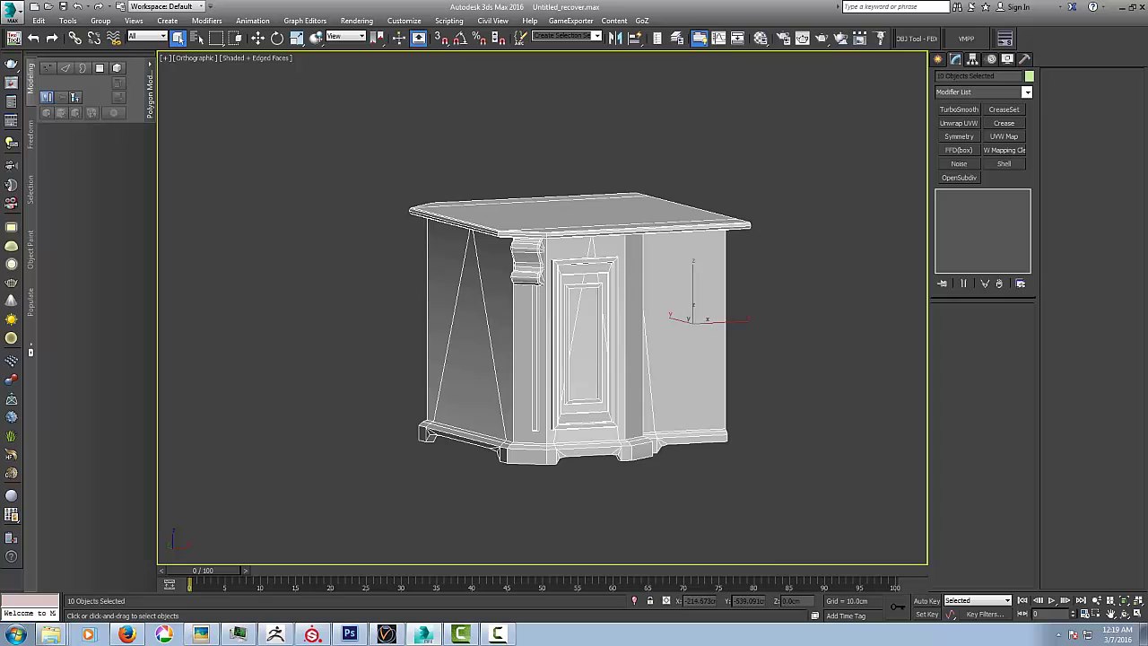
- Select the main desk body, Box001, and isolate it from the panels and corbel
alt+middle_drag(582, 327, 592, 328)
click(673, 334)
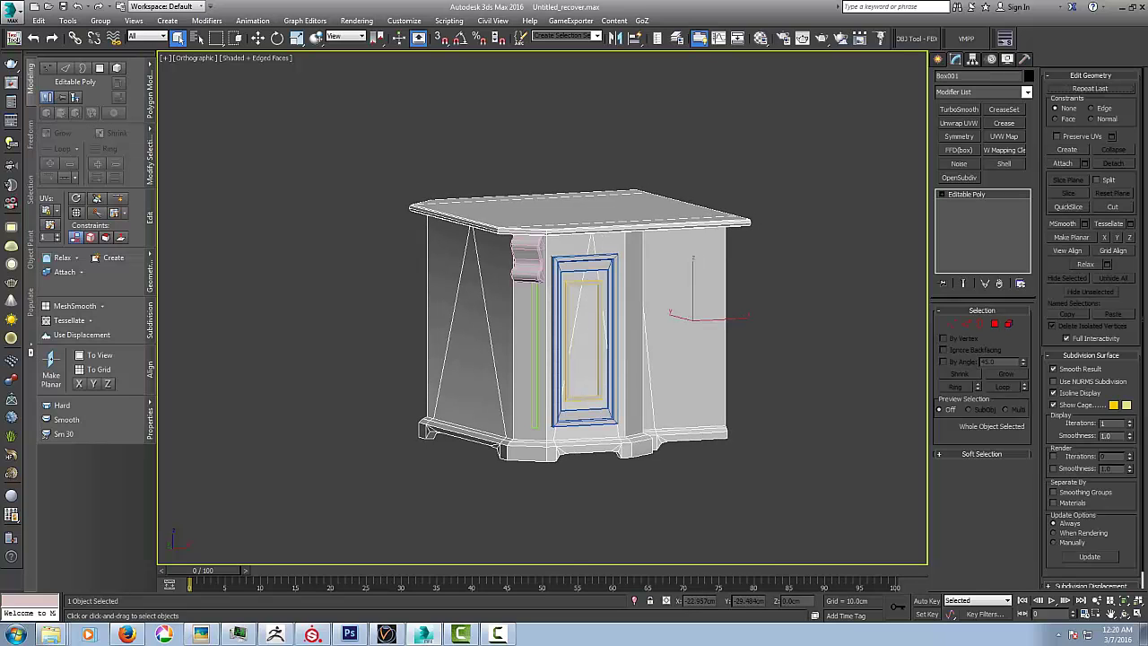
click(634, 600)
mouse_move(579, 292)
middle_down()
mouse_move(609, 302)
mouse_move(589, 304)
middle_up()
scroll(589, 304, down, 3)
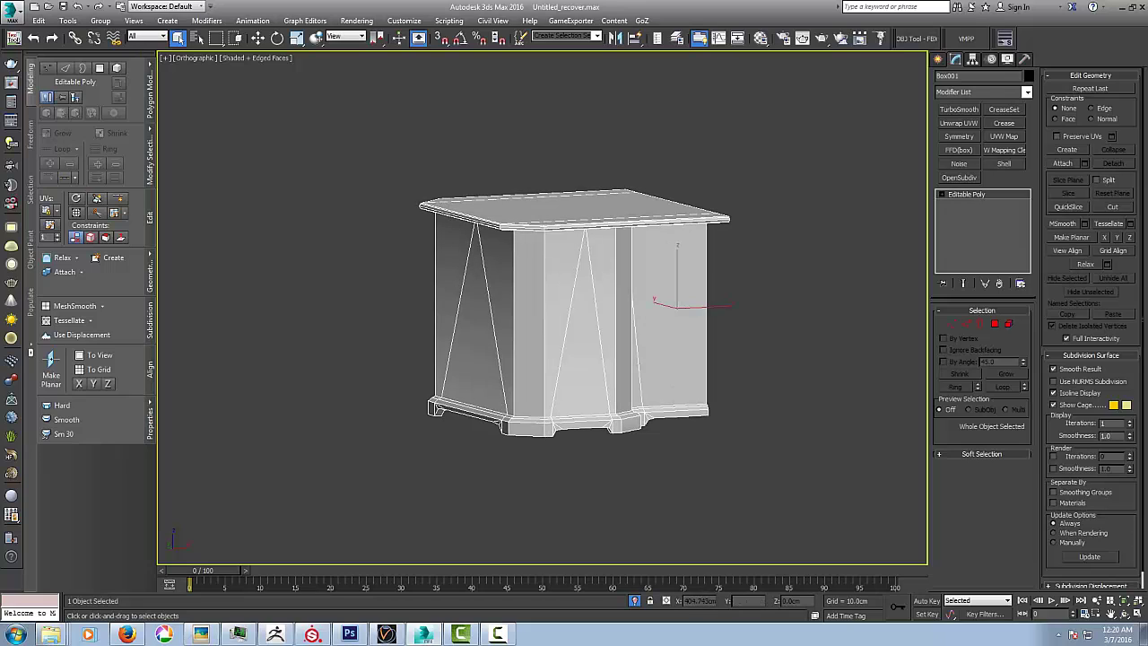
- Add the UVW Mapping Clear and Unwrap UVW modifiers to the desk body and open the UV editor
click(1003, 150)
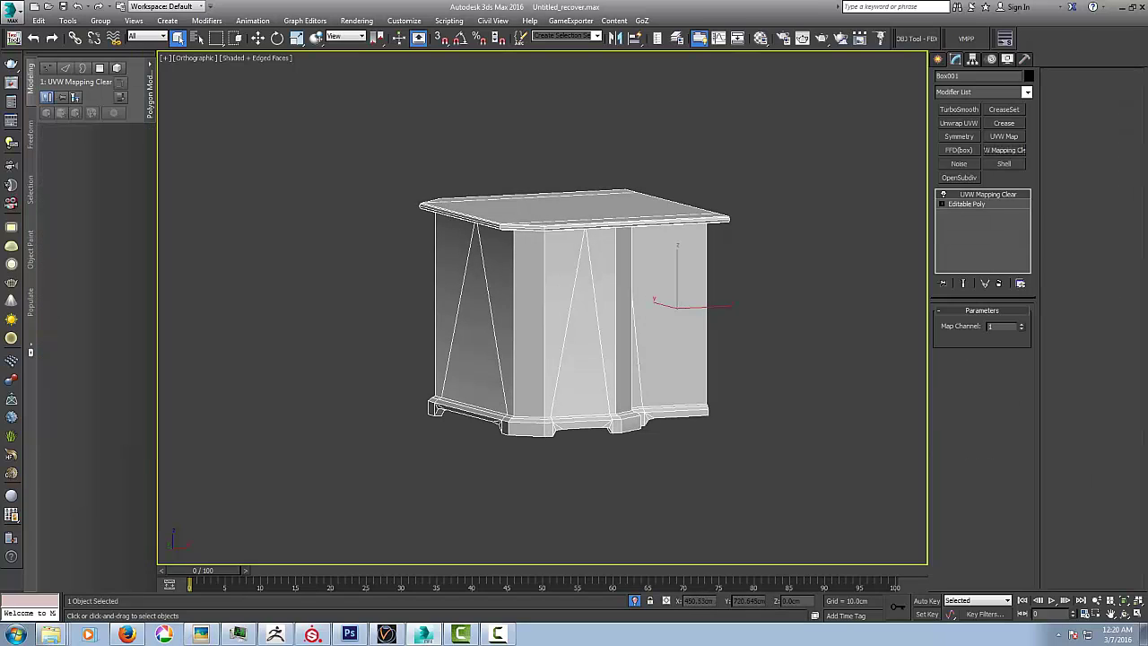
click(958, 122)
click(982, 449)
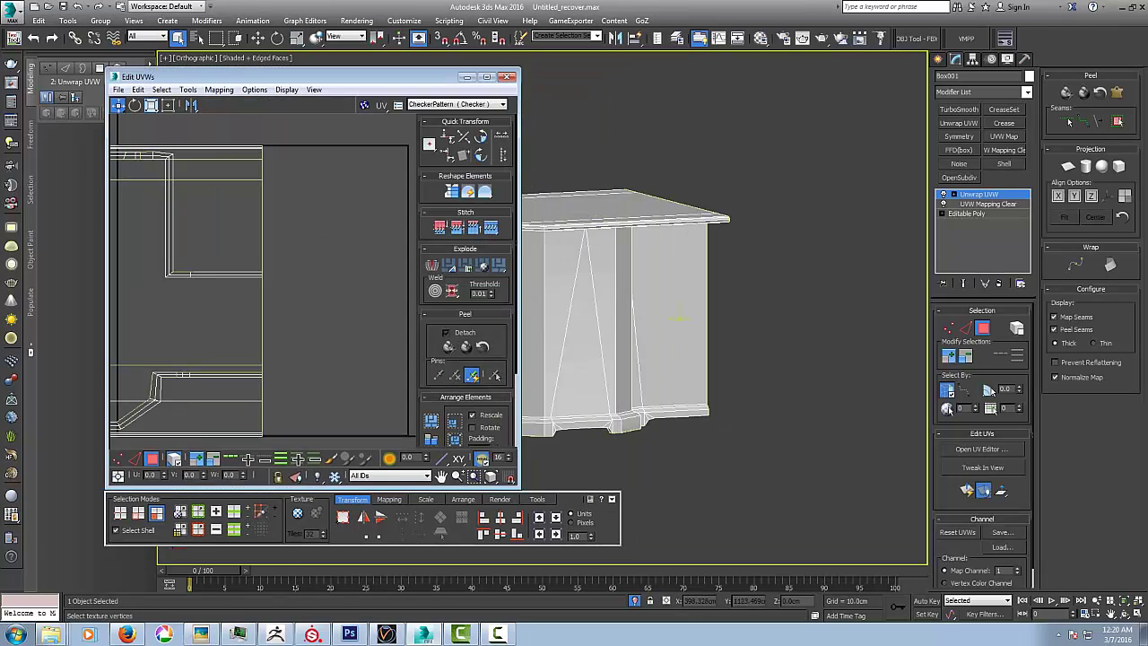
- Select all of the desk body's UV faces and move them outside the UV tile, level with it on its left side
drag(140, 360, 319, 169)
scroll(255, 319, down, 3)
middle_drag(255, 305, 327, 305)
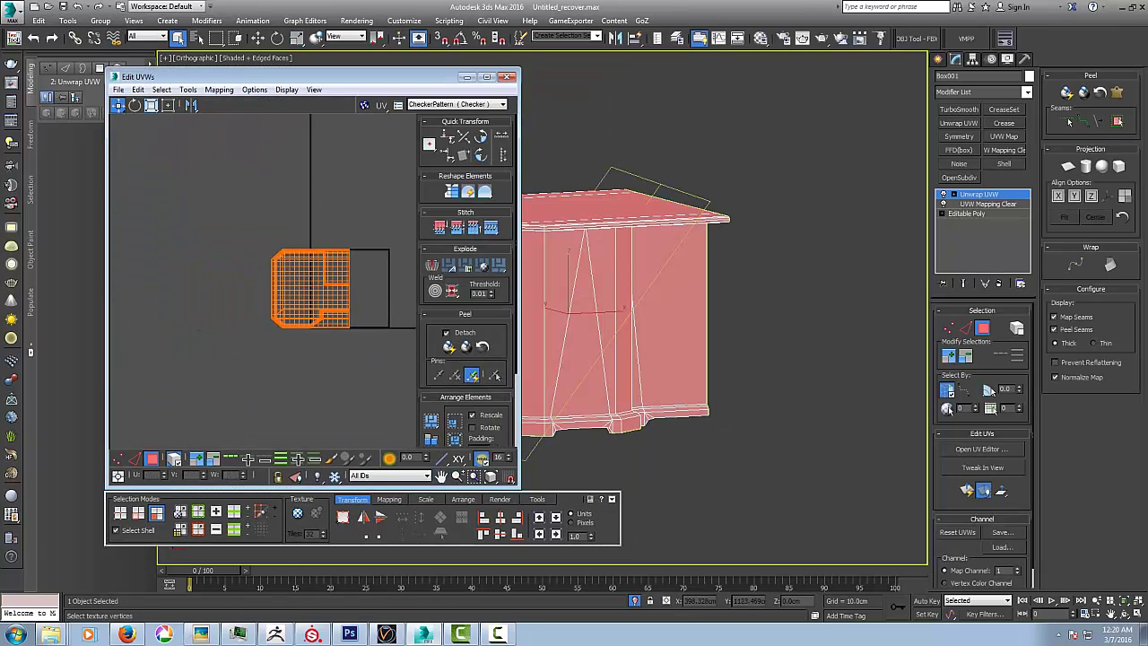
drag(311, 289, 173, 197)
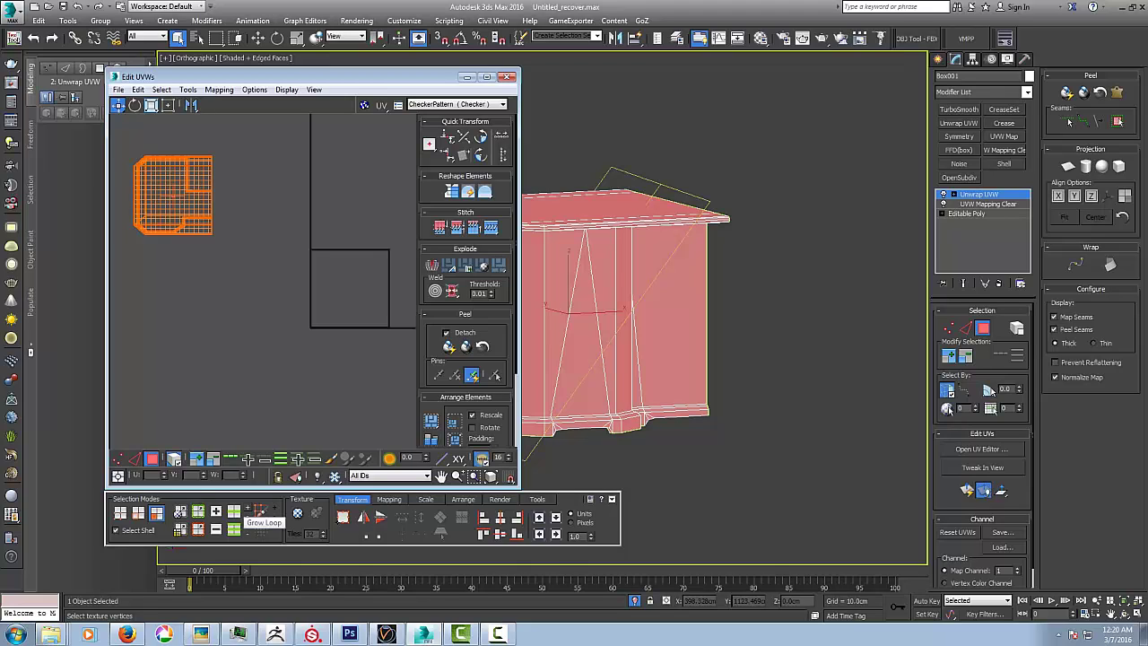
drag(173, 196, 163, 289)
mouse_move(164, 289)
middle_down()
mouse_move(175, 288)
mouse_move(154, 288)
middle_up()
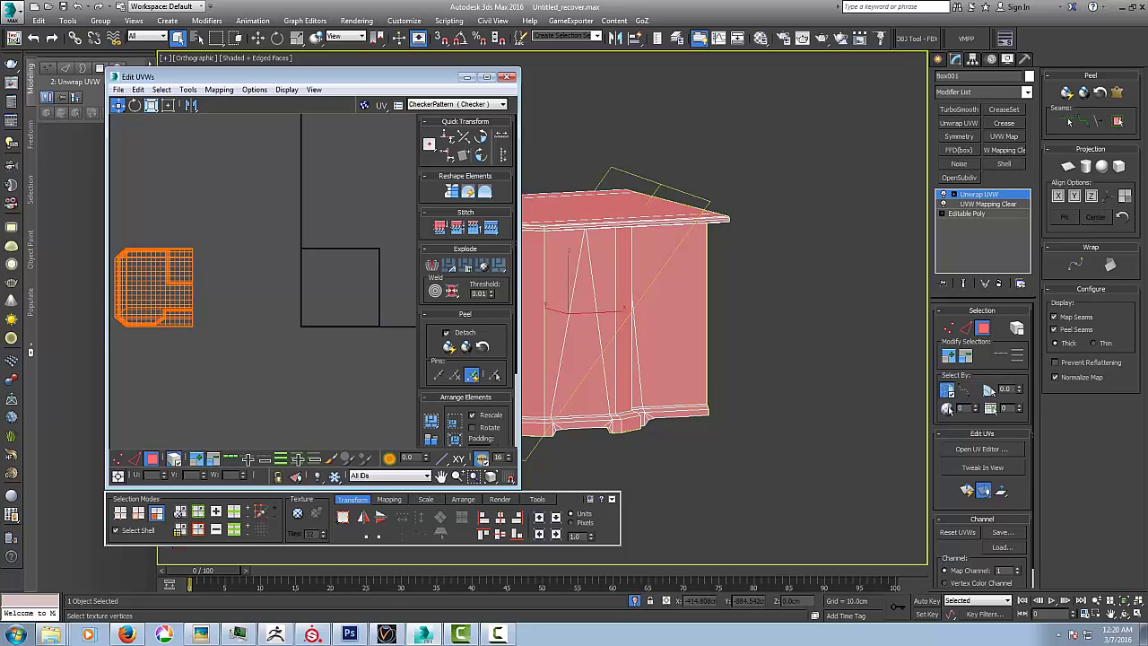
- Examine the desk body's front faces and the moulding and feet along its base up close
middle_drag(618, 359, 726, 349)
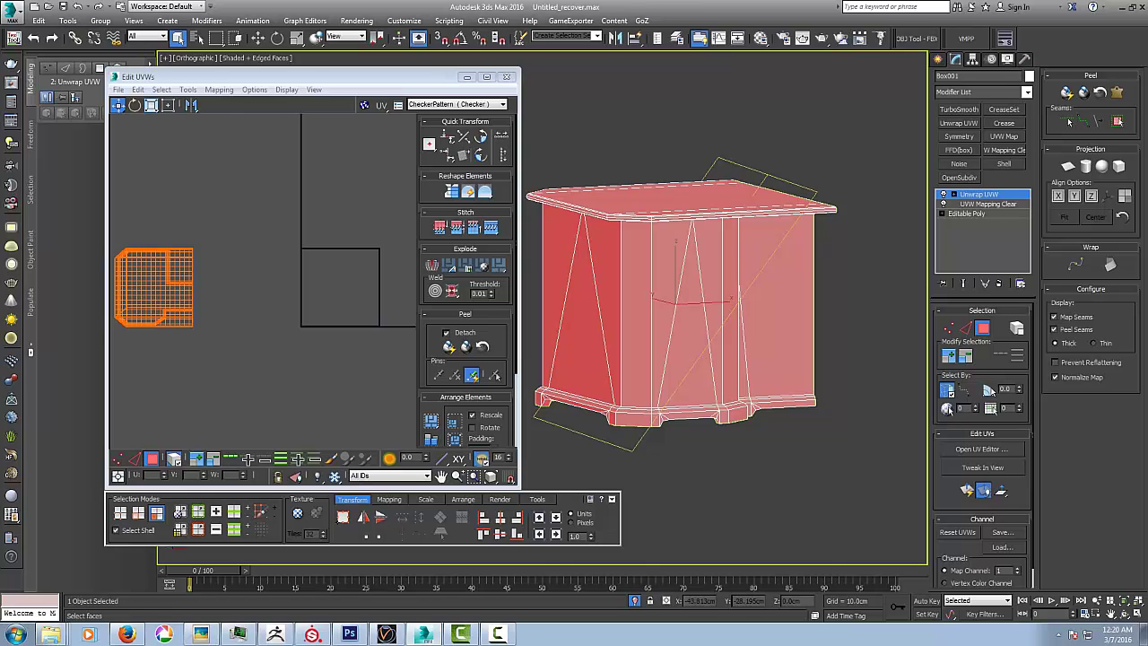
mouse_move(717, 354)
alt+middle_down()
mouse_move(834, 314)
mouse_move(708, 376)
mouse_move(719, 361)
mouse_move(642, 340)
mouse_move(724, 365)
alt+middle_up()
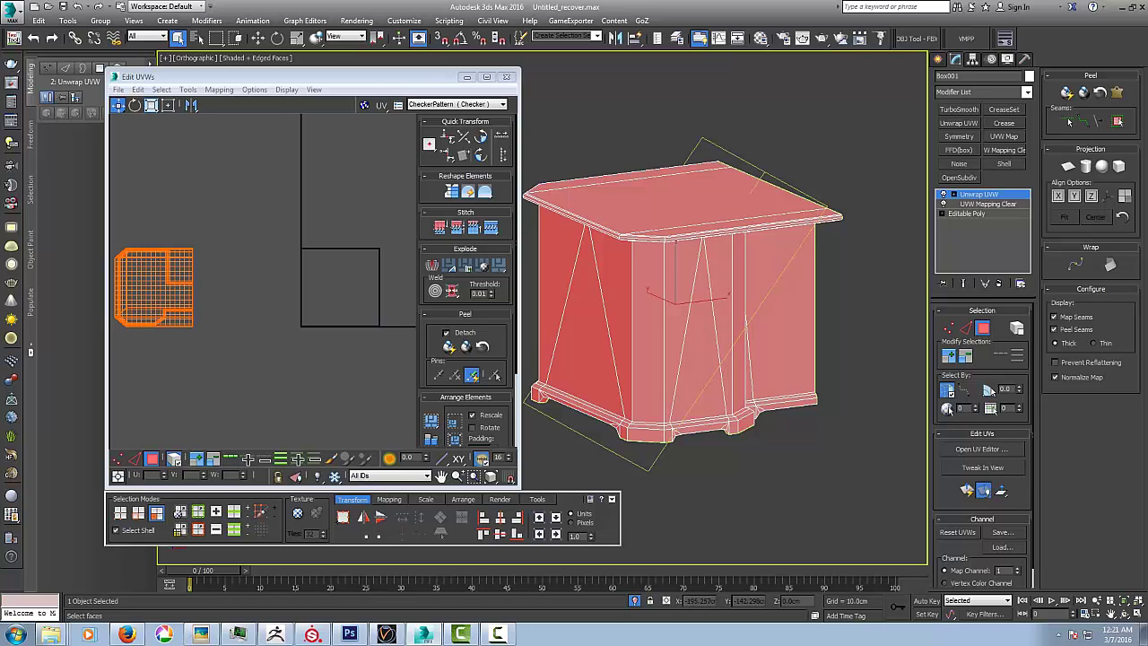
alt+middle_drag(700, 359, 695, 267)
scroll(704, 386, up, 3)
middle_drag(753, 269, 628, 305)
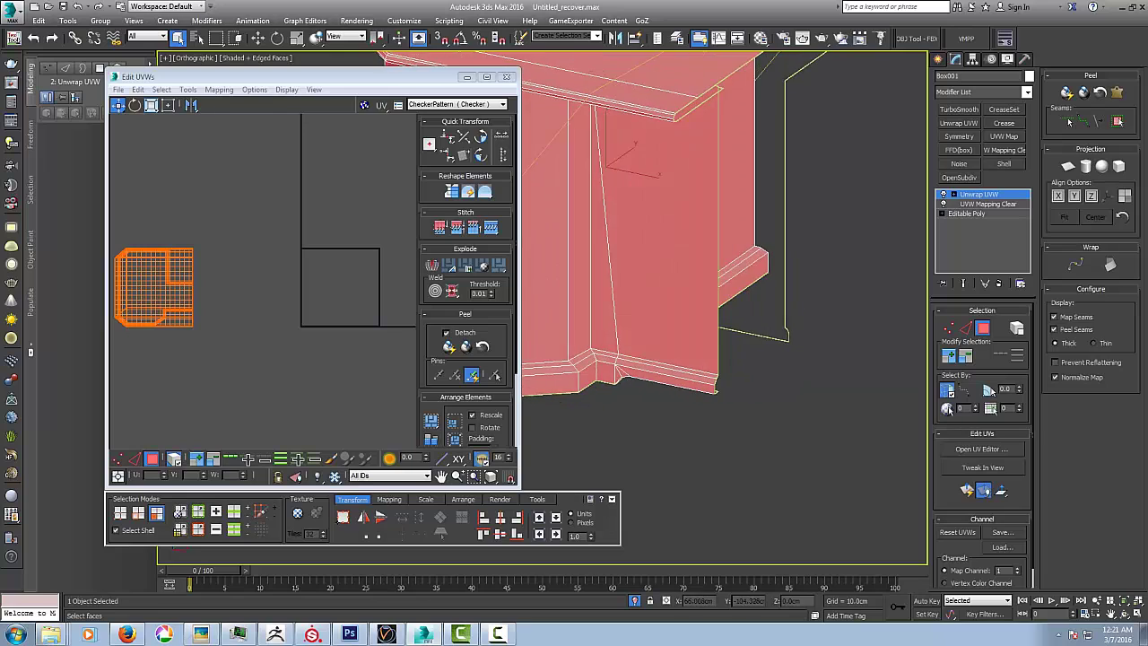
scroll(610, 383, up, 5)
middle_drag(610, 383, 735, 381)
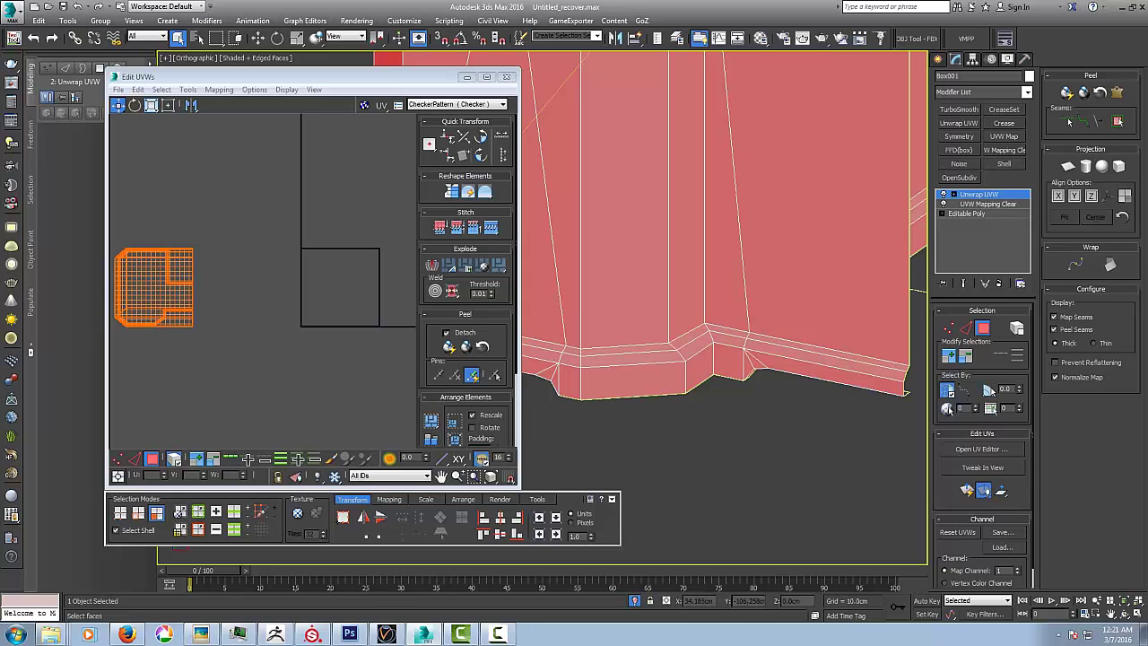
middle_drag(735, 380, 778, 382)
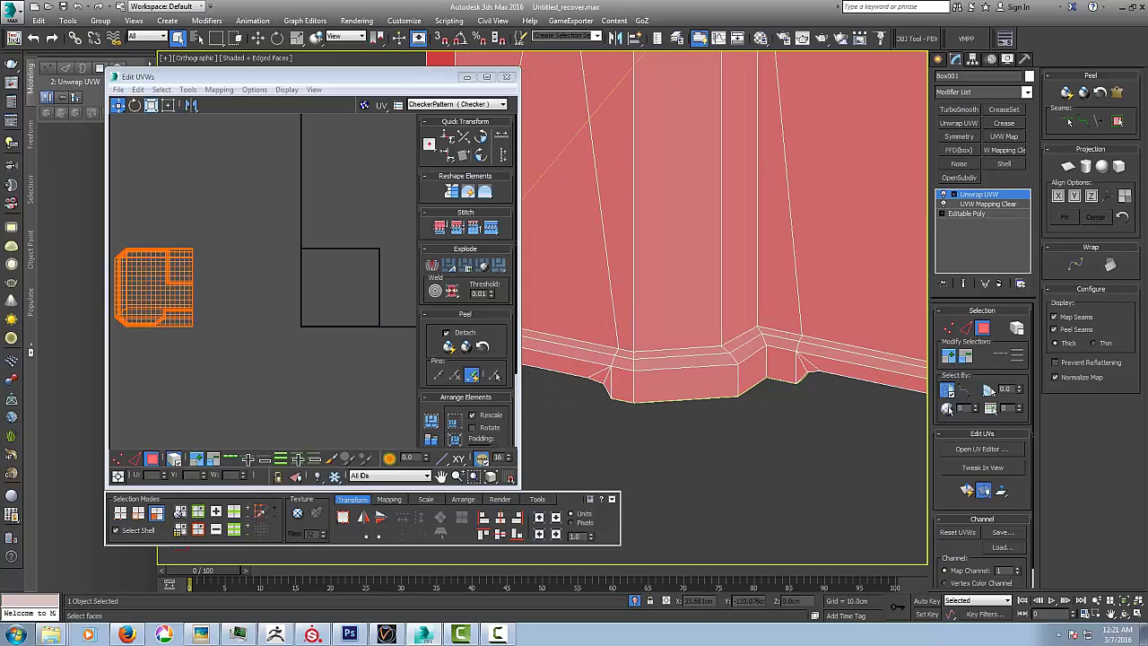
scroll(778, 377, down, 2)
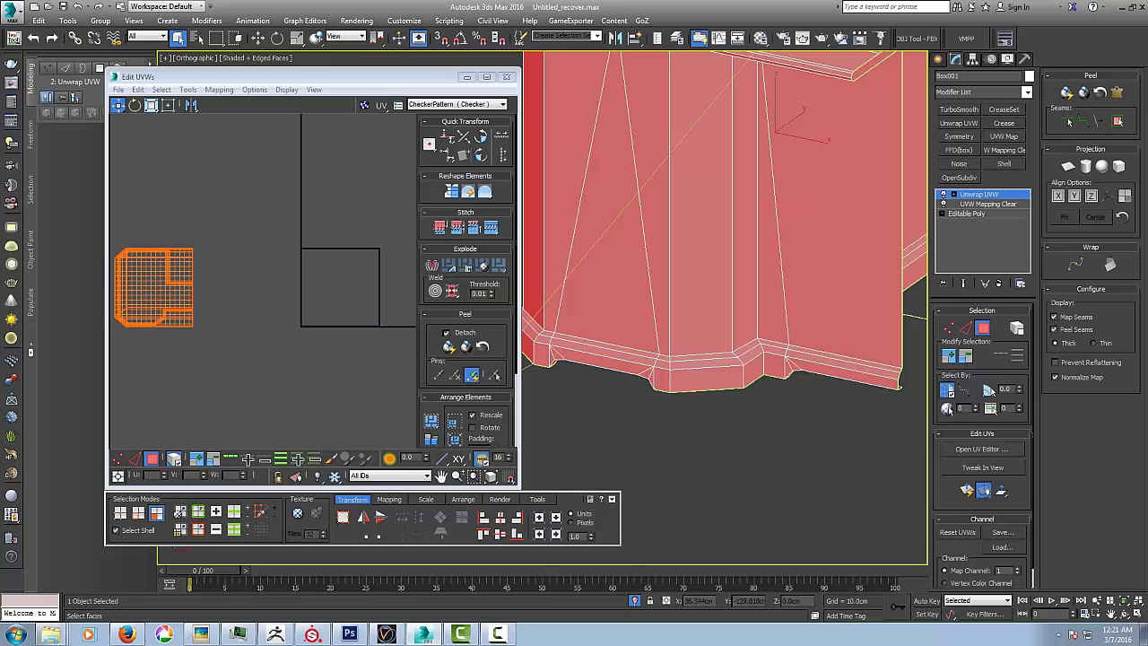
- Inspect the whole desk body from its side and front, including the edges where the panels meet the base
key(z)
middle_drag(732, 269, 724, 304)
scroll(709, 314, up, 4)
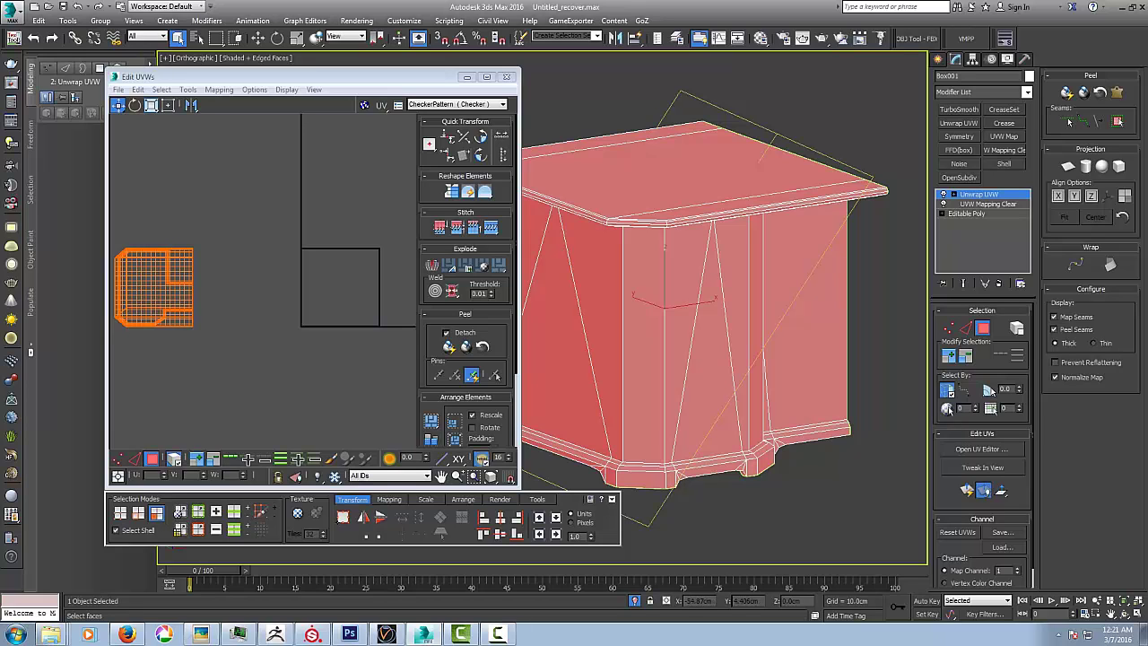
mouse_move(718, 395)
alt+middle_down()
mouse_move(716, 351)
mouse_move(717, 384)
alt+middle_up()
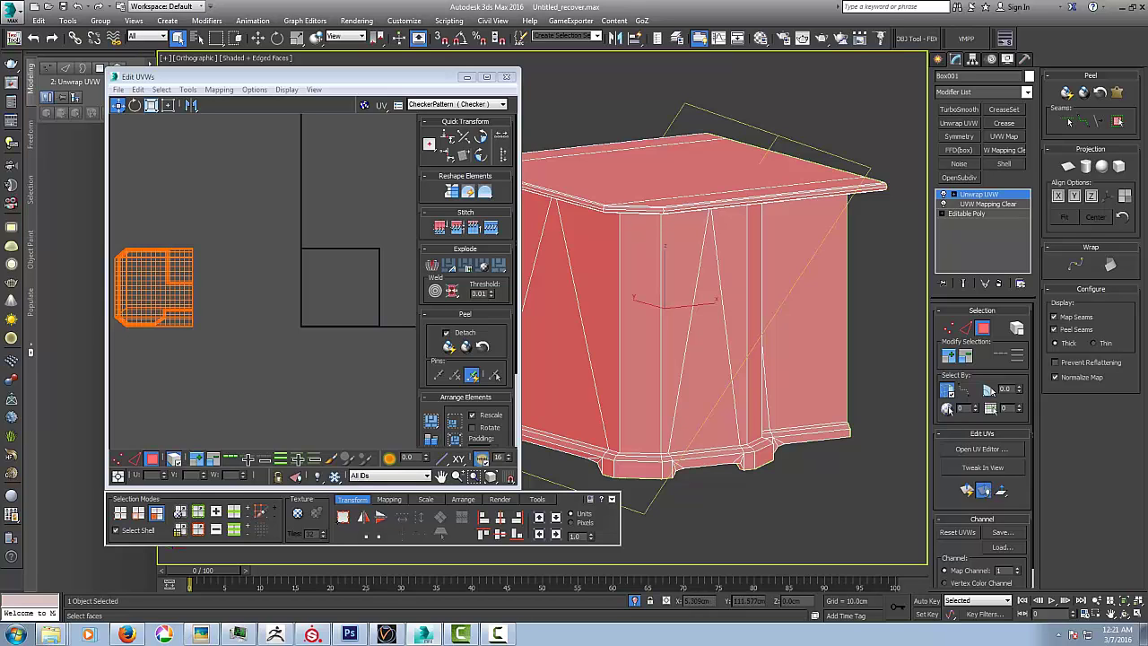
alt+middle_drag(717, 310, 771, 314)
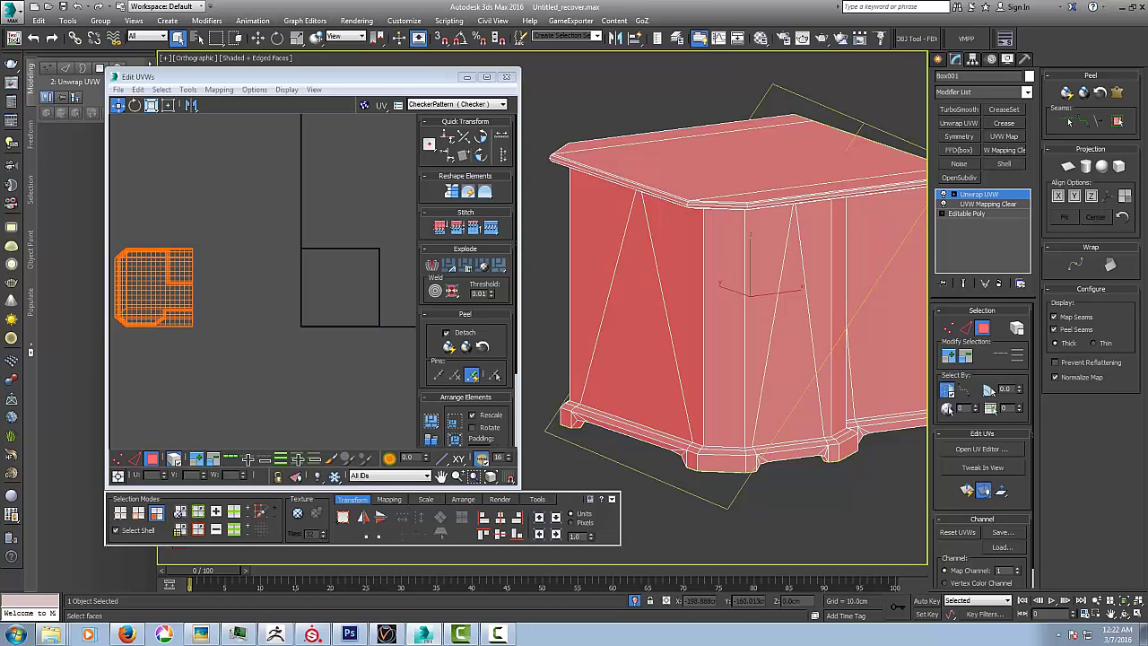
alt+middle_drag(771, 313, 689, 316)
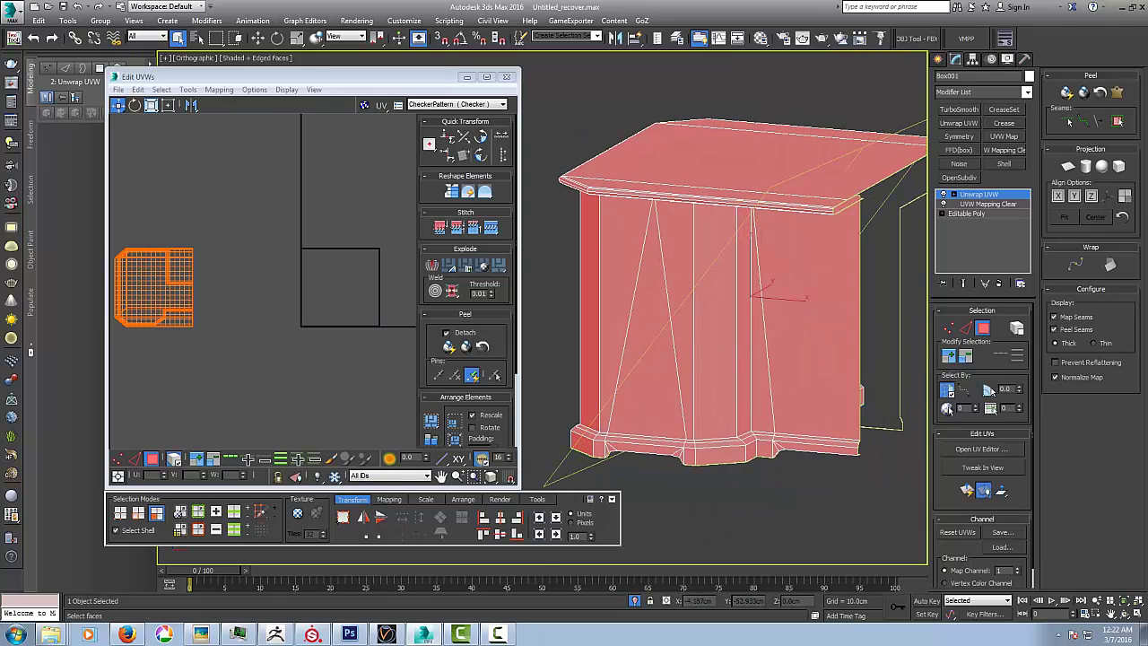
scroll(728, 452, up, 3)
scroll(728, 452, down, 2)
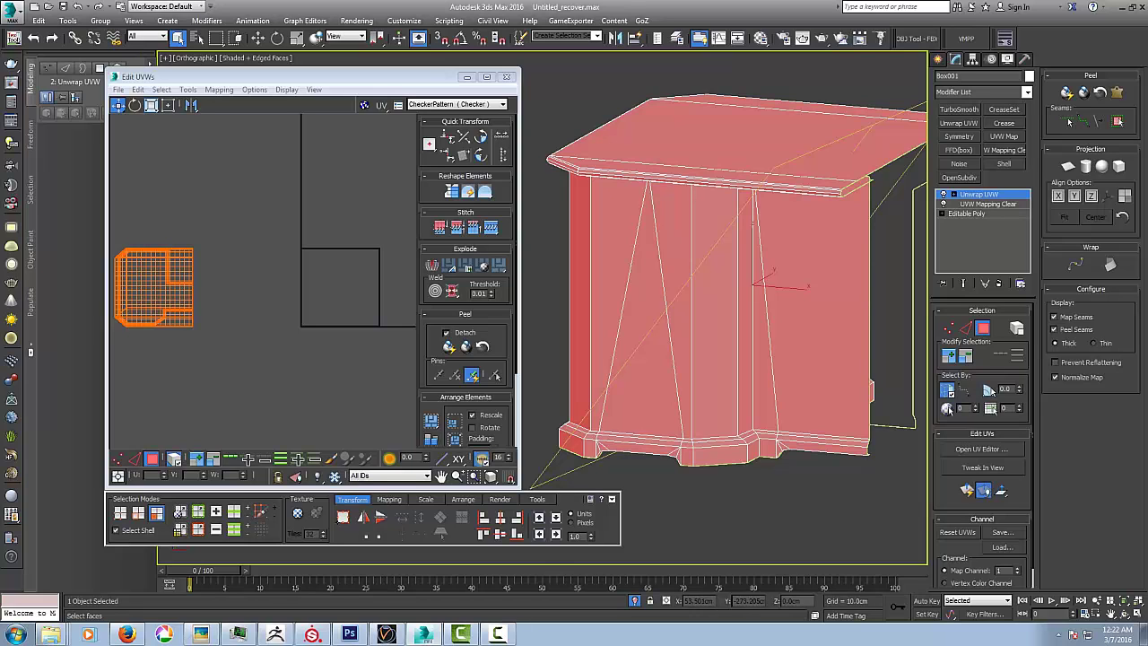
scroll(728, 448, up, 5)
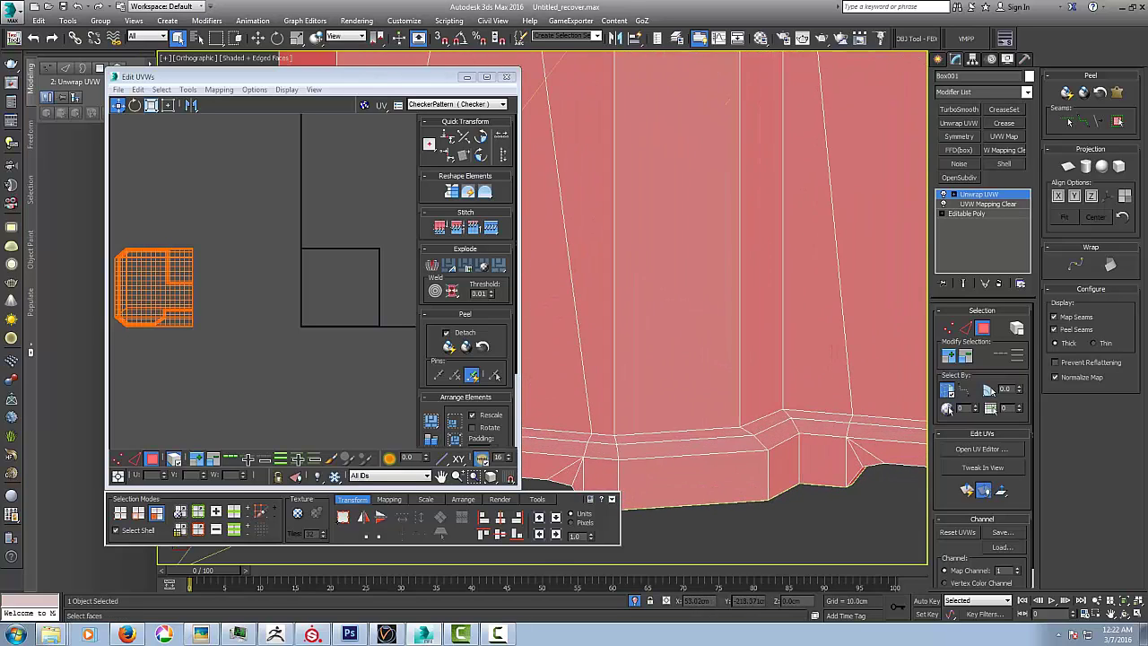
scroll(728, 448, down, 4)
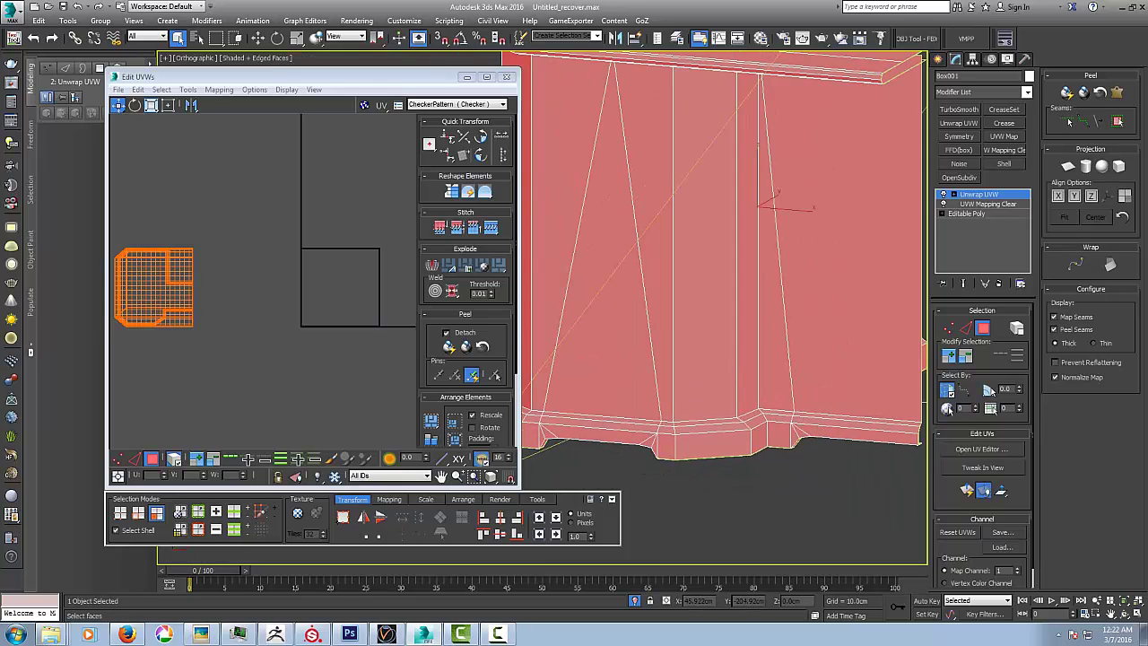
- Turn off selection by element and select the faces along the bottom edge of the desk body's base from the front
alt+middle_drag(716, 386, 723, 462)
scroll(728, 400, down, 3)
alt+middle_drag(723, 462, 717, 439)
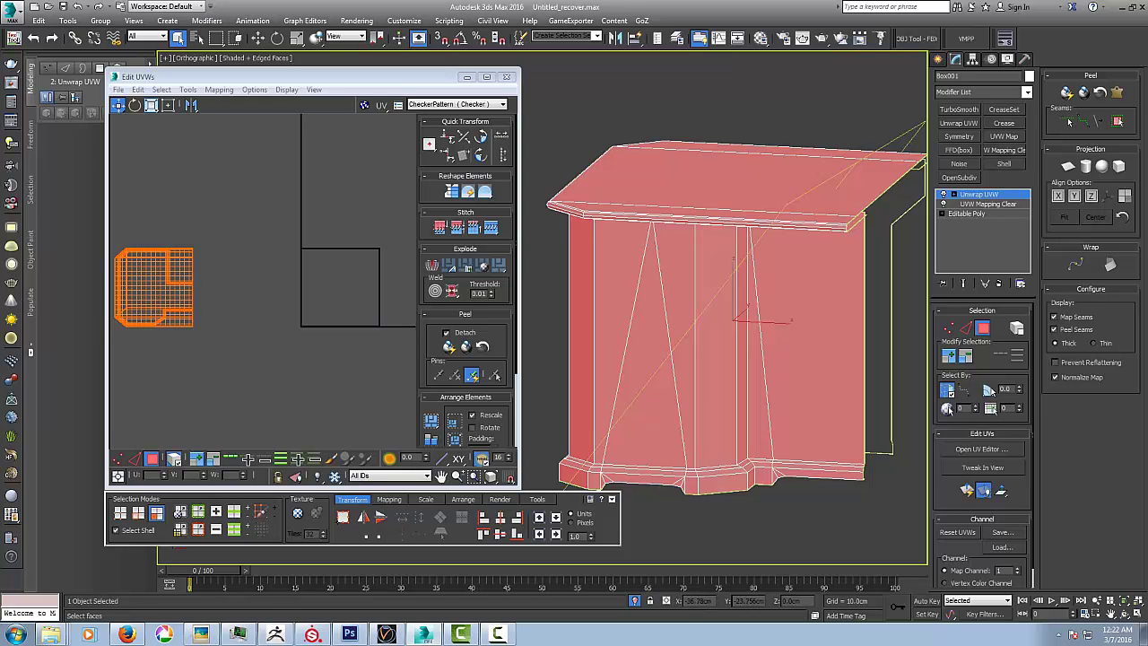
alt+middle_drag(709, 405, 789, 396)
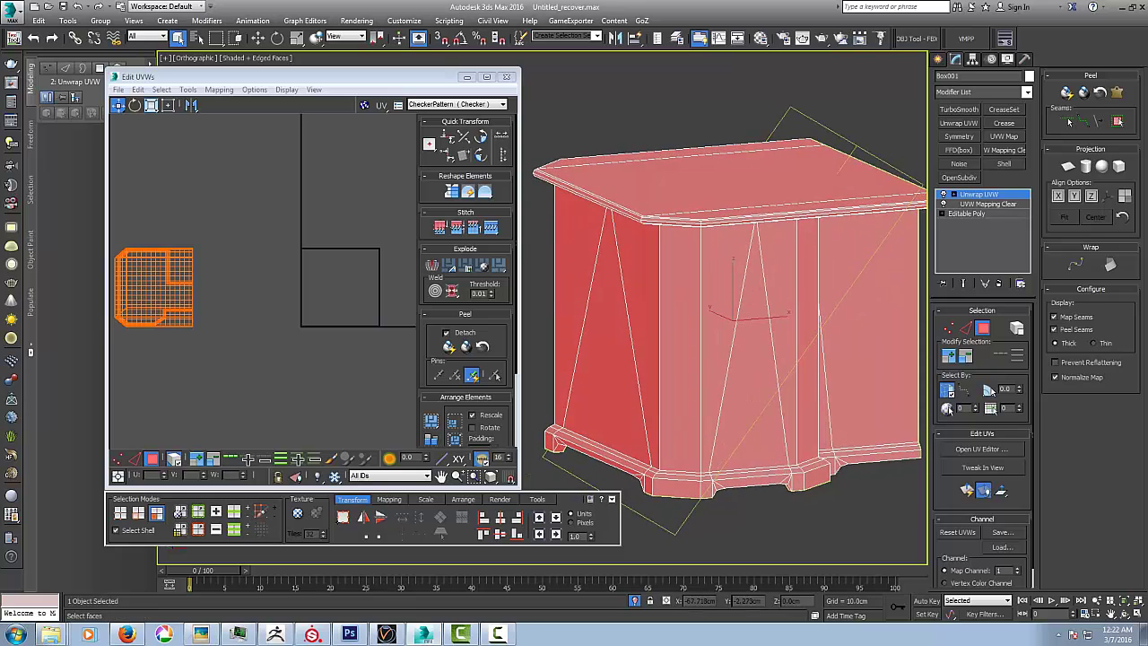
mouse_move(789, 396)
middle_down()
mouse_move(750, 413)
mouse_move(769, 394)
middle_up()
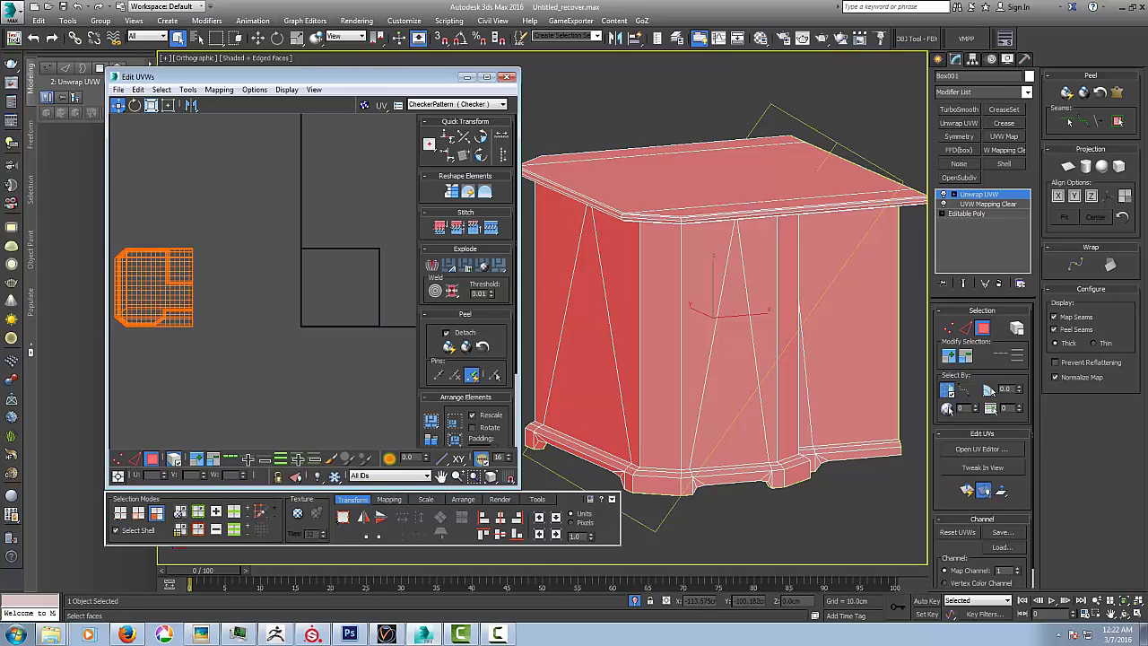
alt+middle_drag(770, 394, 791, 380)
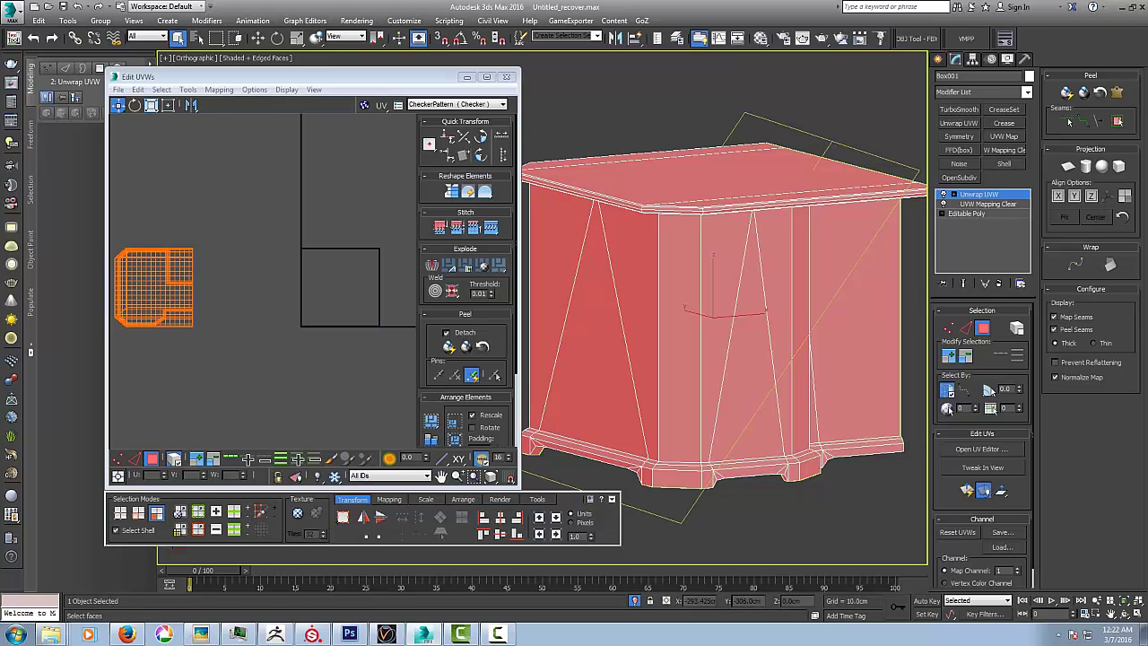
key(f)
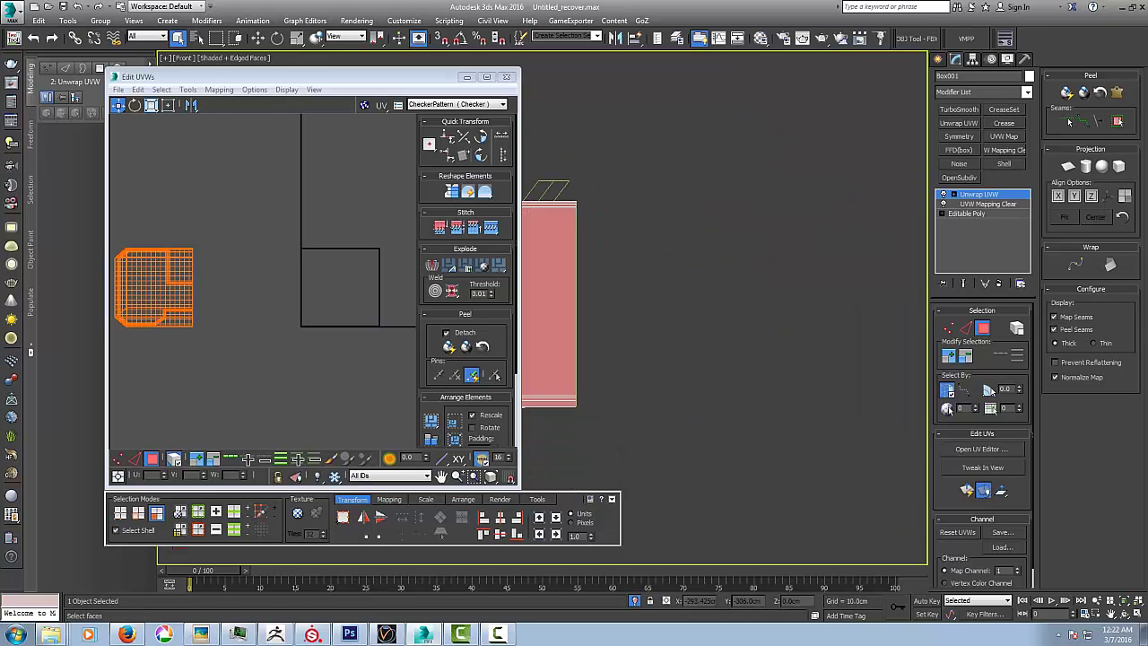
key(z)
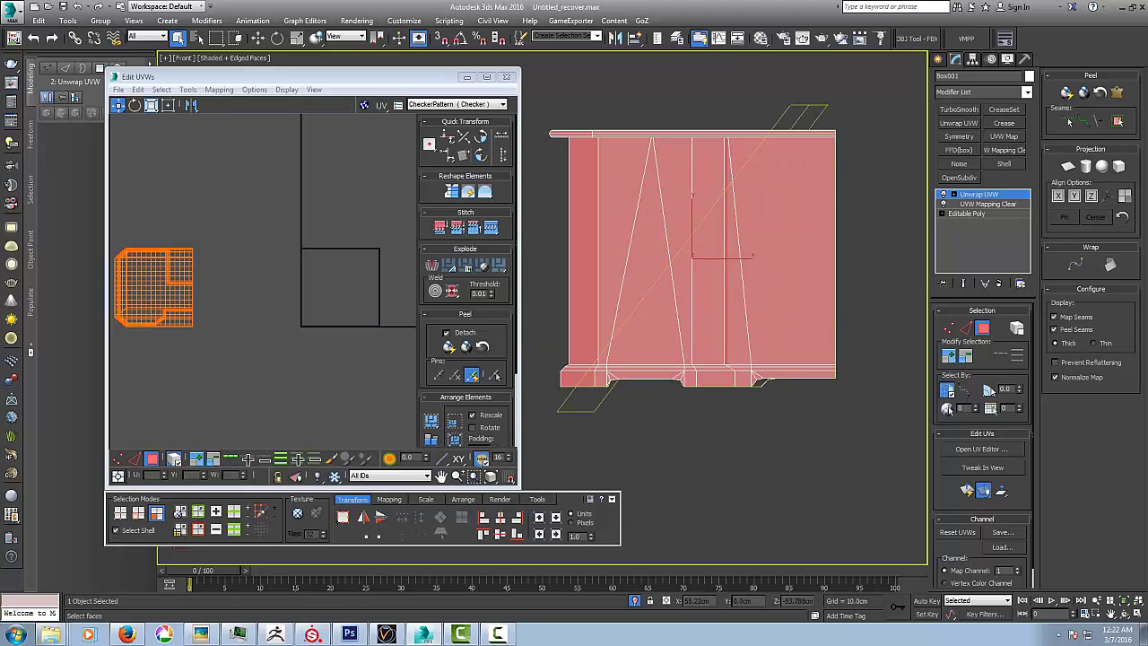
click(948, 391)
drag(849, 377, 534, 424)
scroll(728, 345, up, 4)
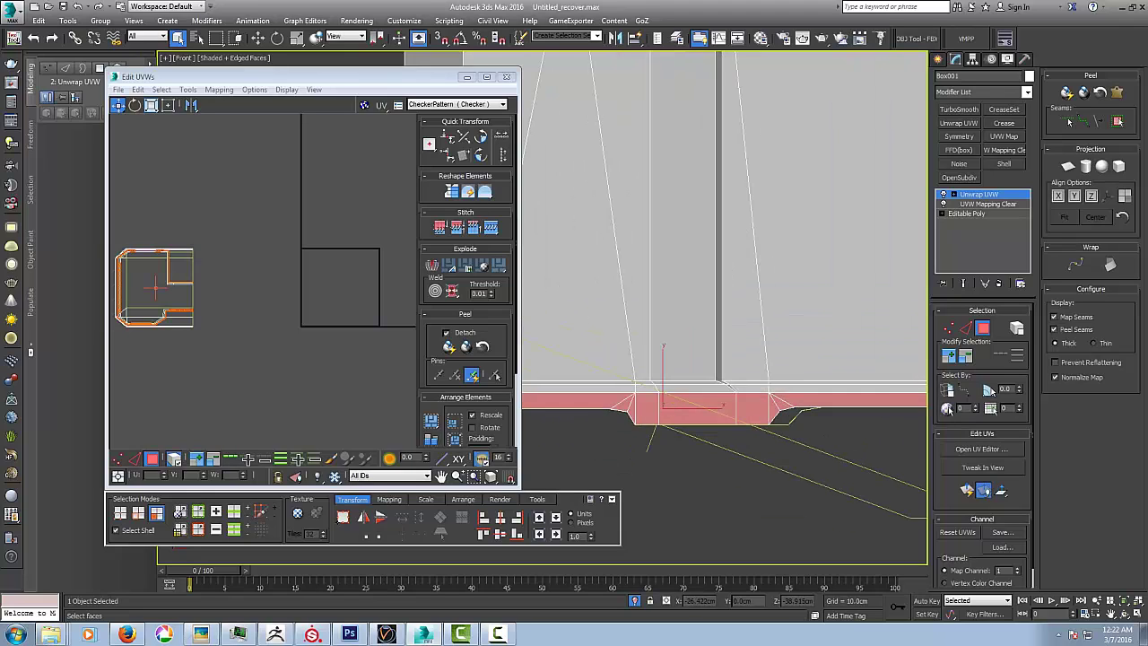
- Shrink the face selection on the desk base to the narrow strips on its underside
scroll(728, 346, down, 4)
alt+middle_drag(728, 345, 743, 244)
scroll(632, 336, up, 5)
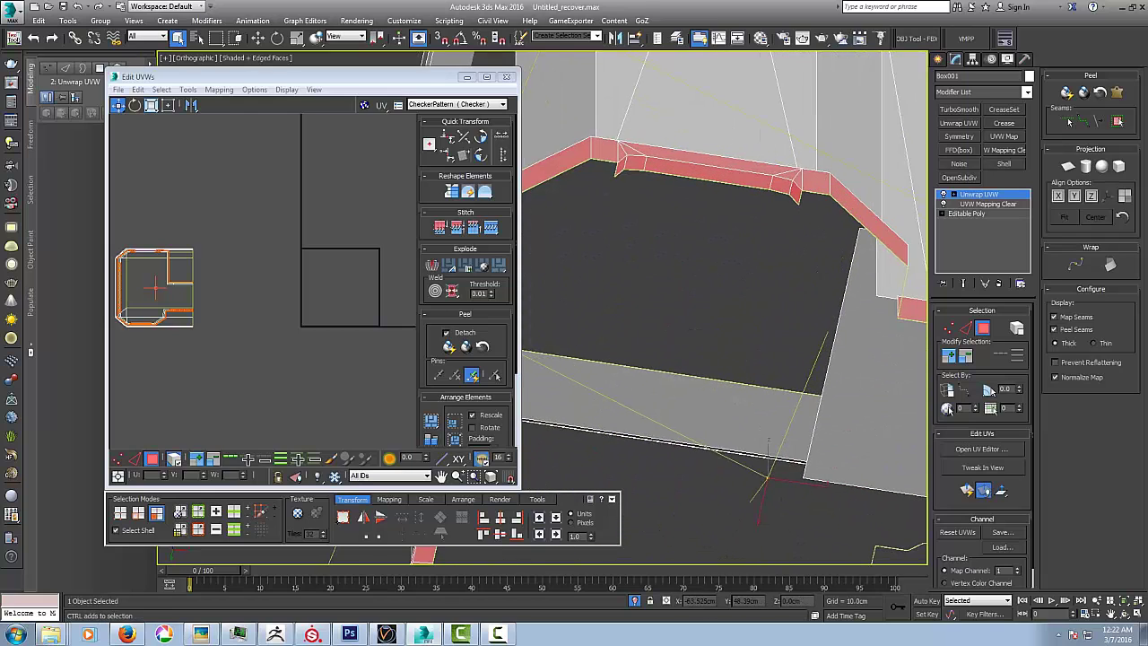
mouse_move(633, 337)
alt+middle_down()
mouse_move(617, 356)
mouse_move(558, 352)
mouse_move(619, 344)
alt+middle_up()
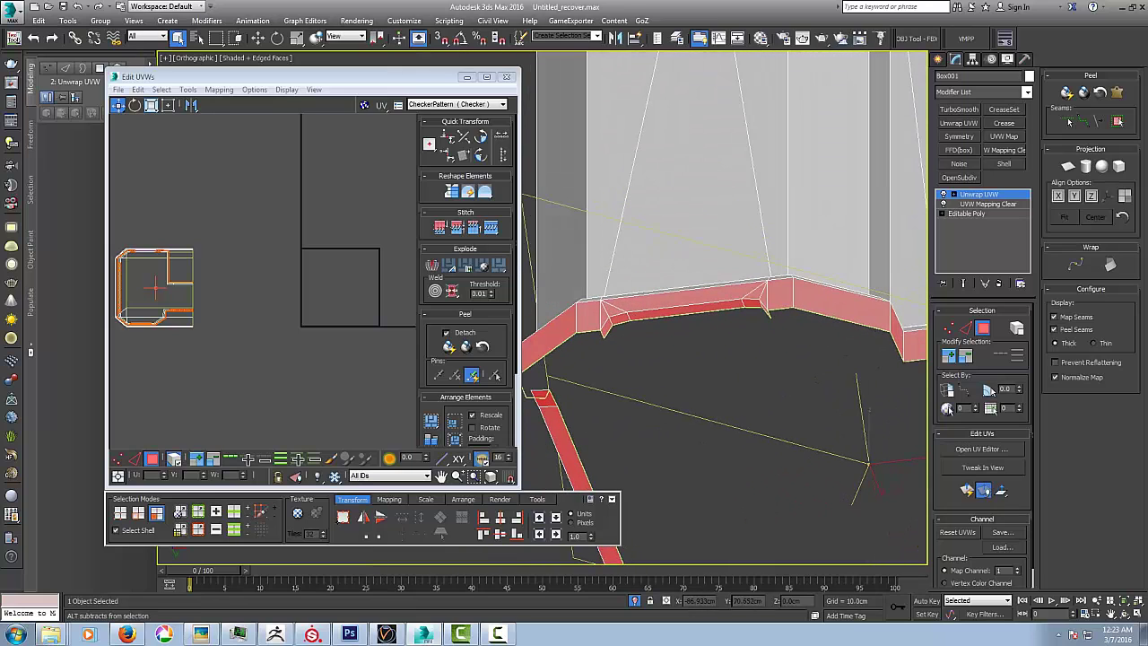
key(f)
key(z)
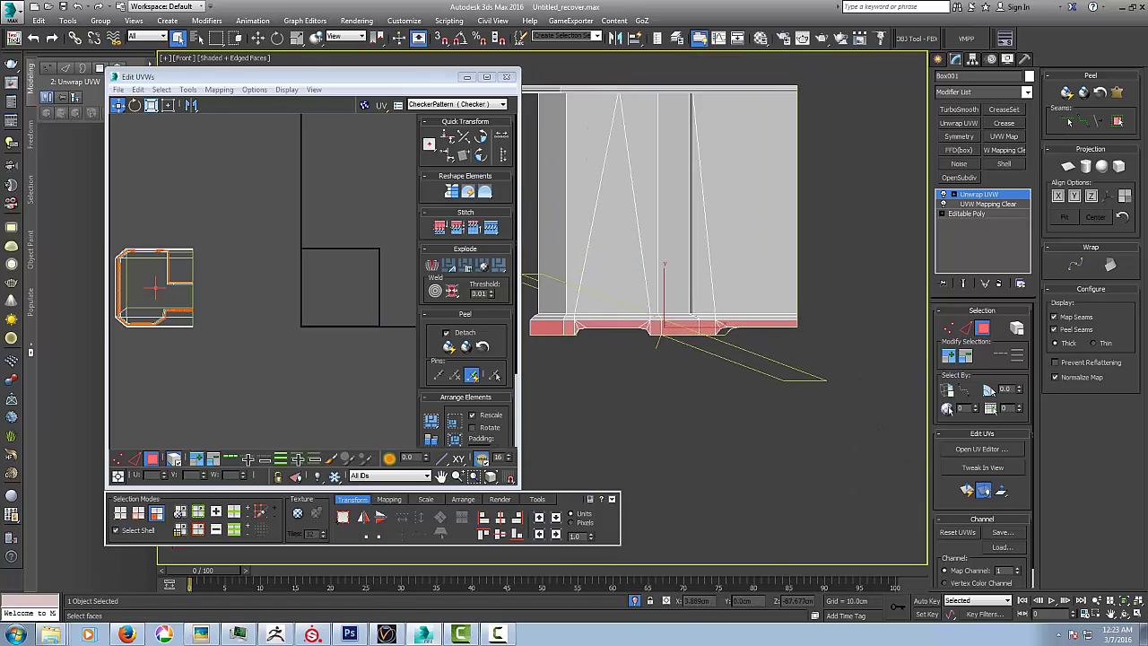
click(965, 356)
alt+middle_drag(717, 404, 717, 313)
alt+middle_drag(668, 408, 660, 364)
middle_drag(605, 506, 648, 405)
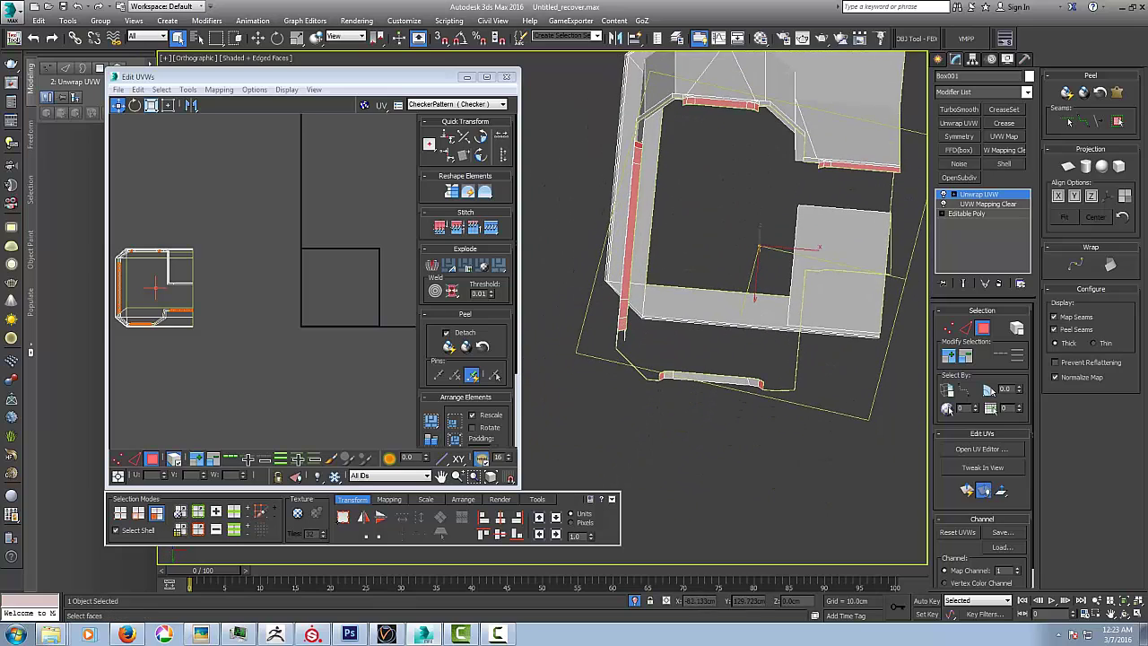
- Add the missing faces of the unselected underside strip to the selection and apply Quick Planar Mapping to all underside strips
scroll(648, 404, up, 3)
ctrl+click(684, 358)
ctrl+click(762, 366)
ctrl+click(851, 372)
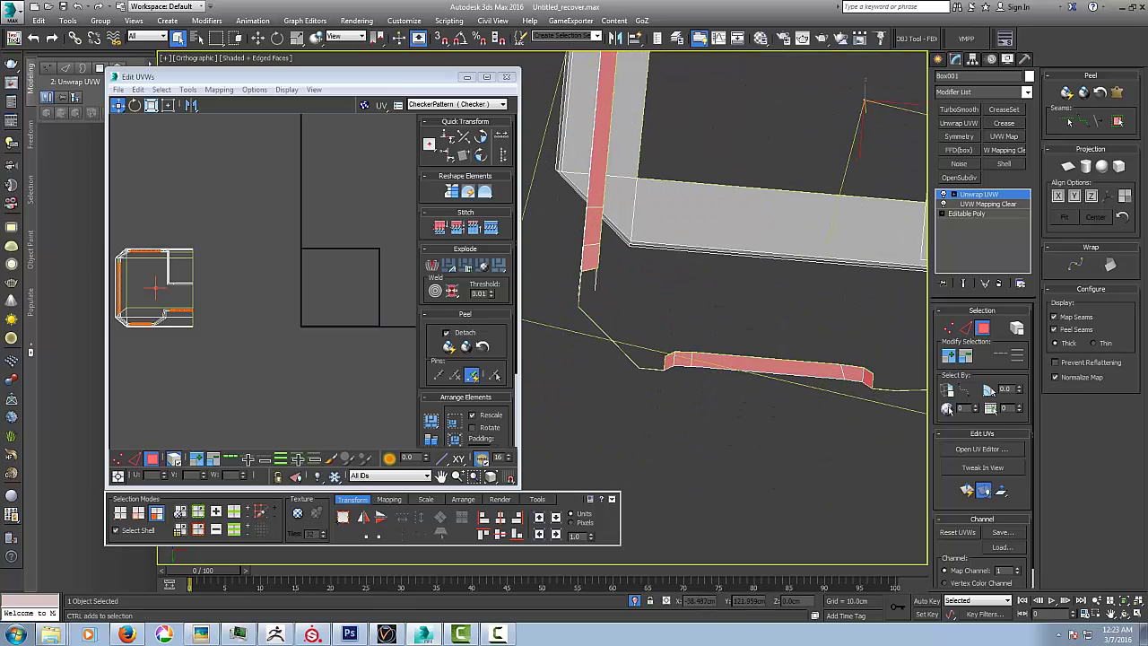
click(389, 499)
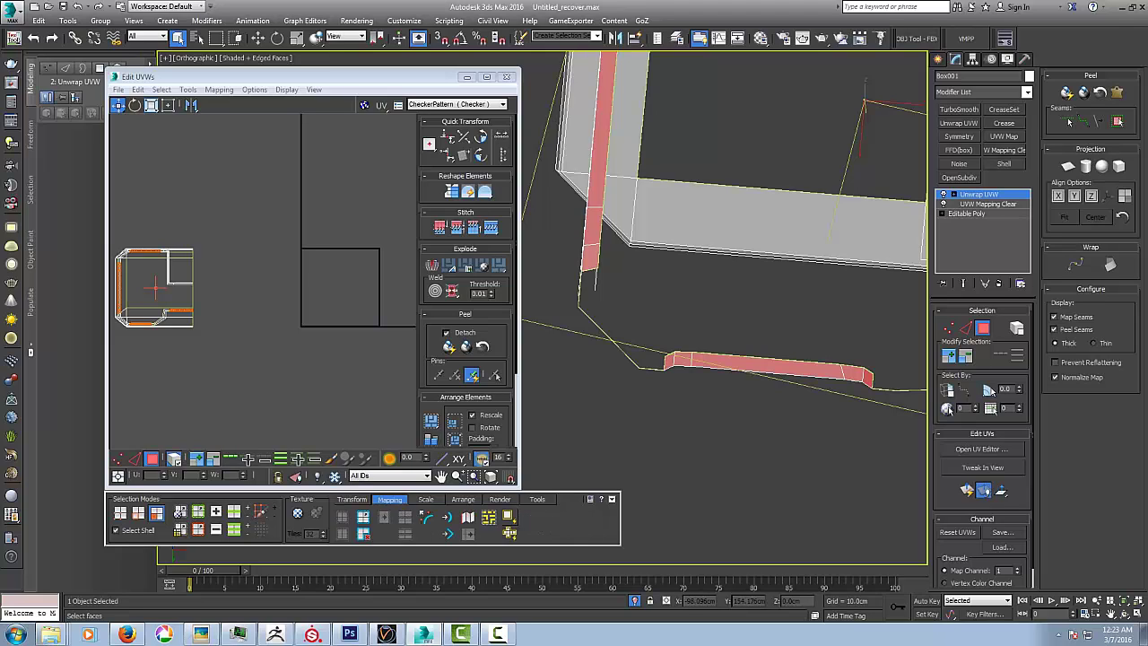
click(511, 517)
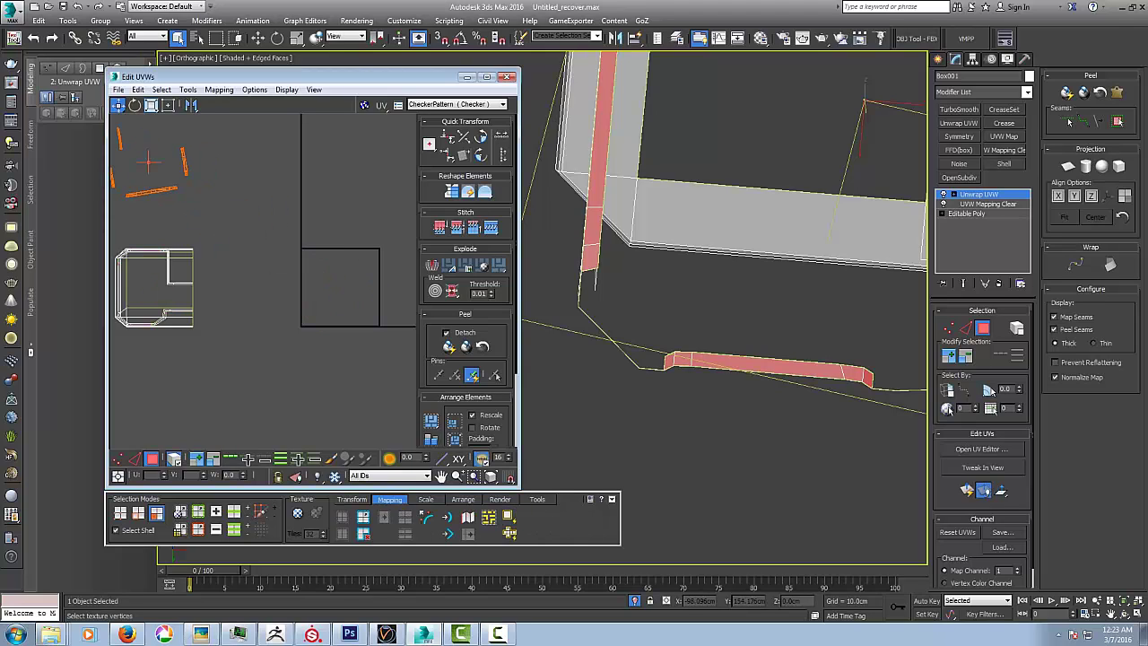
- Move the mapped underside strips' UVs up and to the left, clear of the remaining body UVs
click(219, 90)
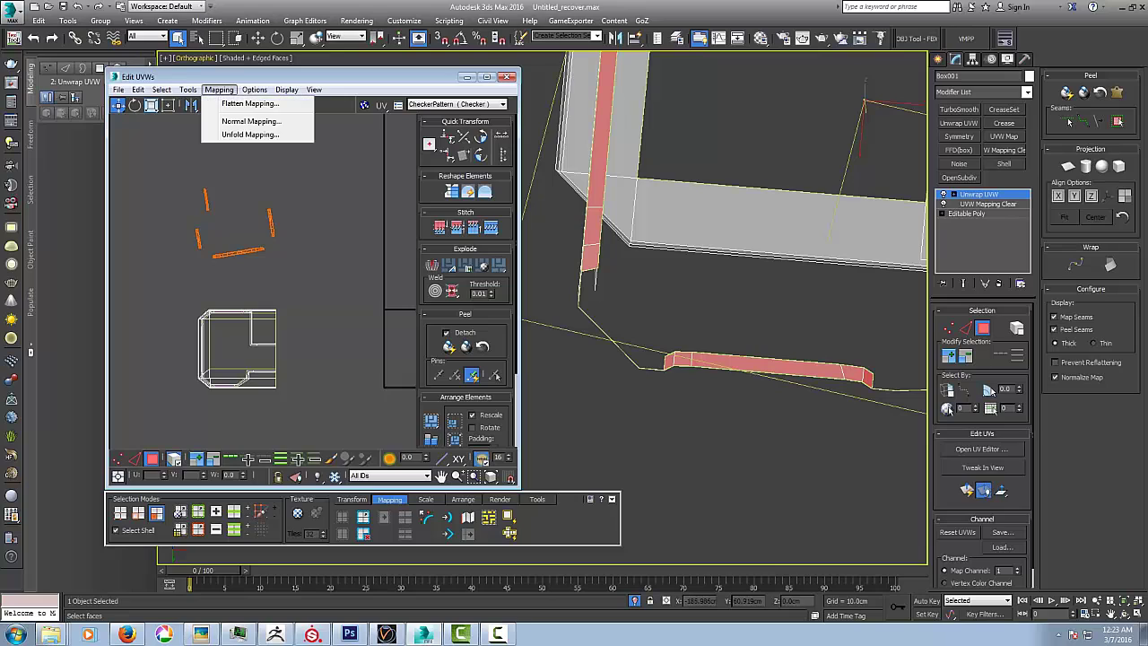
mouse_move(254, 90)
mouse_move(218, 89)
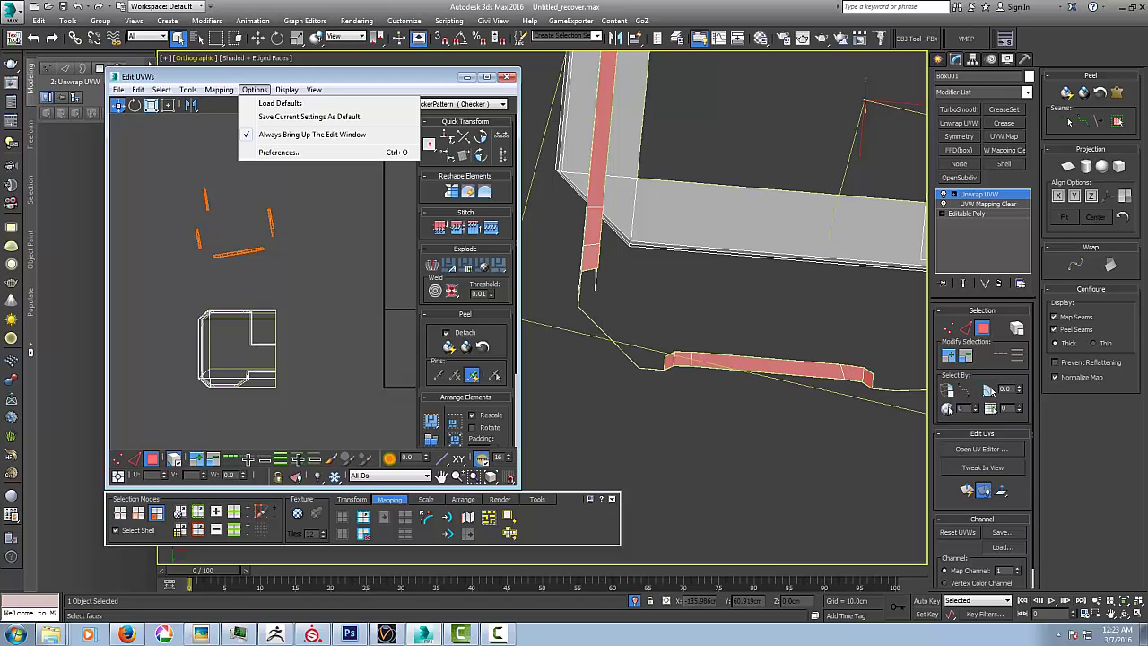
click(254, 90)
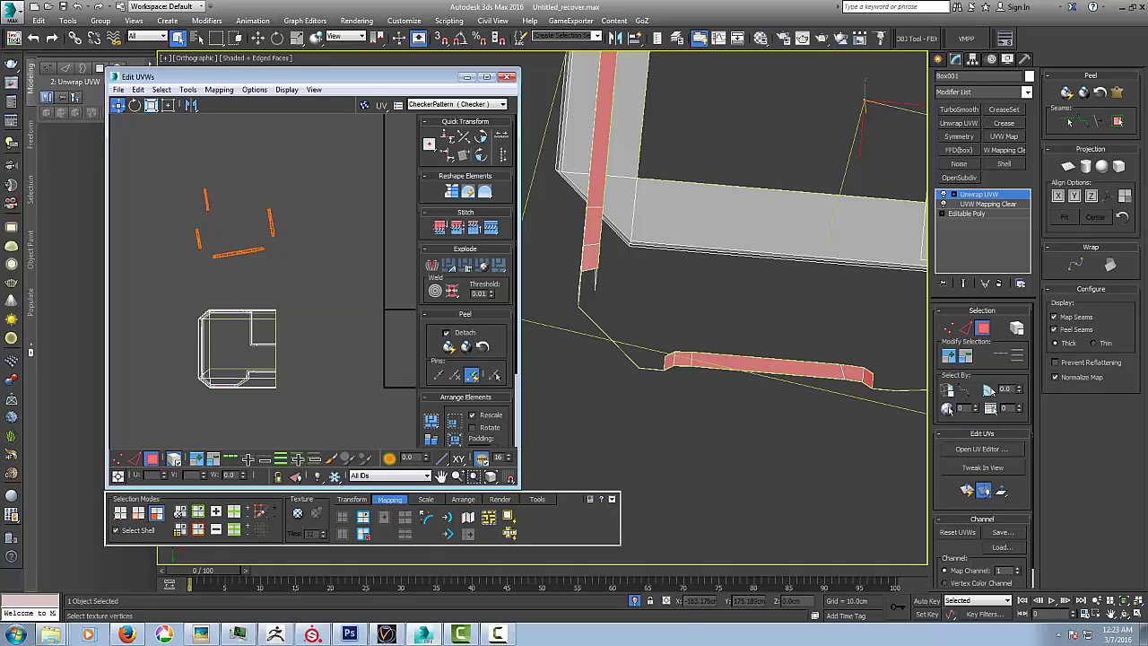
drag(238, 253, 169, 237)
- Select the moulding and feet faces all around the desk body's base from the front view
middle_drag(633, 269, 659, 297)
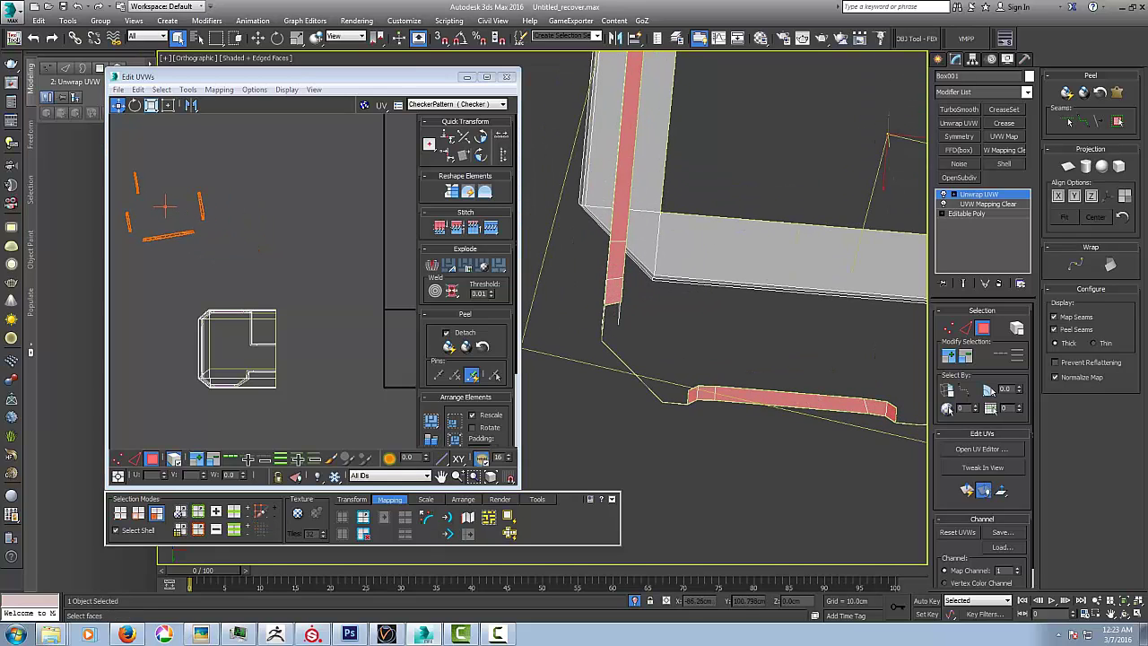
scroll(660, 297, down, 6)
scroll(661, 292, up, 3)
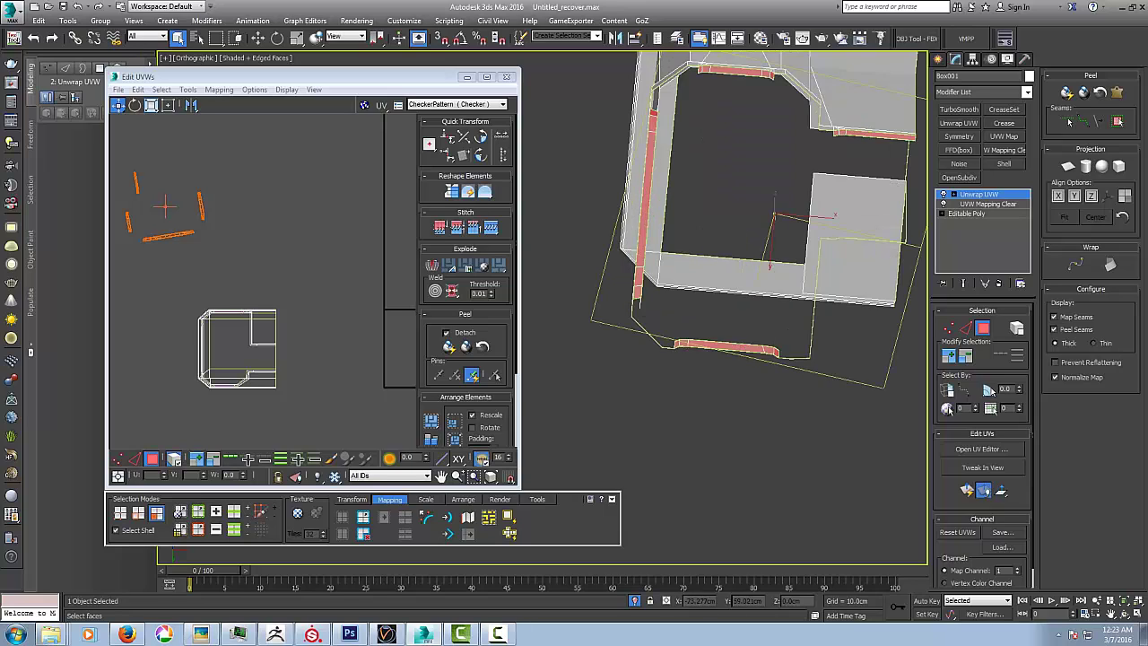
key(f)
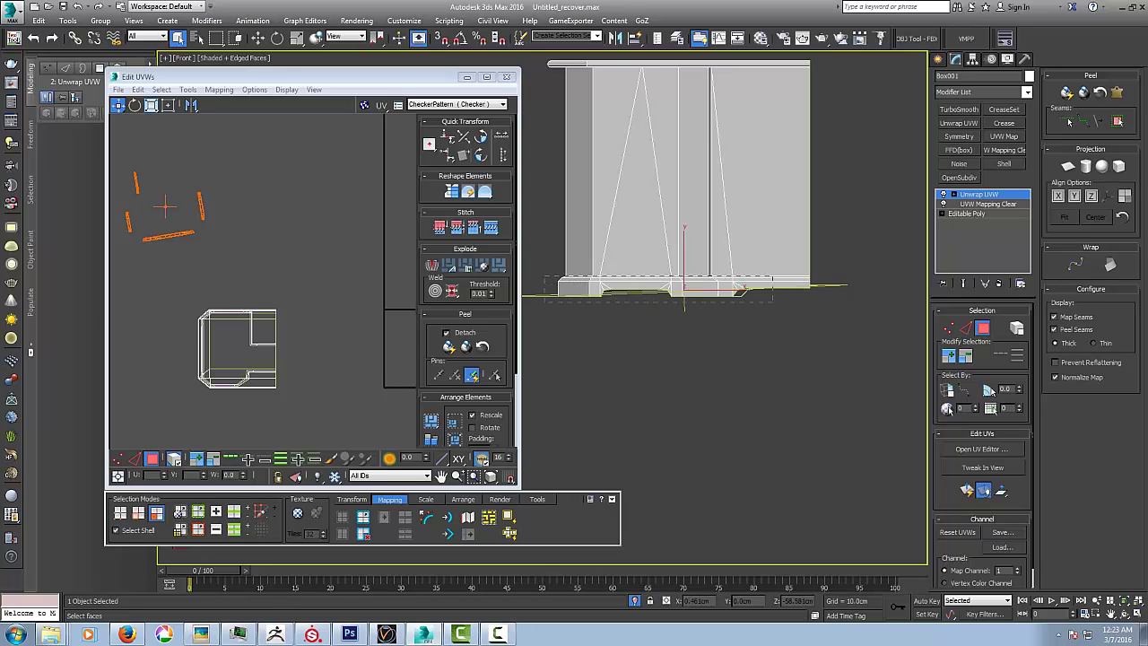
drag(544, 276, 830, 285)
scroll(678, 310, up, 2)
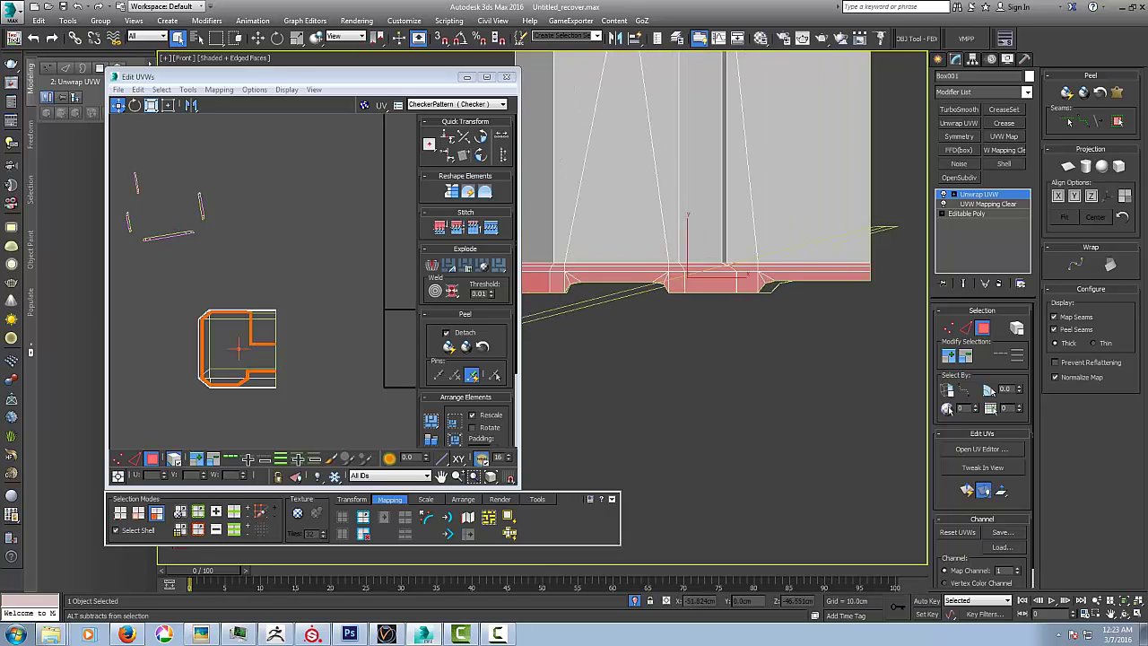
alt+middle_drag(677, 310, 734, 189)
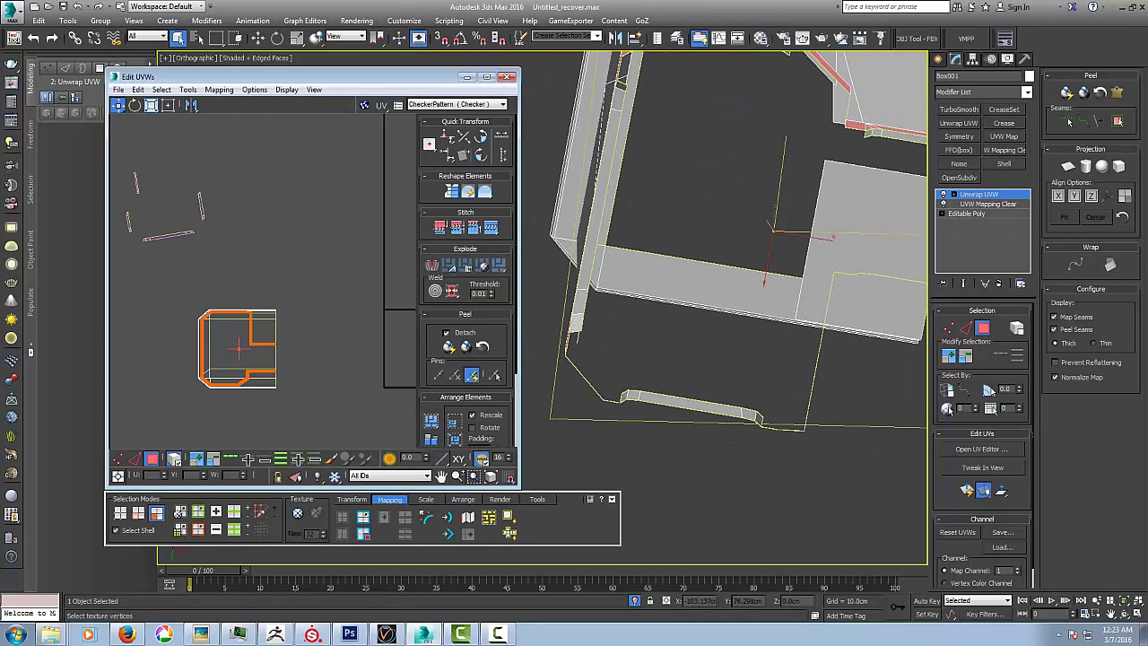
scroll(585, 355, down, 3)
alt+middle_drag(585, 355, 597, 531)
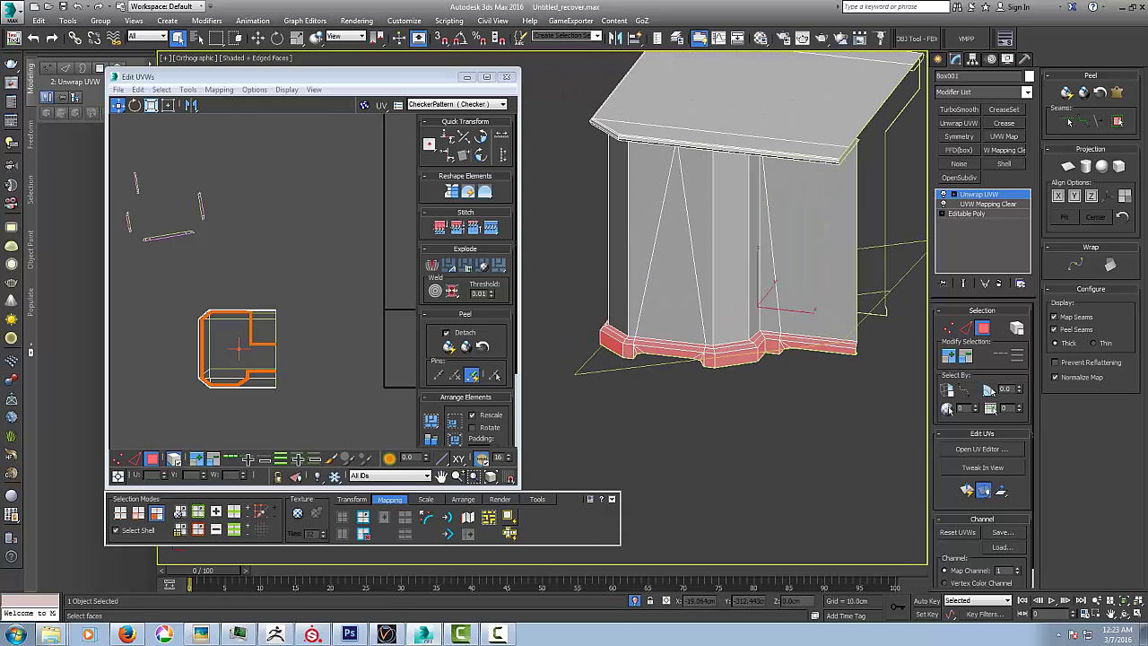
- Apply Quick Planar Mapping to the base faces and move their UVs outside the tile, above the underside strips
click(509, 518)
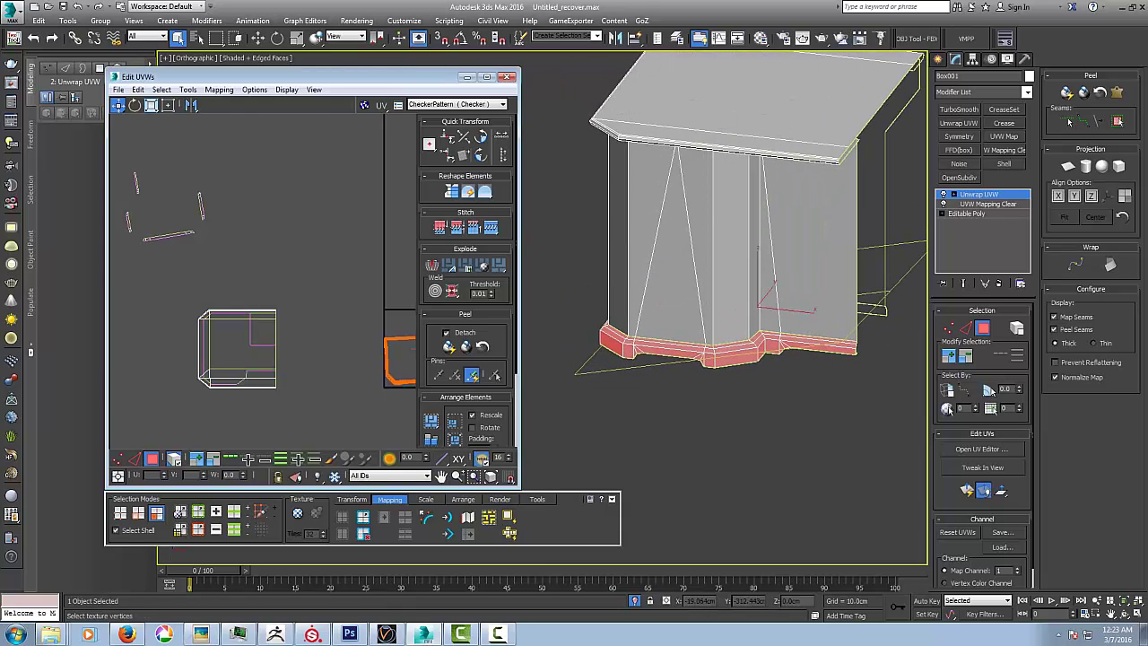
middle_drag(332, 296, 270, 271)
drag(357, 314, 192, 143)
middle_drag(193, 143, 239, 257)
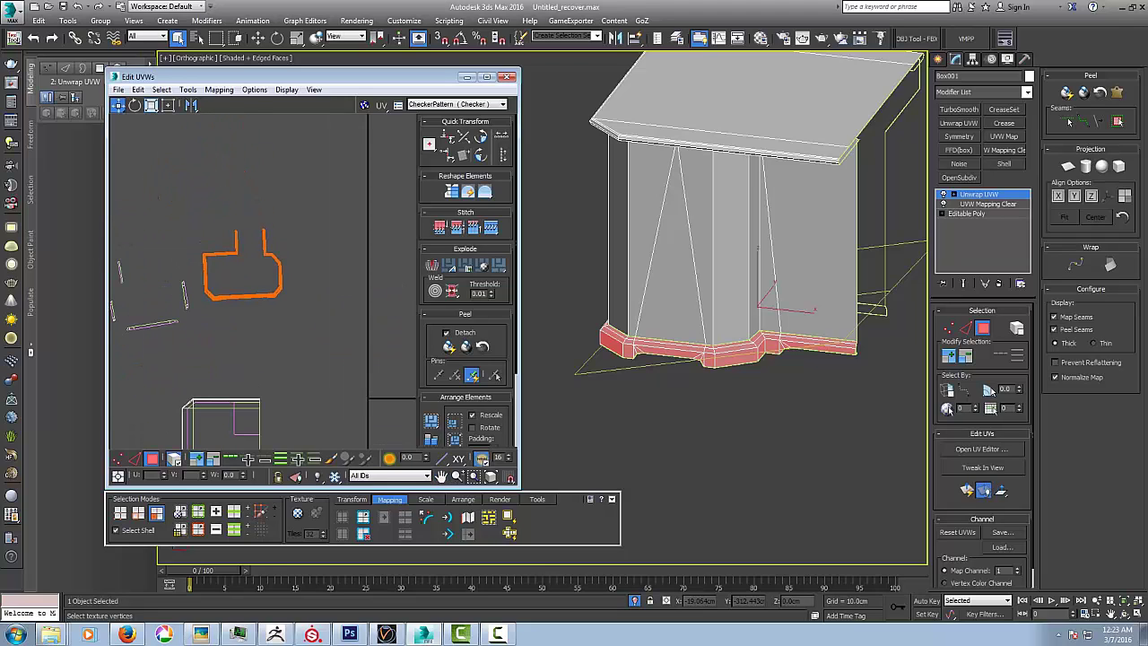
drag(240, 260, 192, 193)
- Examine the desk base from several angles and compare it with the separated UV pieces in the UV editor
alt+middle_drag(713, 422, 690, 412)
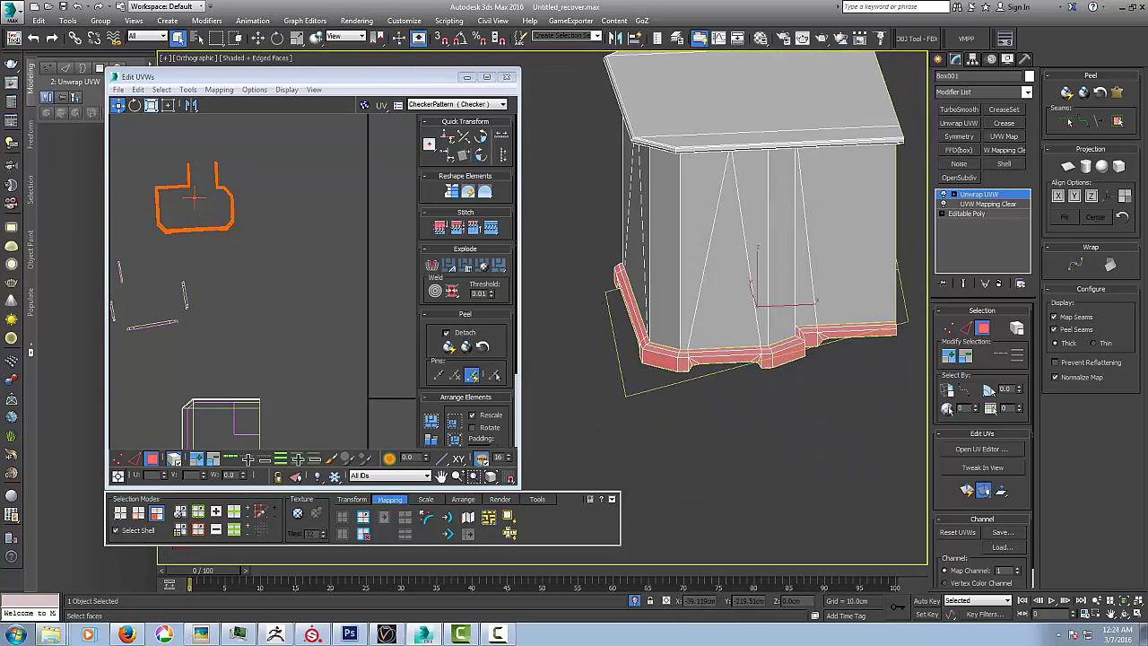
middle_drag(760, 358, 807, 399)
alt+middle_drag(735, 395, 897, 405)
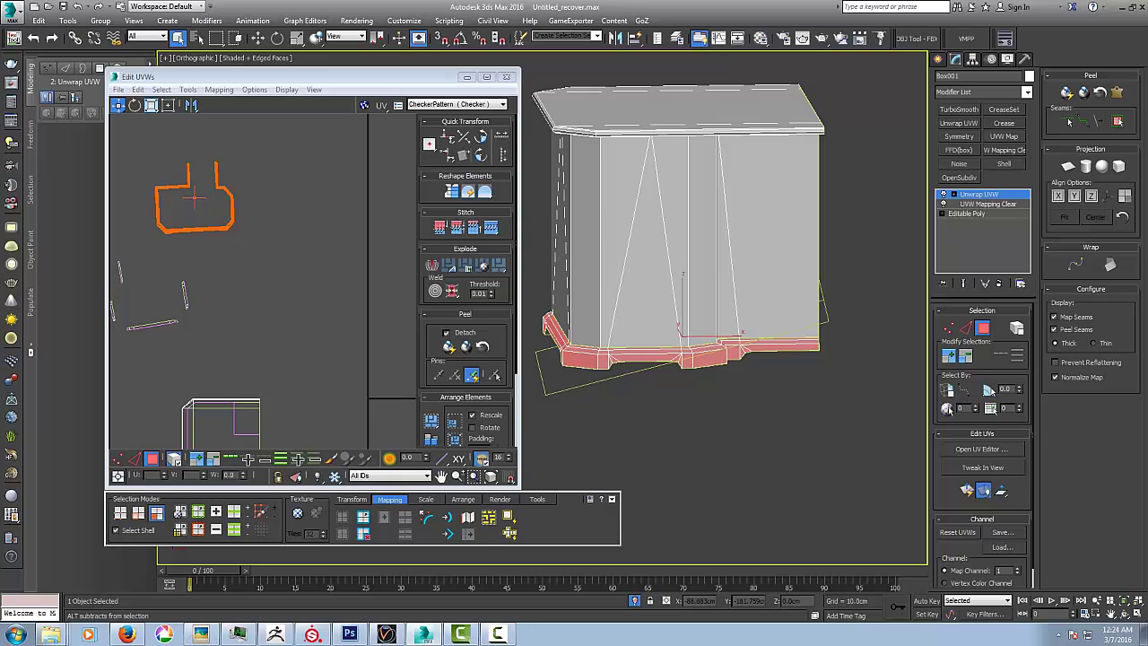
key(f)
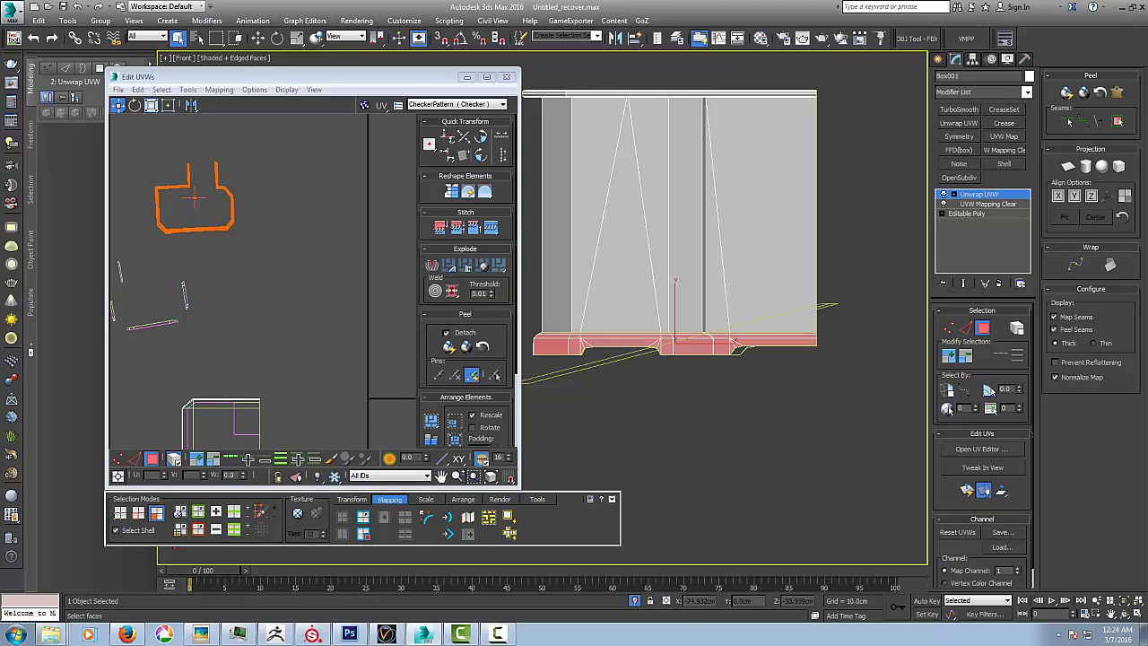
key(z)
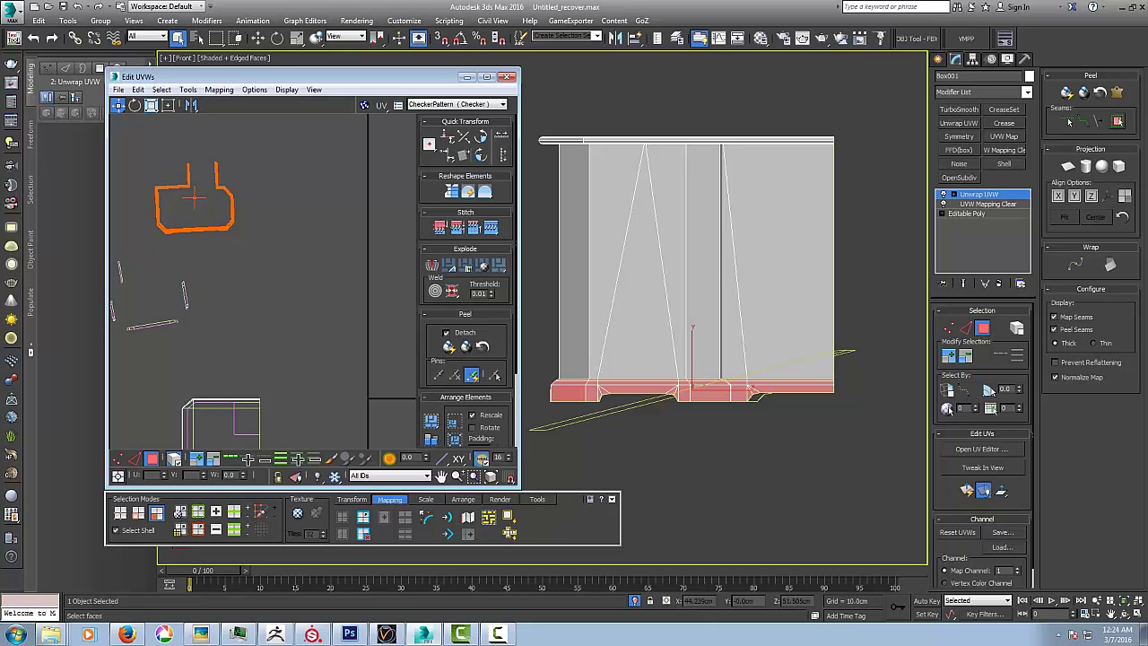
alt+middle_drag(664, 359, 659, 385)
key(f)
middle_drag(263, 297, 305, 248)
scroll(305, 248, down, 3)
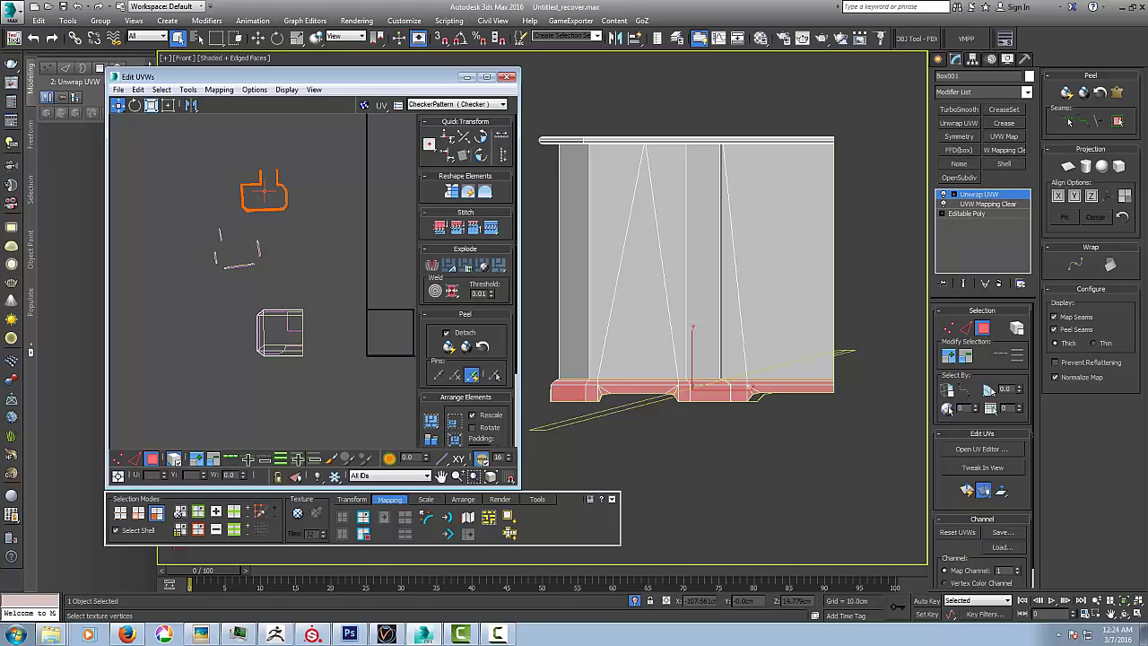
middle_drag(263, 191, 175, 215)
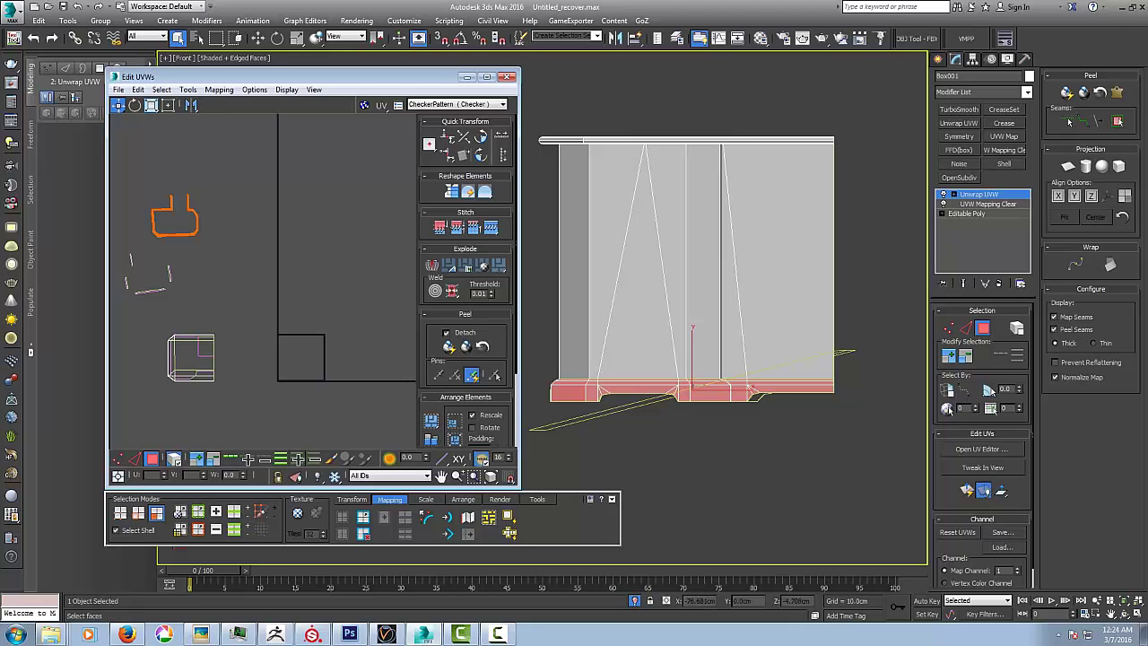
middle_drag(665, 383, 705, 390)
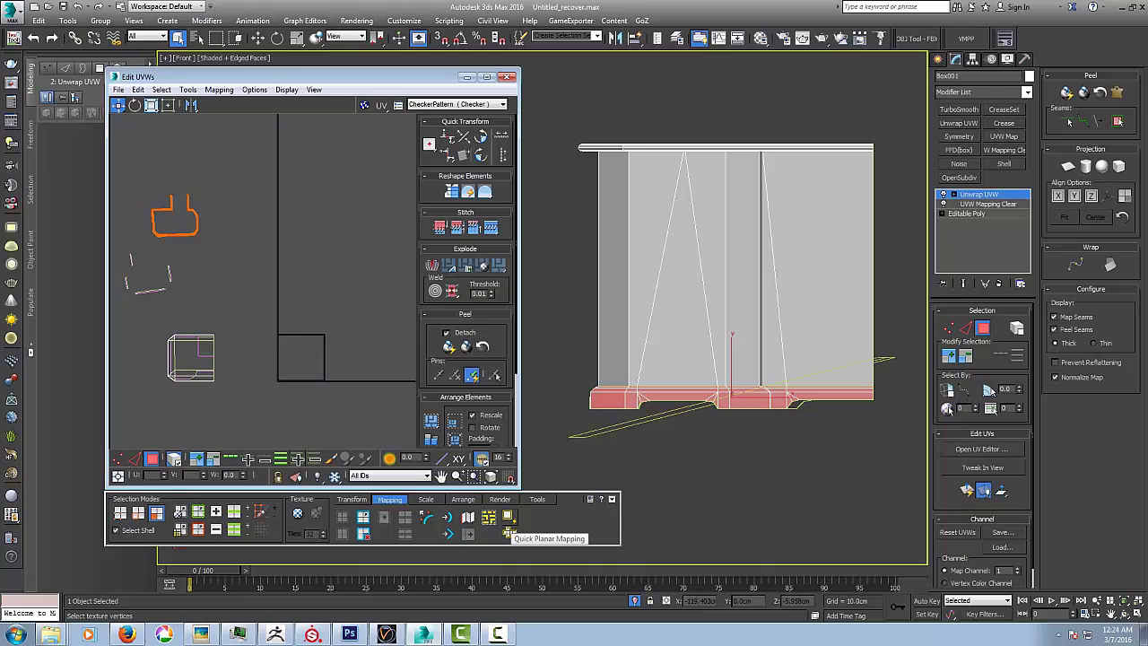
middle_drag(269, 296, 321, 306)
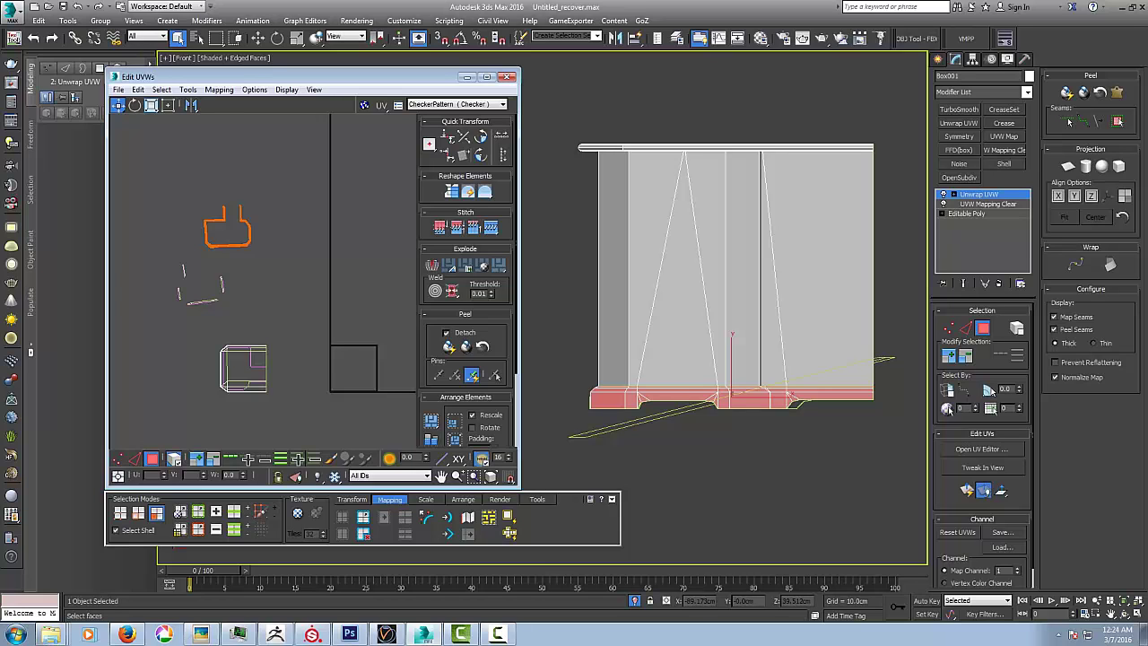
- Select all upright panel faces of the desk body between the top and the base moulding
drag(548, 210, 763, 283)
alt+middle_drag(763, 283, 883, 310)
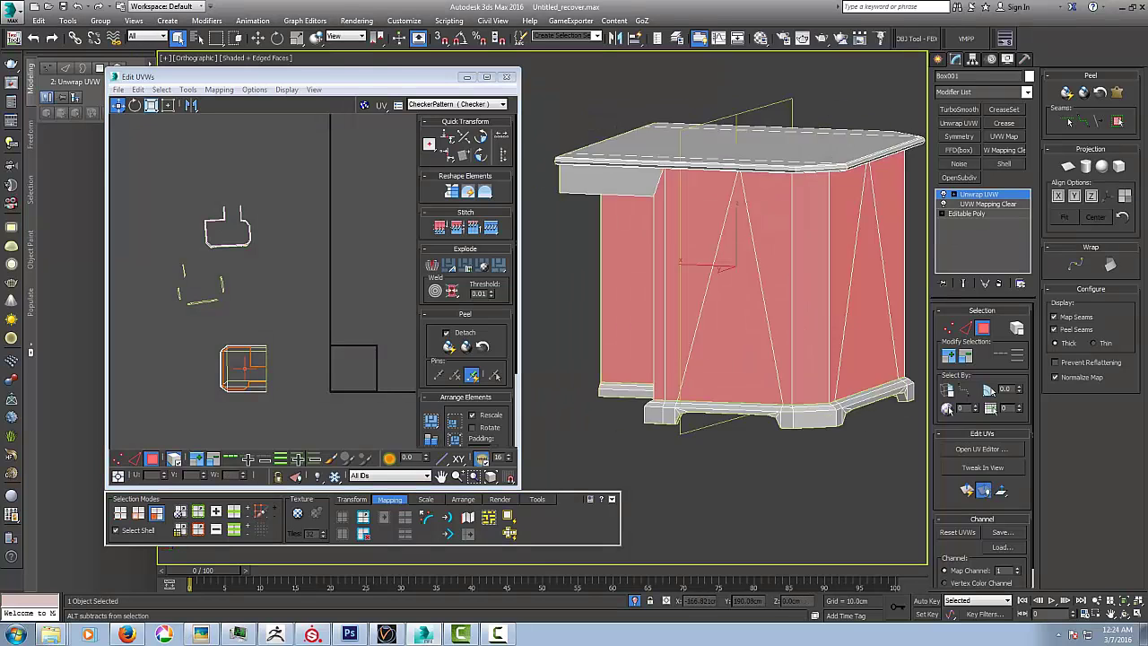
key(f)
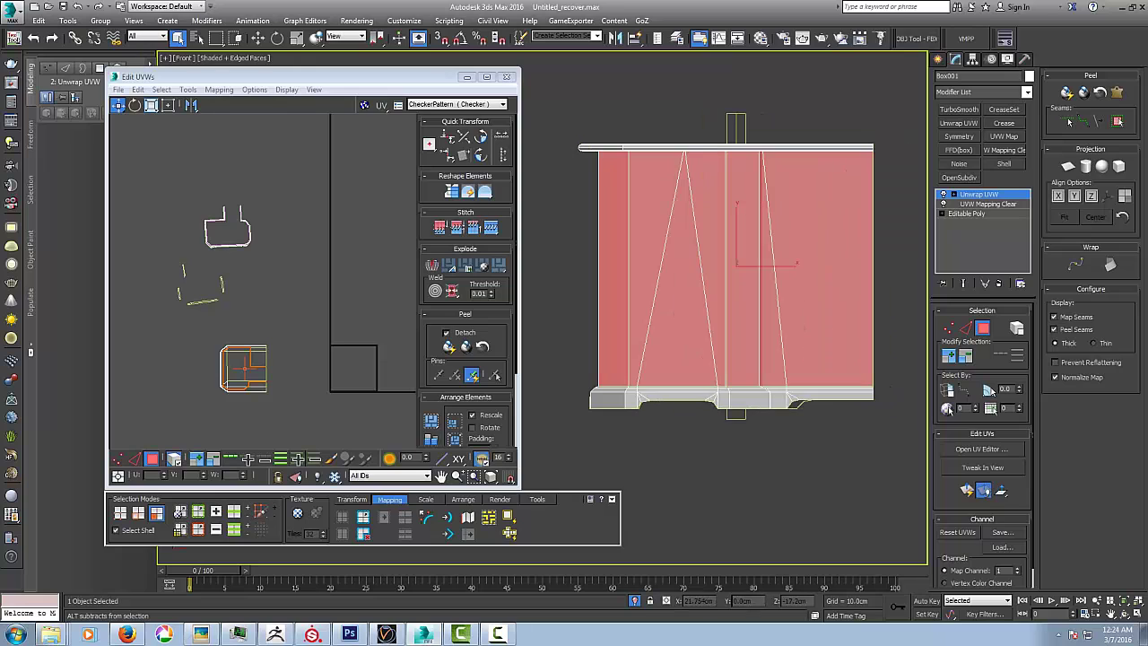
- Exclude the inner compartment's top and side faces from the panel selection and unwrap the remaining upright panels with Quick Peel
ctrl+drag(551, 161, 888, 377)
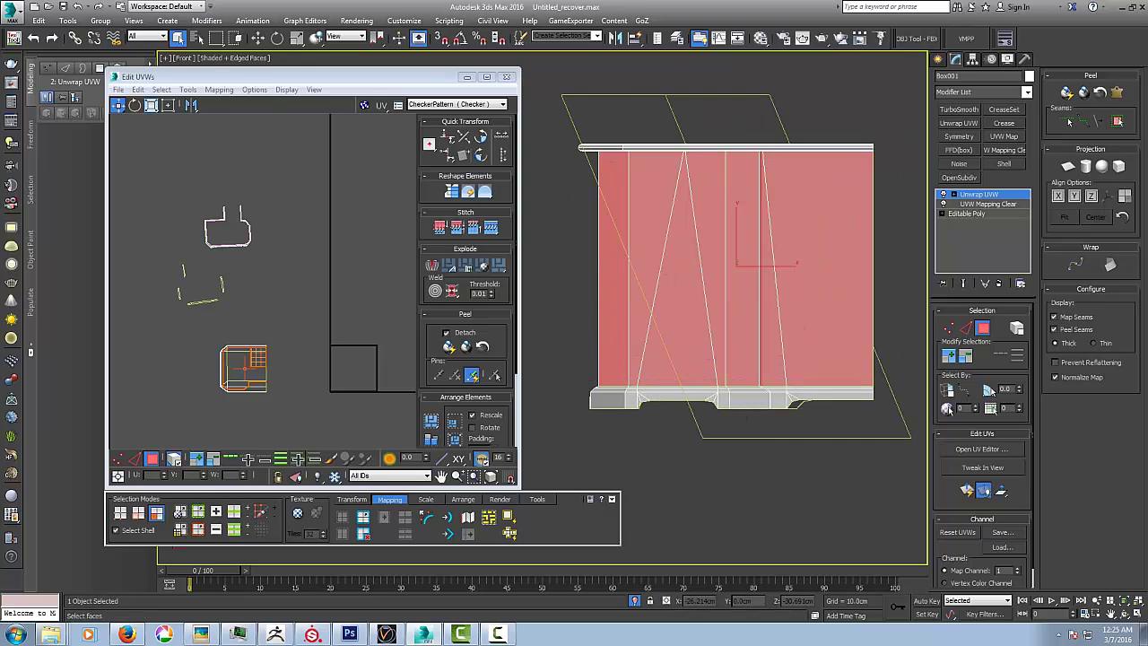
alt+middle_drag(847, 414, 754, 398)
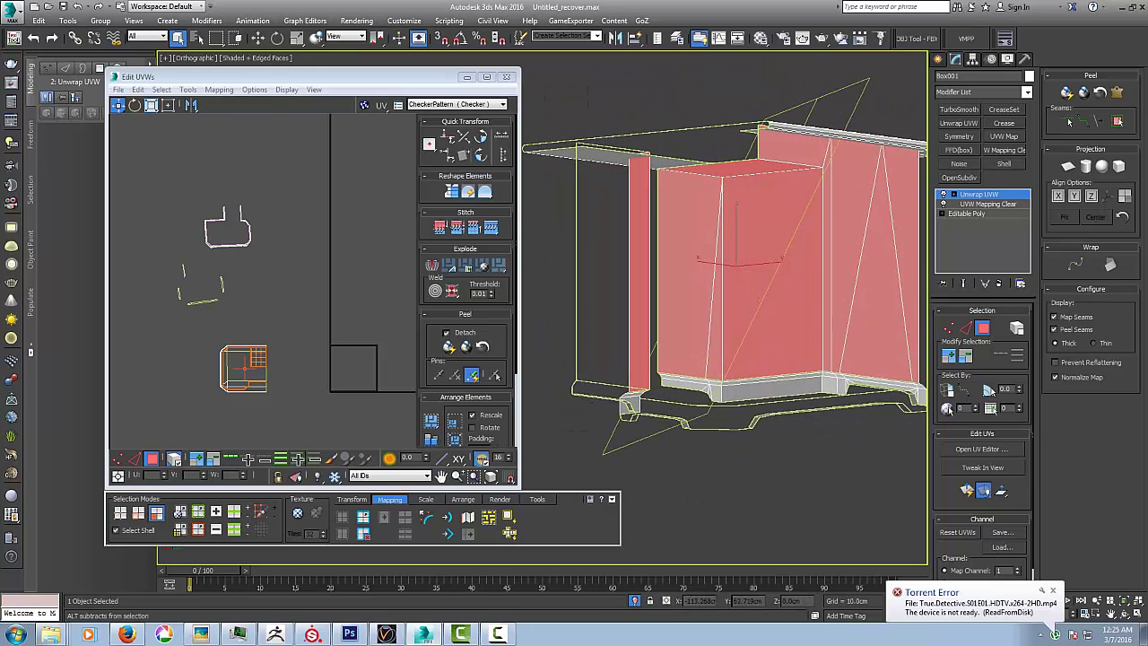
alt+click(765, 260)
alt+click(748, 168)
alt+click(692, 233)
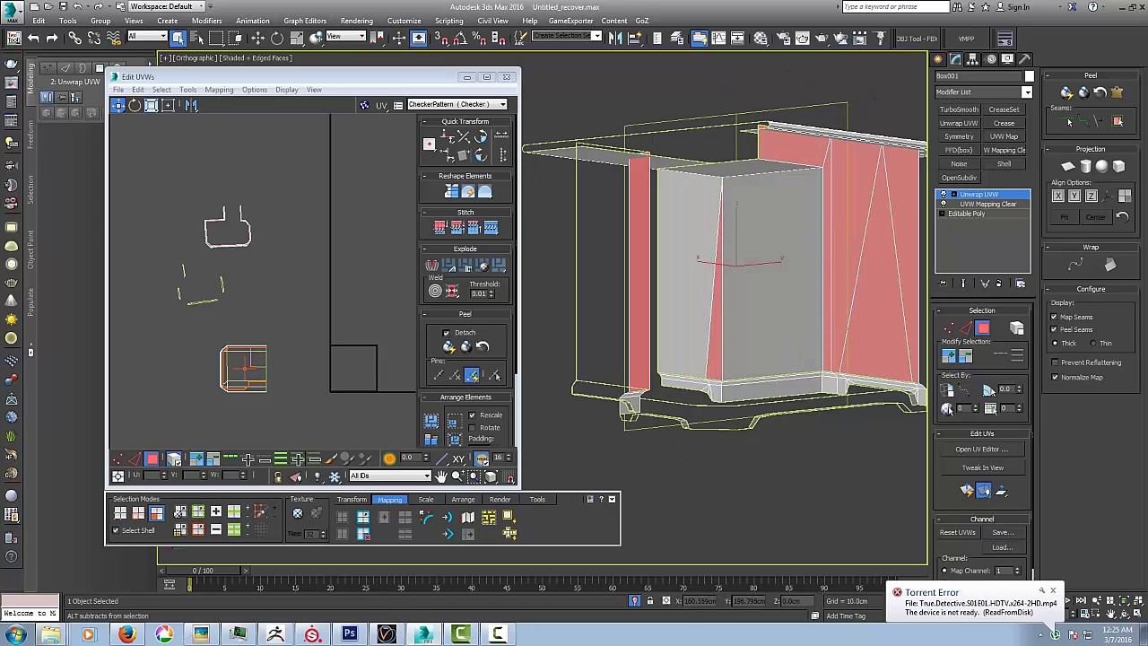
alt+middle_drag(718, 161, 706, 193)
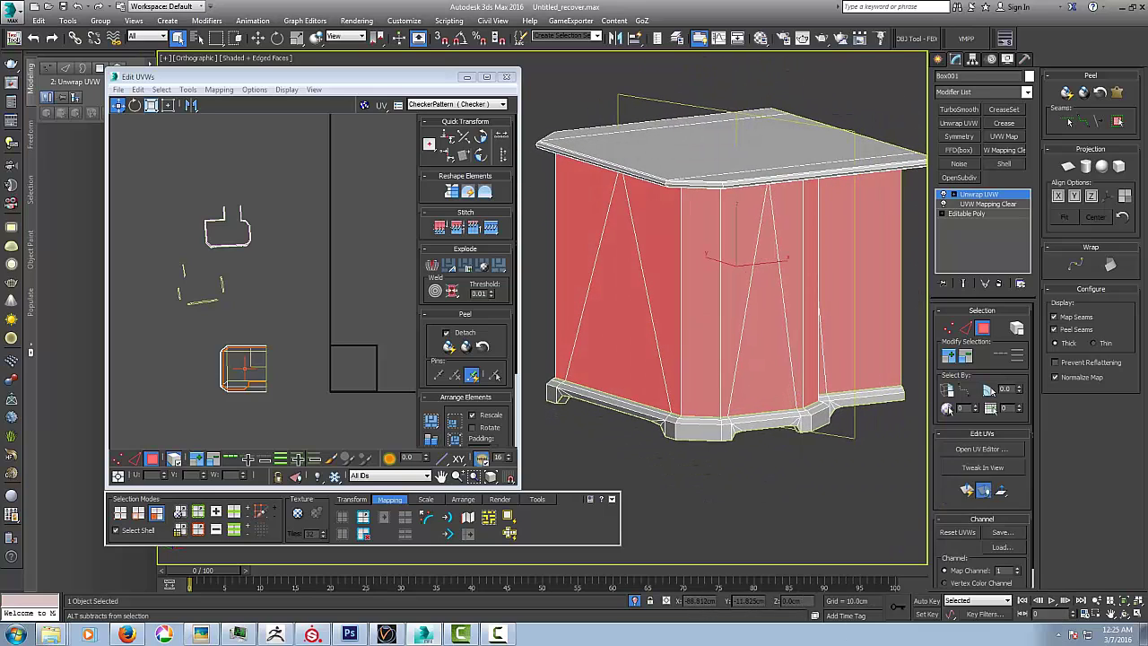
click(449, 347)
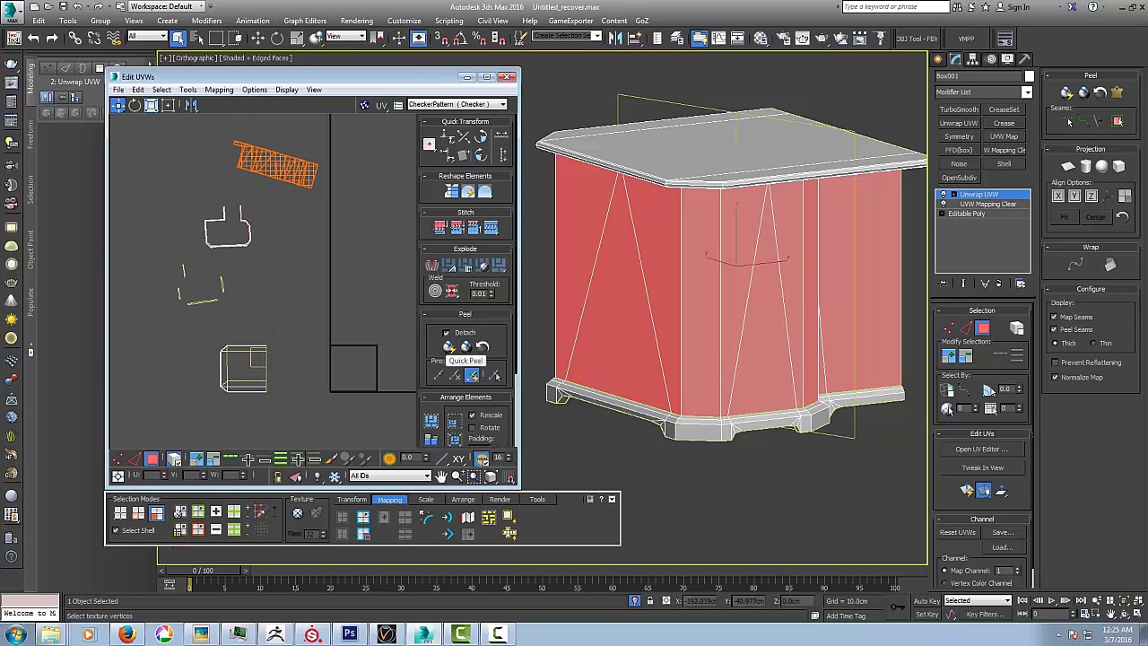
mouse_move(762, 184)
alt+middle_down()
mouse_move(728, 183)
mouse_move(752, 177)
alt+middle_up()
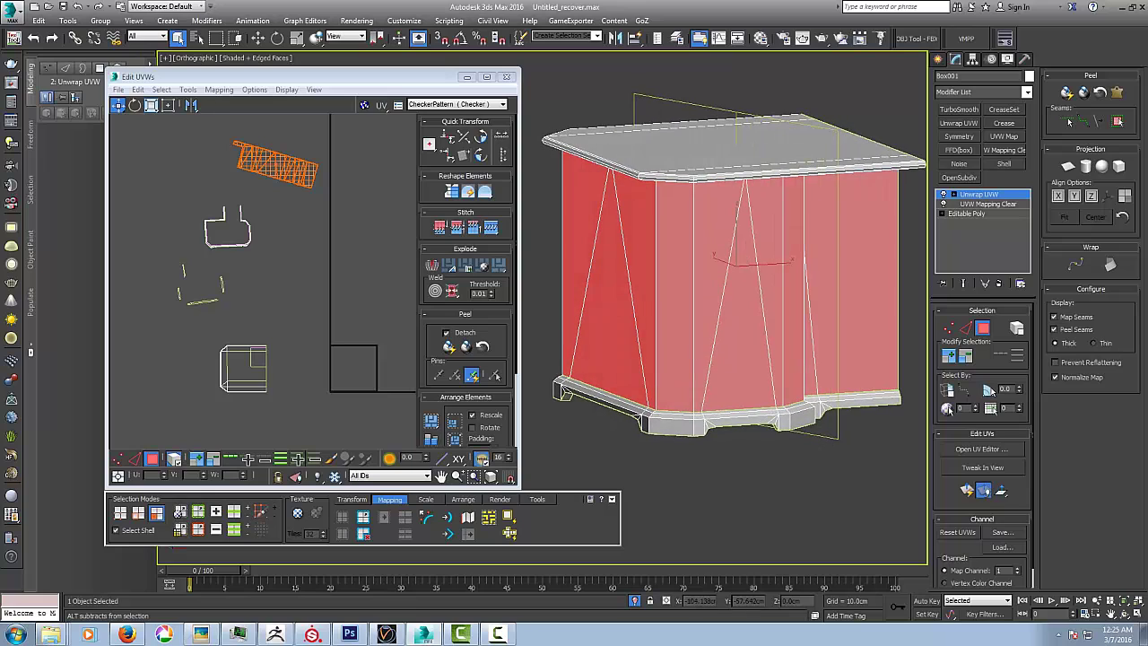
- Preview the desk's UVs with the coloured number checker map, setting its tiling to 5
click(298, 513)
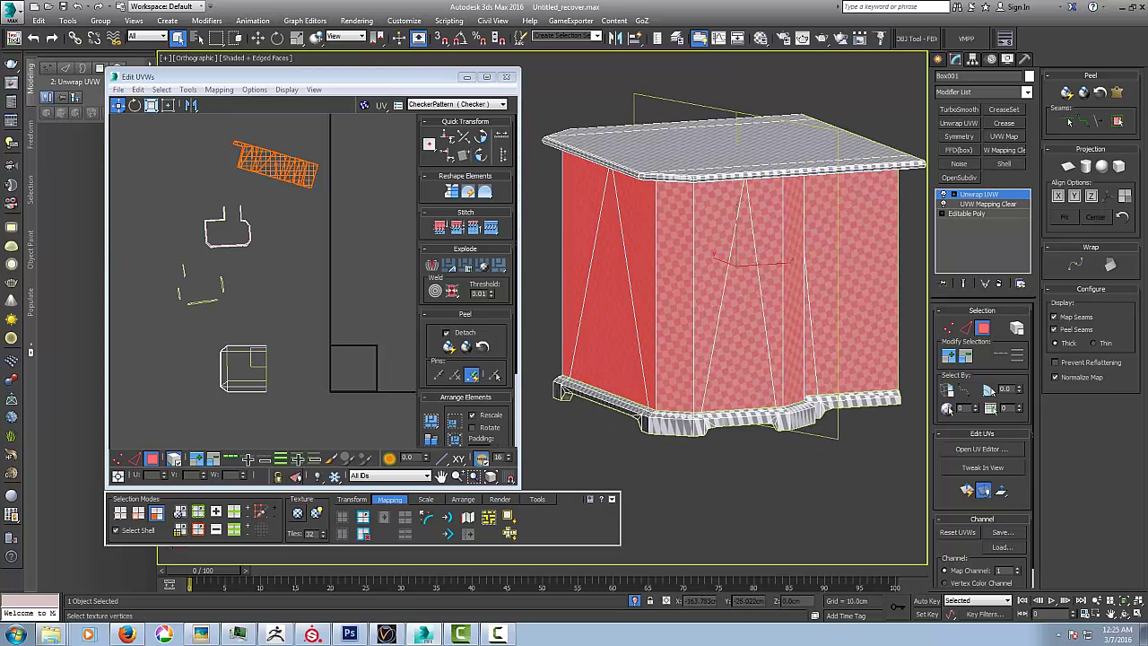
click(297, 514)
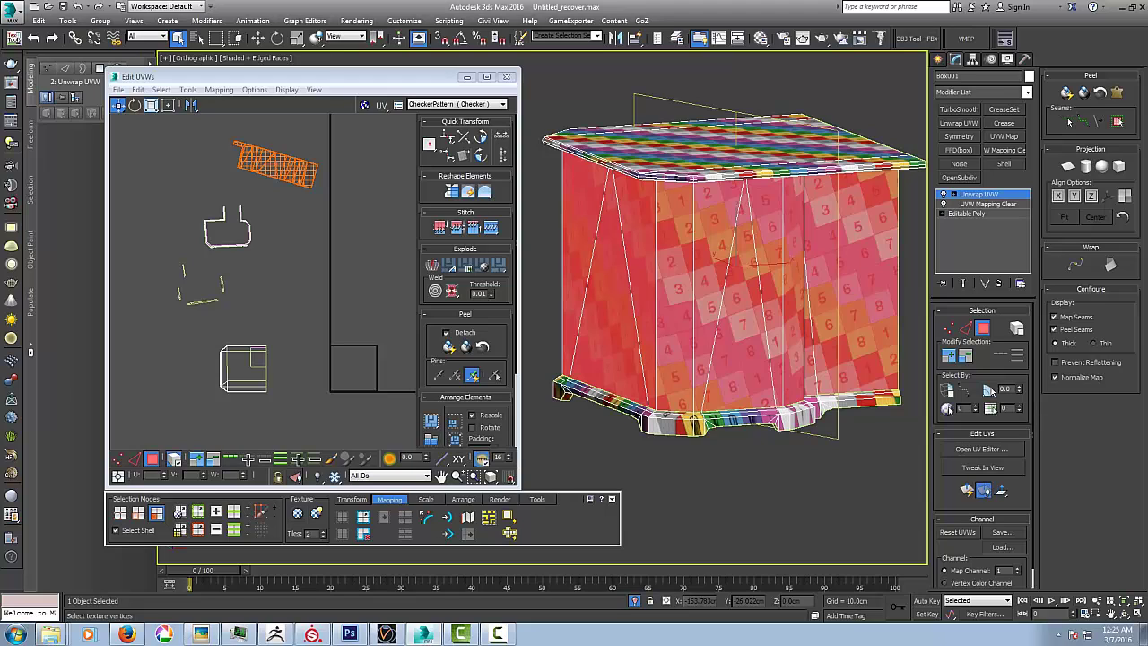
click(323, 531)
click(323, 531)
click(323, 531)
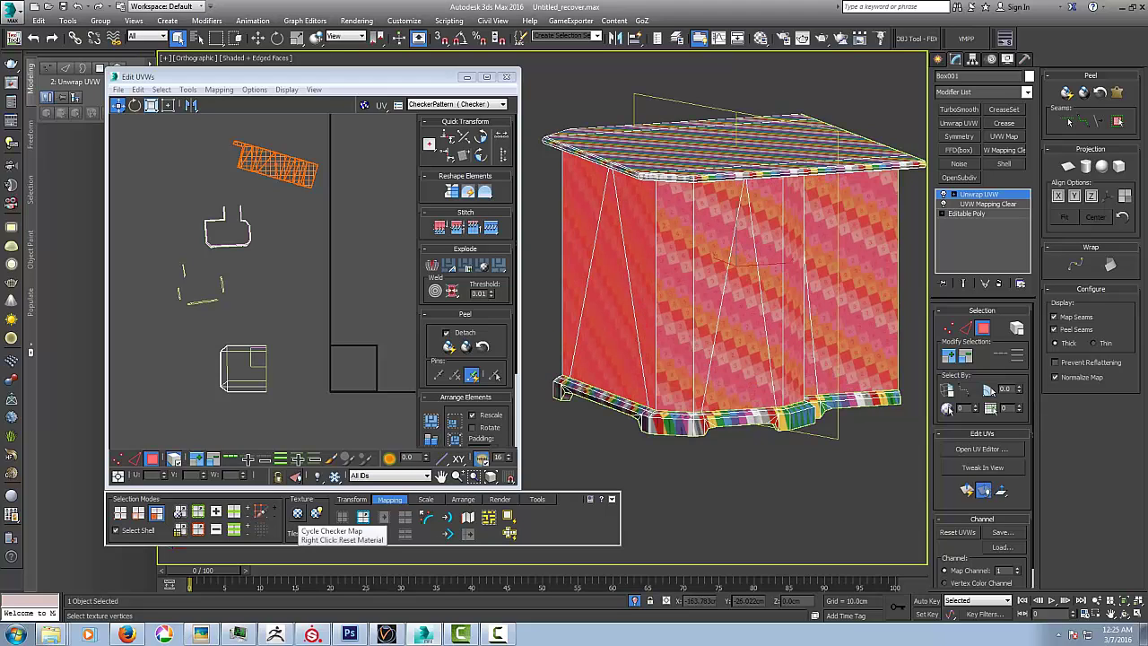
alt+middle_drag(763, 269, 762, 301)
scroll(744, 269, up, 8)
scroll(744, 269, down, 8)
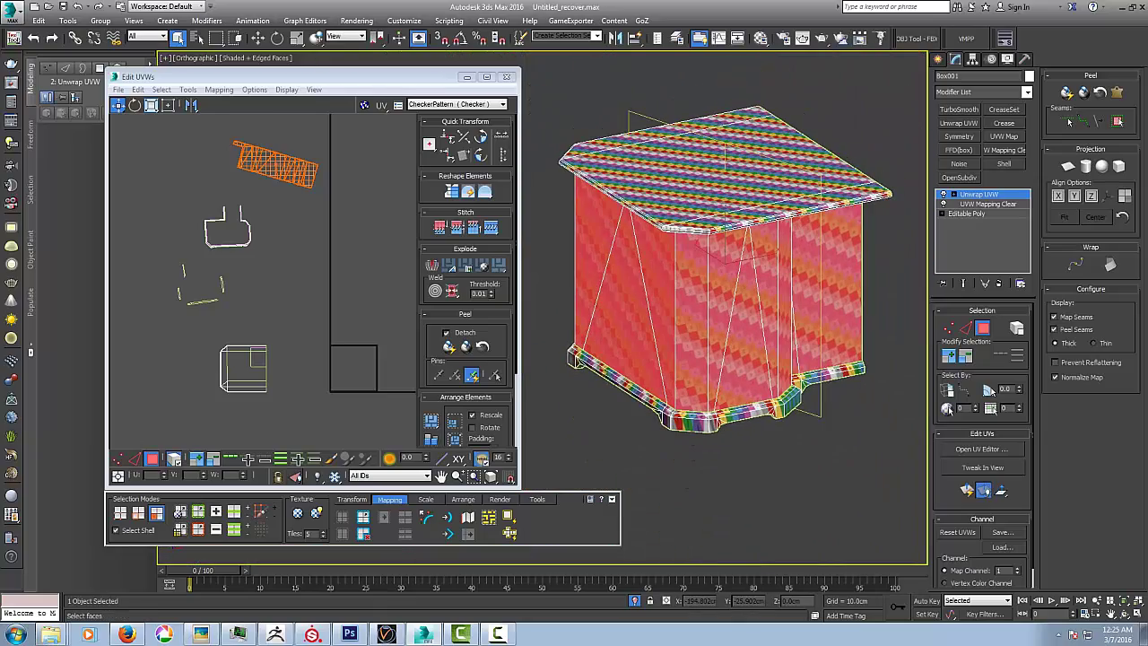
- Cycle the desk's preview texture to the black-and-white checker map with 32 tiles
click(316, 513)
click(317, 513)
mouse_move(753, 340)
alt+middle_down()
mouse_move(709, 256)
mouse_move(766, 350)
mouse_move(746, 357)
alt+middle_up()
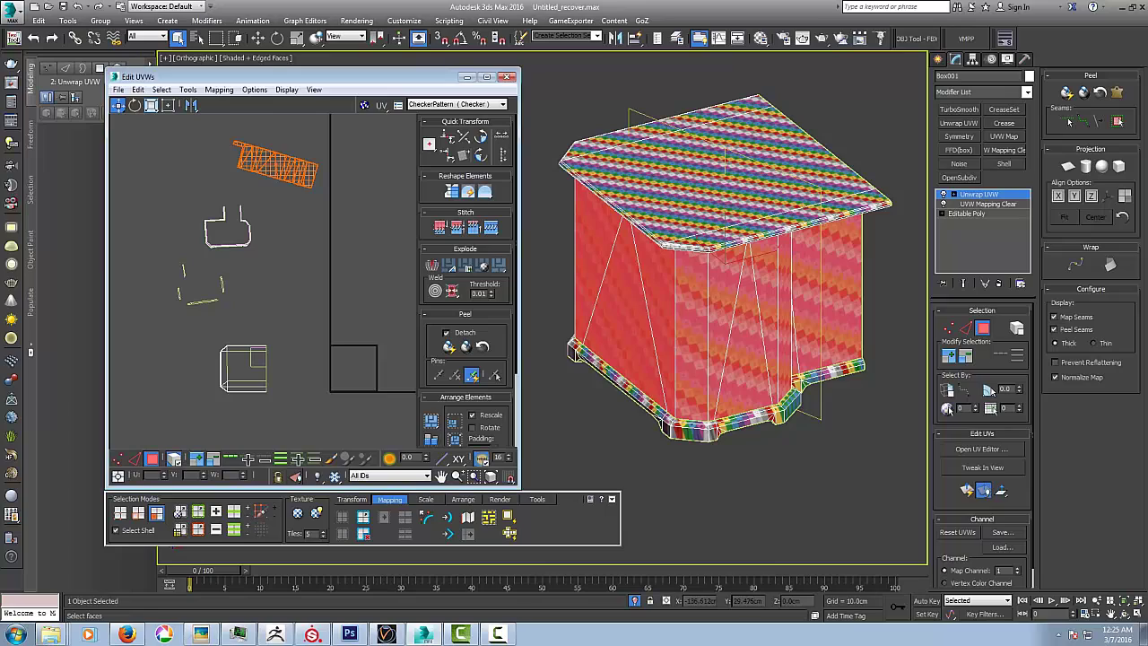
alt+middle_drag(754, 350, 715, 370)
click(297, 513)
click(298, 513)
- Select the desk top's three upper surface faces and grow the selection over its moulded edge
click(727, 211)
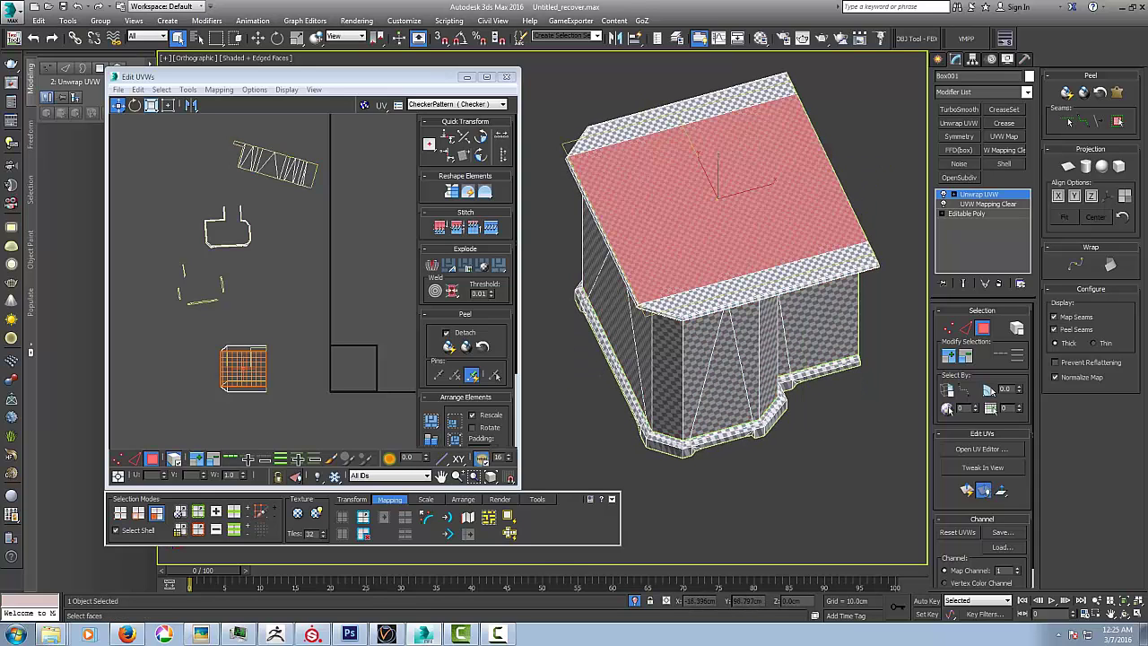
ctrl+click(697, 109)
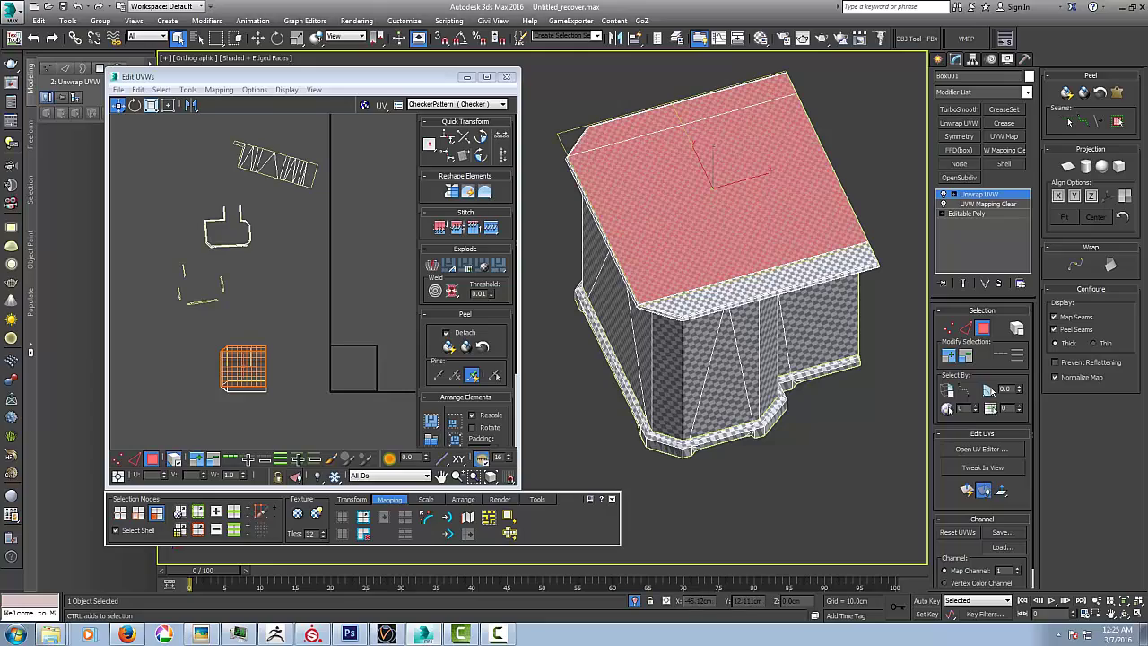
ctrl+click(708, 299)
scroll(689, 269, up, 6)
middle_drag(688, 269, 870, 467)
alt+middle_drag(870, 466, 916, 321)
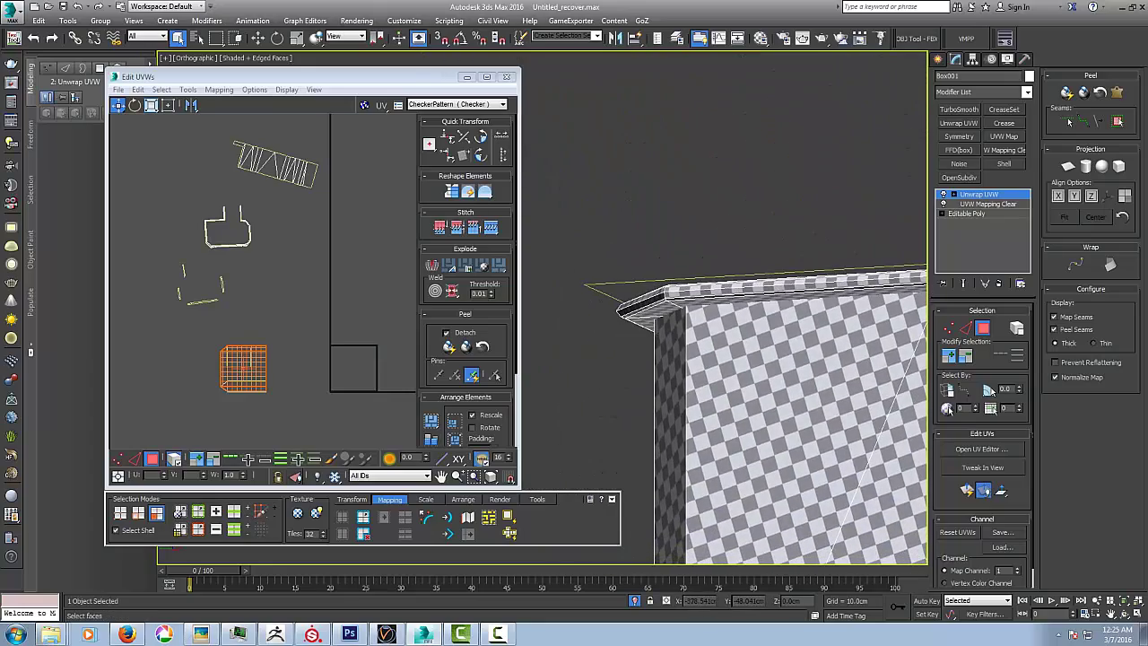
click(948, 356)
click(949, 356)
click(948, 356)
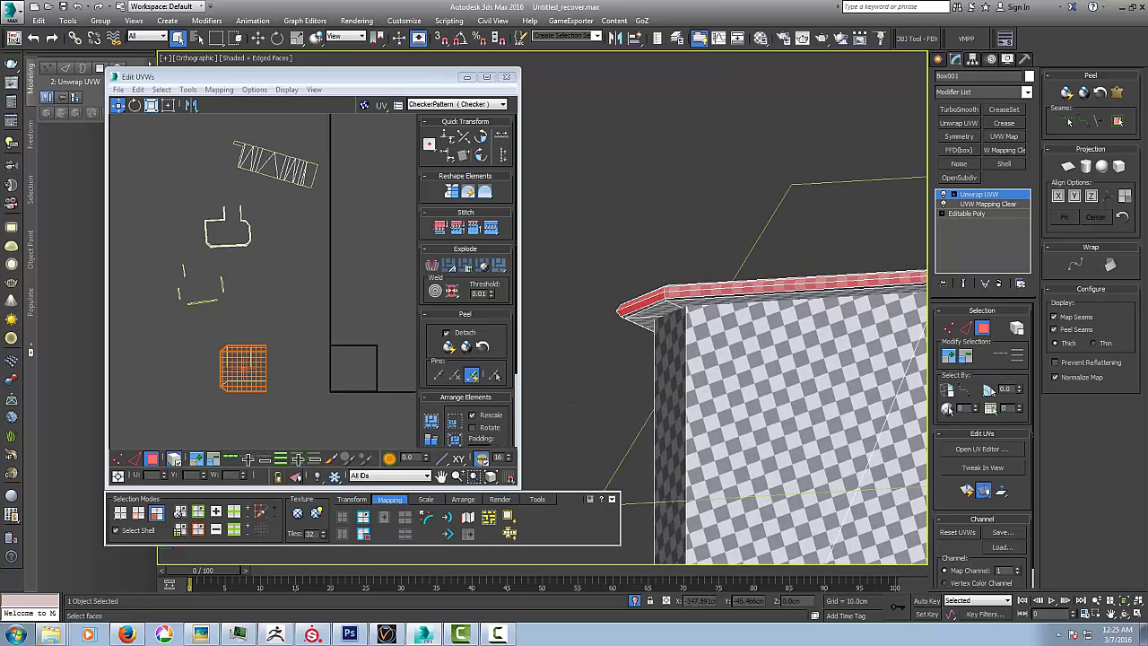
- Examine the selected desk top and its moulded rim from above and below to check the selection's boundary
alt+middle_drag(834, 358, 831, 391)
scroll(573, 179, down, 7)
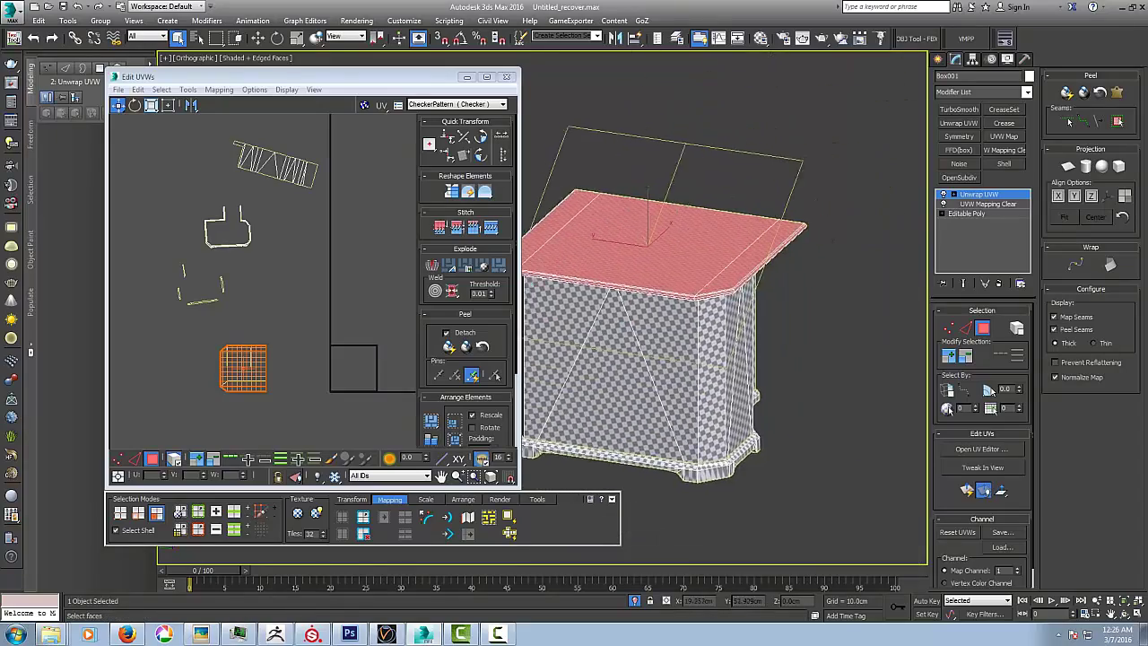
scroll(731, 291, up, 7)
scroll(731, 292, down, 7)
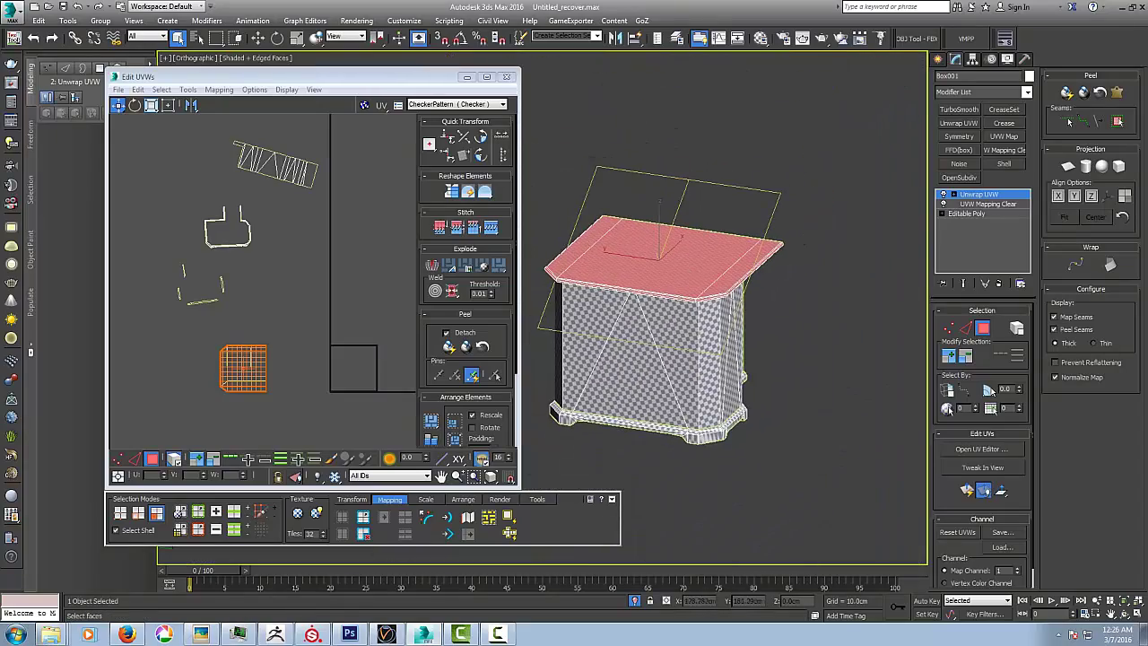
alt+middle_drag(731, 327, 701, 264)
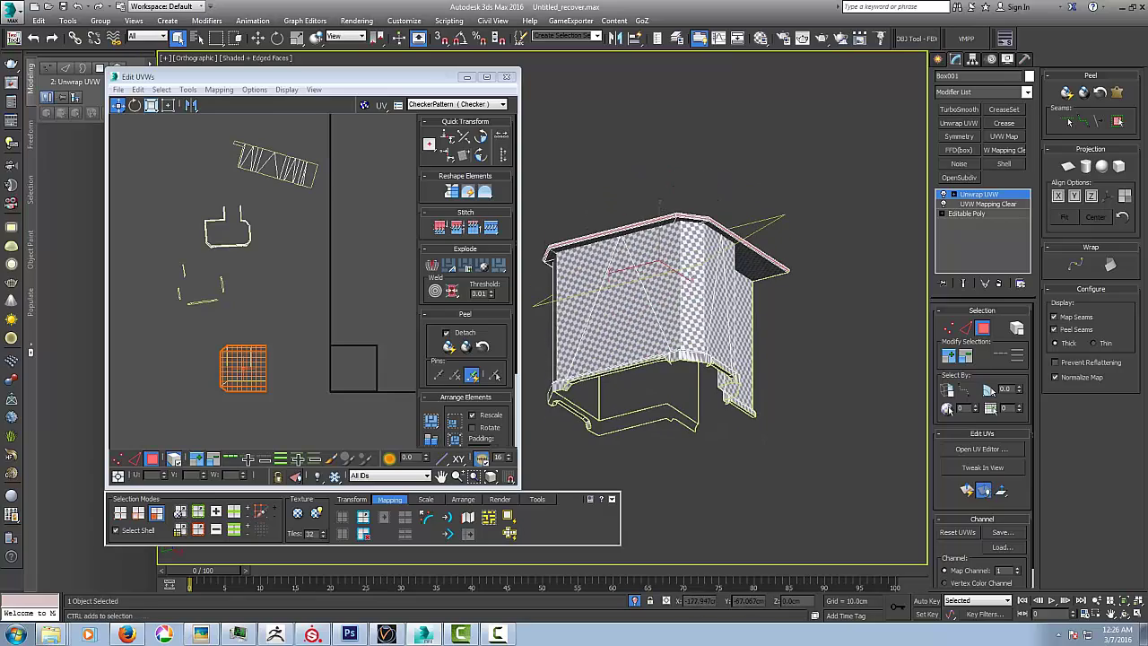
scroll(701, 264, up, 7)
scroll(697, 231, down, 1)
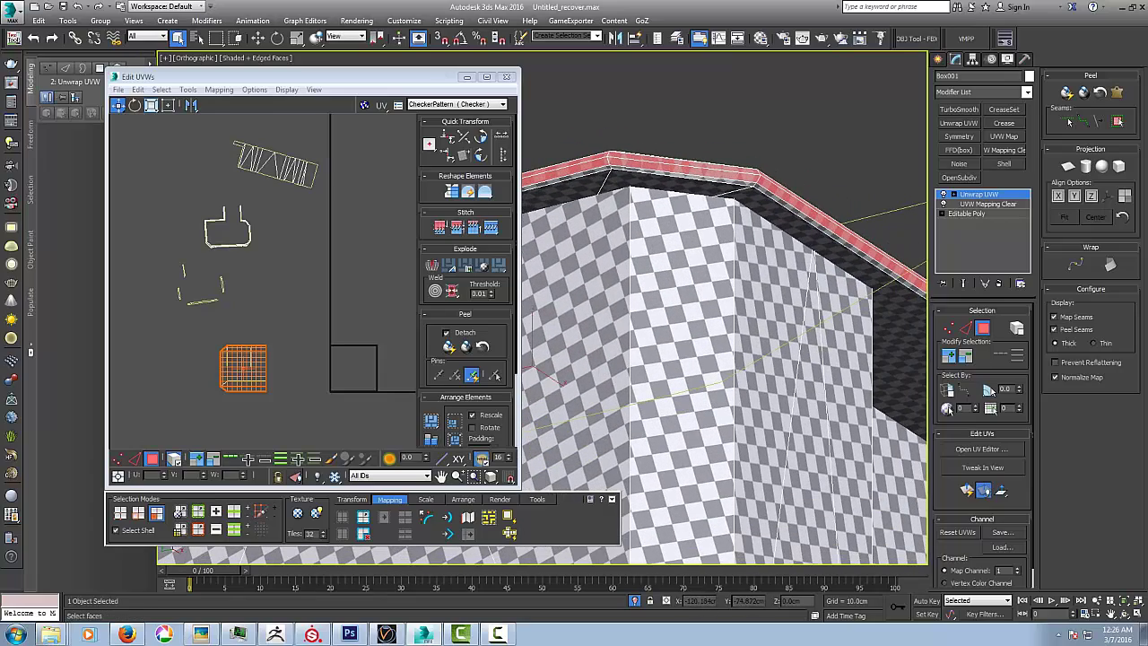
alt+middle_drag(697, 230, 772, 346)
scroll(685, 339, down, 6)
alt+middle_drag(772, 346, 823, 336)
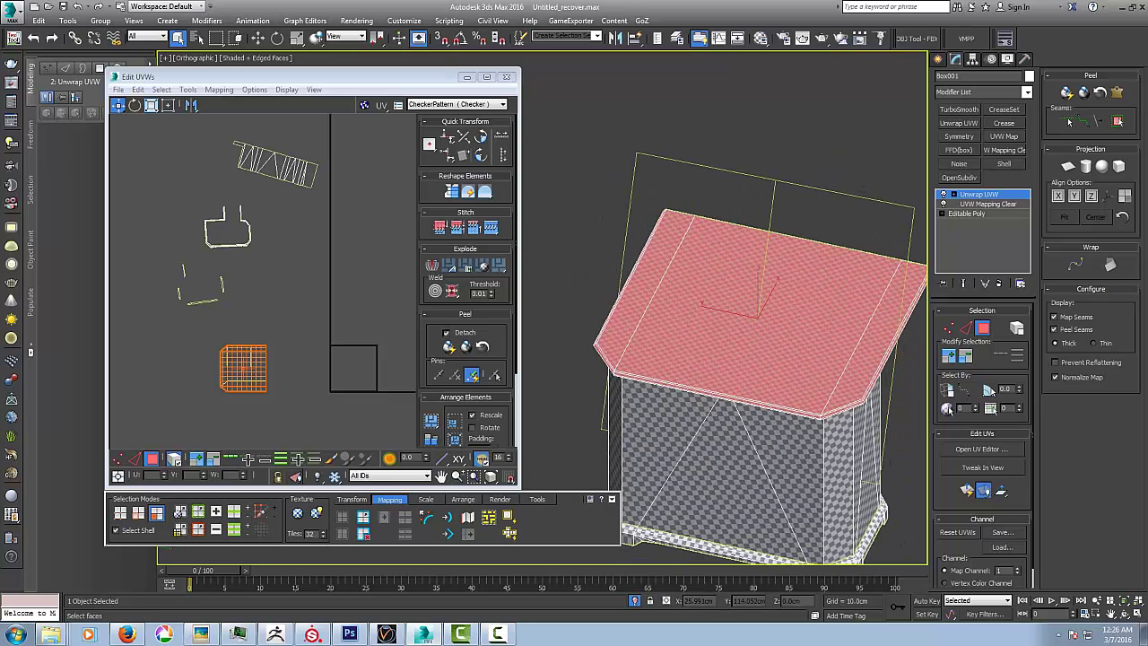
alt+middle_drag(771, 377, 782, 346)
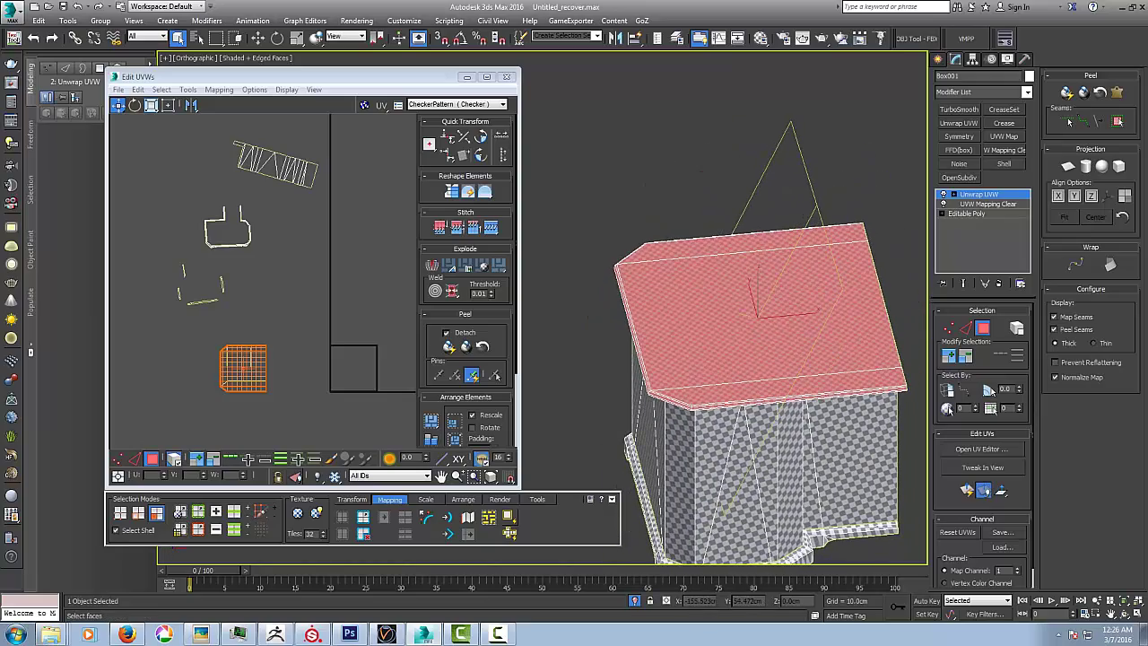
- Unwrap the selected desk top faces as a separate UV piece and move it above the UV tile
key(Return)
click(449, 347)
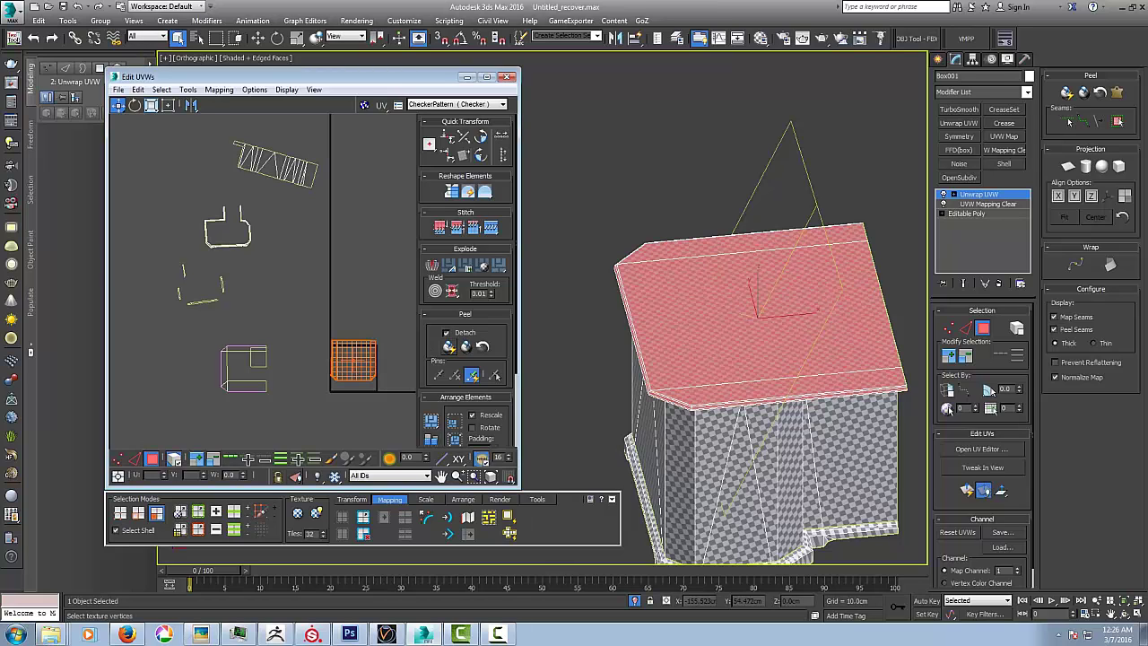
drag(354, 361, 355, 217)
- Select all underside faces of the desk top's overhang, leaving out the inner compartment's top face
alt+middle_drag(771, 377, 791, 235)
click(834, 229)
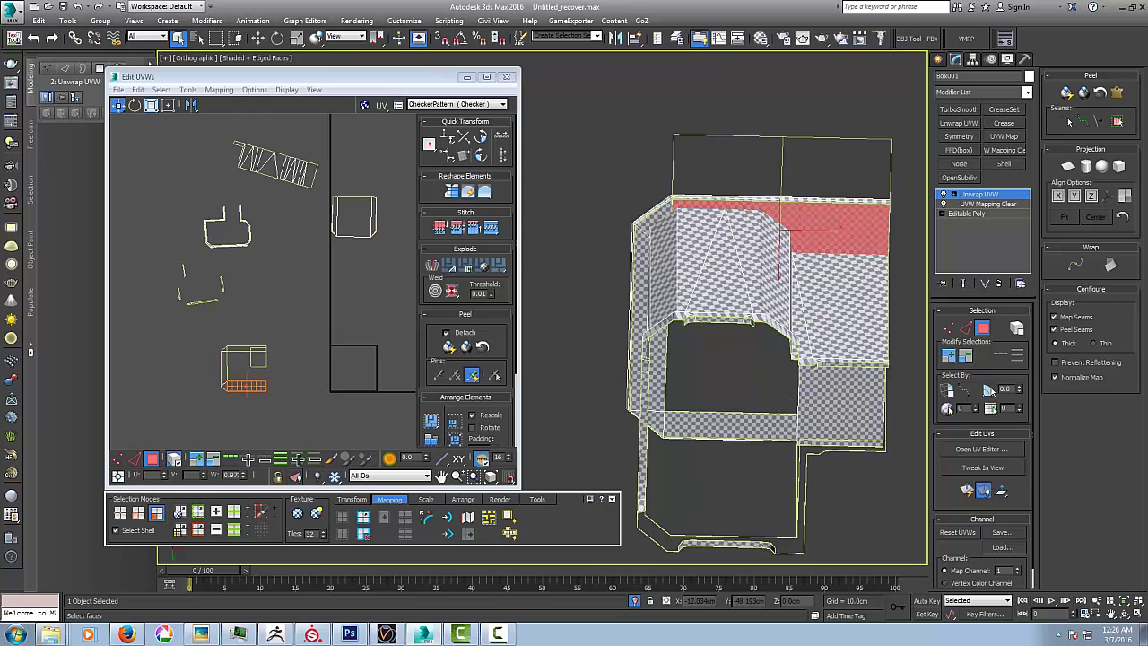
ctrl+click(653, 217)
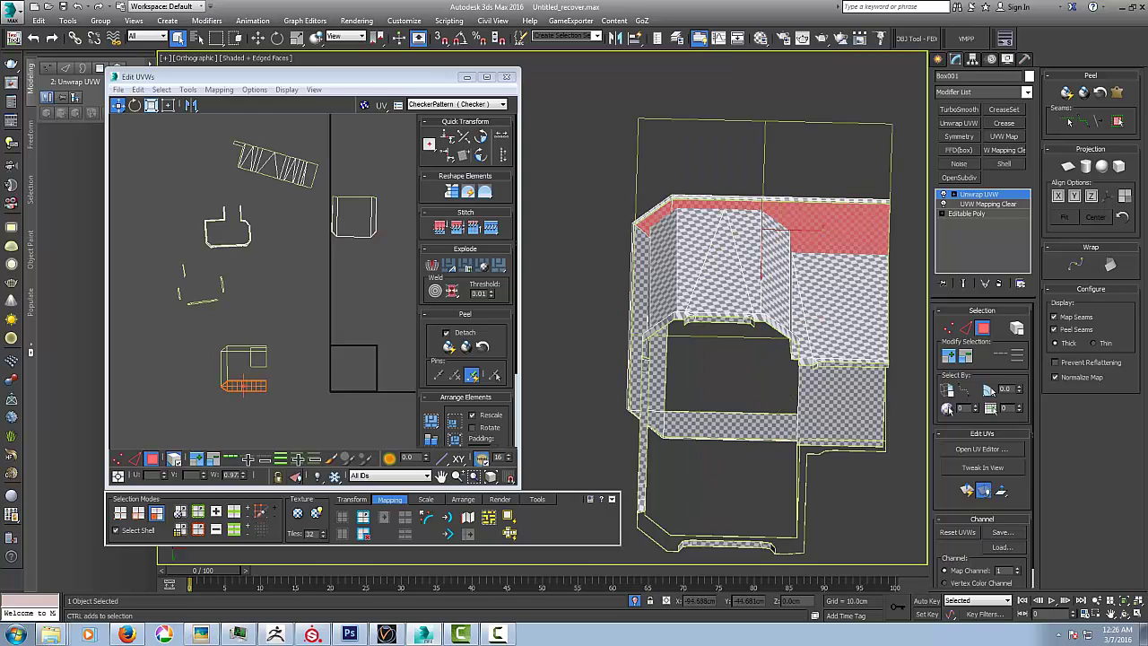
ctrl+click(640, 296)
alt+middle_drag(642, 309, 852, 233)
ctrl+click(639, 310)
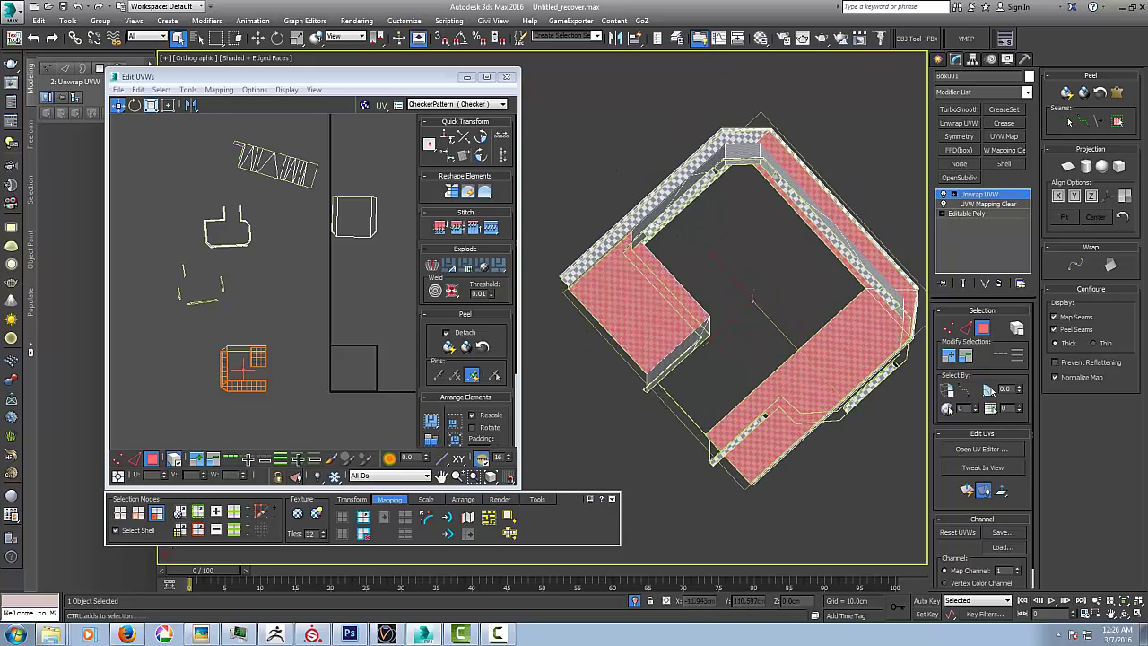
alt+middle_drag(639, 310, 687, 366)
key(ctrl+z)
ctrl+click(787, 188)
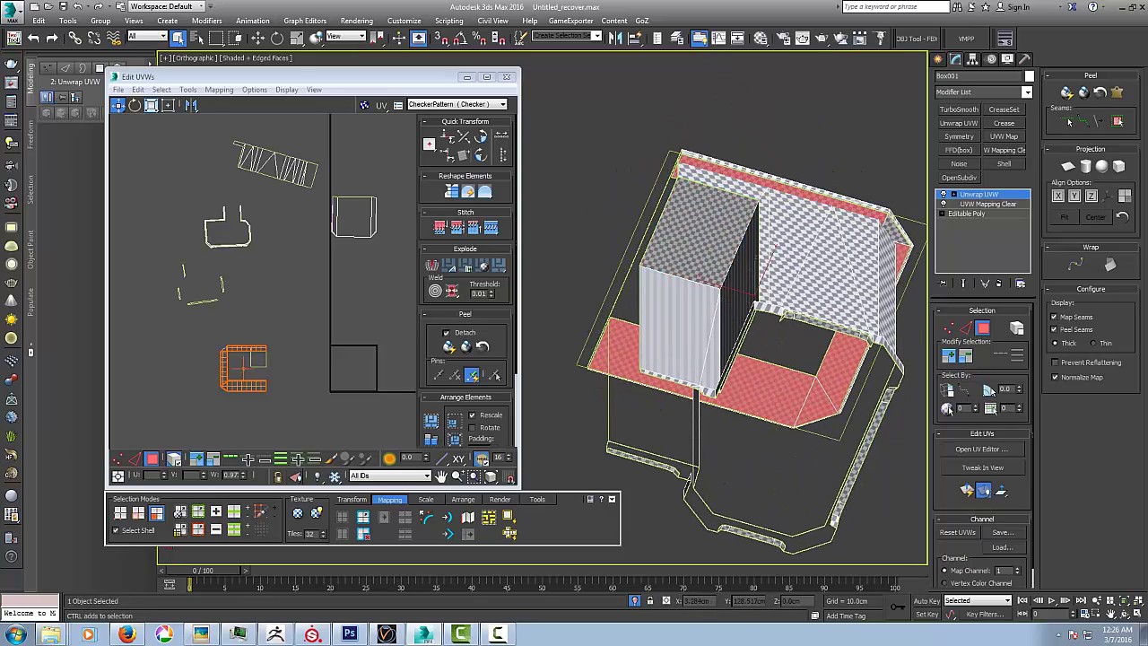
alt+middle_drag(788, 188, 586, 108)
ctrl+click(769, 158)
alt+middle_drag(586, 108, 532, 184)
middle_drag(533, 184, 651, 190)
- Apply Quick Planar Mapping to the overhang's underside faces and move their UVs above the desk top's piece
click(511, 517)
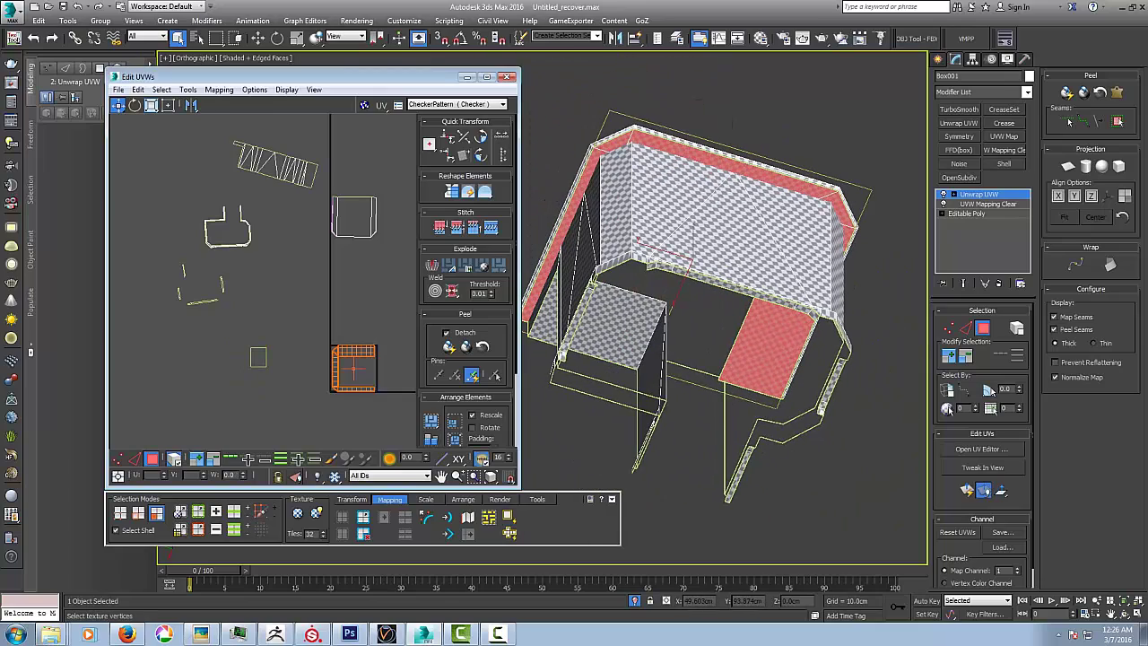
drag(354, 367, 357, 160)
- Select the inner compartment's top and side faces, including the thin triangle, and unwrap them with Quick Flatten Mapping
alt+middle_drag(708, 242, 709, 305)
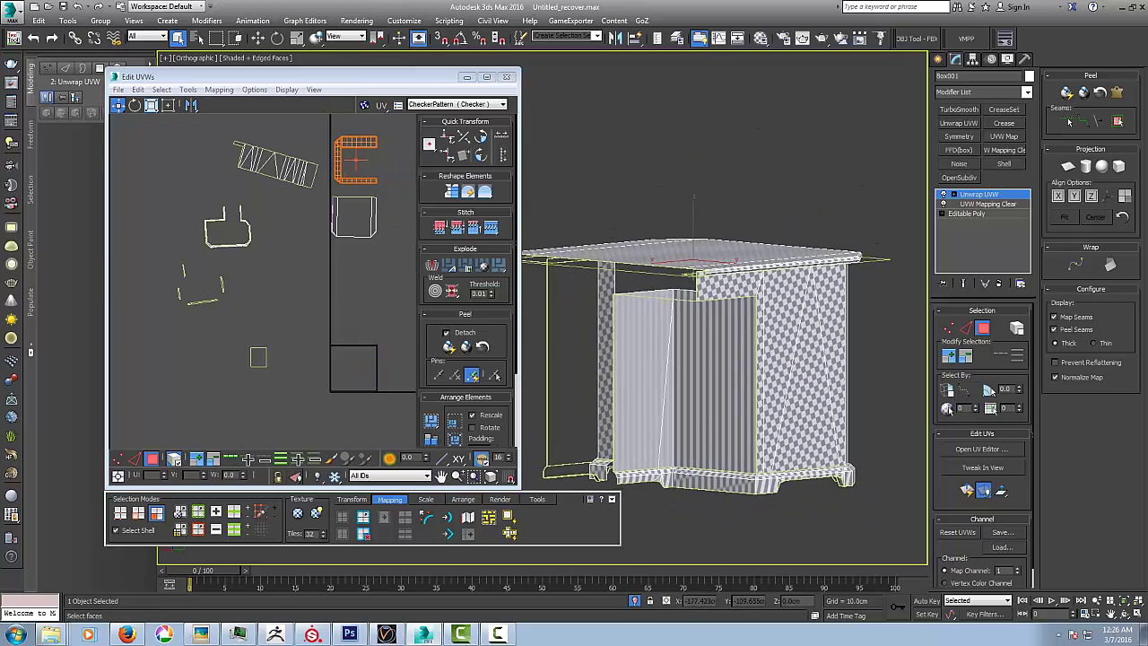
click(643, 368)
ctrl+click(713, 368)
alt+middle_drag(713, 368, 686, 408)
ctrl+click(686, 318)
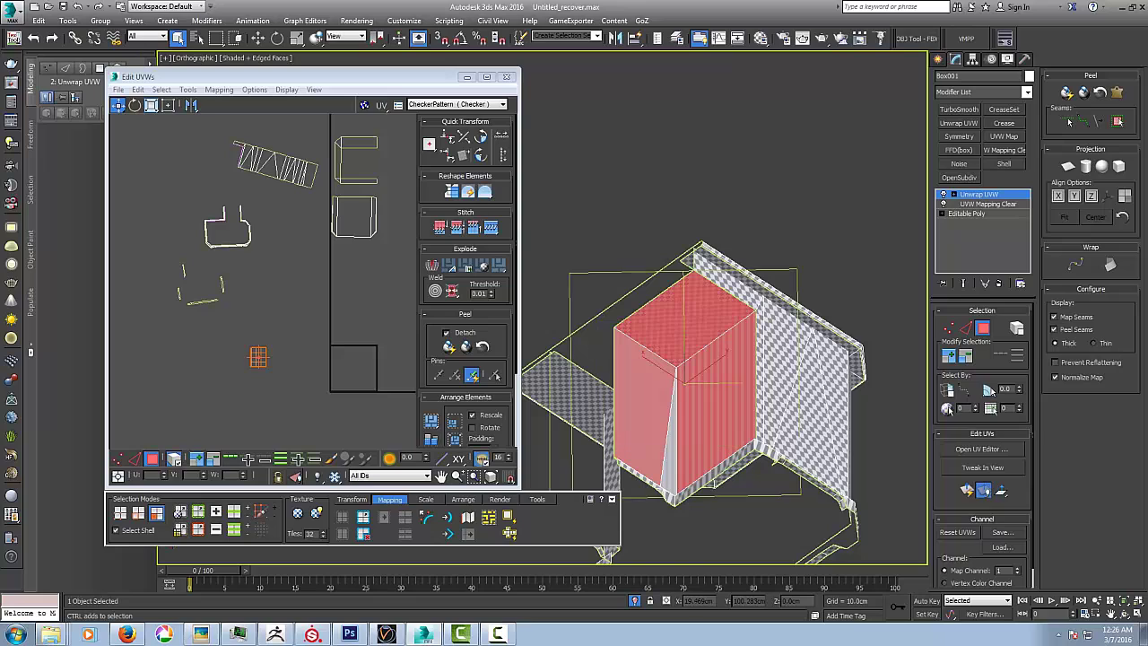
ctrl+click(672, 453)
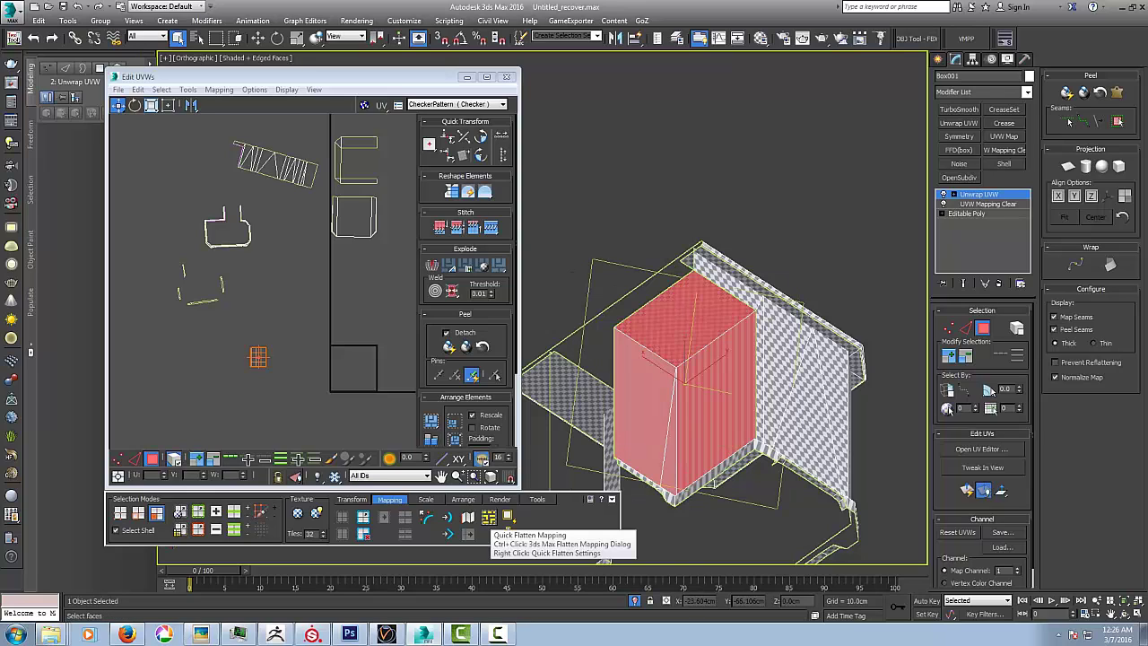
click(489, 517)
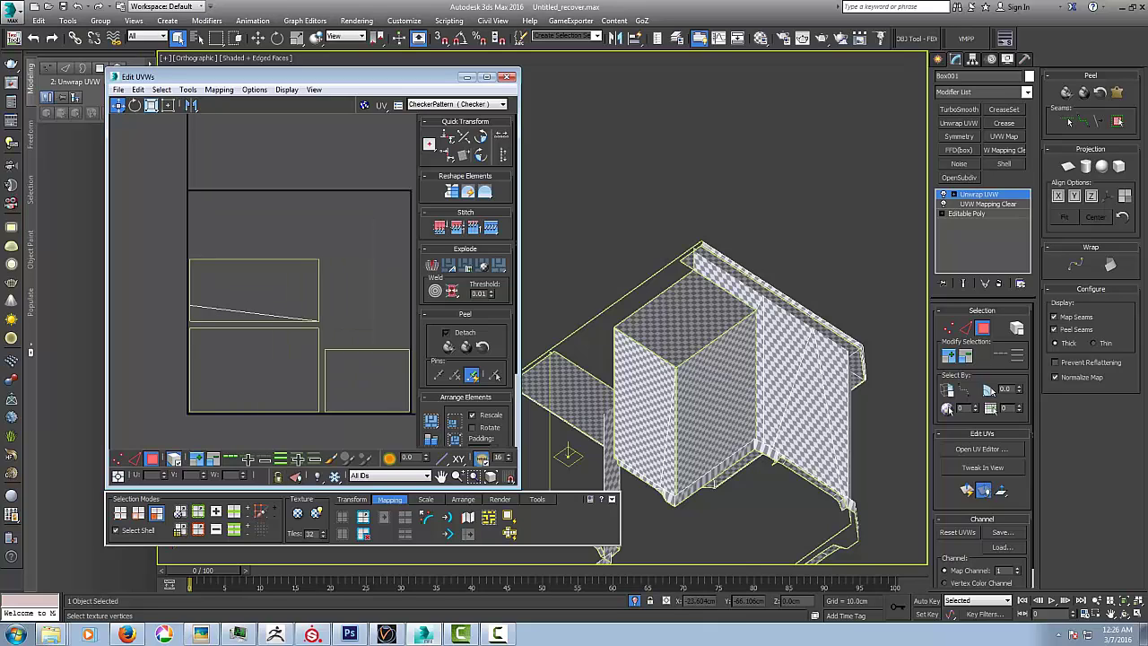
- Try to stitch the compartment's top piece to the short end edge of the diagonally split side piece
key(2)
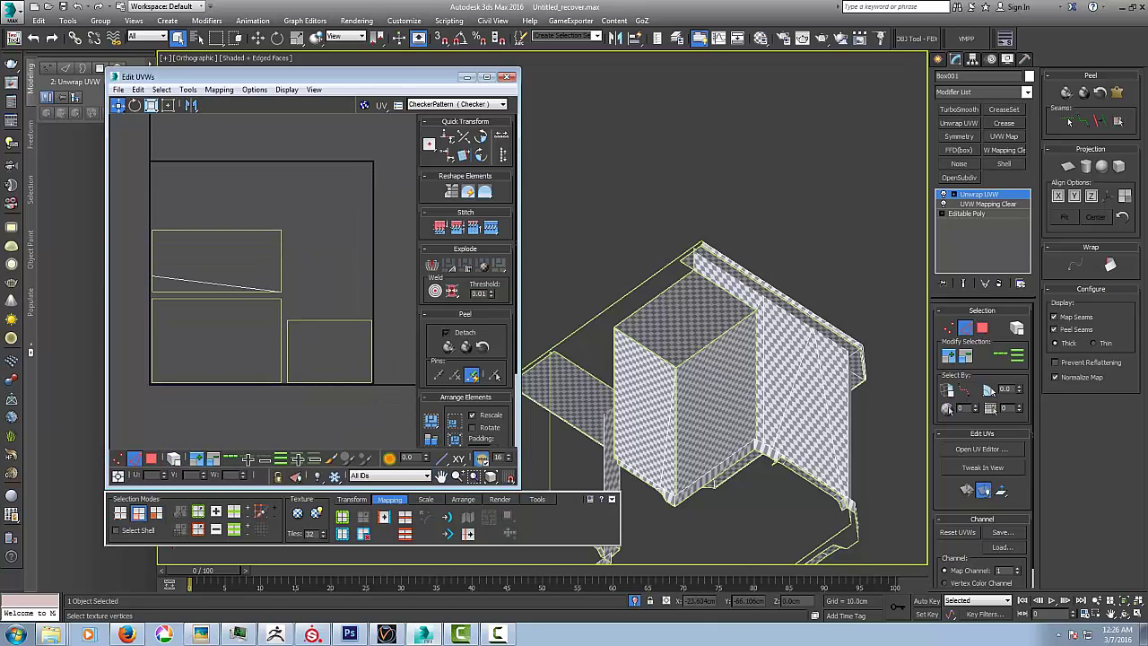
click(281, 262)
click(491, 226)
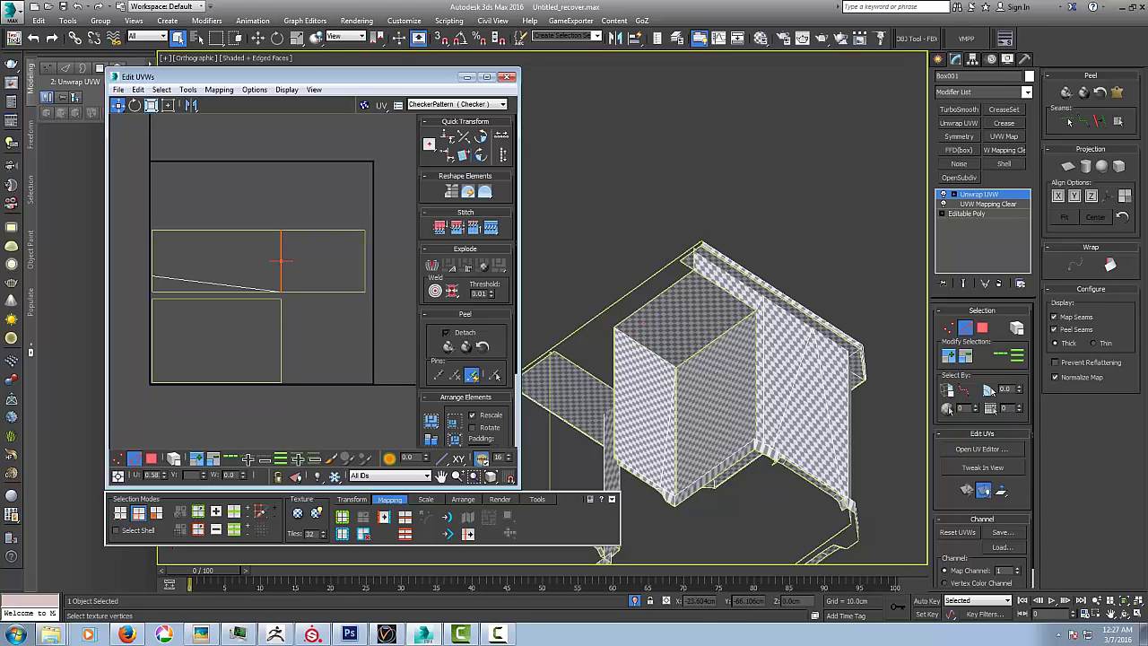
key(ctrl+z)
- Multi-Stitch the two neighbouring compartment pieces to the long lower edge and short end edge of the diagonally split side piece
click(216, 299)
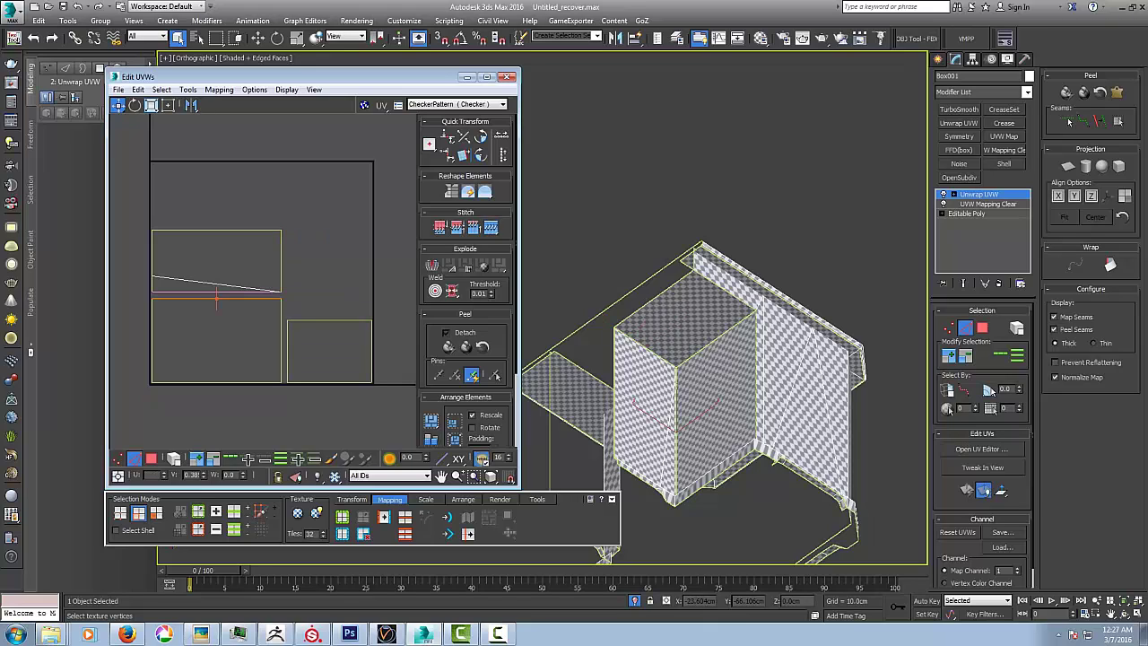
click(216, 263)
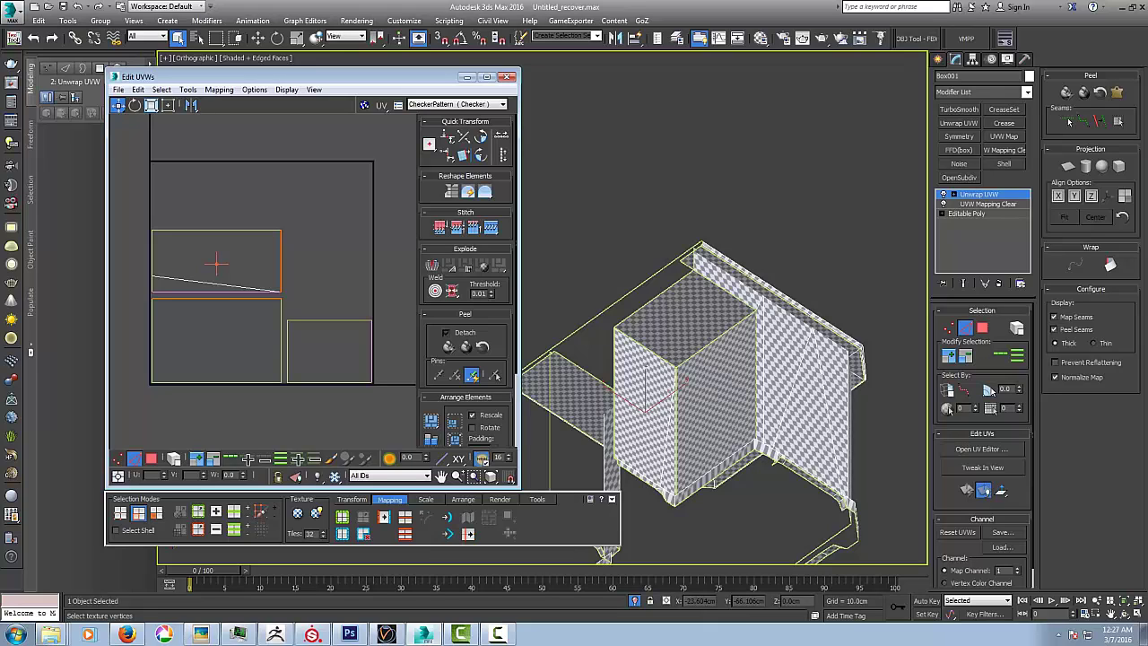
click(351, 499)
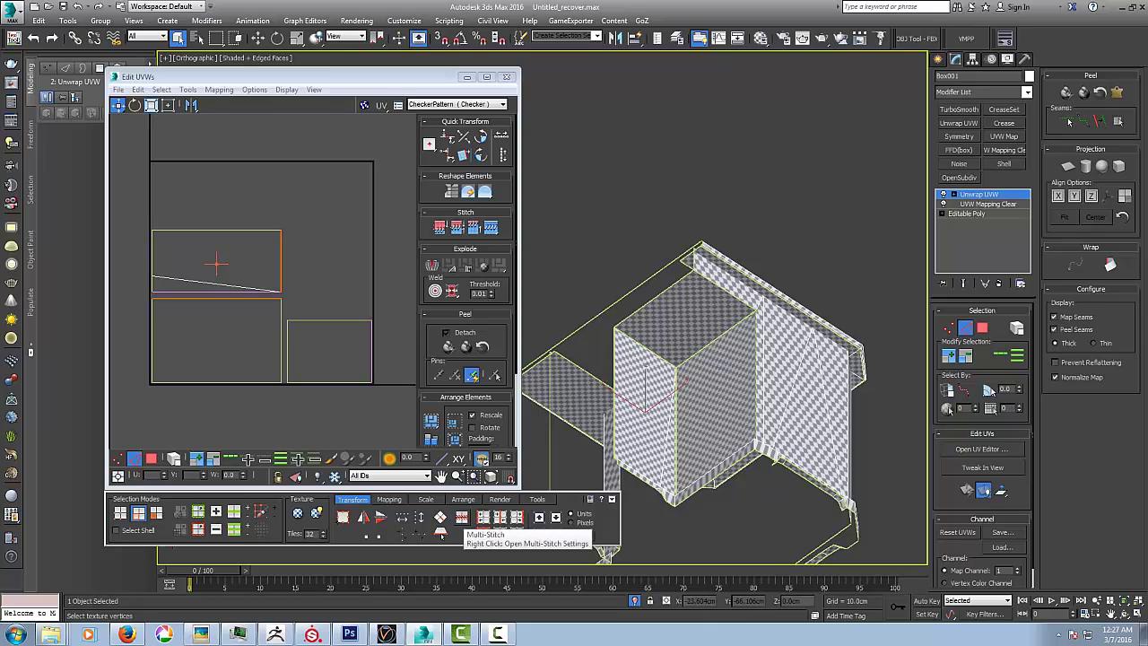
click(461, 517)
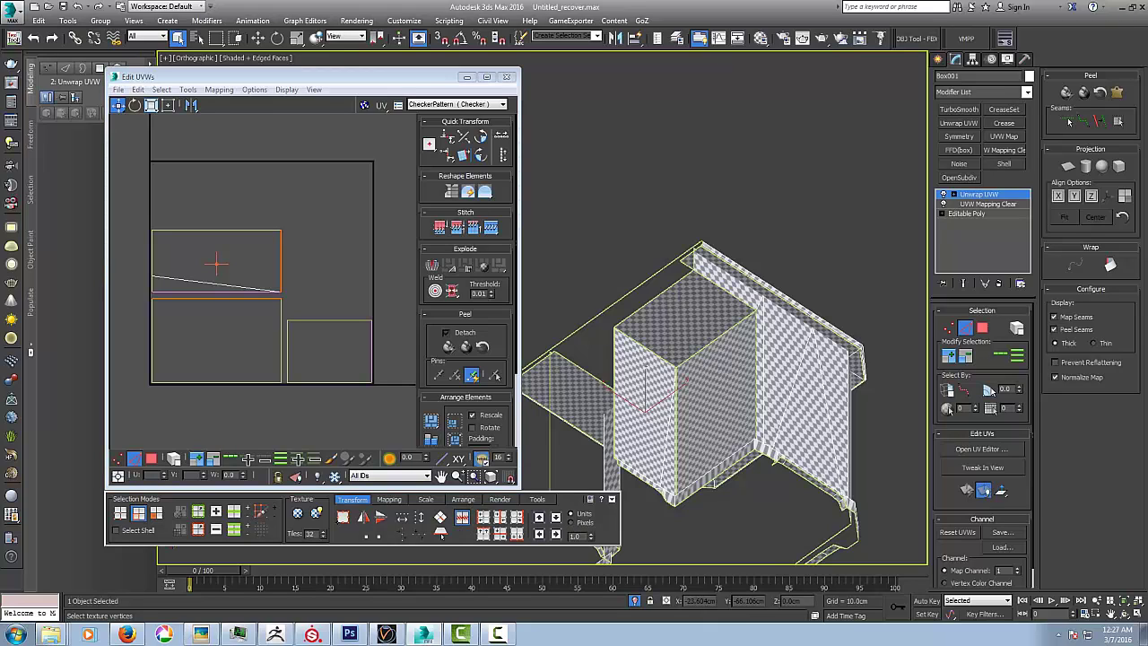
click(621, 360)
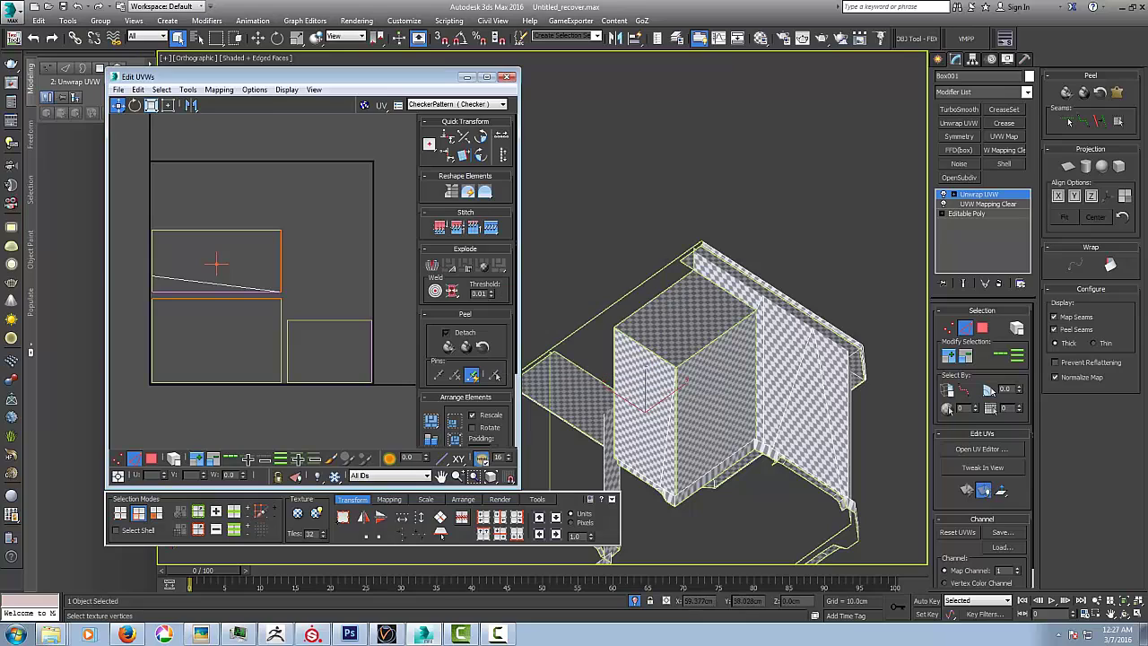
middle_drag(287, 287, 353, 297)
click(283, 301)
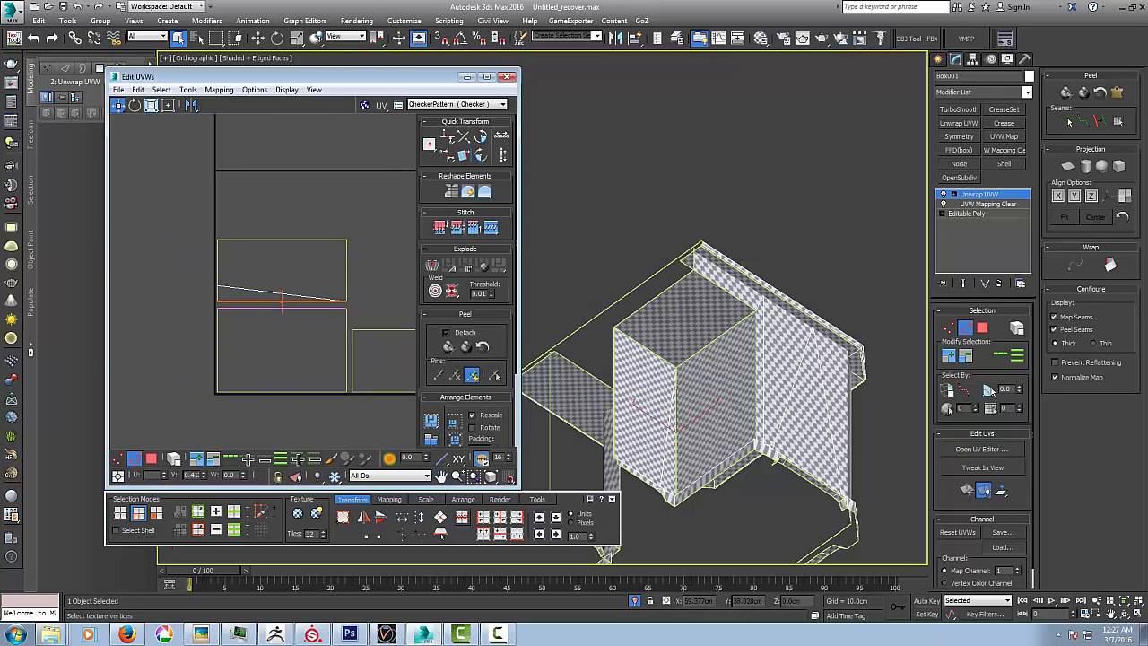
ctrl+click(346, 270)
middle_drag(346, 270, 280, 246)
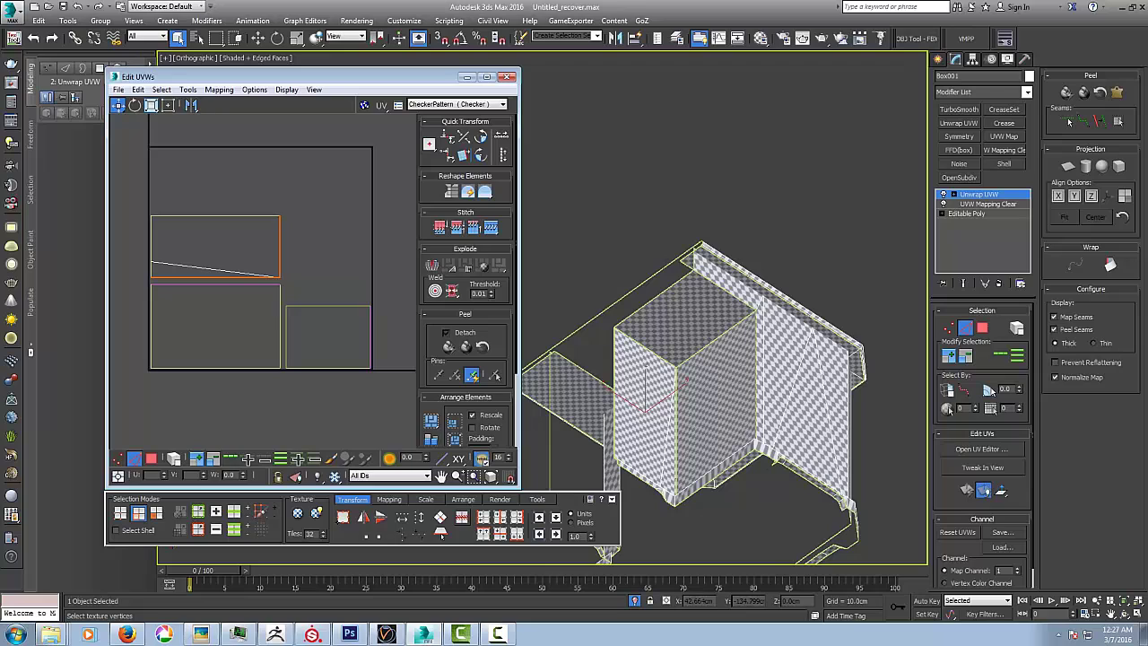
click(461, 517)
mouse_move(269, 269)
middle_down()
mouse_move(254, 307)
mouse_move(276, 276)
middle_up()
key(ctrl+d)
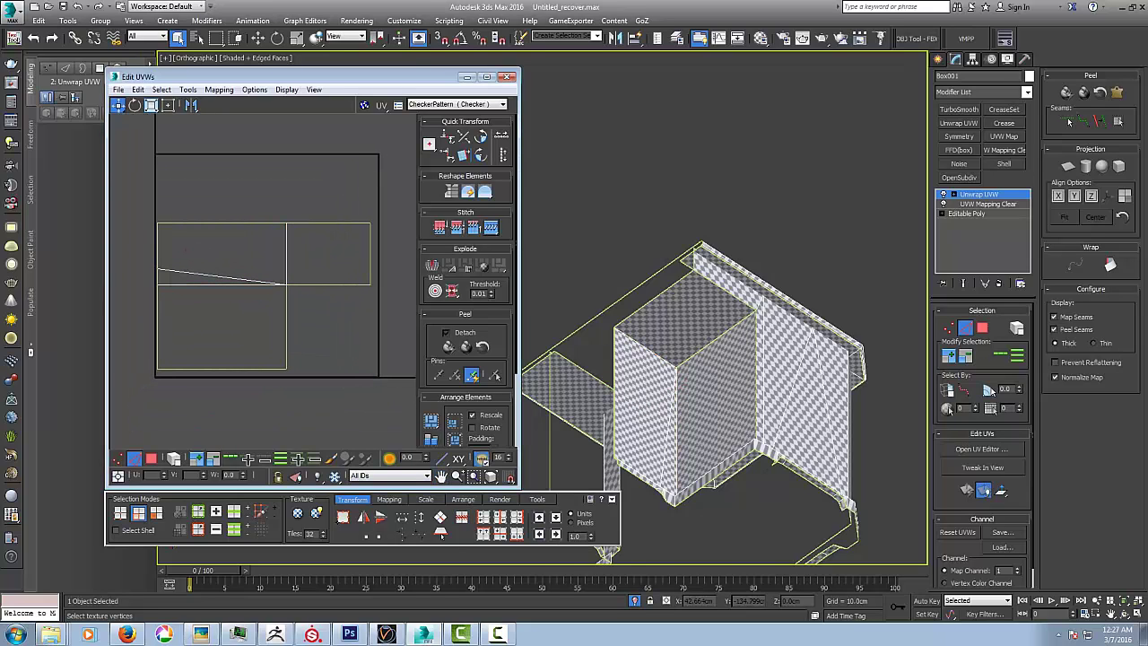
- Select the four thin strips of the base's underside and pack them together into the UV tile
middle_drag(320, 313, 307, 339)
scroll(308, 339, down, 8)
alt+middle_drag(717, 377, 720, 306)
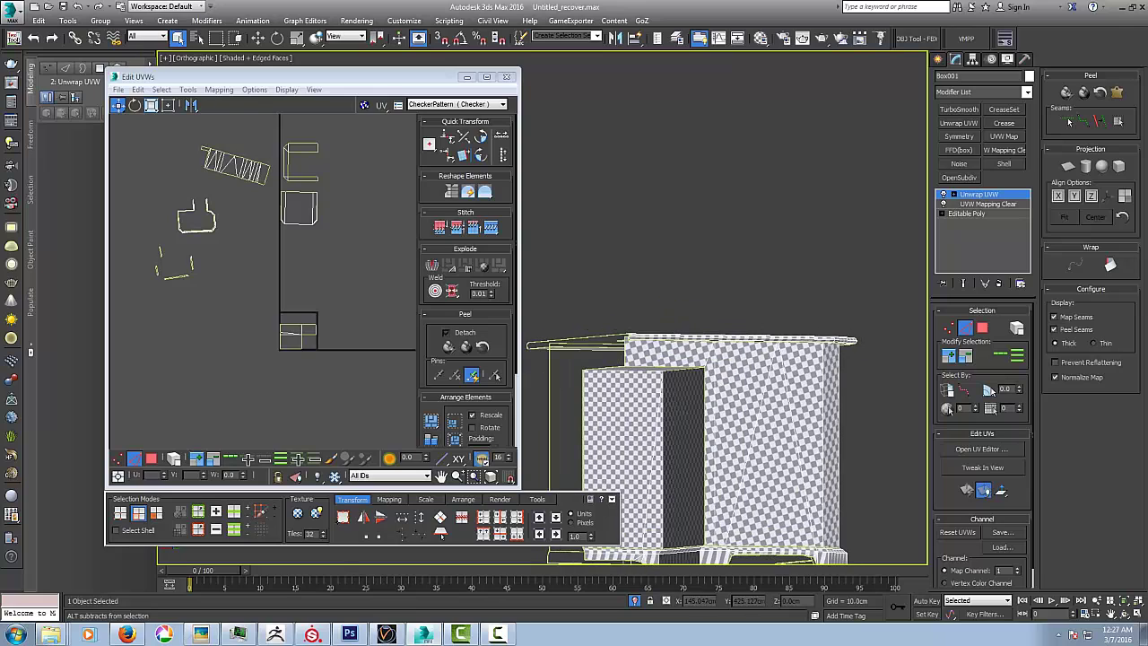
middle_drag(332, 260, 342, 292)
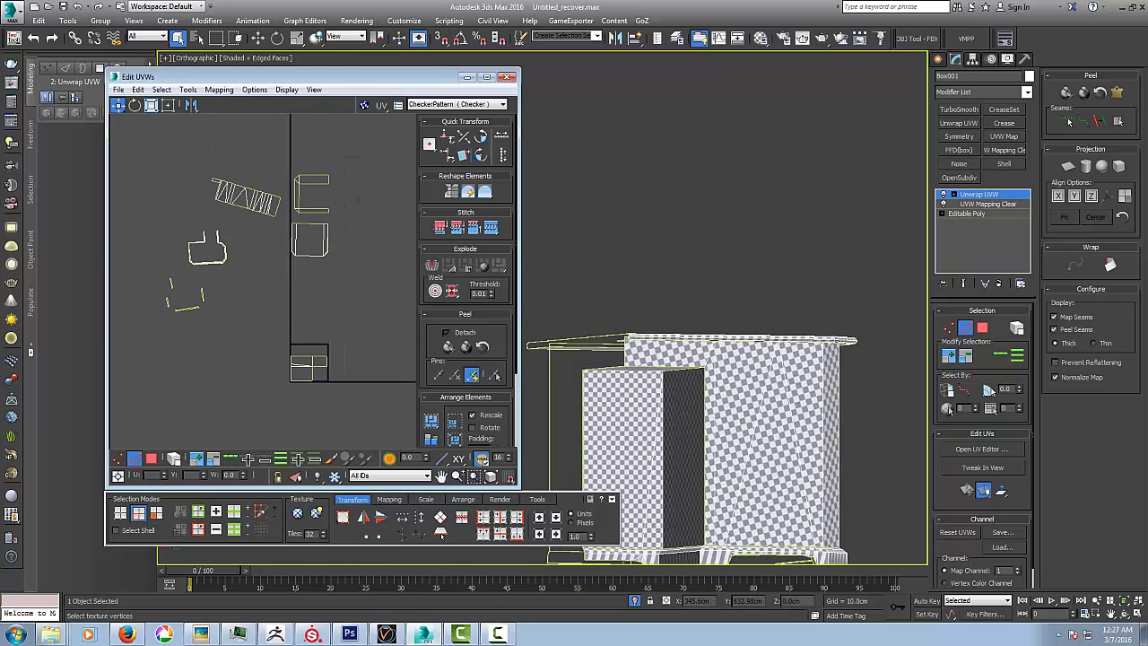
click(801, 554)
alt+middle_drag(789, 489, 812, 420)
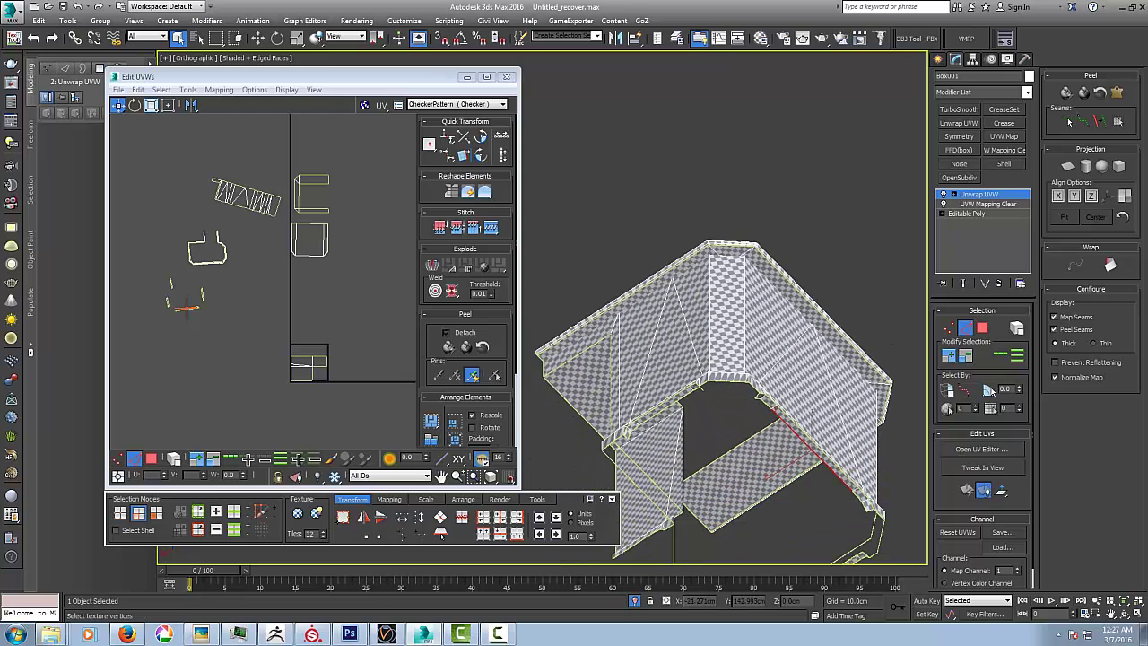
scroll(156, 299, up, 5)
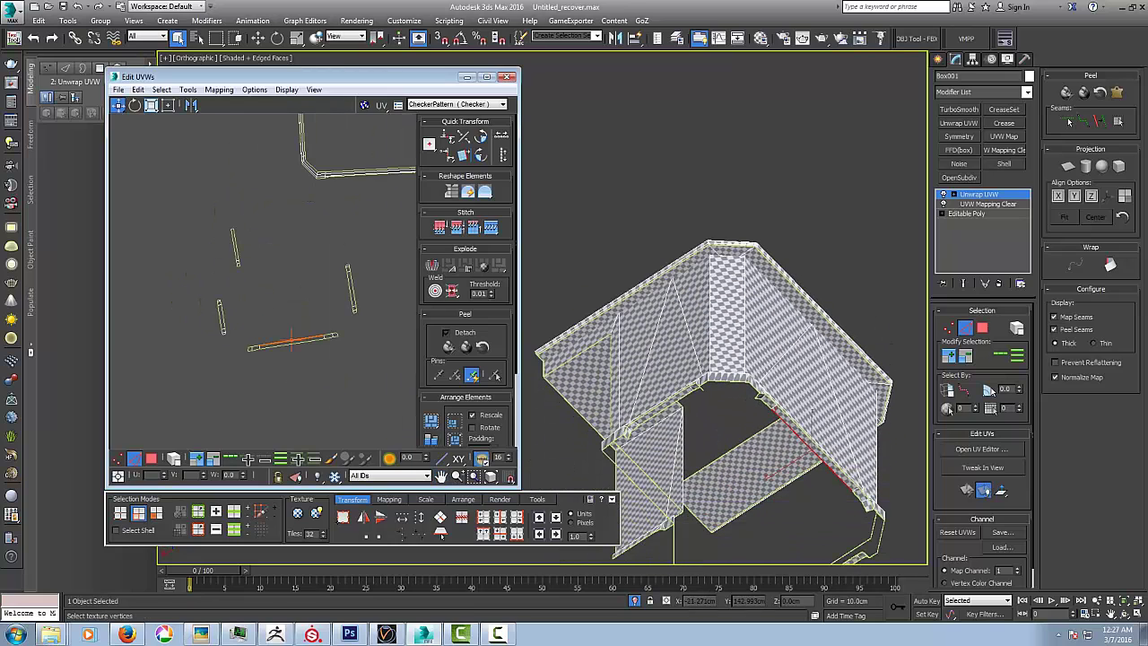
drag(175, 227, 378, 392)
middle_drag(358, 359, 314, 330)
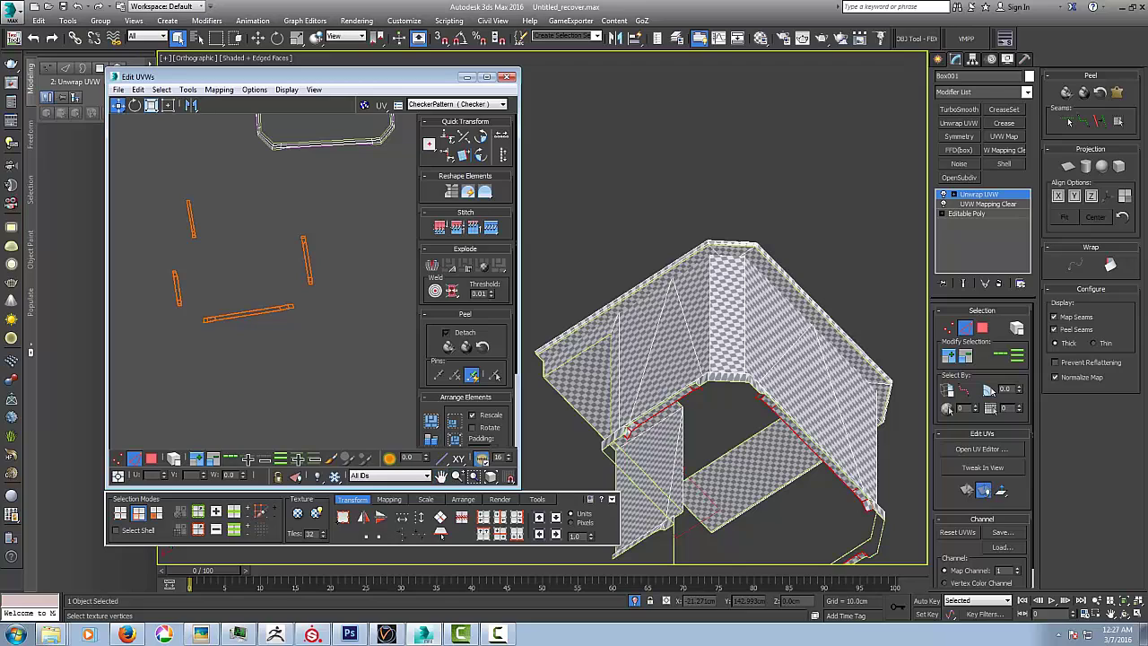
click(455, 421)
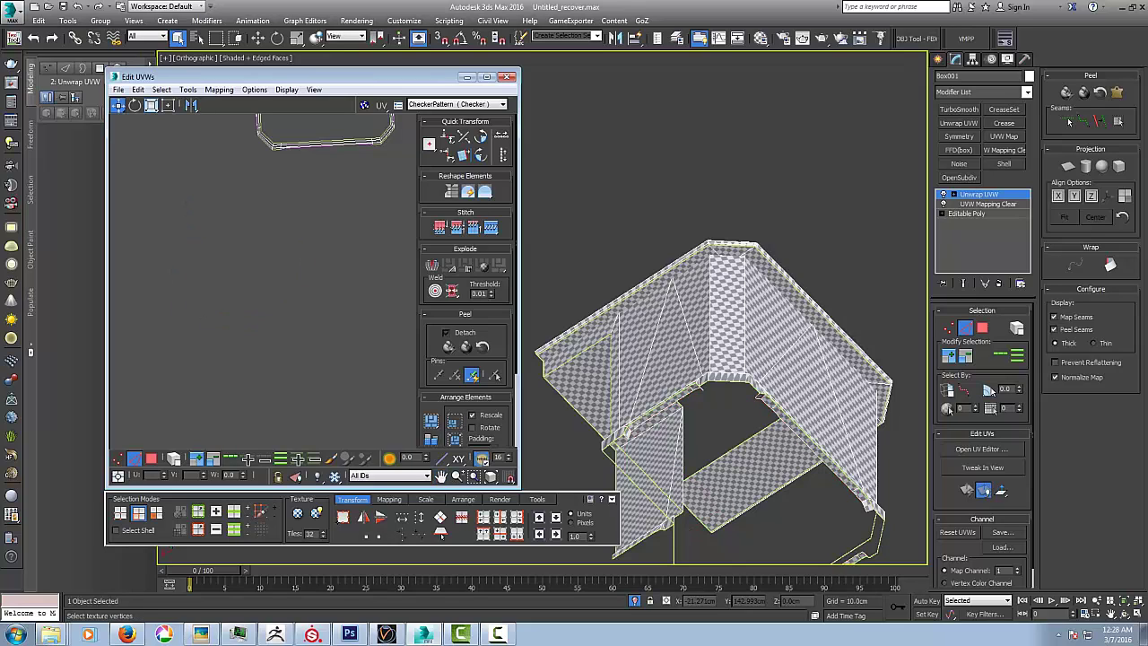
- Move the four packed underside strips out of the UV tile into the empty space beside it
middle_drag(297, 356, 193, 300)
scroll(193, 299, down, 6)
middle_drag(275, 368, 238, 338)
scroll(238, 338, up, 5)
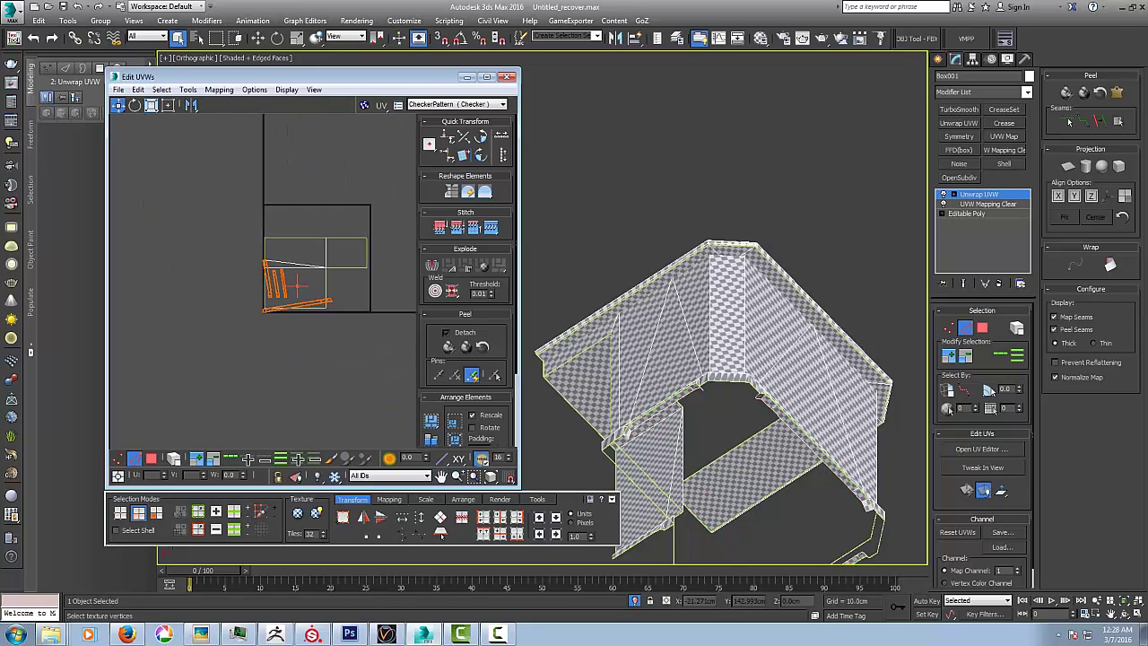
drag(275, 308, 119, 311)
middle_drag(119, 311, 230, 314)
scroll(220, 316, up, 4)
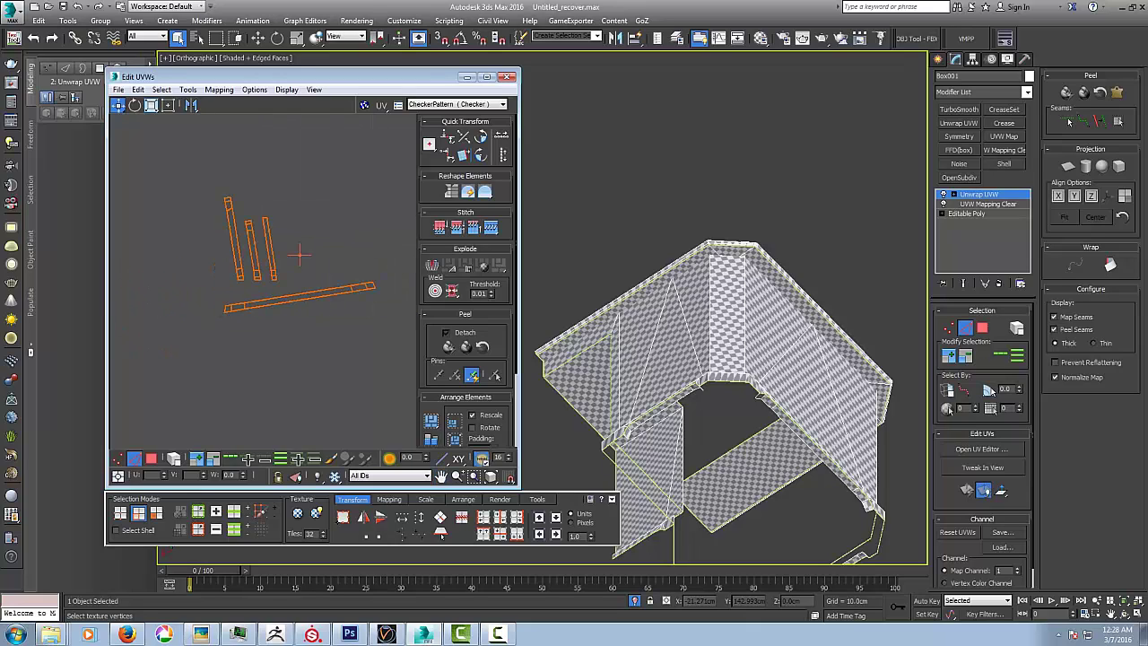
- Rotate the base's four underside strips upright one by one, turning the long strip by about 80.5 degrees
click(299, 255)
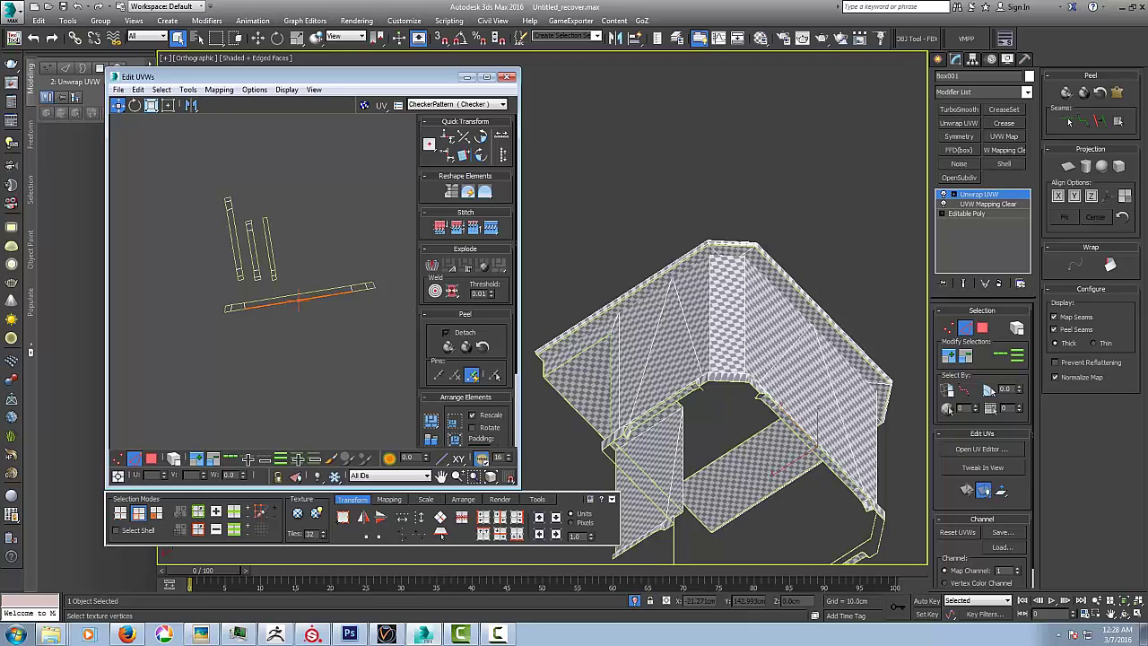
right_click(293, 298)
click(274, 255)
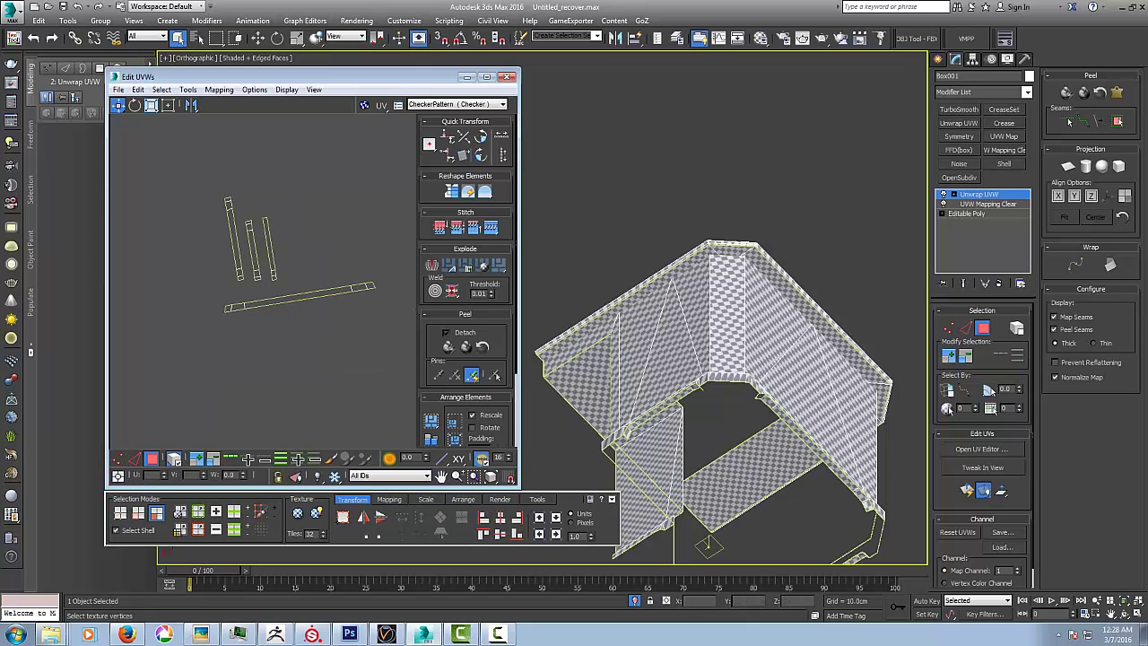
click(307, 297)
right_click(308, 309)
click(326, 334)
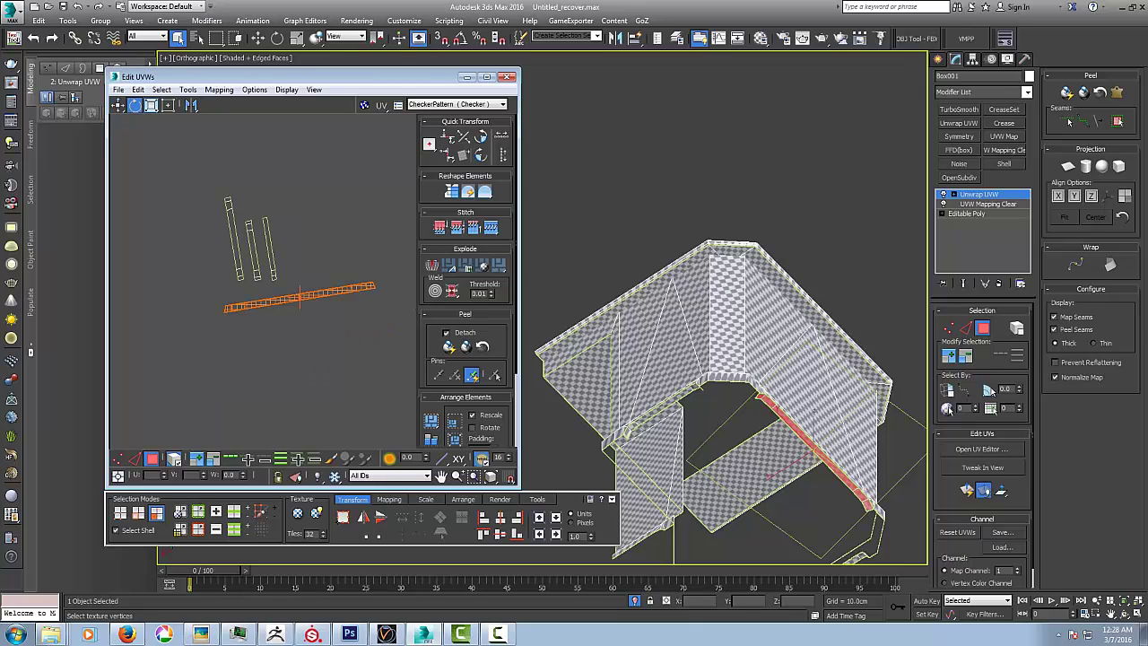
drag(300, 297, 301, 301)
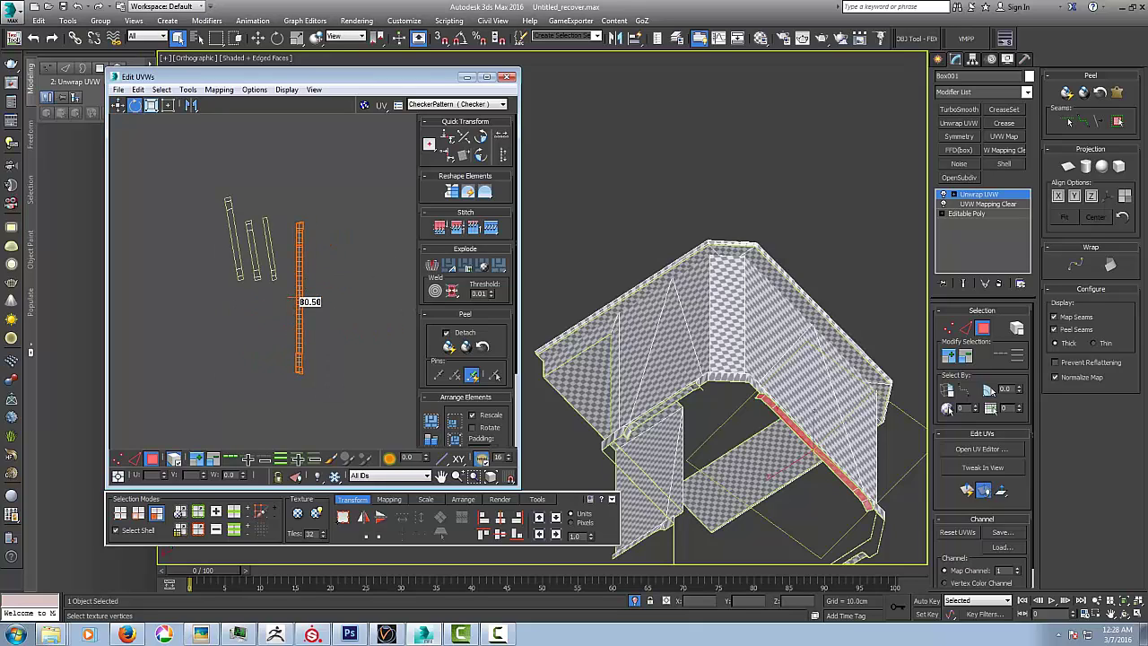
click(269, 252)
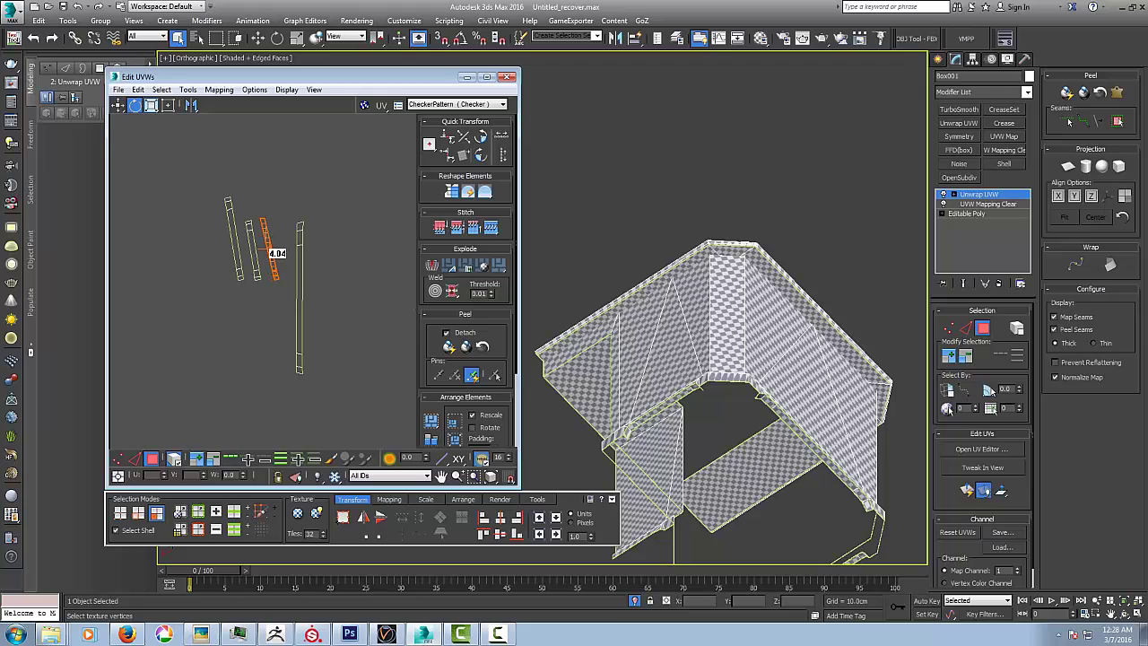
drag(269, 255, 233, 241)
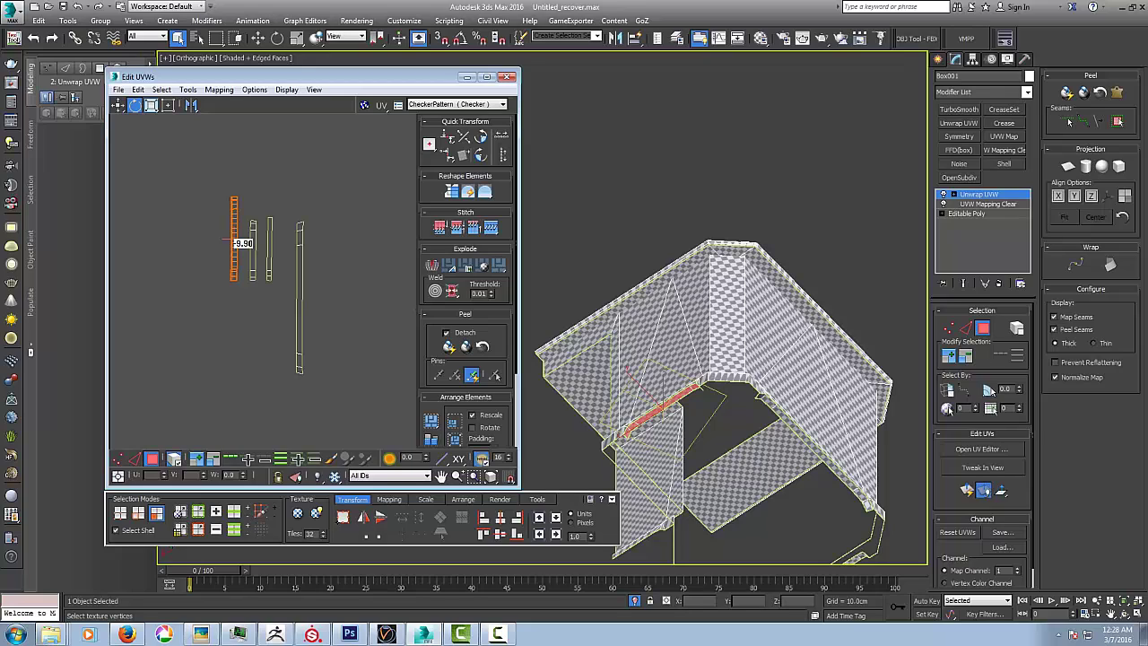
- Examine the base trim's checker pattern for distortion and match its individual faces to sections of the trim's UV outline
alt+middle_drag(695, 444, 668, 507)
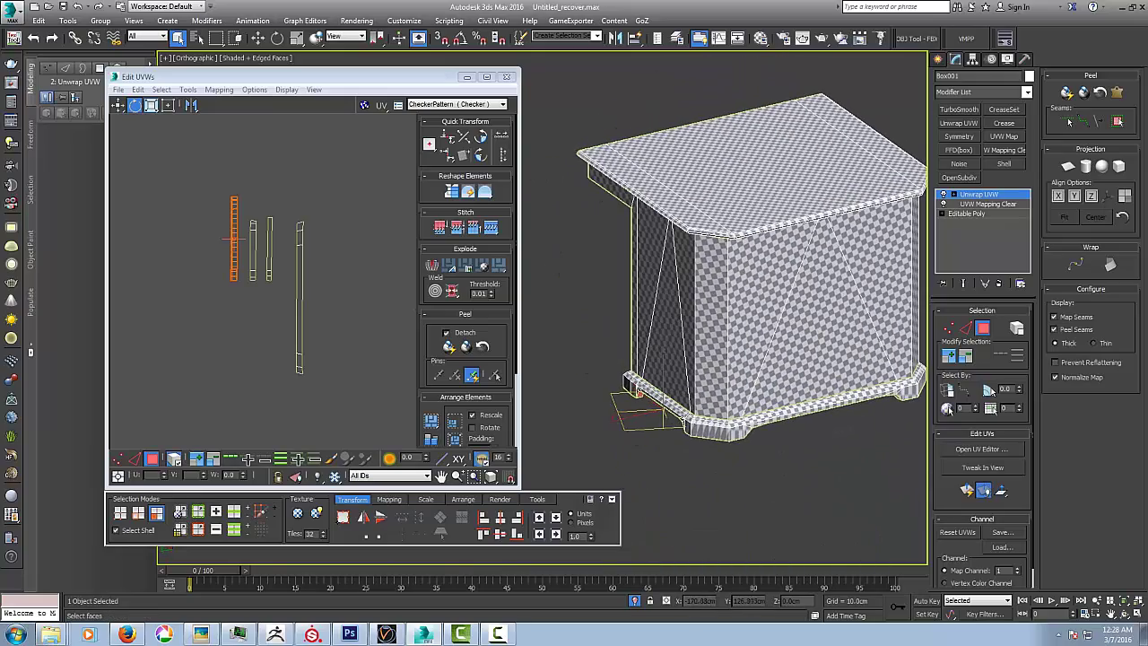
middle_drag(280, 298, 215, 408)
scroll(186, 312, down, 4)
scroll(190, 312, down, 4)
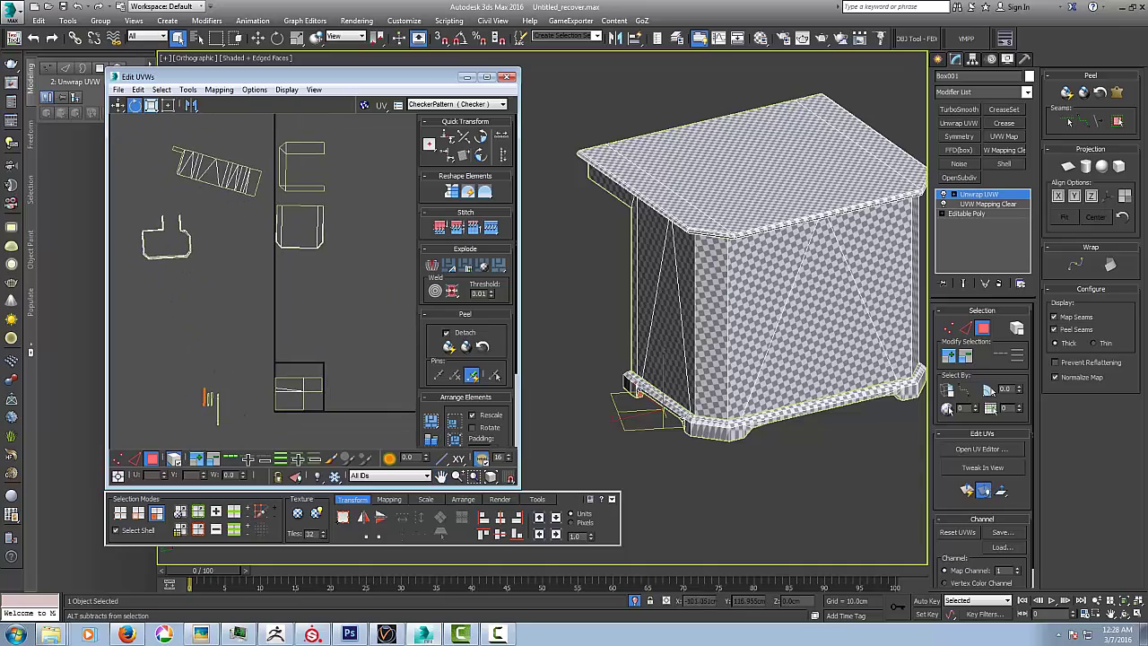
mouse_move(793, 418)
alt+middle_down()
mouse_move(619, 403)
mouse_move(776, 430)
alt+middle_up()
scroll(774, 415, up, 4)
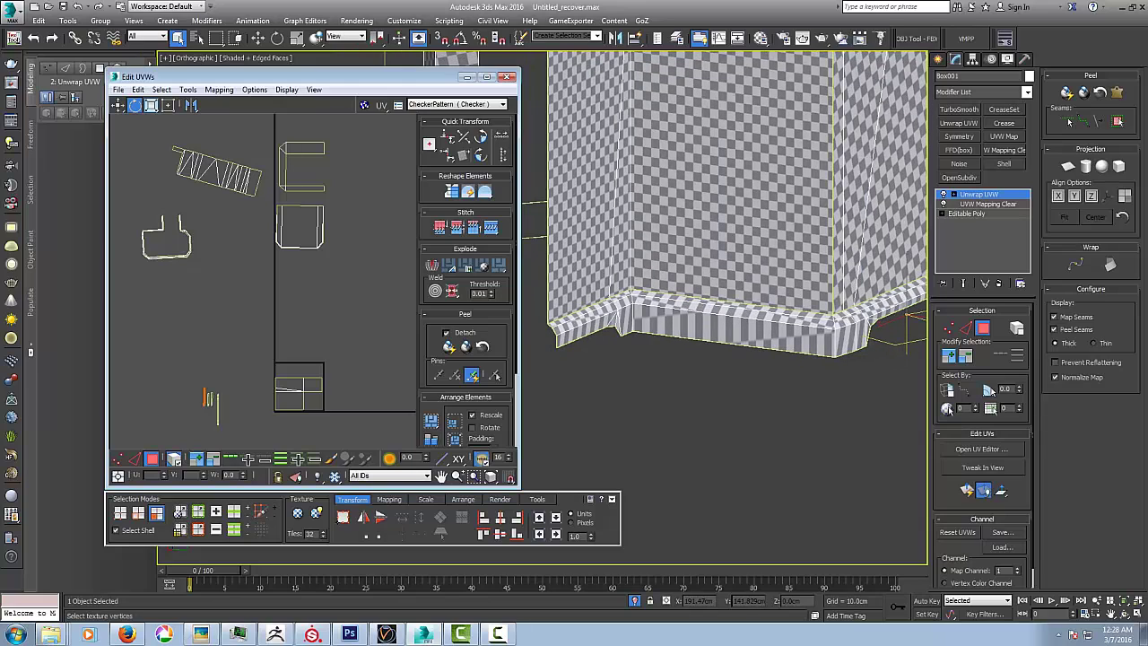
middle_drag(144, 222, 170, 271)
scroll(311, 238, up, 5)
scroll(186, 221, up, 4)
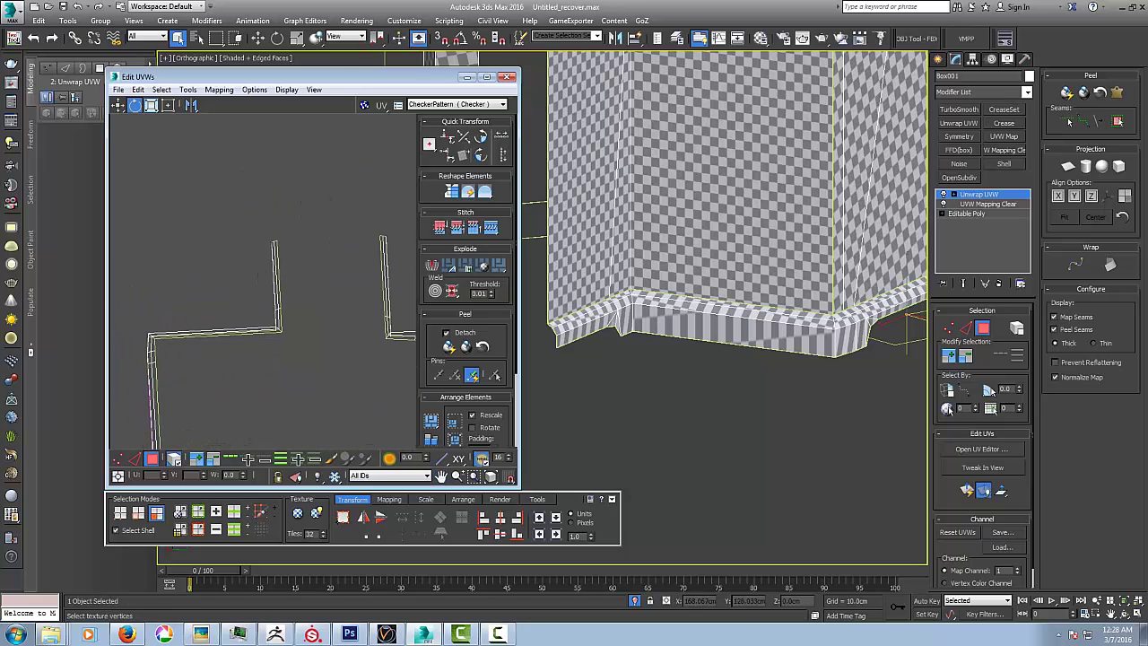
click(733, 334)
middle_drag(260, 313, 272, 272)
click(846, 342)
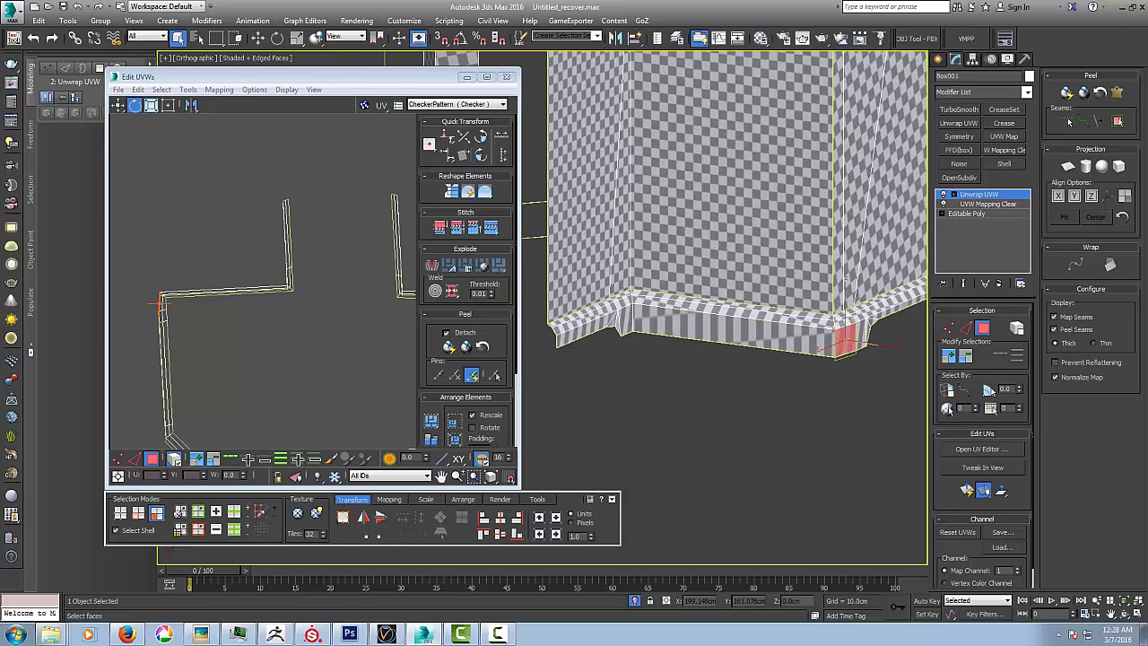
click(586, 330)
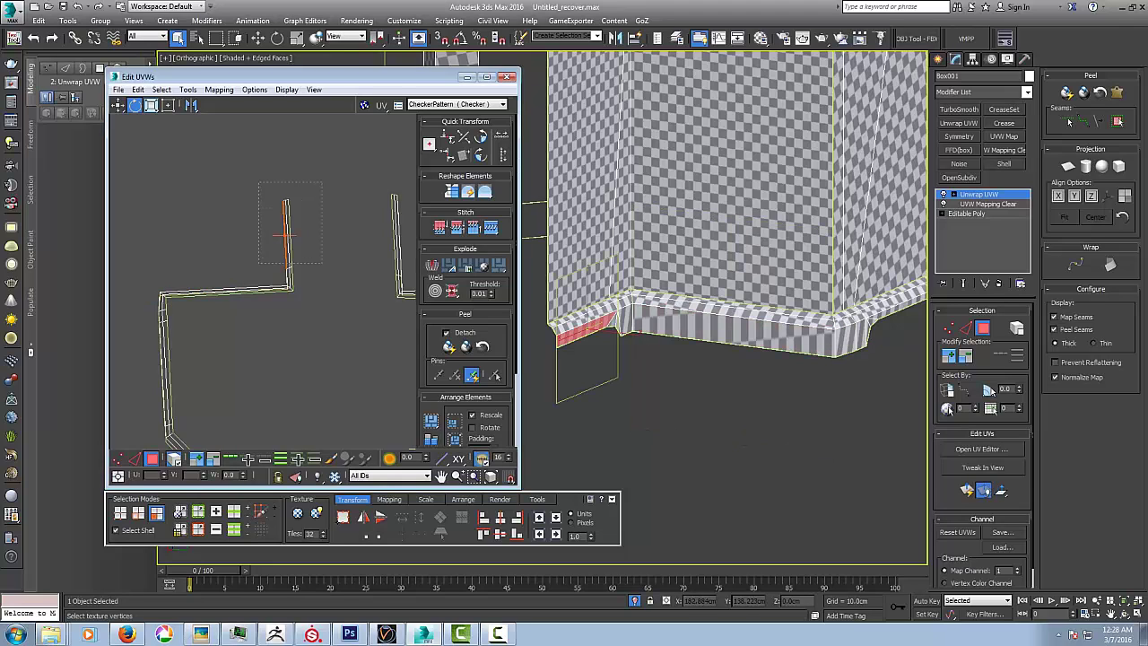
- Select the base trim's end section up to the inner corner and flatten its faces into a separate UV piece
click(989, 390)
click(718, 413)
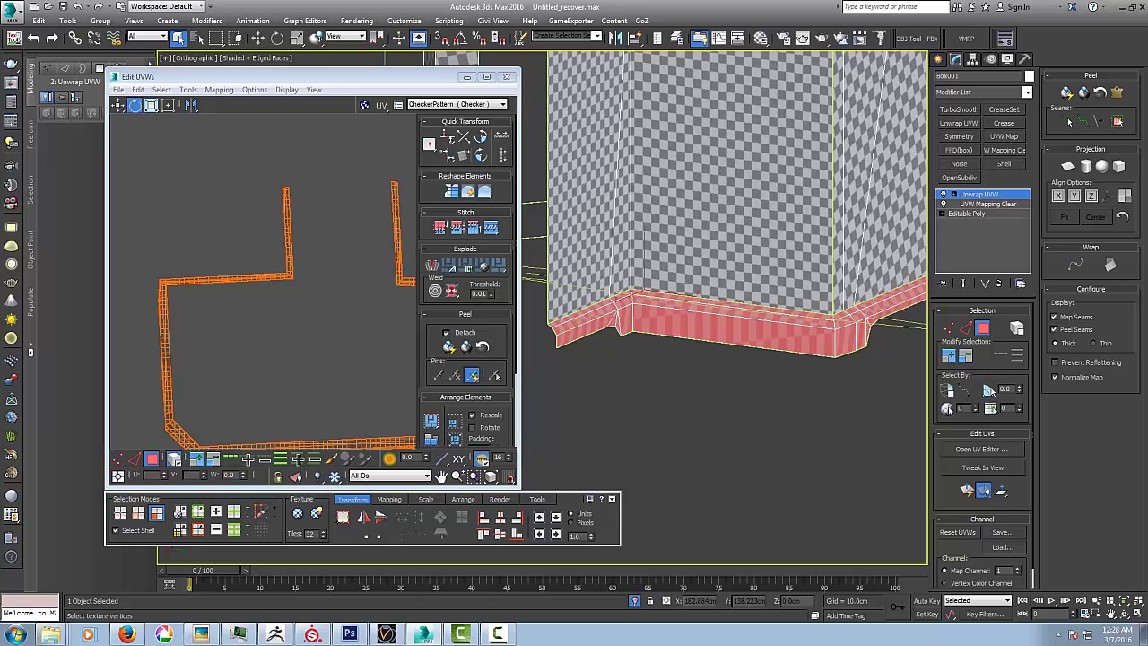
drag(254, 257, 254, 261)
scroll(284, 273, up, 8)
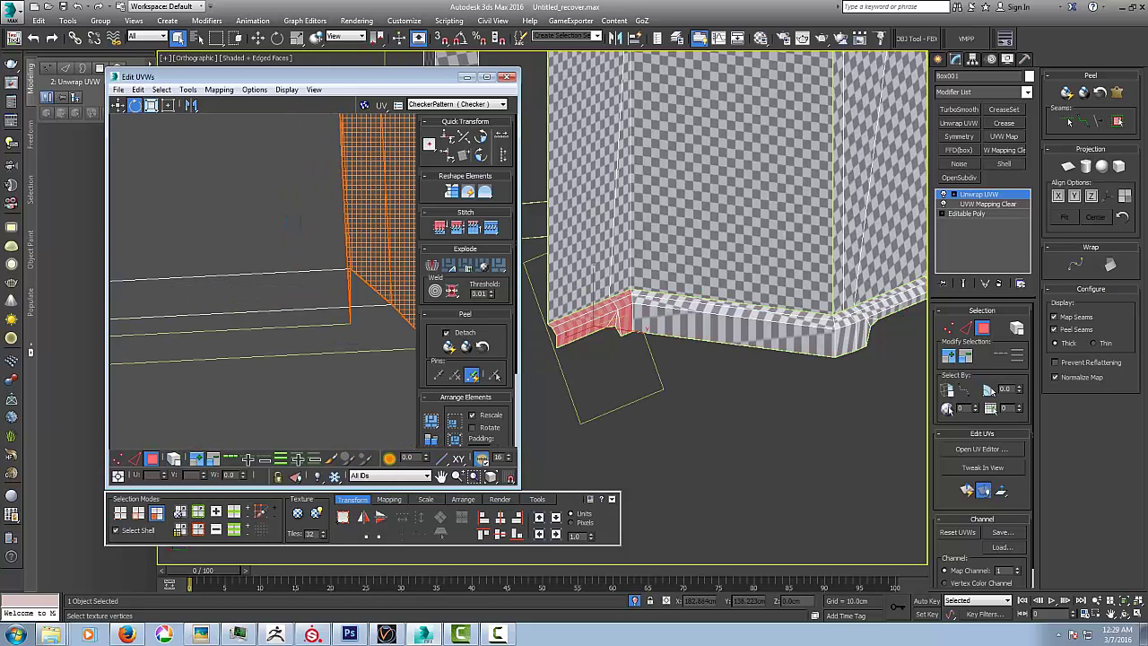
scroll(283, 273, down, 4)
alt+middle_drag(744, 359, 583, 403)
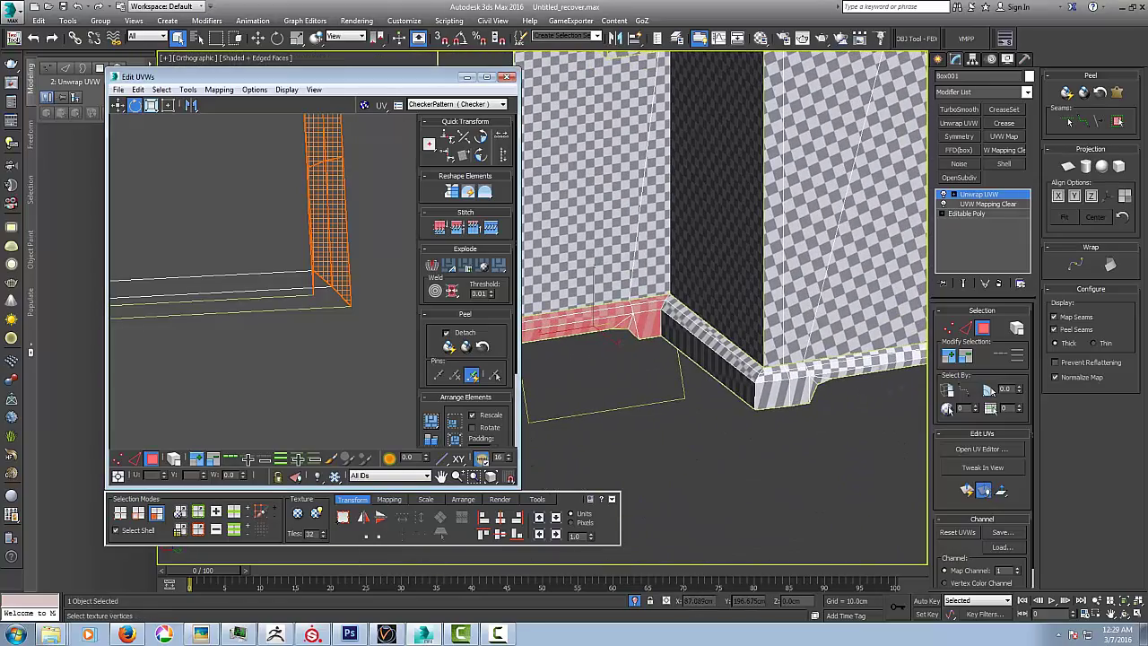
scroll(234, 296, down, 3)
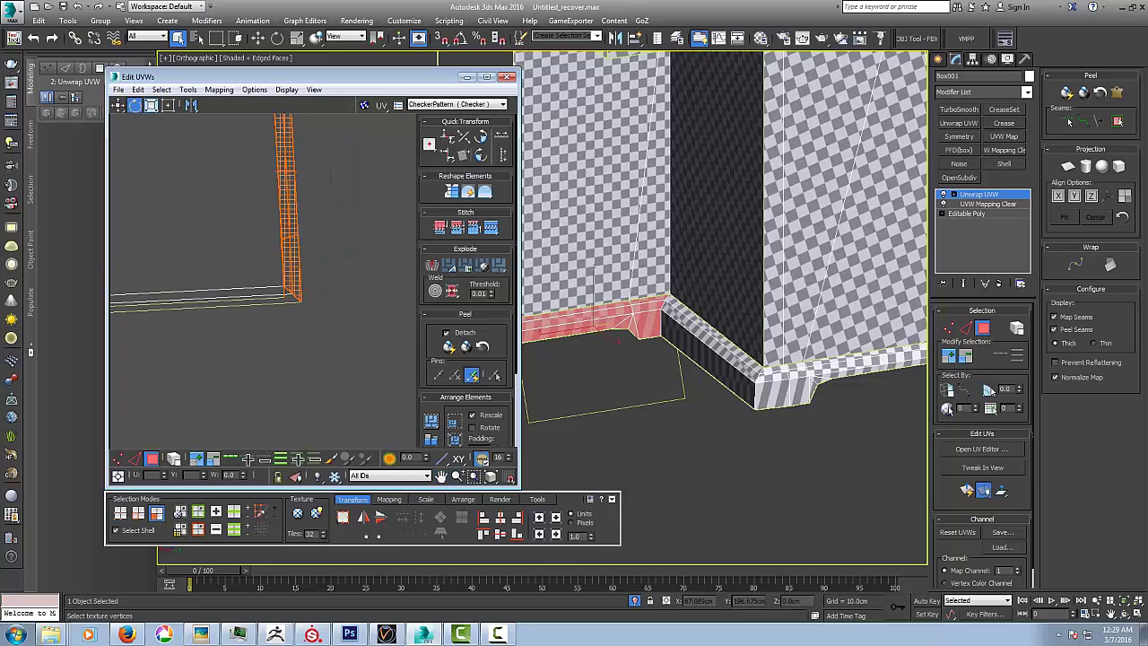
click(389, 498)
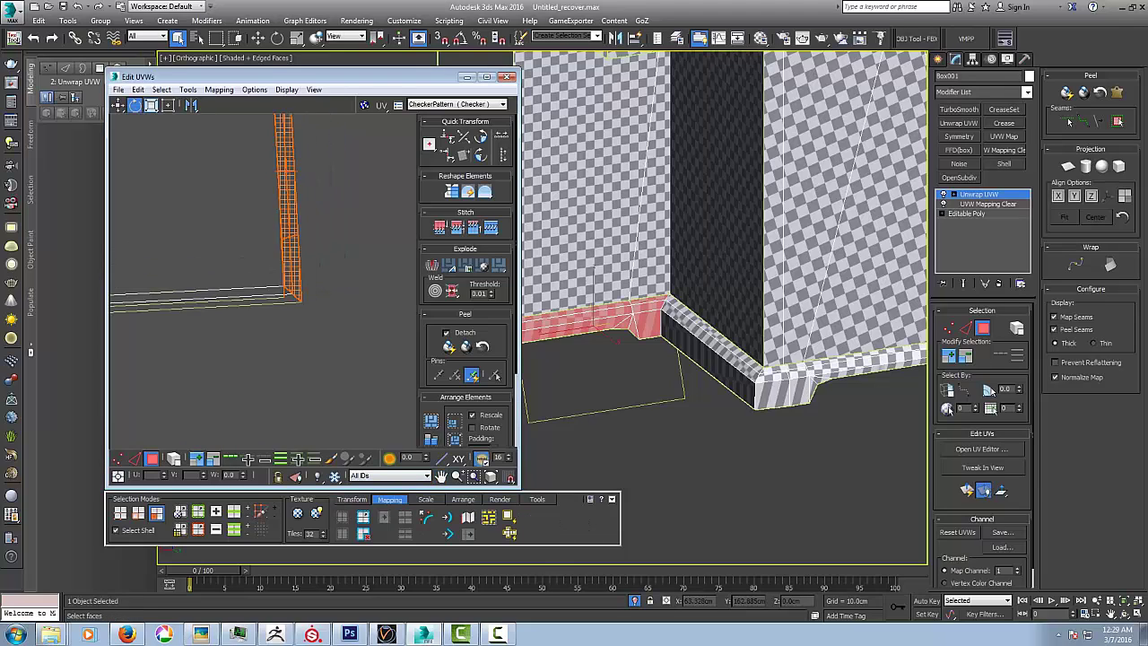
click(510, 532)
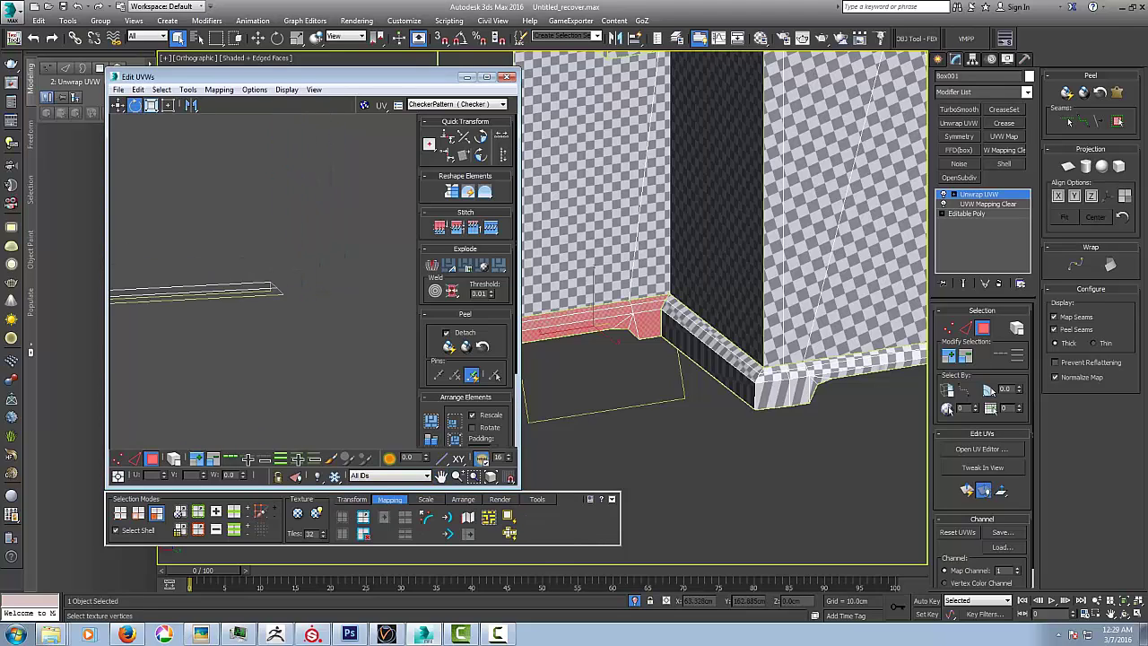
scroll(223, 282, down, 6)
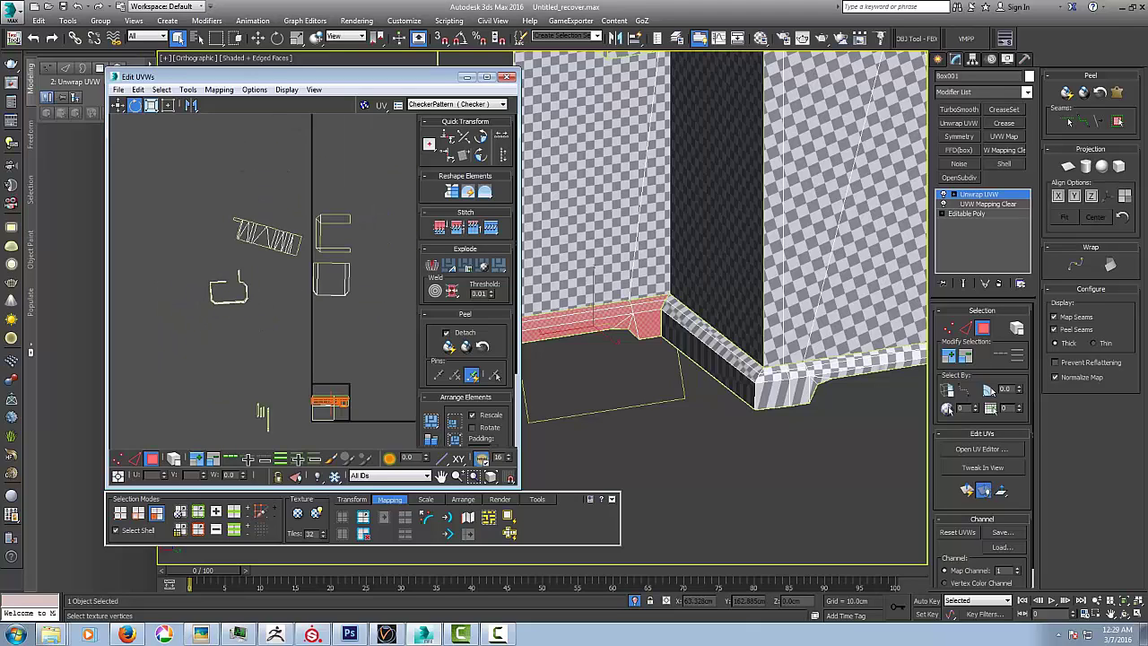
- Select the UV piece of the desk's recessed inner wall and try moving it out of the UV tile, undoing the move
right_click(344, 399)
click(361, 422)
middle_drag(360, 422, 355, 377)
click(326, 367)
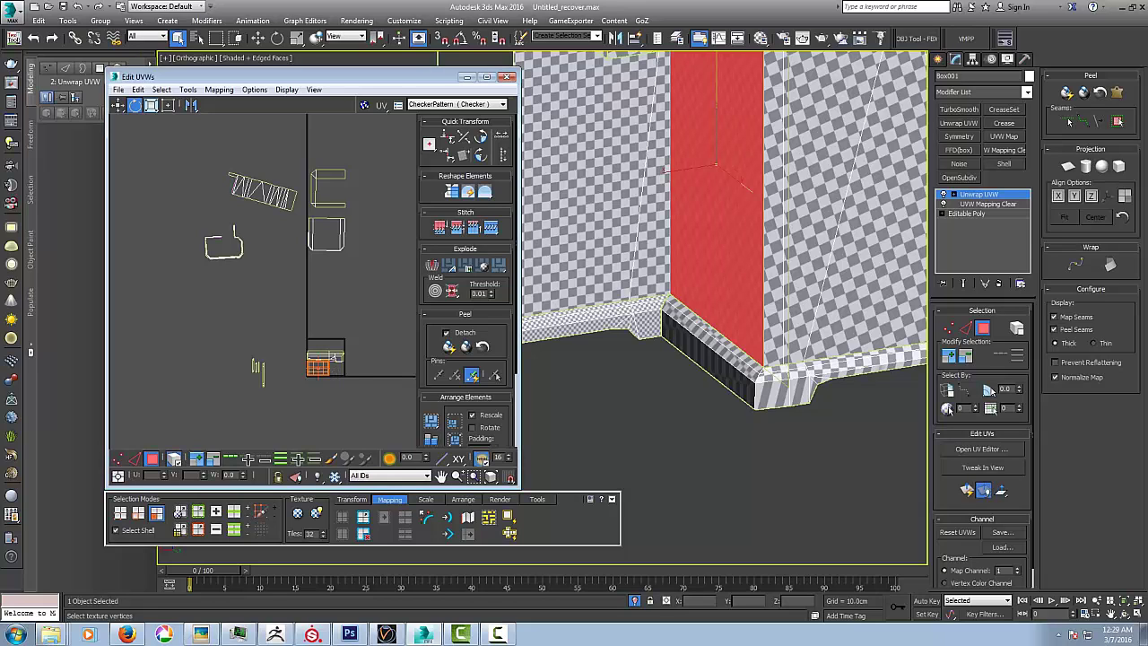
scroll(316, 374, up, 3)
right_click(311, 375)
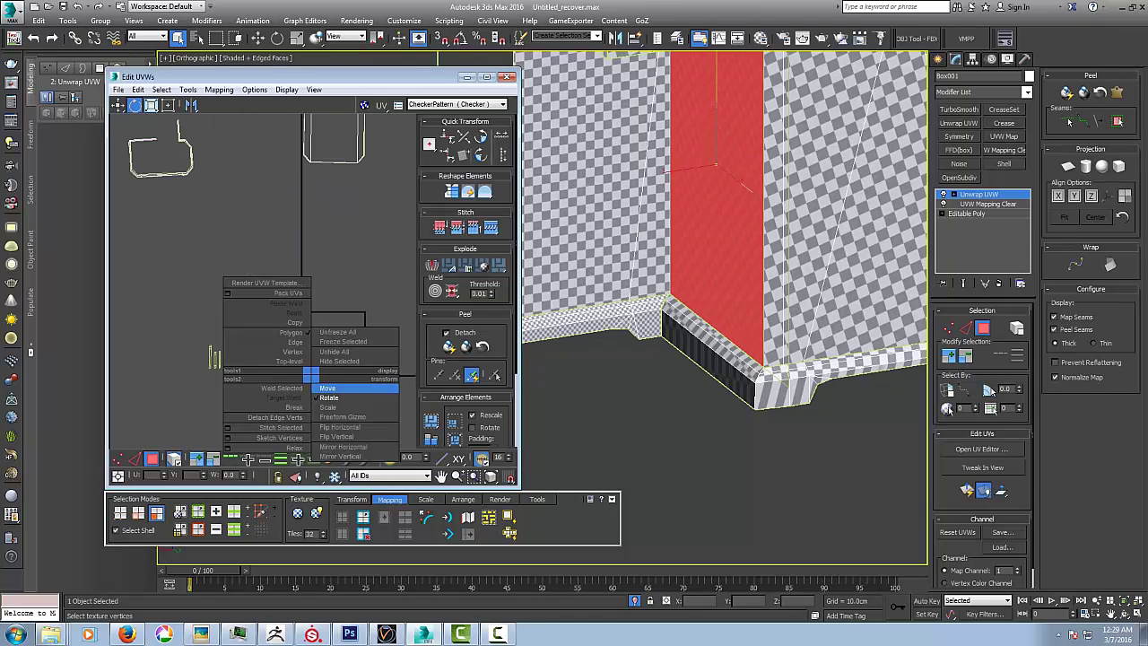
click(328, 388)
drag(320, 362, 135, 332)
key(ctrl+z)
middle_drag(269, 359, 236, 310)
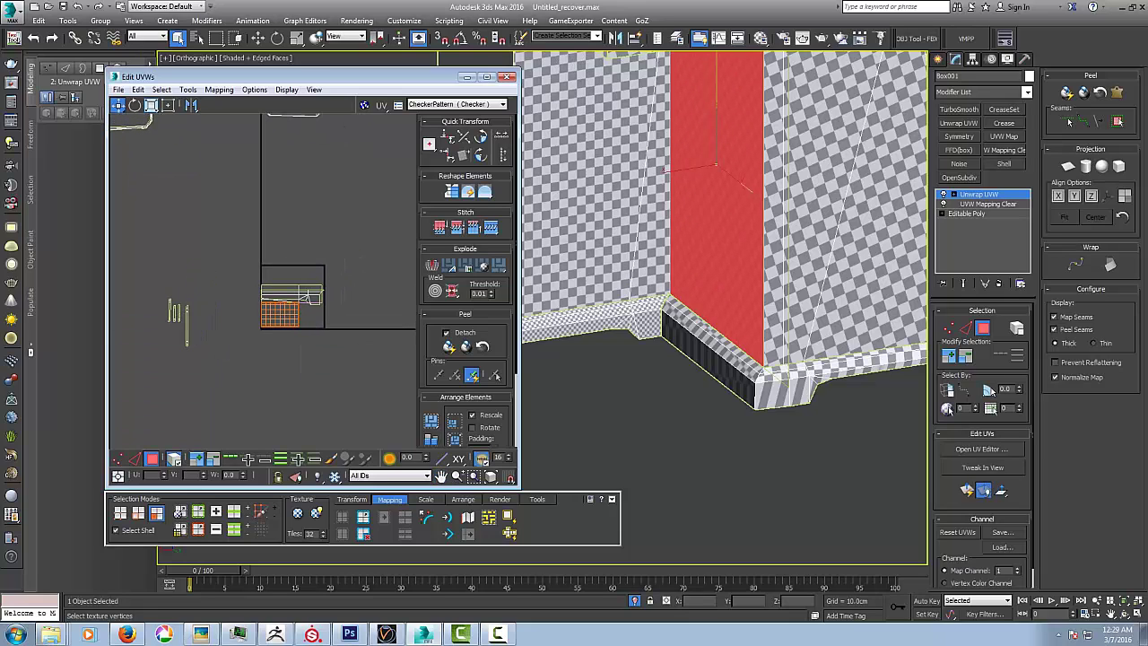
- Add the adjoining wall, its narrow triangular face and the compartment's top face to the UV selection
scroll(625, 285, down, 3)
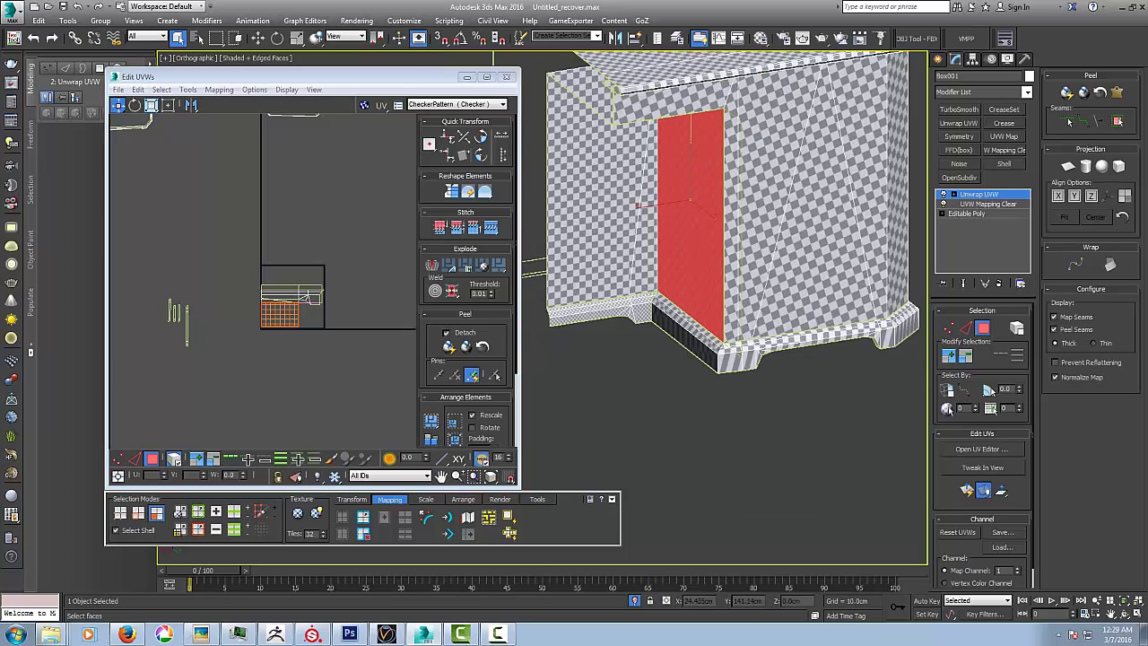
alt+middle_drag(689, 233, 829, 247)
ctrl+click(594, 197)
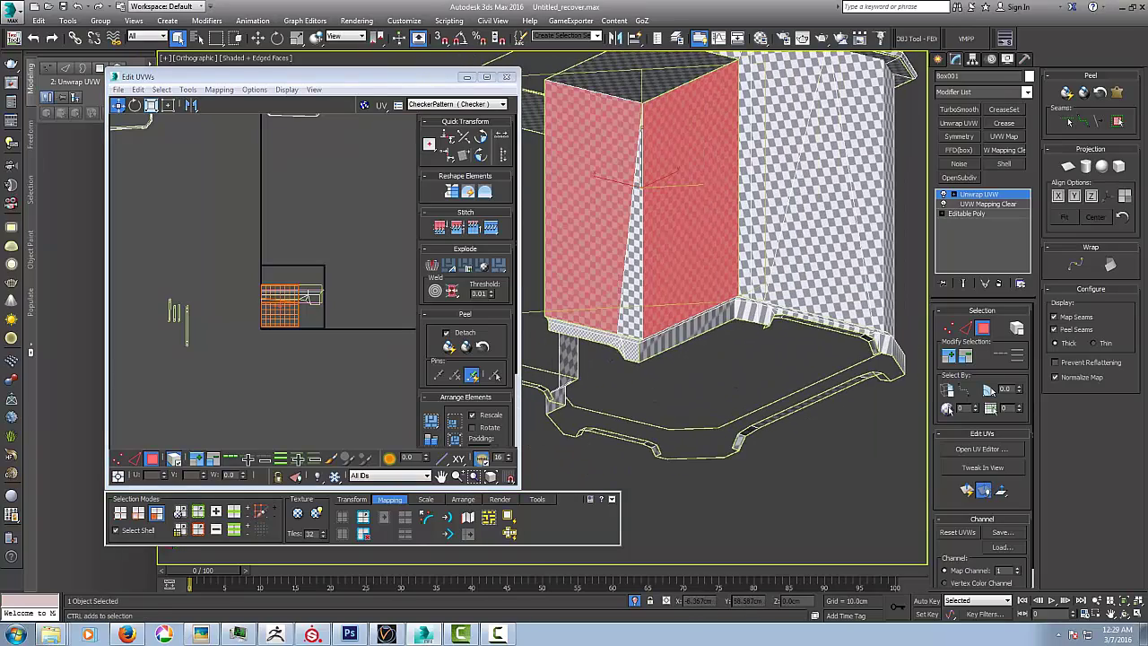
ctrl+click(644, 80)
ctrl+click(633, 269)
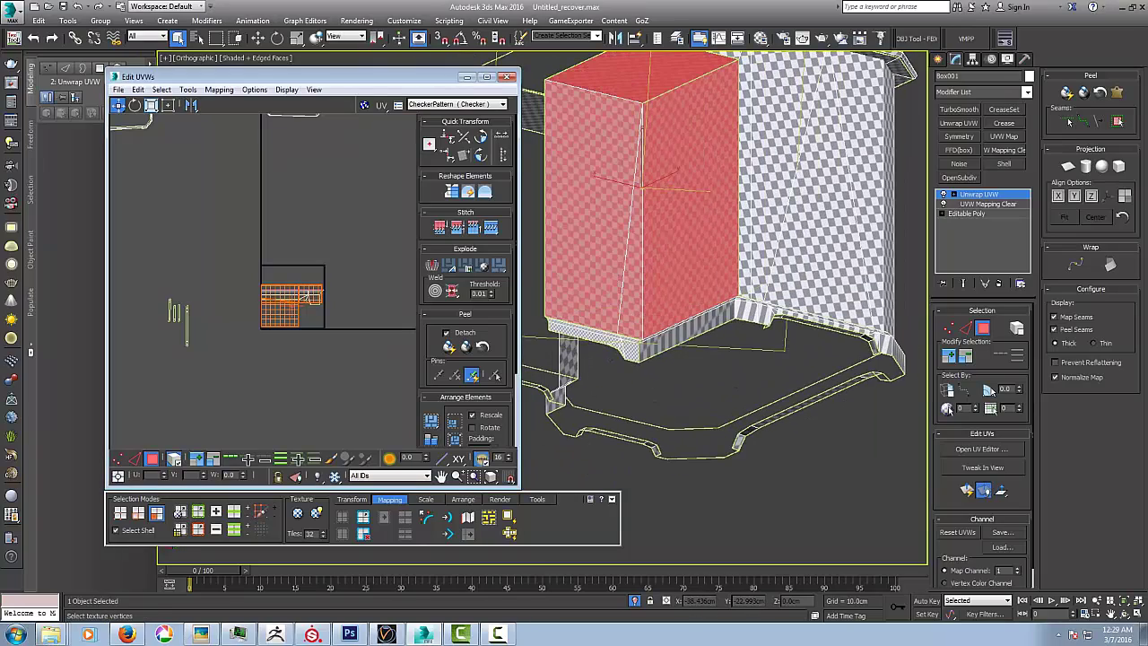
- Move the selected compartment wall and top pieces out of the UV tile to just below the base trim's outline
drag(310, 299, 160, 233)
middle_drag(160, 232, 173, 260)
click(309, 282)
click(251, 260)
drag(174, 260, 145, 192)
middle_drag(145, 192, 177, 201)
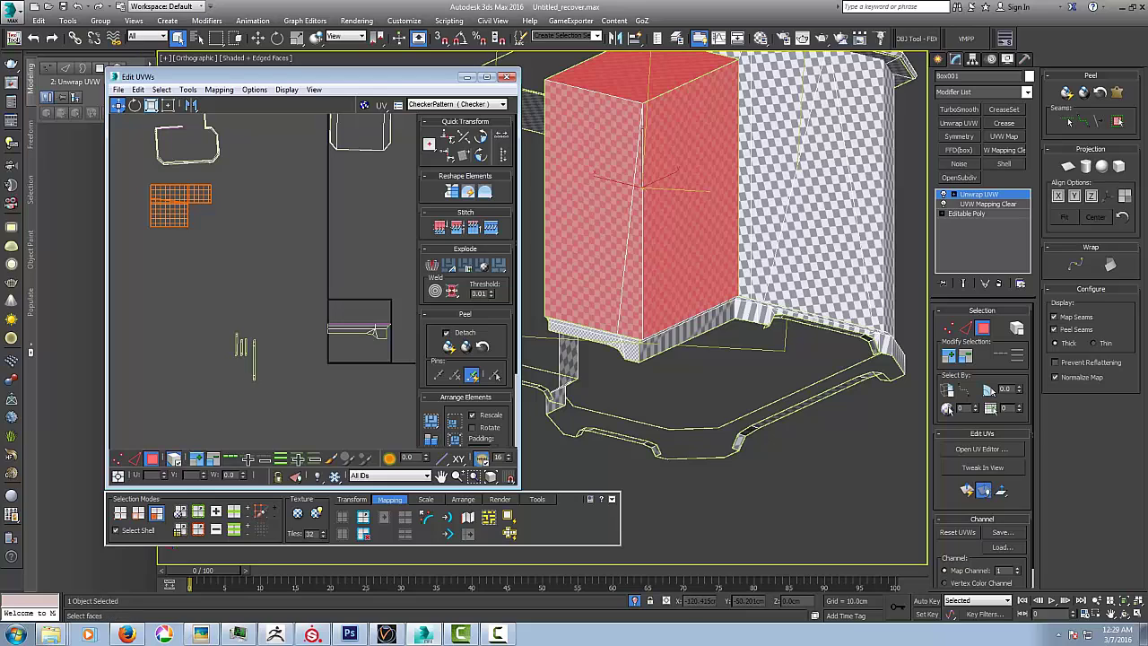
middle_drag(235, 170, 285, 304)
scroll(285, 296, down, 3)
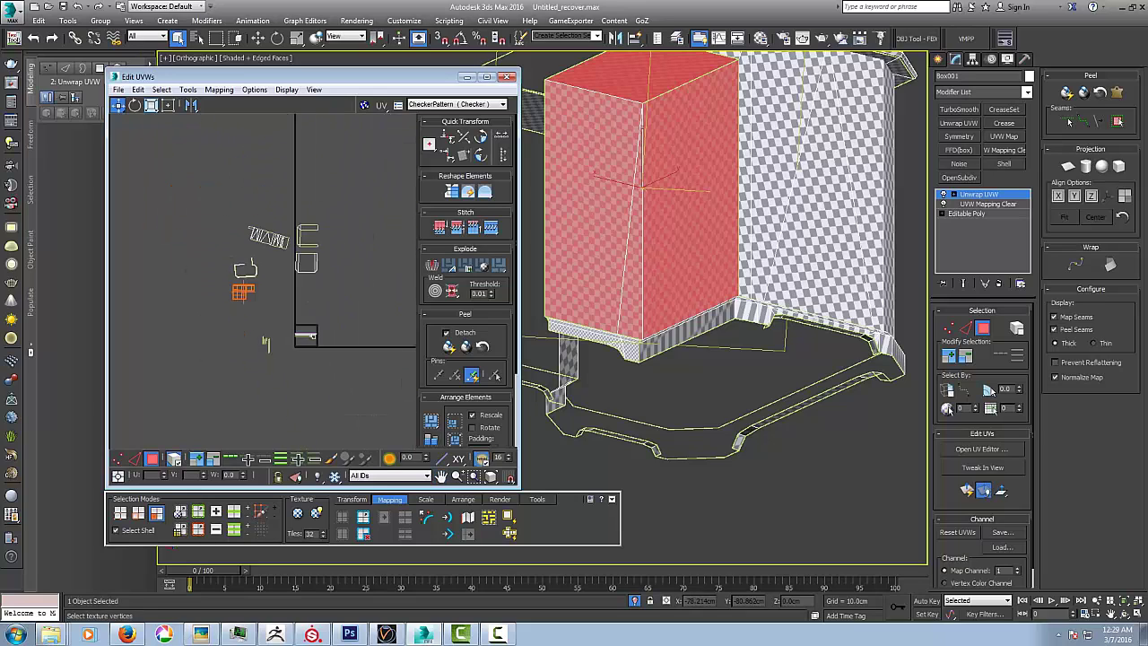
- Select the base trim's straight section along the recessed wall and flatten its faces into a separate UV piece
scroll(231, 238, up, 3)
scroll(238, 258, up, 3)
drag(234, 320, 235, 321)
scroll(235, 321, up, 3)
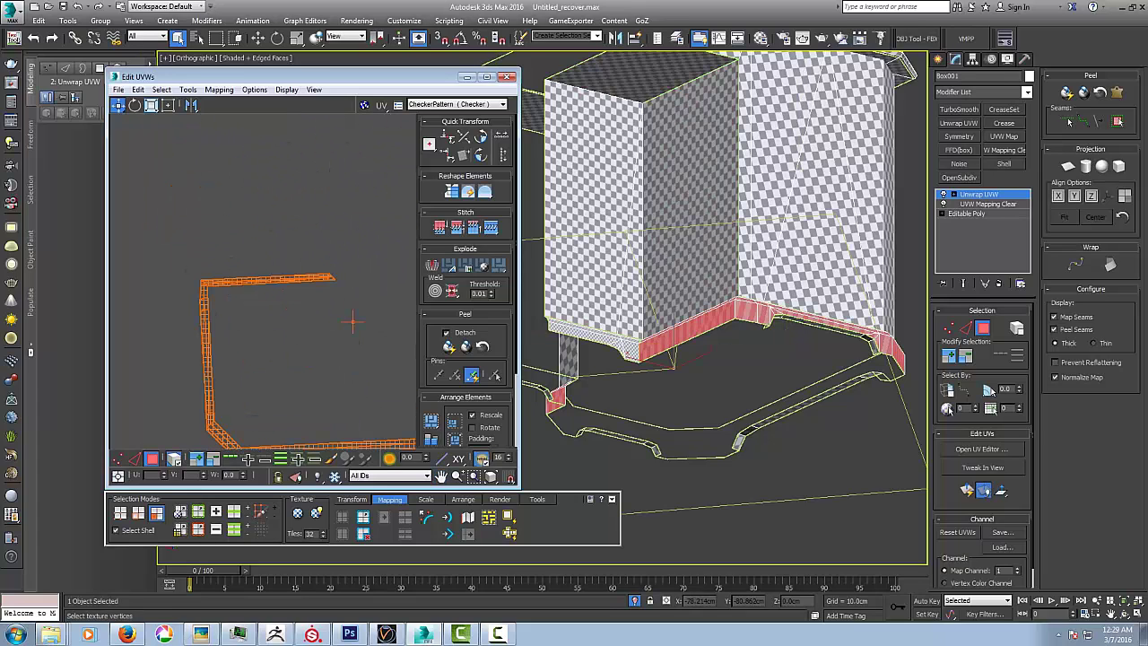
key(5)
drag(321, 314, 248, 197)
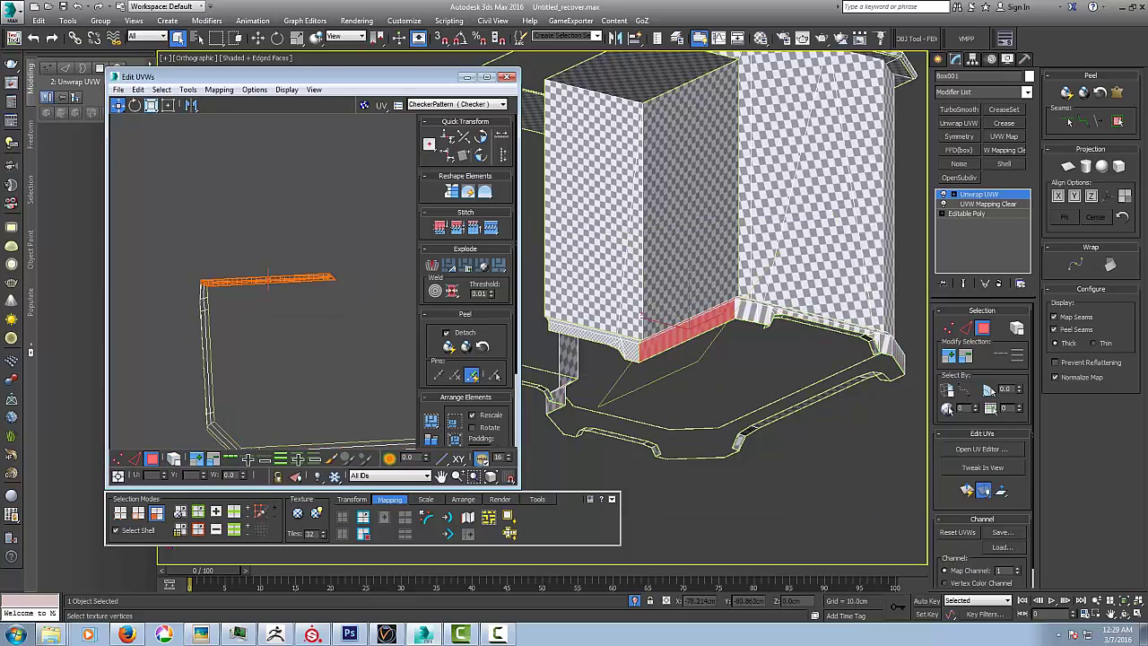
scroll(166, 286, up, 3)
scroll(207, 284, up, 2)
alt+middle_drag(717, 358, 601, 357)
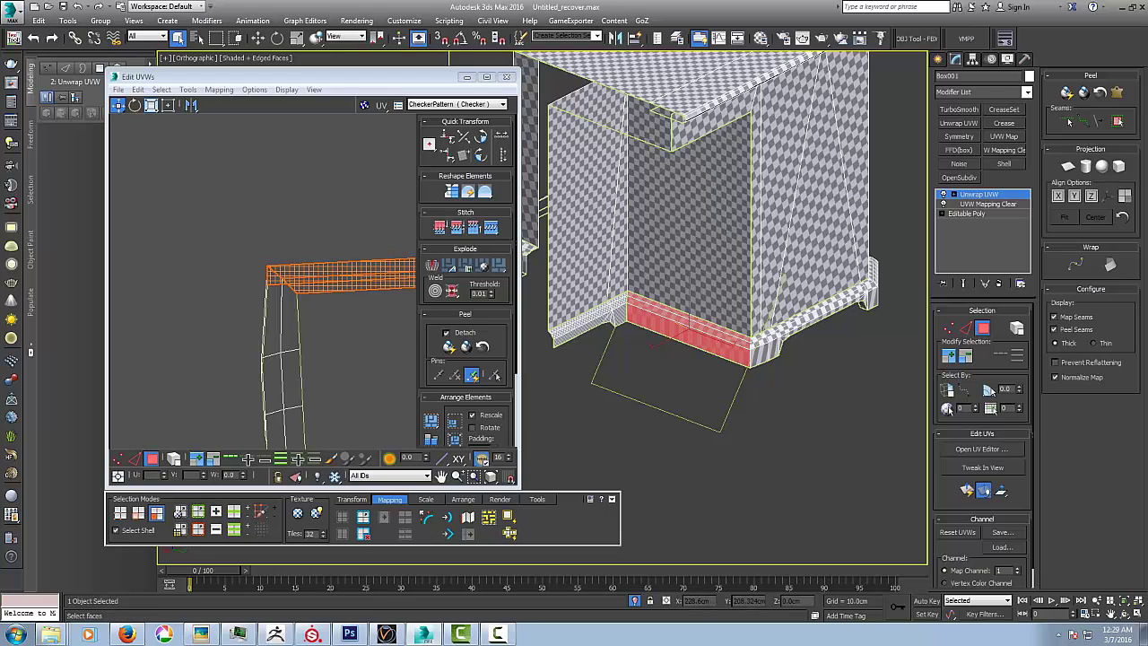
click(509, 517)
- Select the trim's side section from the outer square corner to the first angled corner, both feet included, and flatten it
scroll(318, 156, down, 2)
middle_drag(345, 253, 285, 161)
scroll(318, 179, down, 2)
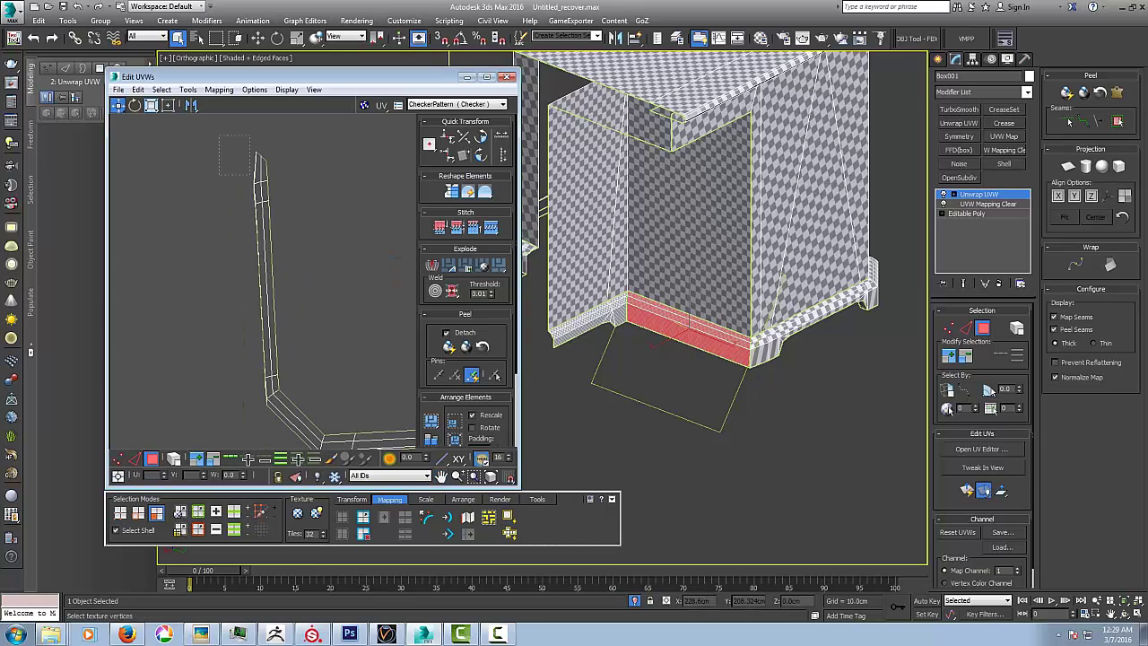
drag(219, 136, 284, 190)
middle_drag(297, 255, 199, 268)
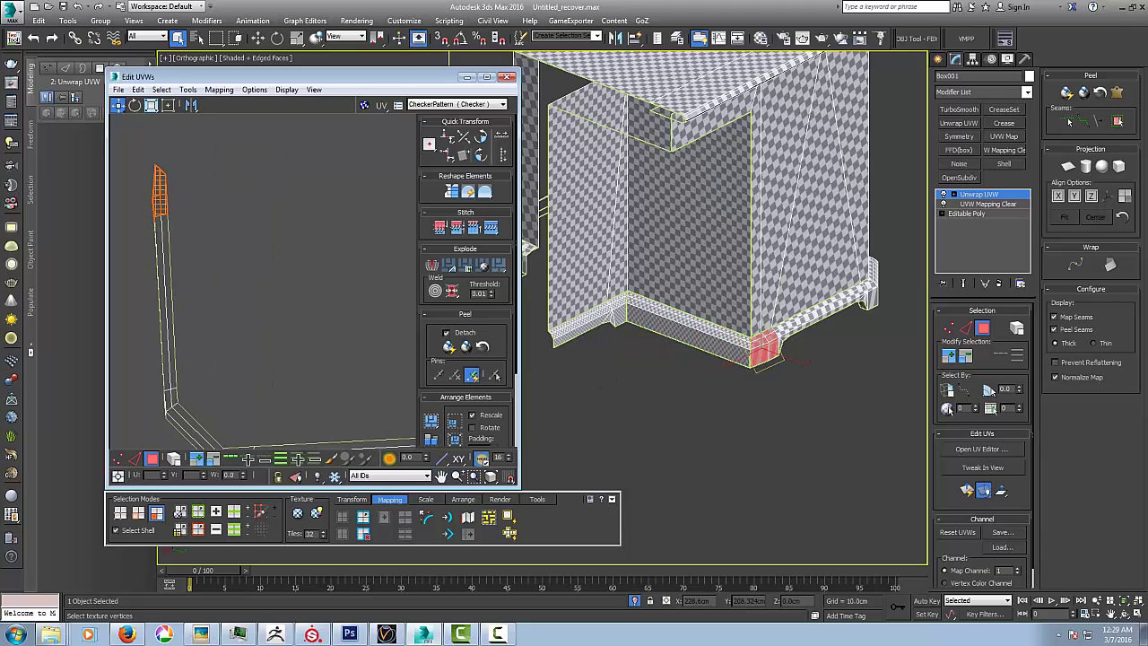
scroll(199, 269, down, 8)
scroll(199, 268, up, 3)
scroll(188, 249, up, 2)
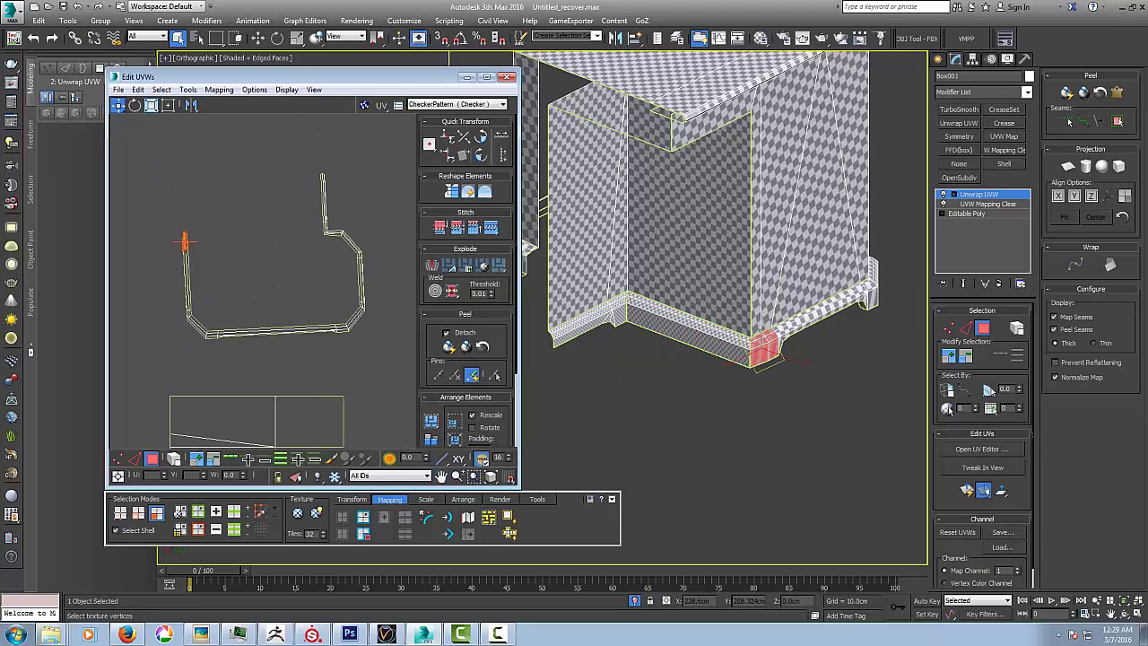
drag(204, 307, 204, 310)
middle_drag(205, 310, 246, 288)
alt+middle_drag(772, 224, 616, 185)
scroll(794, 345, up, 5)
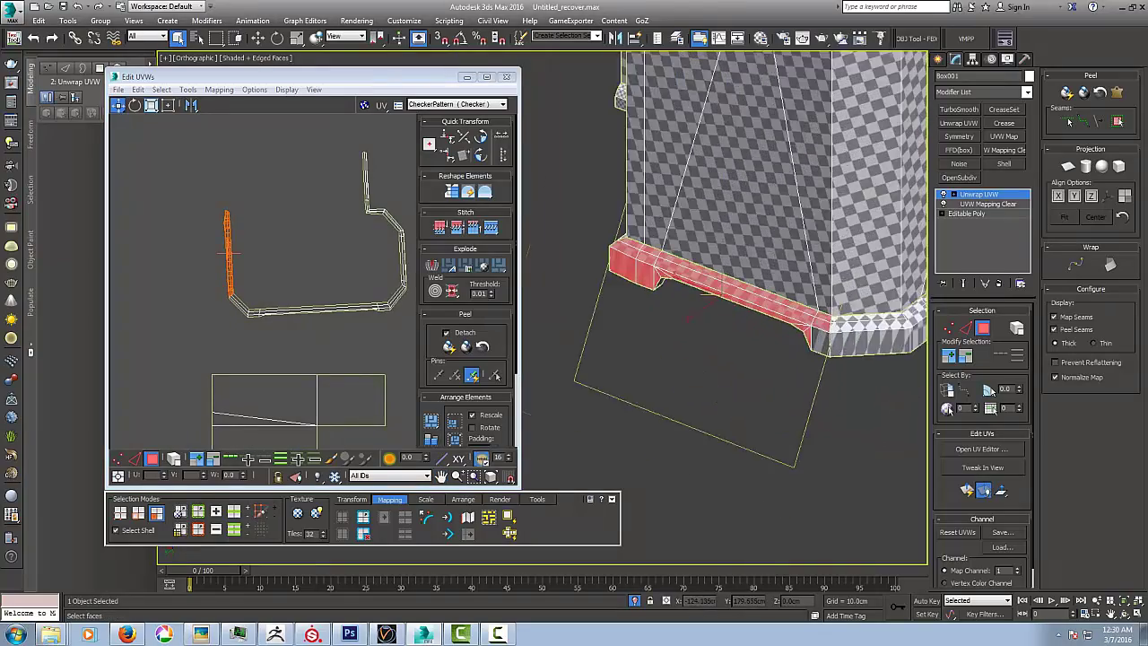
alt+middle_drag(835, 339, 843, 364)
click(510, 518)
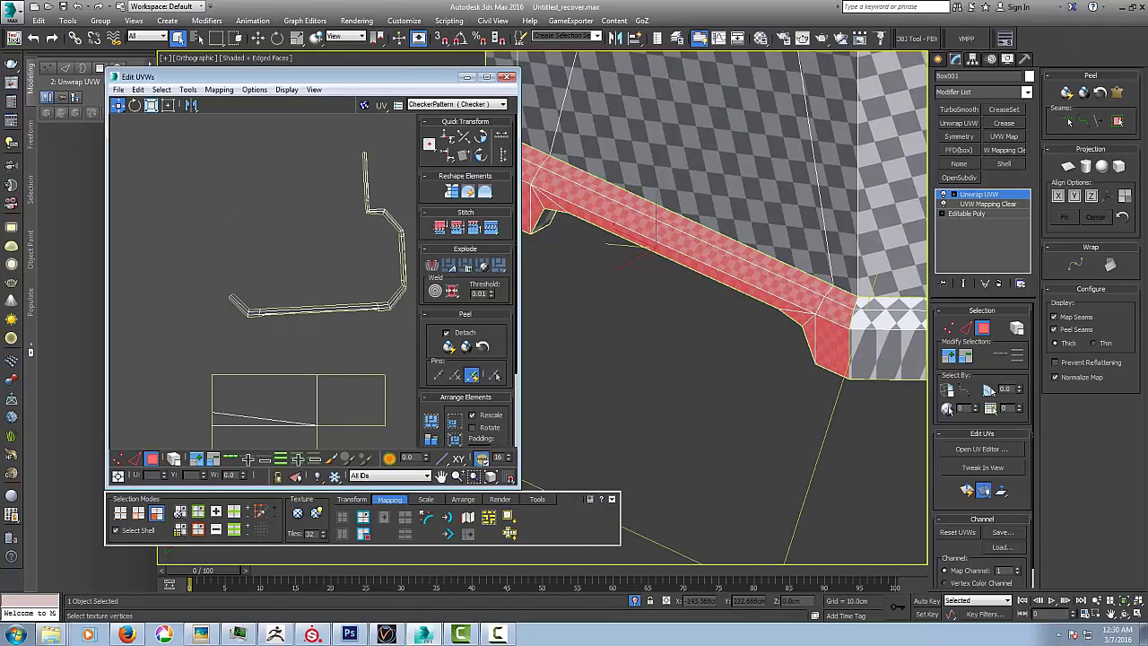
- Select the three stacked trim faces on the first angled corner and flatten them into their own UV piece
middle_drag(341, 359, 320, 344)
middle_drag(860, 354, 675, 341)
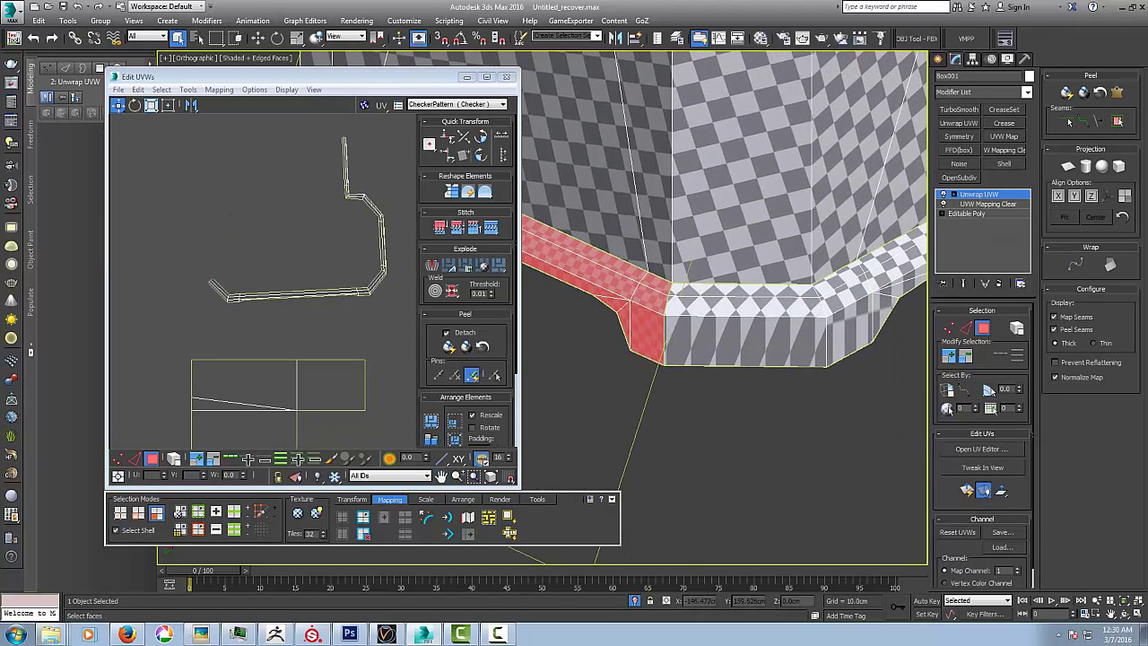
click(744, 290)
ctrl+click(744, 307)
ctrl+click(744, 339)
click(510, 517)
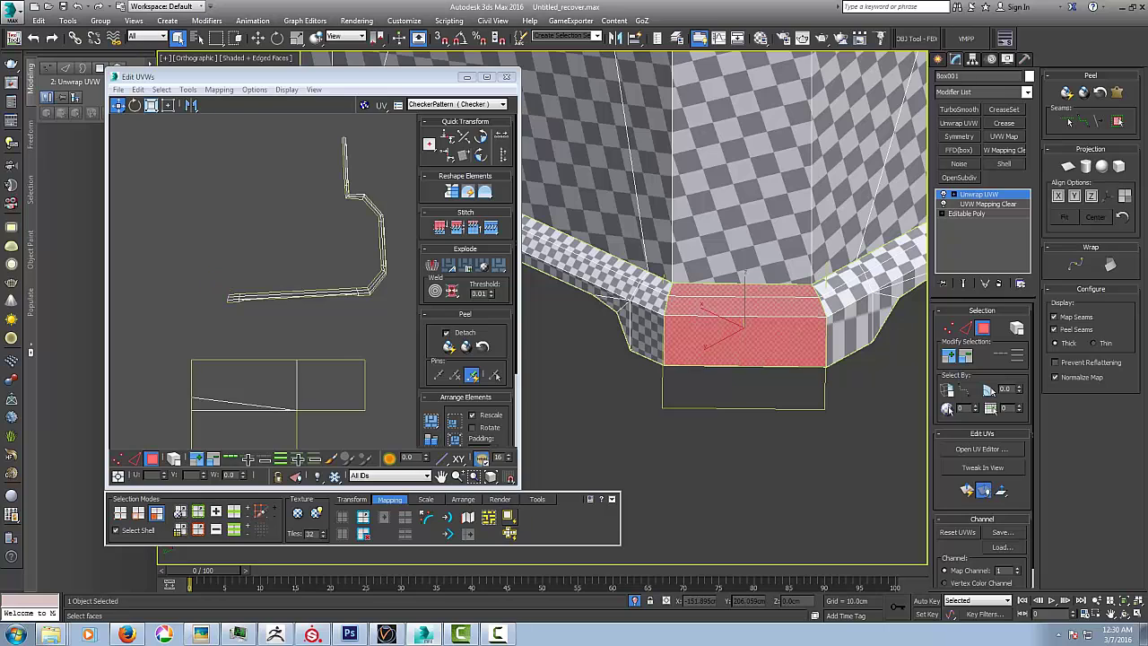
- Select the trim's long straight section between the first and second angled corners and flatten it into a separate UV piece
middle_drag(848, 345, 705, 365)
click(698, 299)
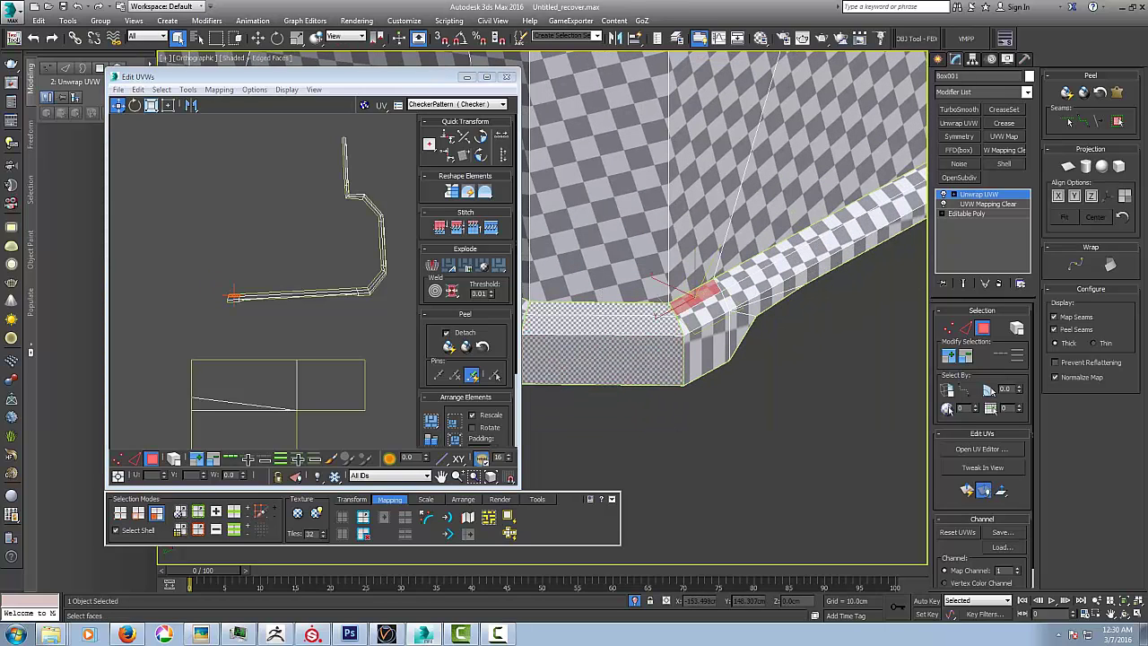
middle_drag(766, 314, 641, 318)
scroll(641, 317, down, 3)
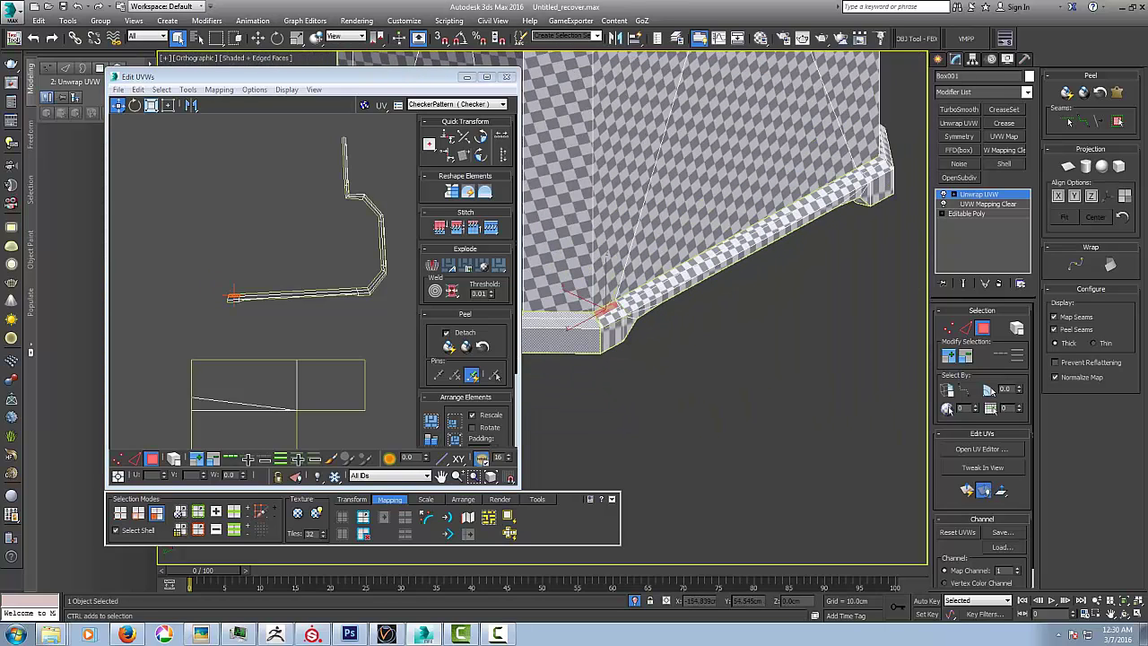
ctrl+click(879, 170)
drag(199, 334, 201, 334)
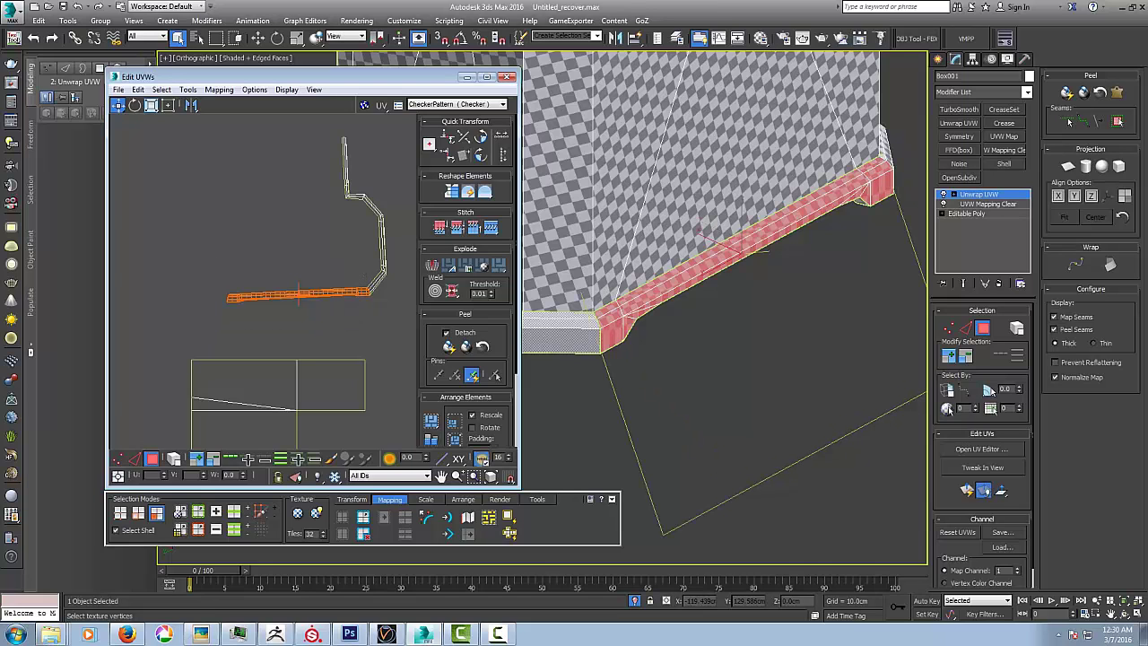
click(510, 517)
- Select the three trim faces on the second angled corner and flatten them into their own UV piece
alt+middle_drag(739, 331, 659, 274)
click(728, 242)
ctrl+click(728, 250)
ctrl+click(728, 266)
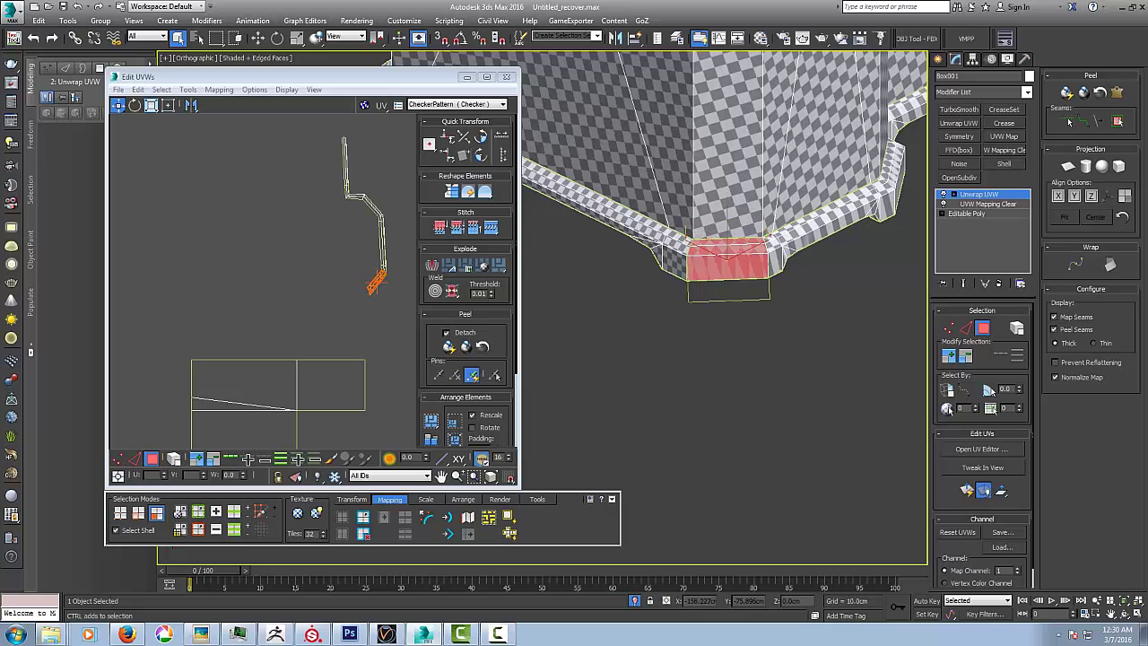
click(510, 518)
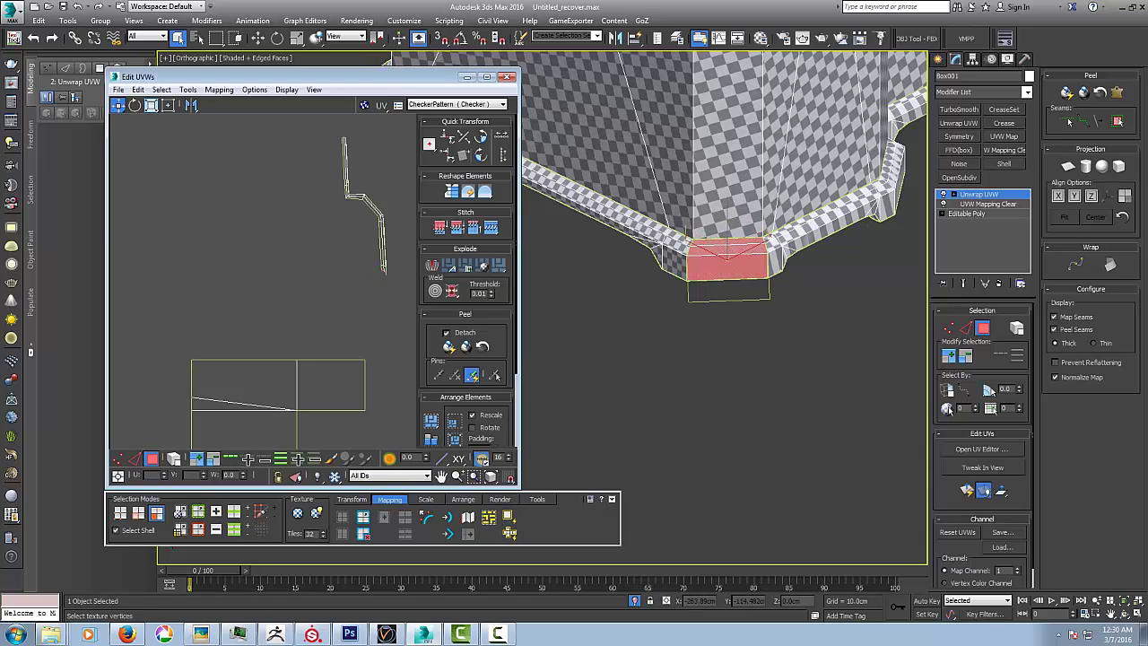
- Select the trim's shorter straight section after the second angled corner, including both feet, and flatten it into a separate UV piece
middle_drag(341, 341, 236, 278)
alt+middle_drag(790, 332, 583, 348)
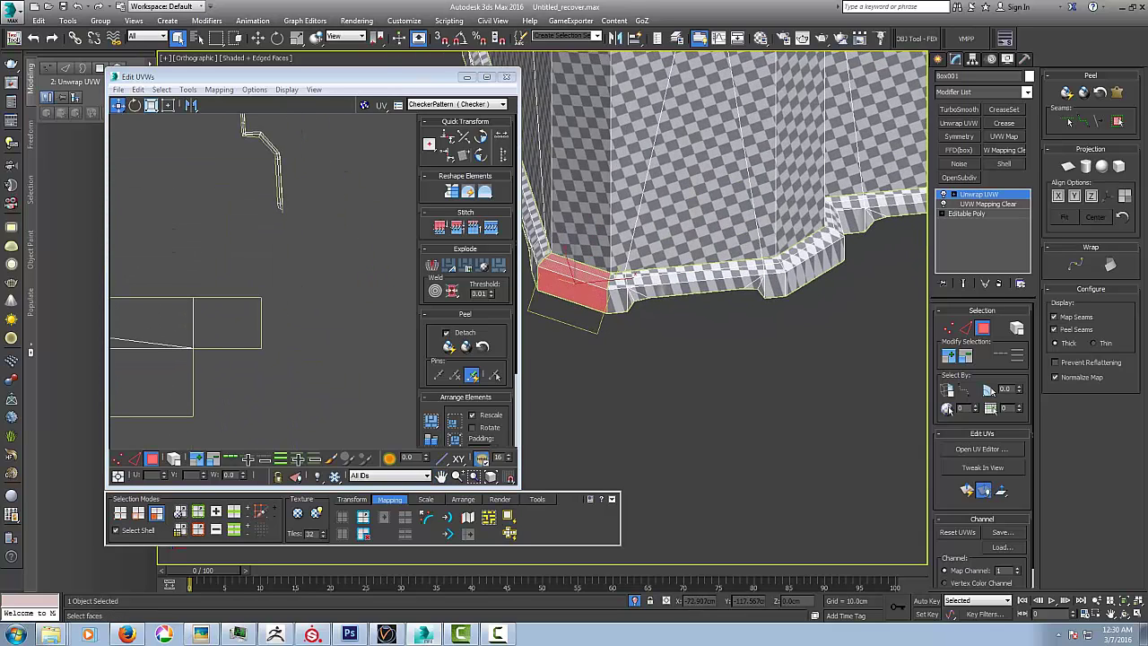
click(695, 268)
ctrl+click(695, 287)
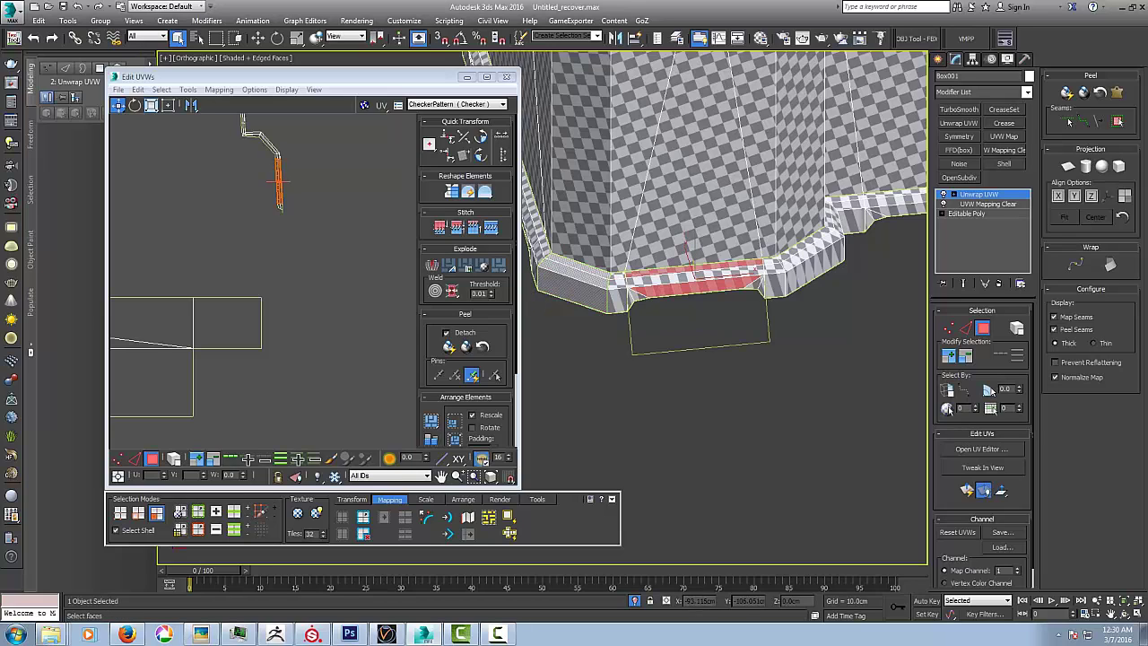
middle_drag(695, 296, 785, 303)
ctrl+click(864, 292)
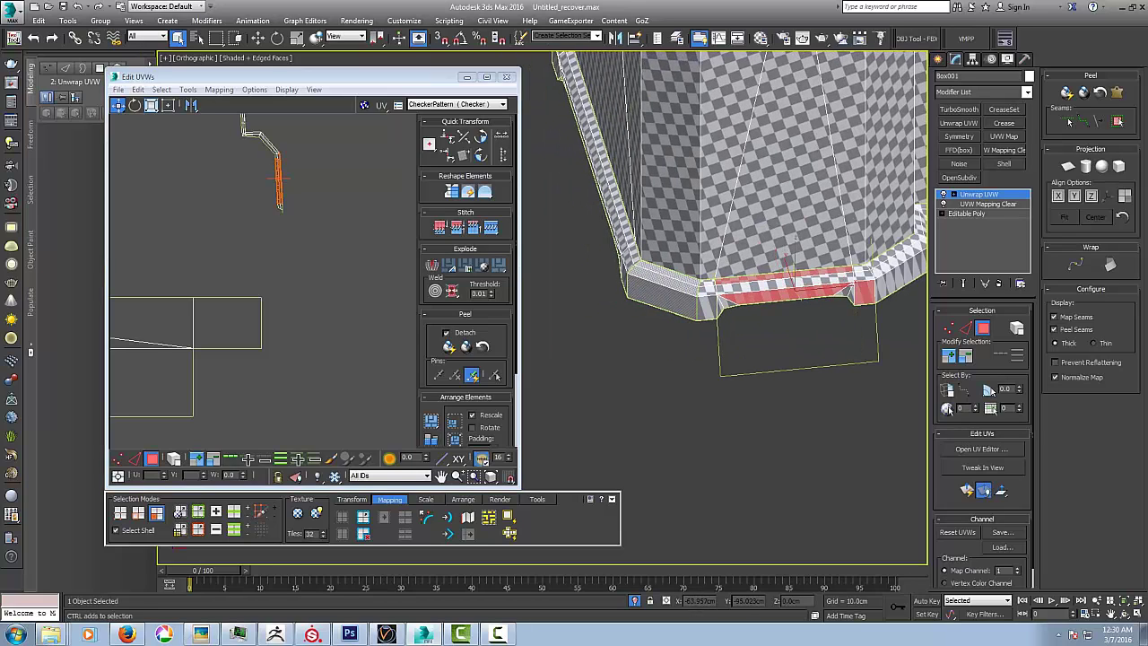
scroll(289, 190, up, 4)
middle_drag(289, 190, 300, 286)
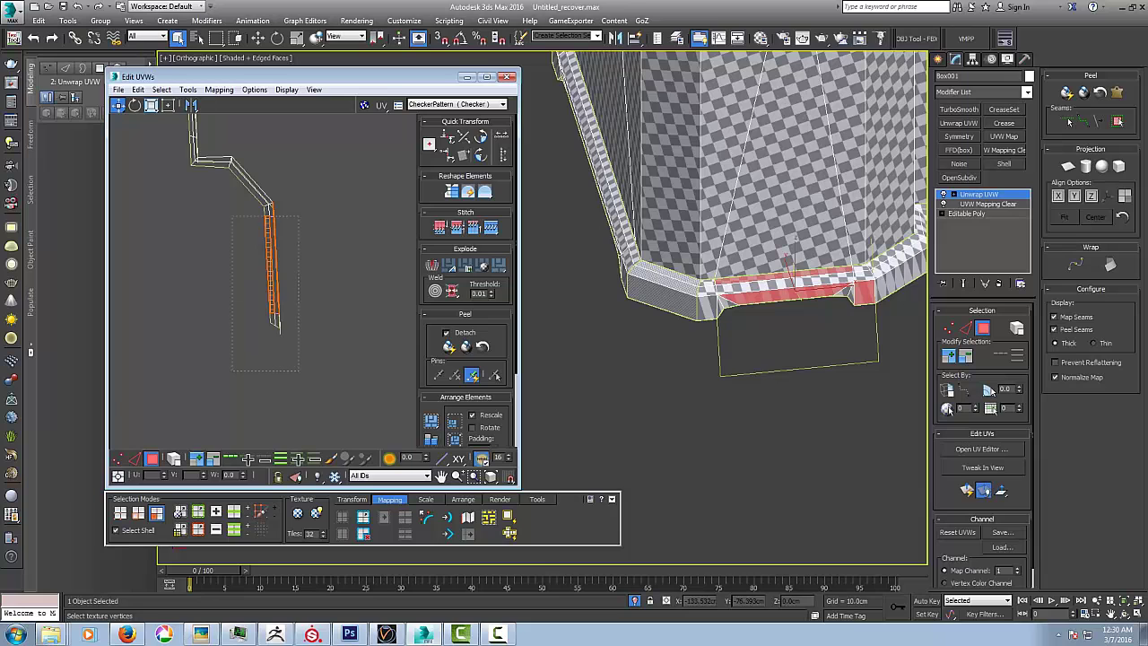
drag(299, 215, 305, 212)
scroll(278, 220, up, 4)
alt+middle_drag(780, 349, 664, 350)
click(509, 517)
- Select the diagonal trim section on the third angled corner and flatten it into its own UV piece
middle_drag(266, 245, 330, 349)
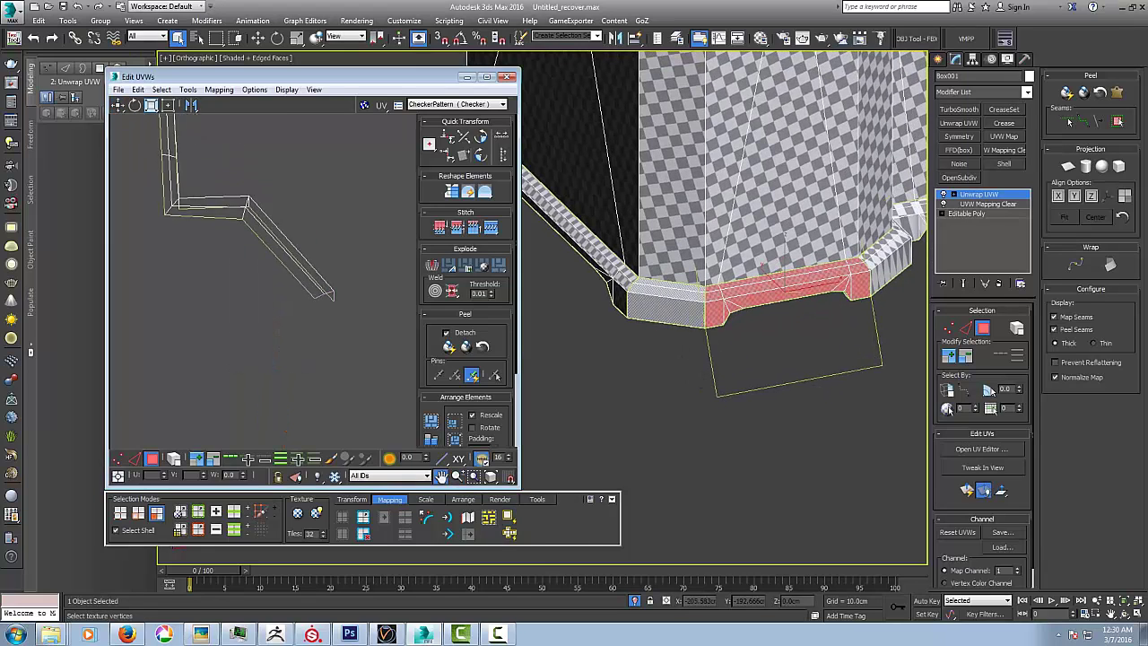
scroll(330, 349, down, 3)
click(308, 292)
middle_drag(888, 215, 785, 215)
click(509, 516)
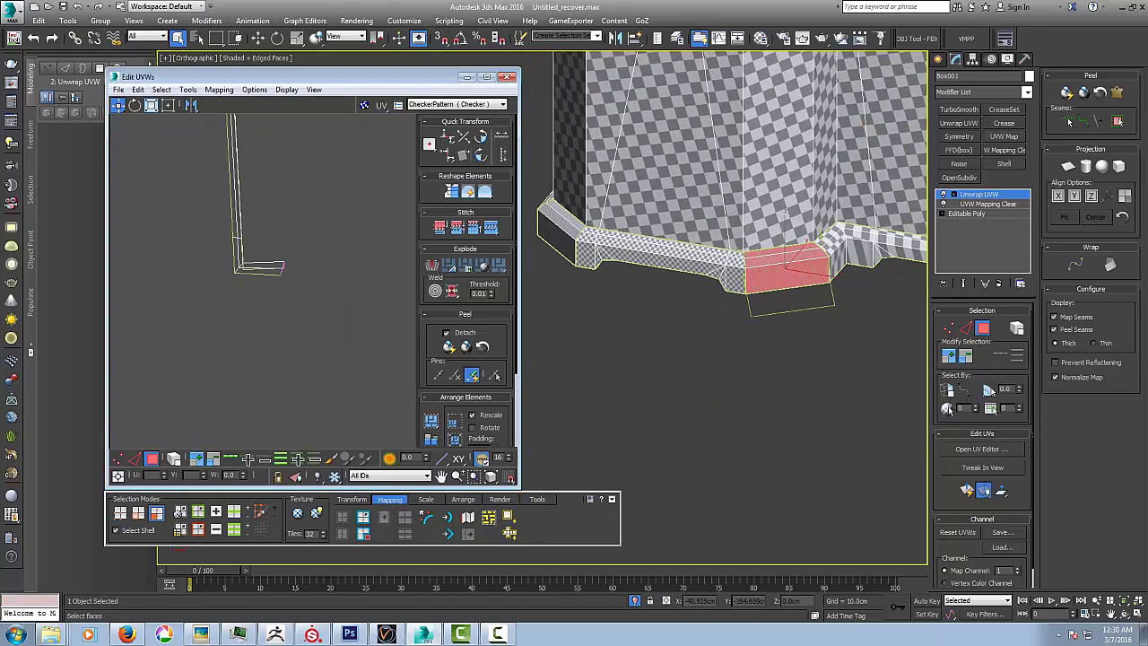
- Select the trim's short return section leading to the inner corner and flatten it into its own UV piece
middle_drag(260, 267, 312, 288)
click(312, 288)
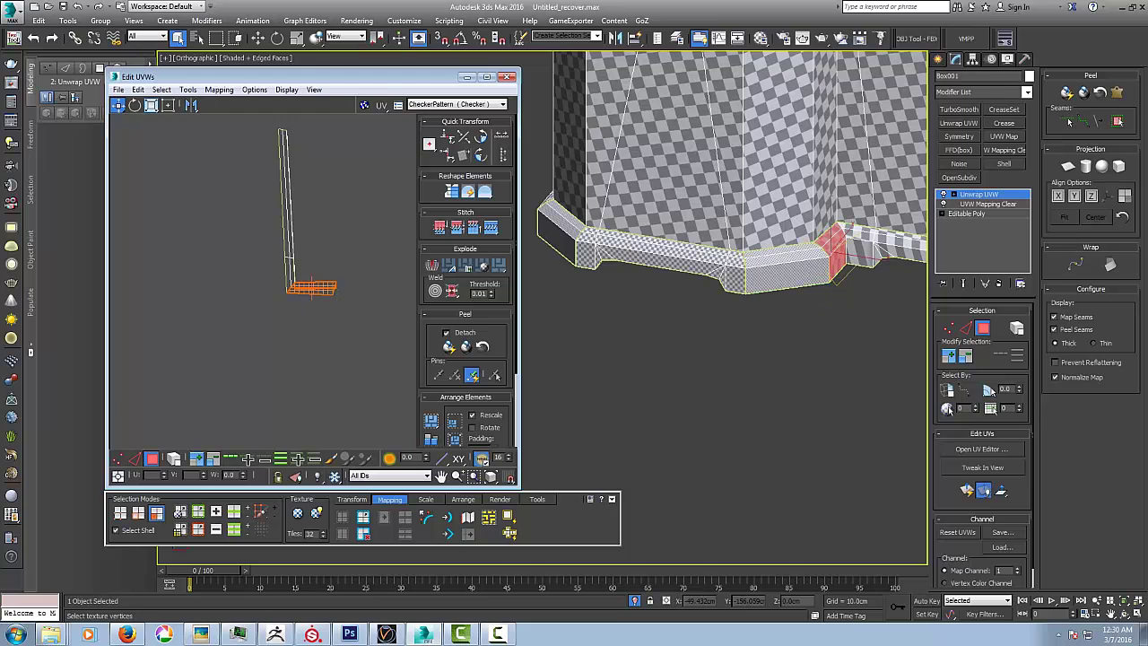
click(510, 516)
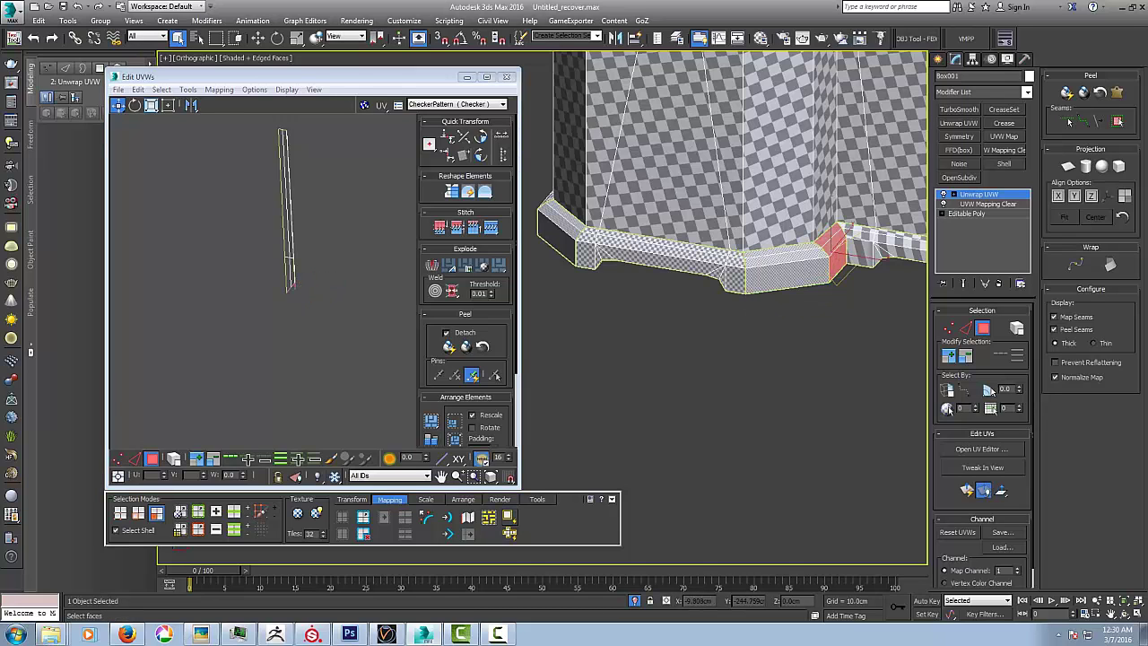
- Select the trim's last remaining straight section beyond the inner corner and flatten it into a separate UV piece
middle_drag(295, 242, 248, 287)
alt+middle_drag(771, 220, 796, 219)
middle_drag(796, 220, 701, 213)
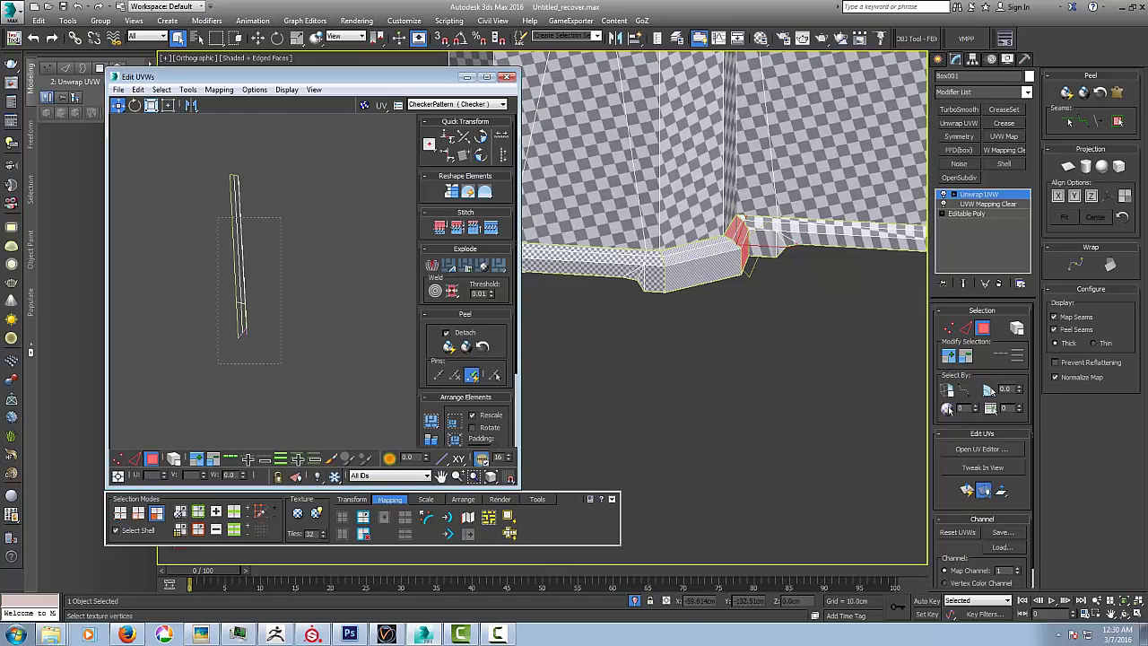
drag(218, 217, 280, 363)
middle_drag(771, 296, 692, 296)
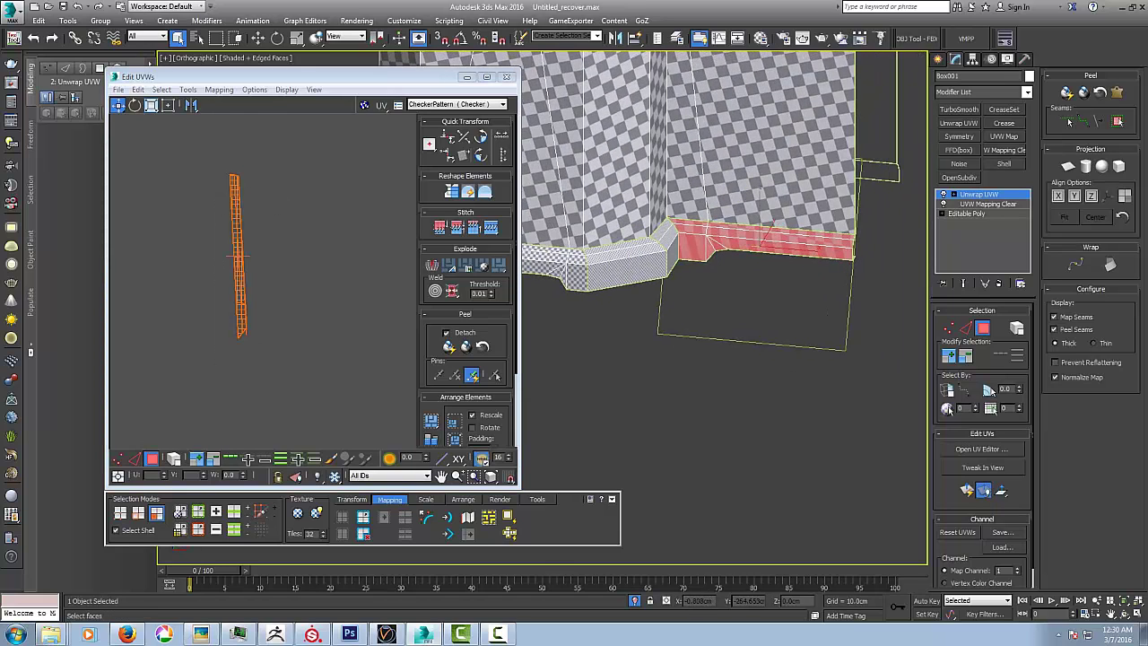
click(509, 516)
scroll(277, 283, down, 6)
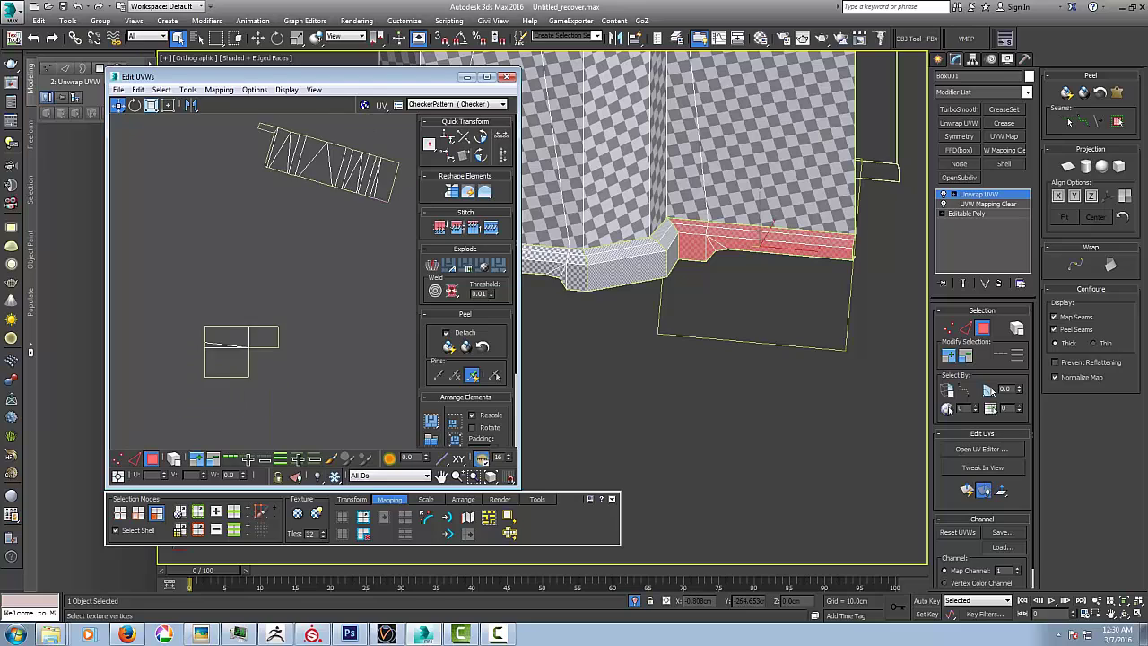
middle_drag(277, 282, 201, 186)
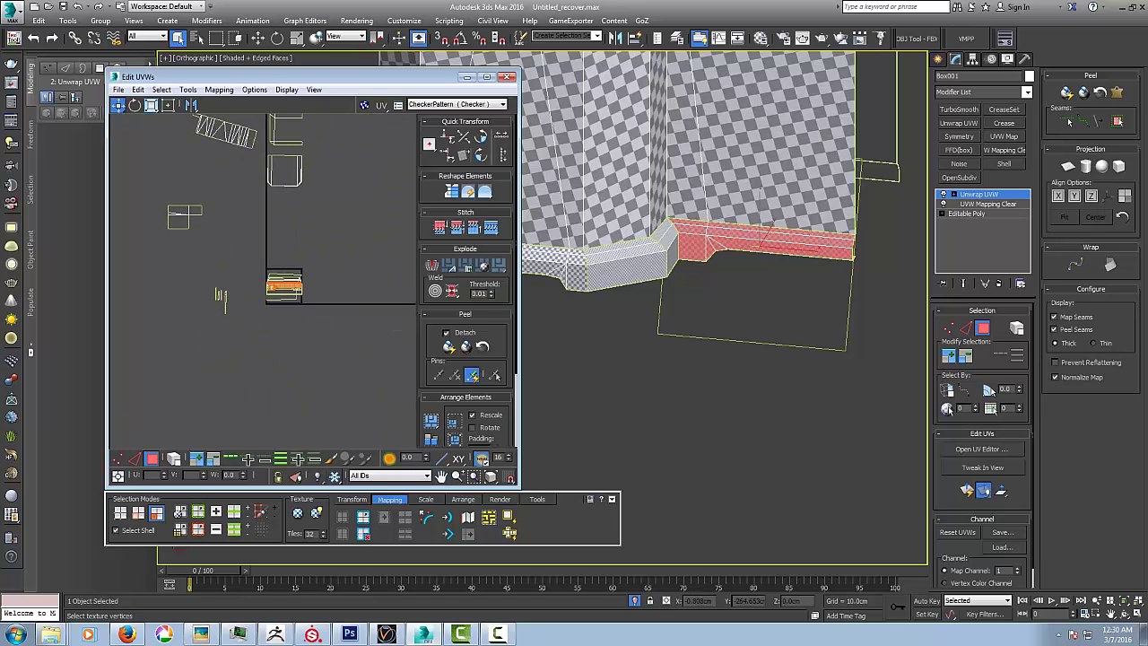
- Select all the base trim's UV pieces and equalize their relative scale
scroll(289, 309, up, 6)
middle_drag(289, 309, 346, 406)
key(ctrl+a)
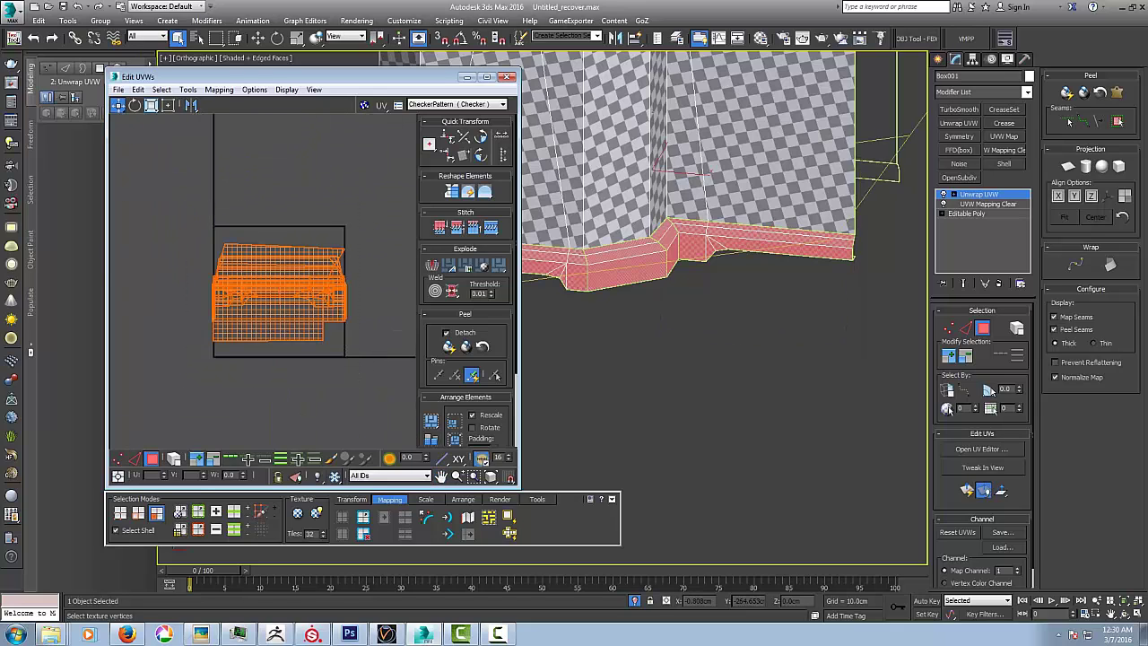
click(447, 517)
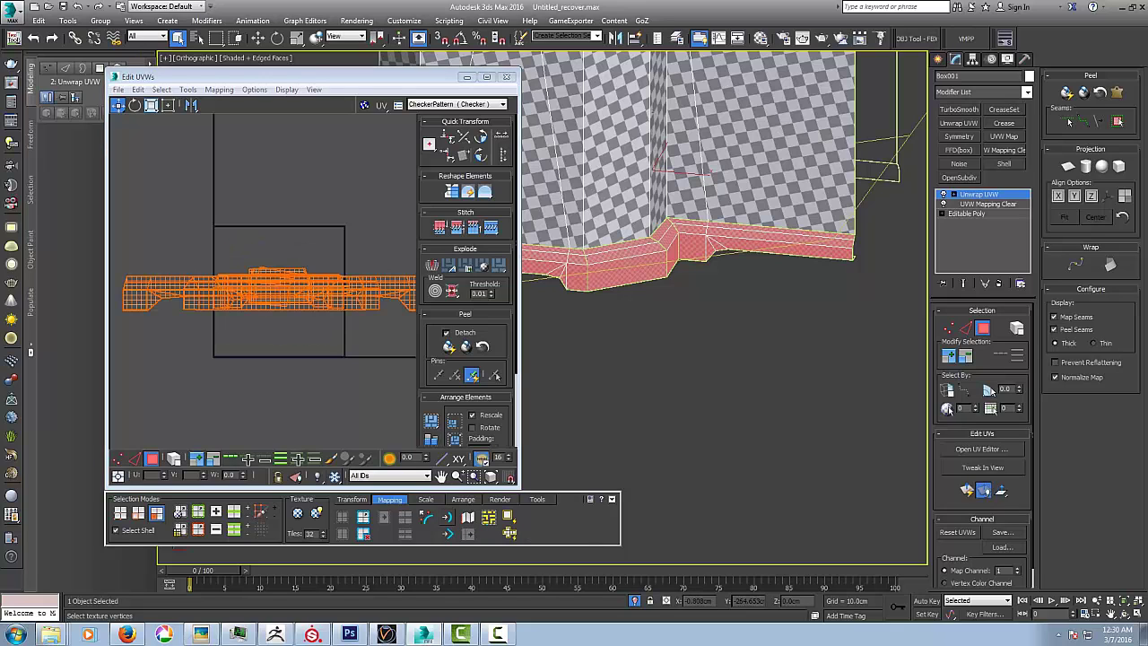
- Pack the base trim's UV pieces together without overlap
middle_drag(277, 282, 226, 268)
scroll(300, 353, down, 3)
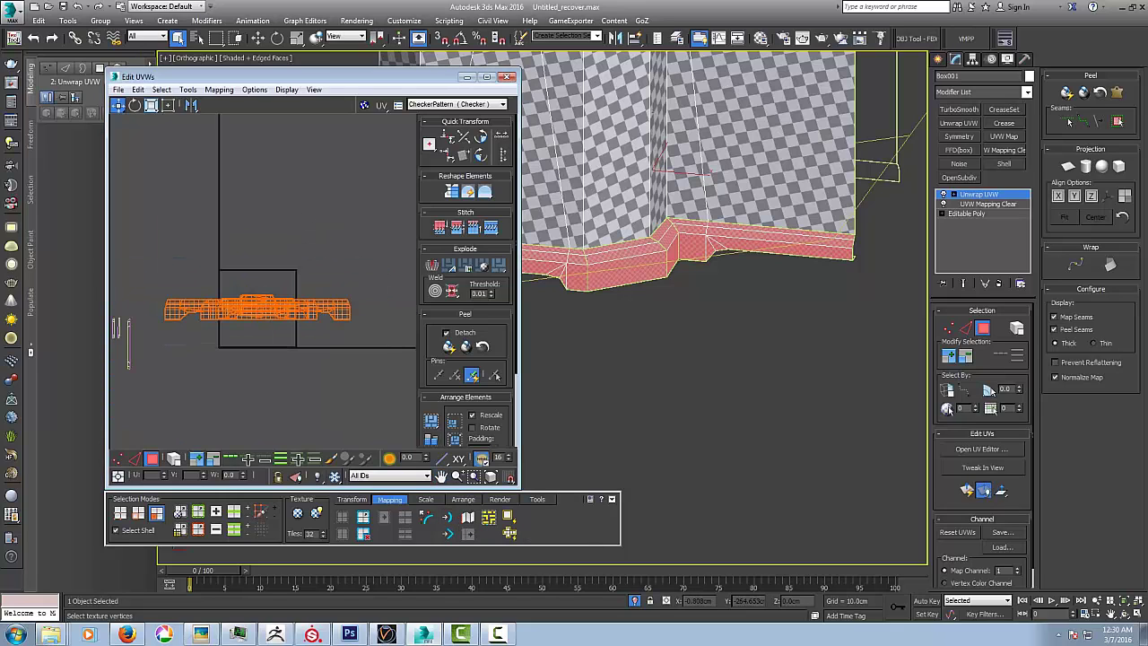
click(454, 419)
middle_drag(311, 259, 255, 264)
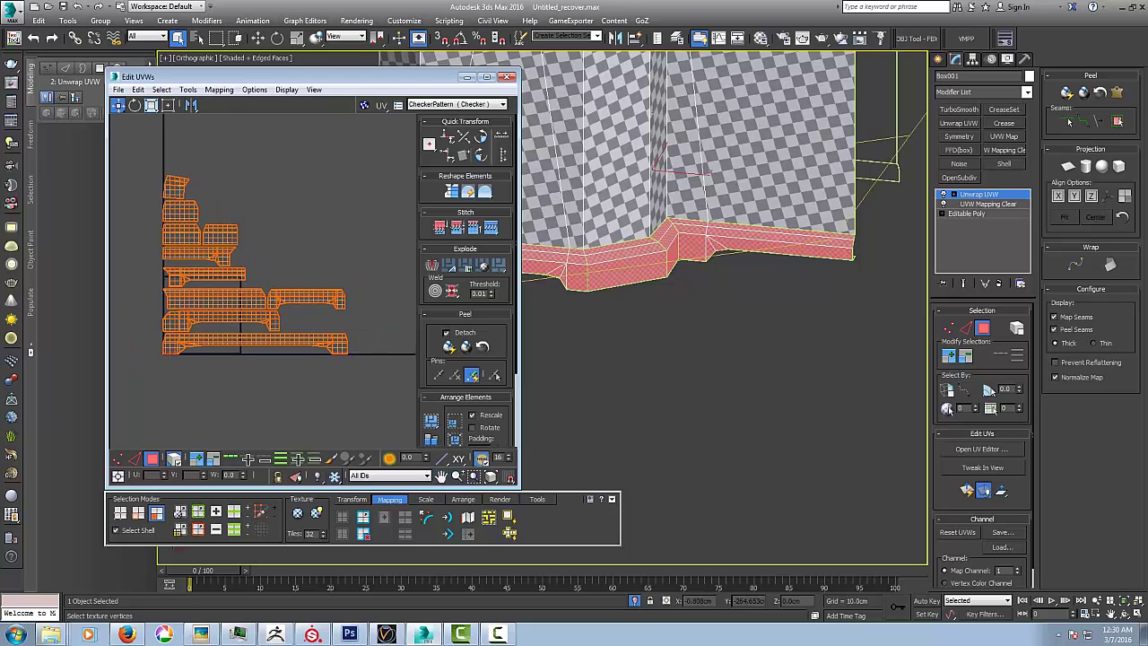
- Try to re-flatten all the packed trim pieces at once, and undo the operation
alt+middle_drag(708, 292, 847, 408)
scroll(659, 278, up, 3)
scroll(655, 260, up, 6)
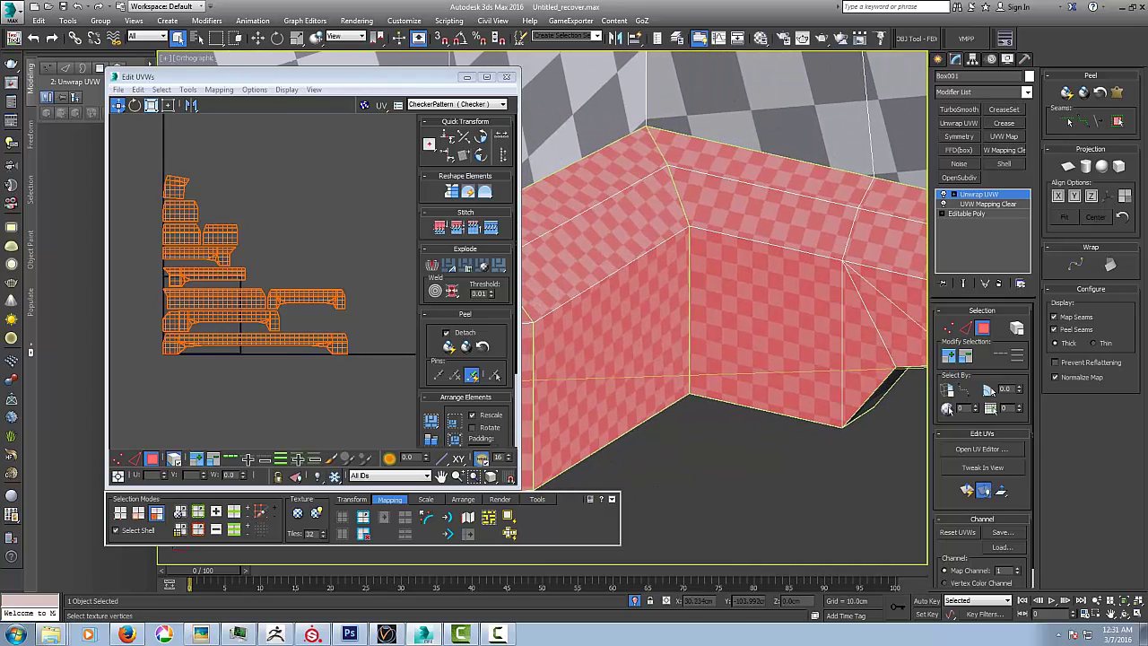
drag(114, 148, 376, 385)
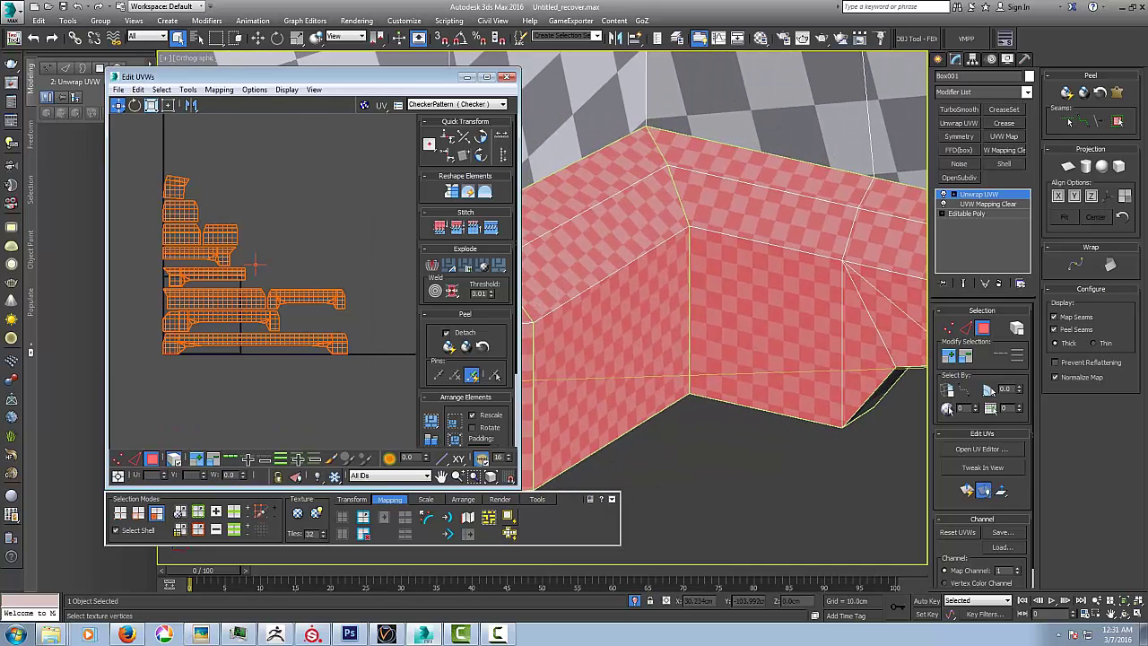
click(510, 517)
middle_drag(659, 358, 675, 344)
key(ctrl+z)
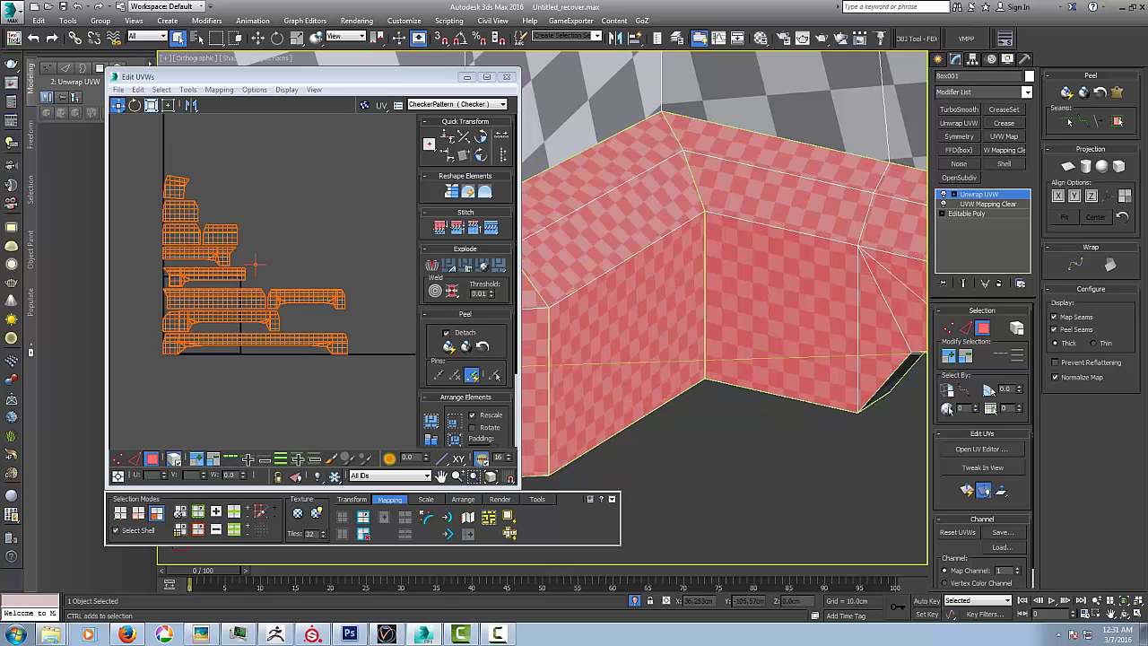
- Select the whole UV piece of the trim's diagonal section beside the inner corner and try re-flattening it
mouse_move(269, 261)
middle_down()
mouse_move(329, 290)
mouse_move(261, 275)
middle_up()
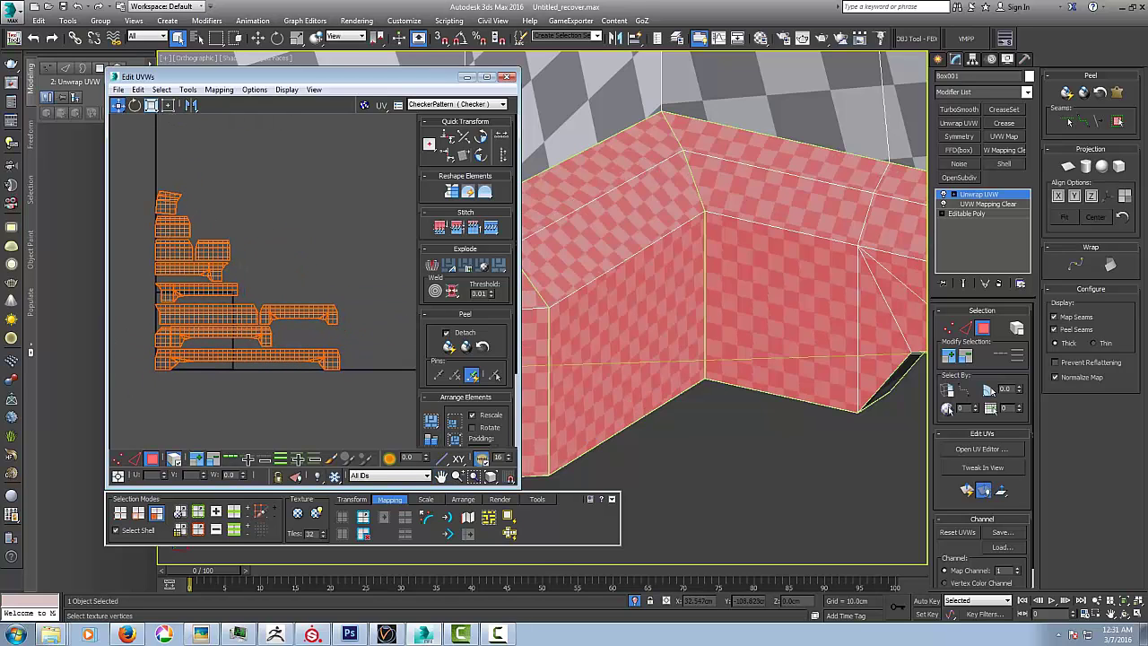
click(447, 517)
click(249, 281)
click(618, 222)
middle_drag(619, 223, 726, 195)
scroll(221, 242, up, 4)
middle_drag(184, 202, 310, 247)
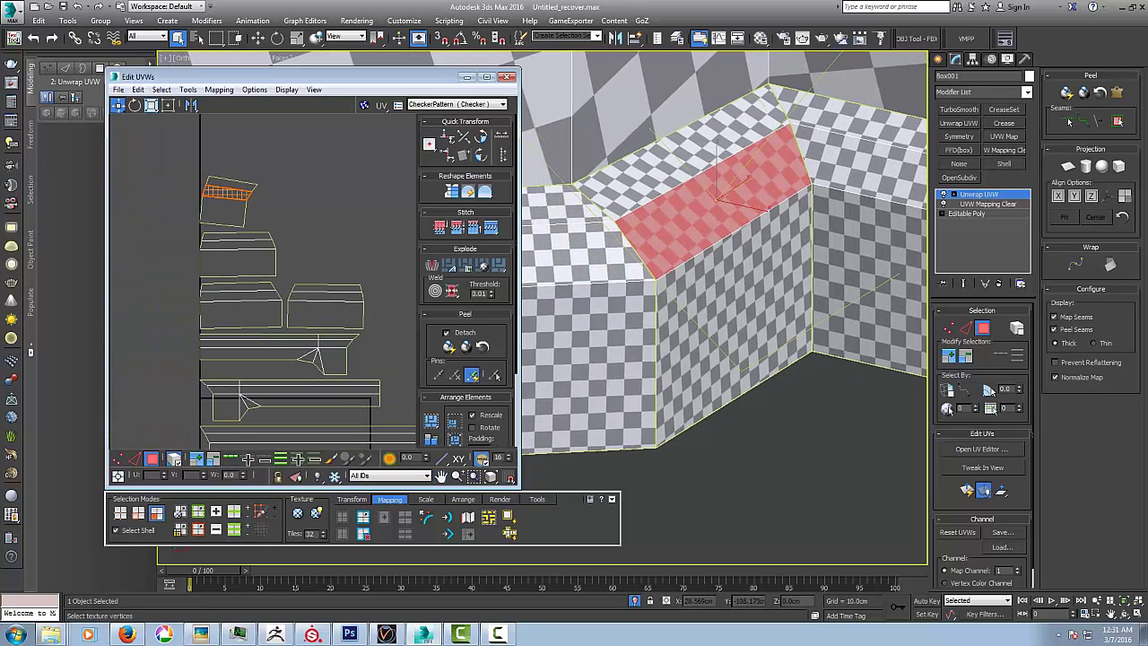
drag(259, 225, 262, 227)
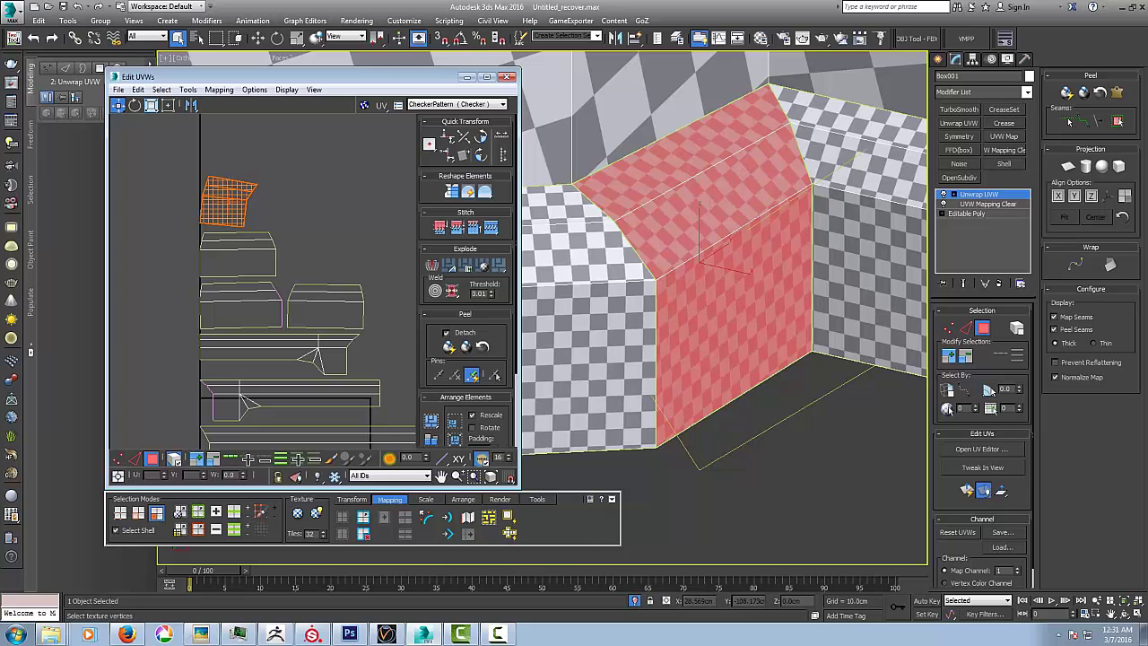
click(509, 517)
- Move the diagonal section's re-flattened UV piece outside the tile, beside the packed trim pieces, and inspect it on the model
middle_drag(280, 361, 257, 175)
scroll(257, 175, down, 3)
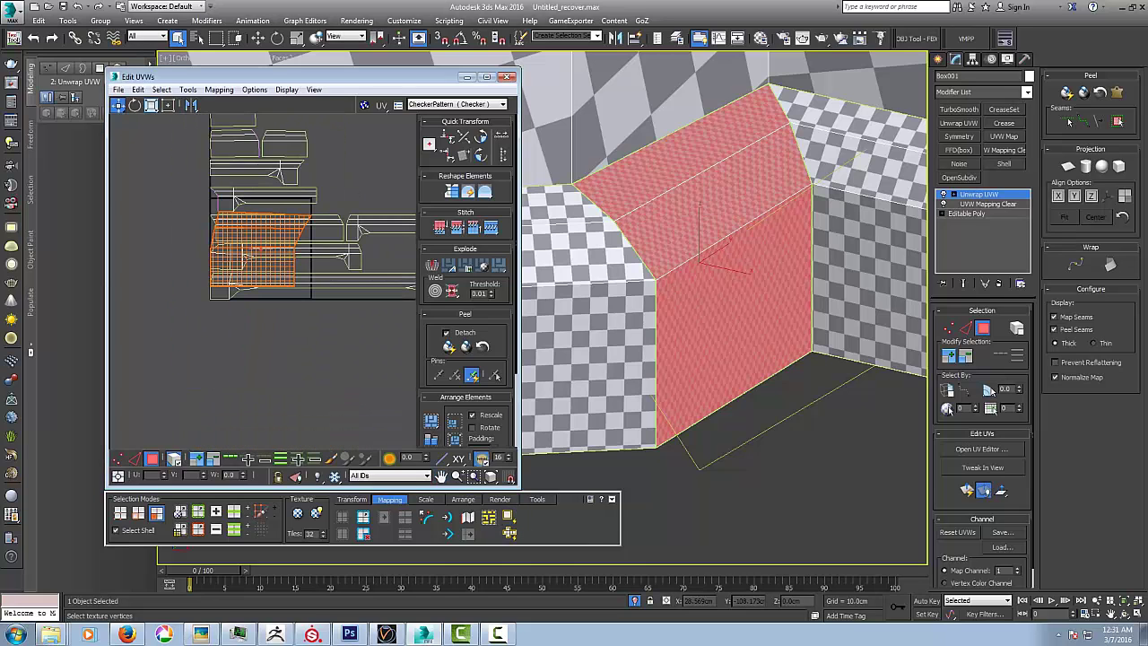
drag(258, 249, 150, 177)
middle_drag(116, 232, 142, 312)
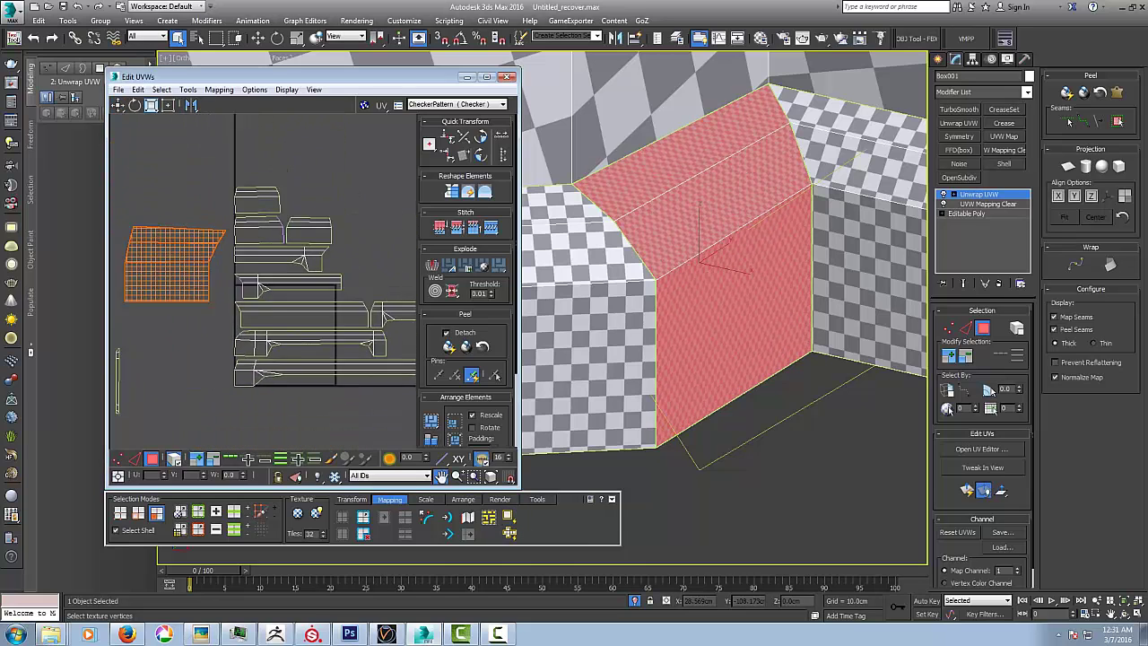
scroll(133, 312, down, 2)
scroll(175, 285, down, 2)
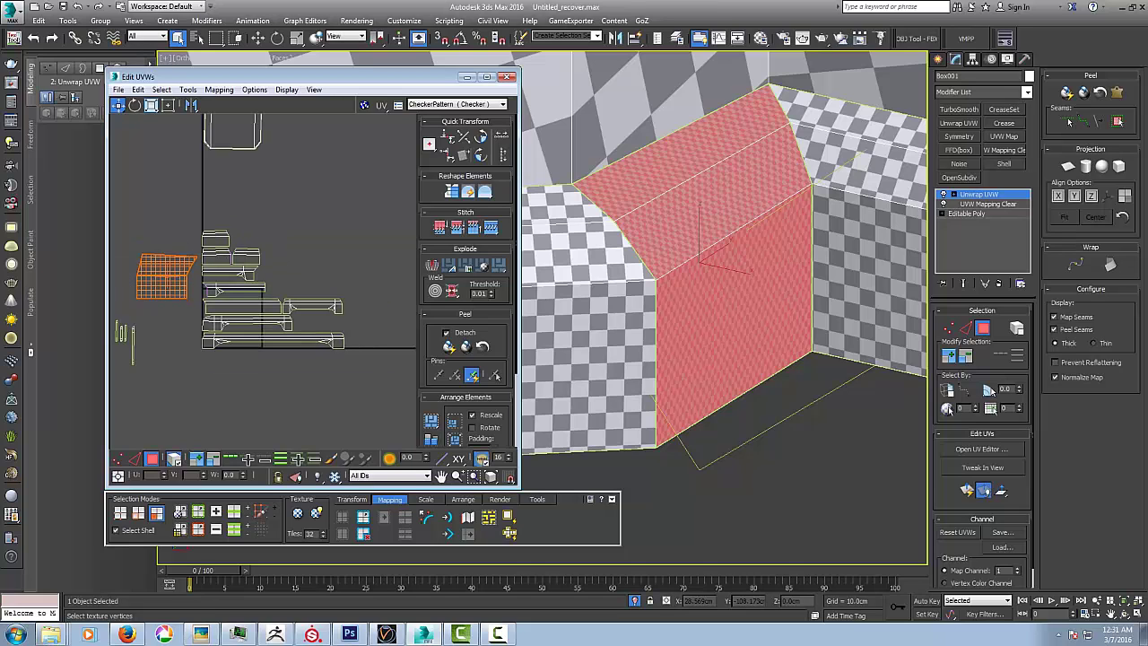
alt+middle_drag(753, 332, 618, 296)
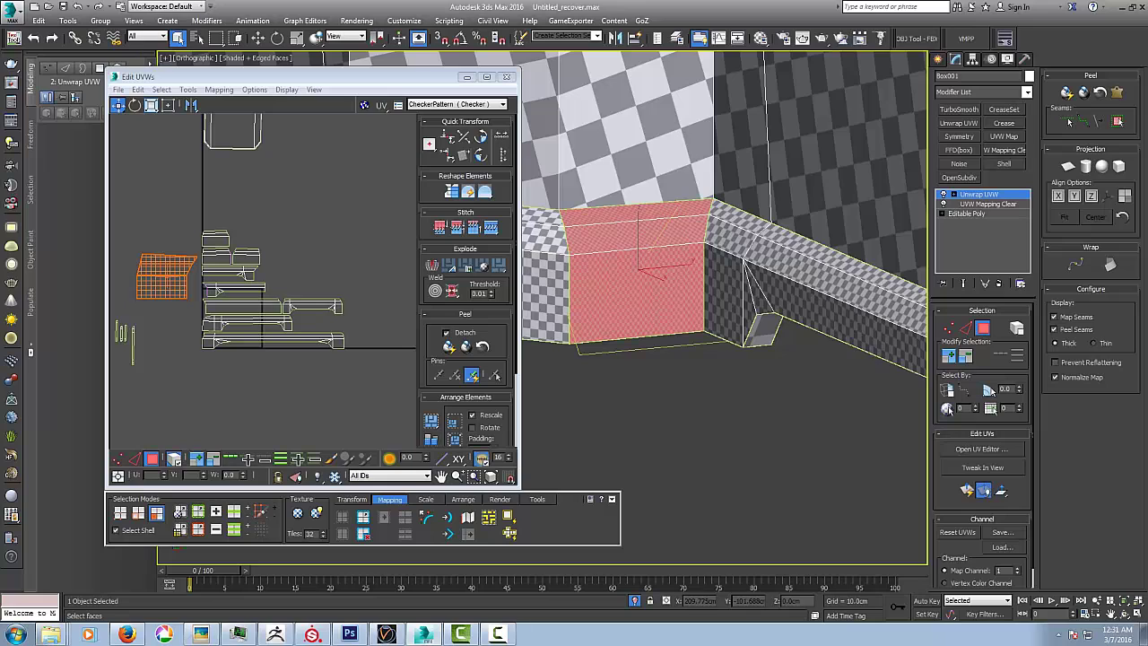
- Try re-flattening the small trim piece at the upper end of the packed stack
middle_drag(638, 269, 622, 209)
click(216, 239)
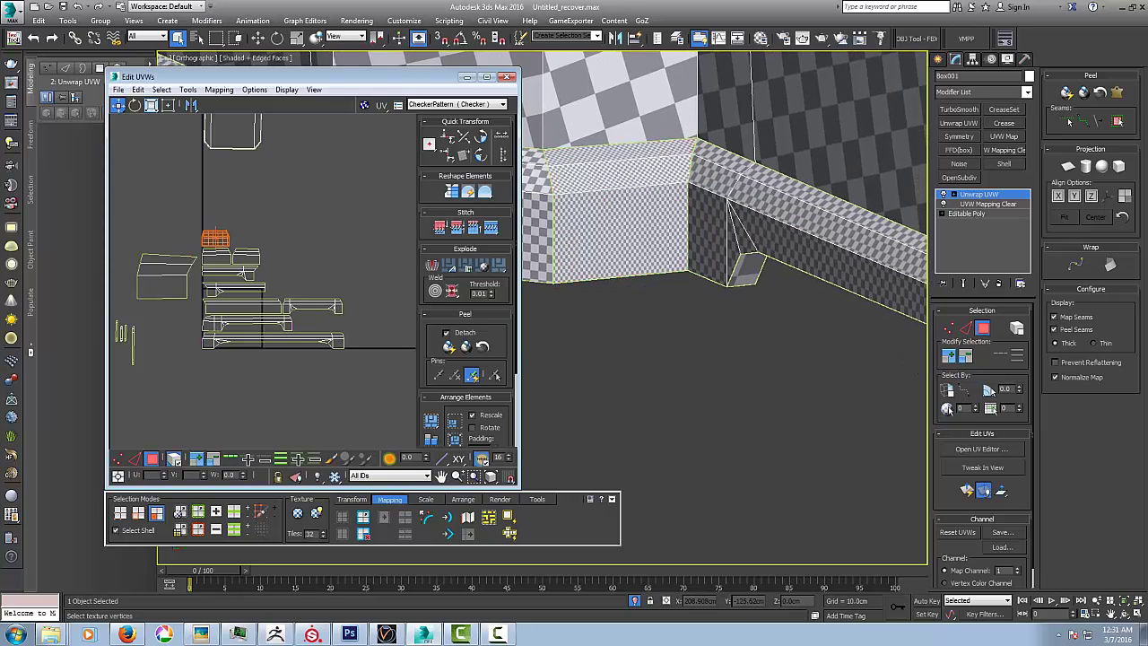
mouse_move(269, 269)
middle_down()
mouse_move(278, 224)
mouse_move(258, 233)
mouse_move(280, 282)
middle_up()
click(509, 516)
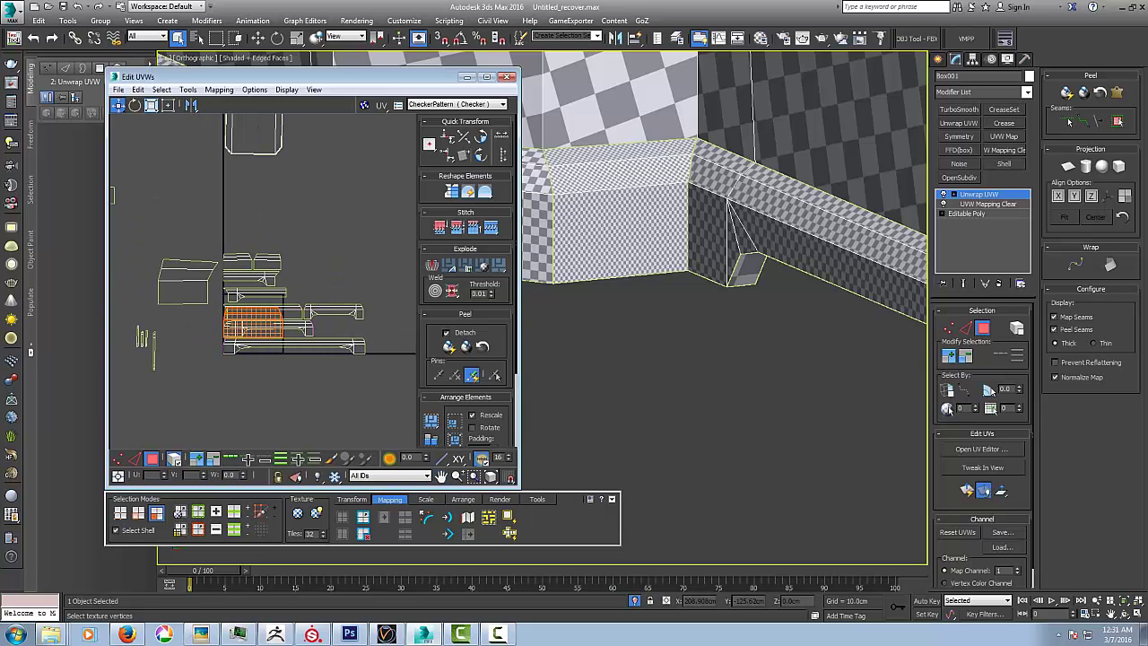
click(509, 517)
click(189, 282)
click(509, 517)
- Undo the trial re-flattening and the packing of the trim's UV pieces
click(199, 198)
drag(199, 197, 386, 374)
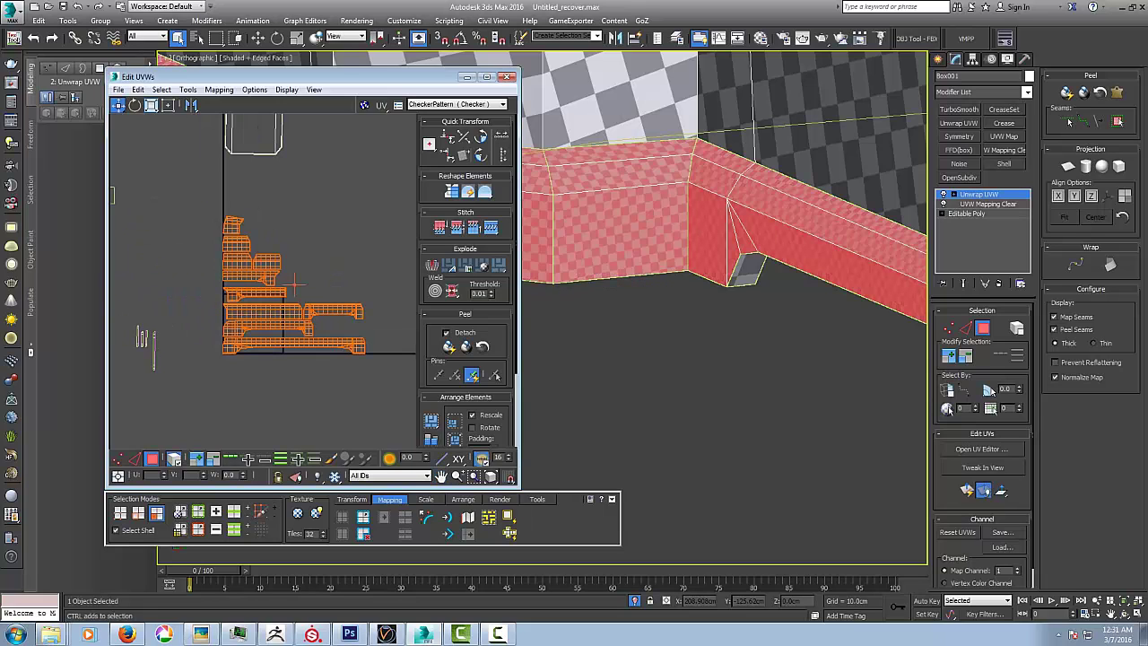
scroll(292, 285, down, 2)
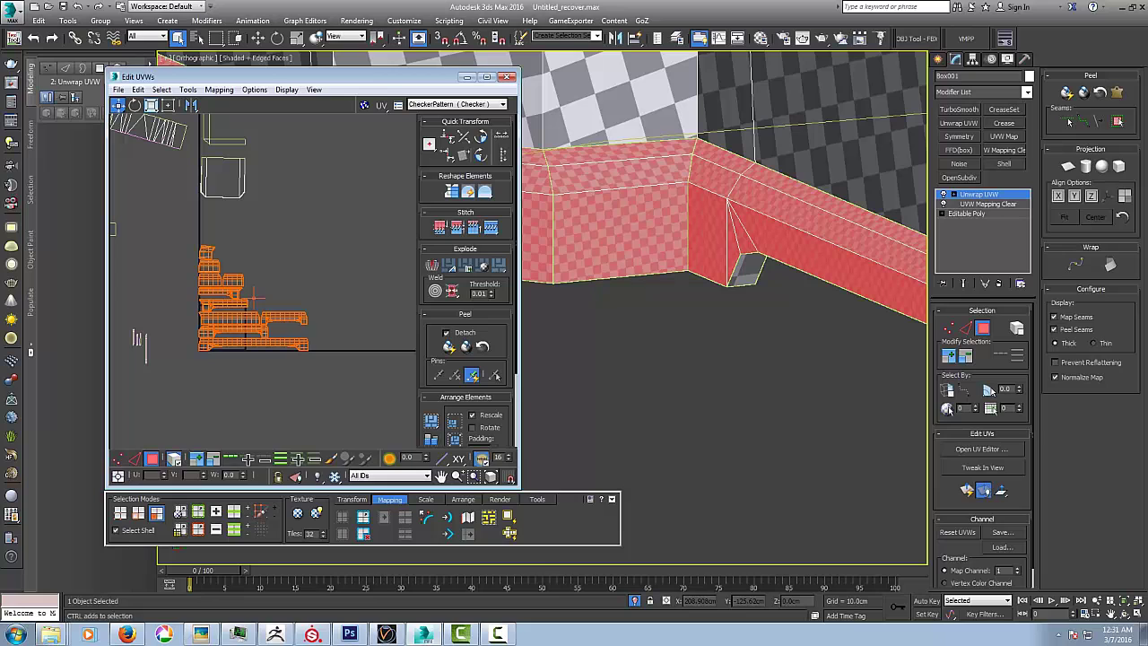
key(ctrl+z)
- Examine the checker pattern around the entire base trim and its feet for uneven density or distortion
middle_drag(151, 363, 243, 350)
alt+middle_drag(645, 359, 888, 363)
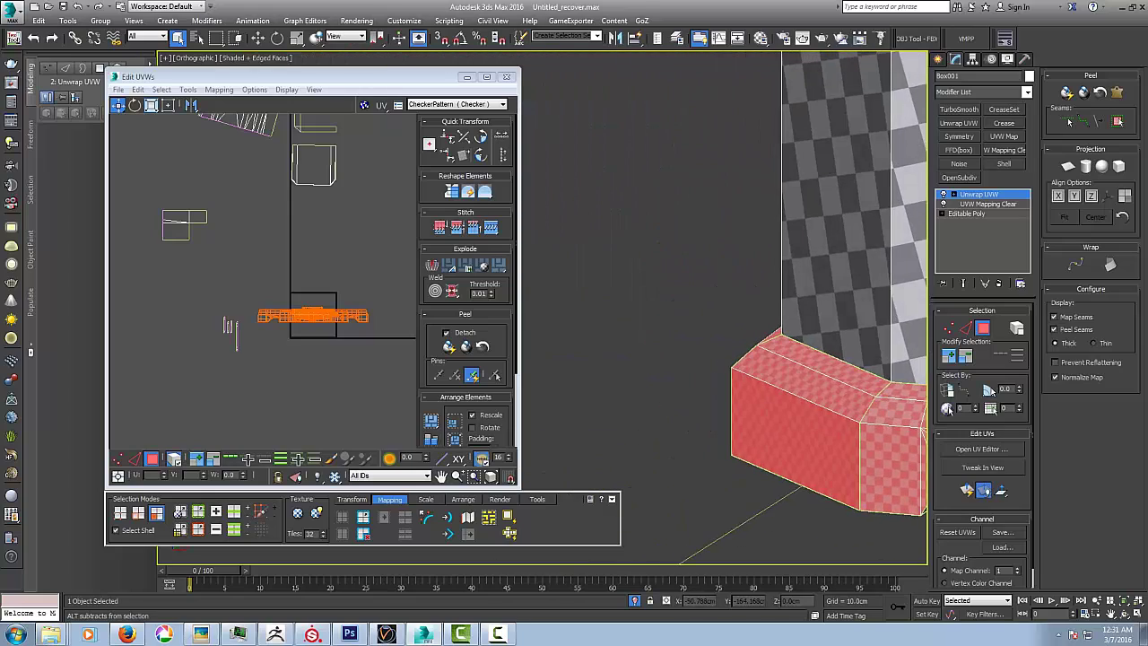
middle_drag(852, 404, 752, 279)
click(699, 241)
alt+middle_drag(700, 341, 883, 332)
middle_drag(628, 304, 870, 328)
middle_drag(708, 345, 861, 341)
middle_drag(574, 358, 896, 354)
alt+middle_drag(681, 350, 798, 377)
middle_drag(771, 413, 718, 260)
scroll(717, 260, down, 3)
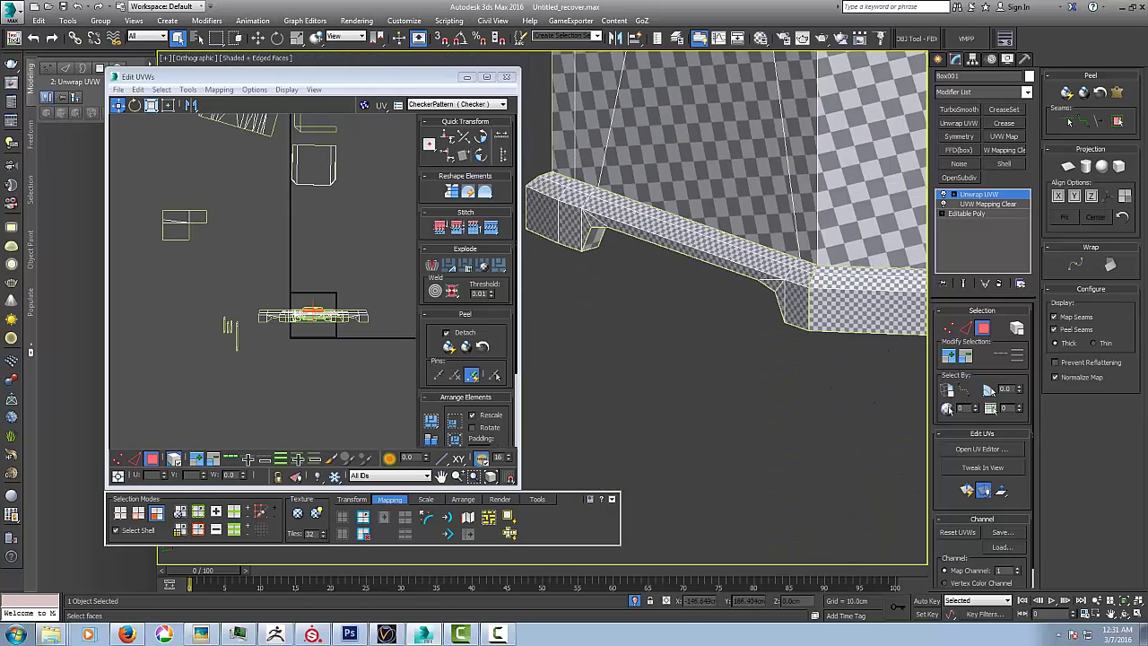
alt+middle_drag(699, 341, 816, 309)
middle_drag(831, 388, 619, 288)
- Select all the overlapping trim UV pieces and pack them together without overlap
middle_click(321, 323)
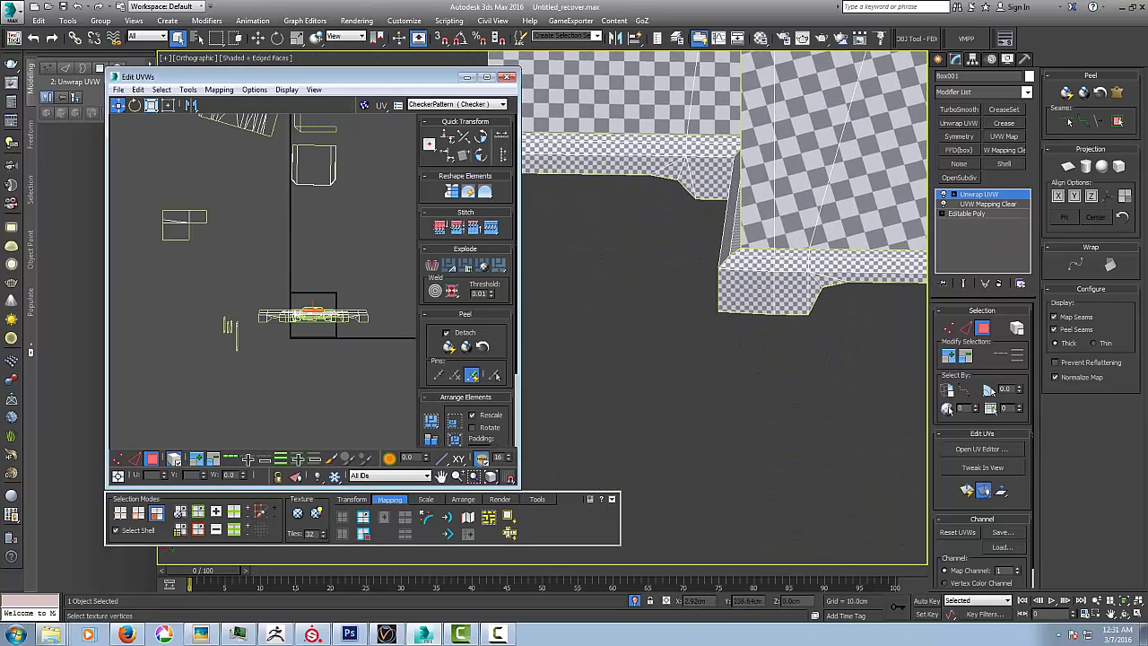
scroll(321, 323, down, 3)
drag(317, 329, 283, 337)
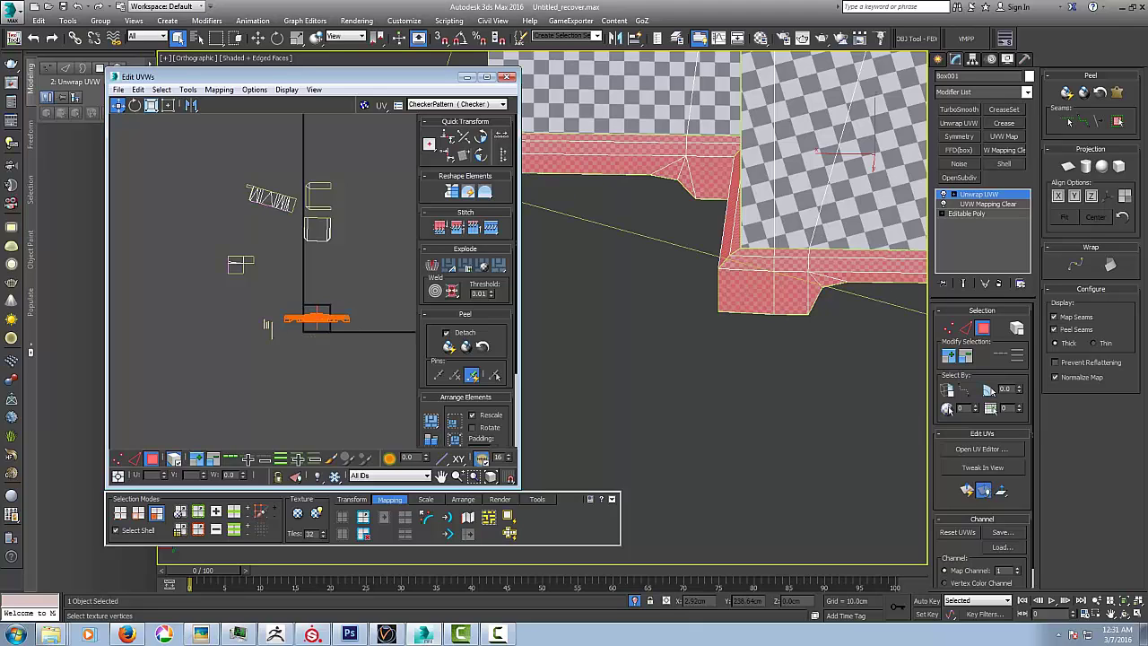
click(454, 422)
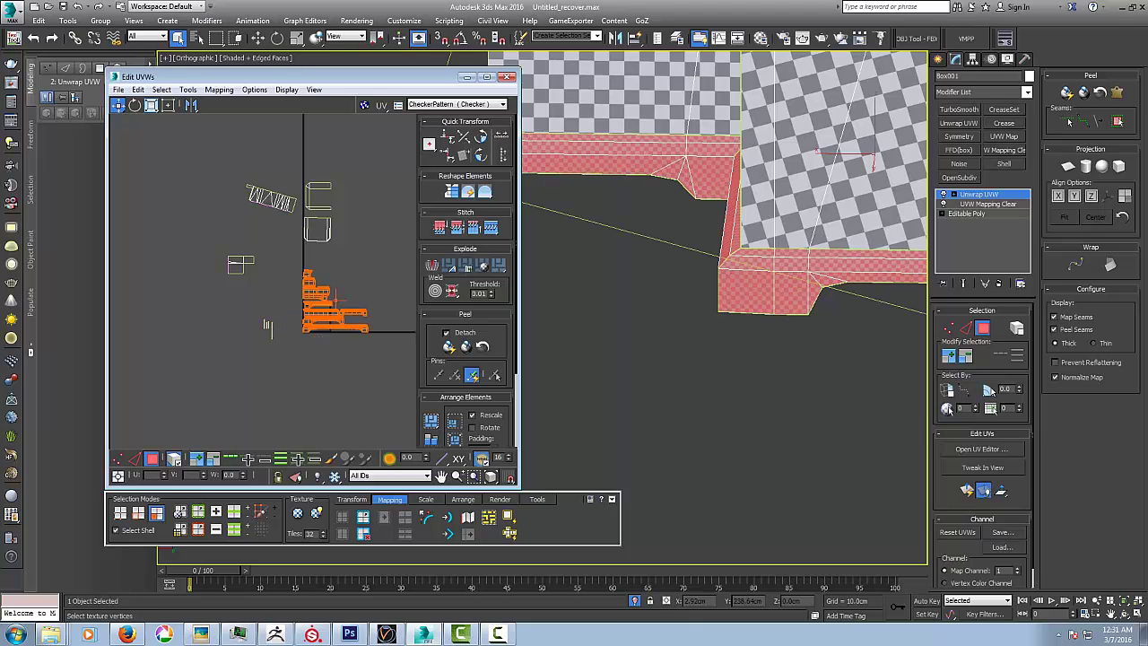
- Move the packed trim pieces away from the UV tile into the empty space above and beyond it
scroll(314, 326, up, 2)
scroll(316, 325, down, 3)
drag(319, 324, 367, 190)
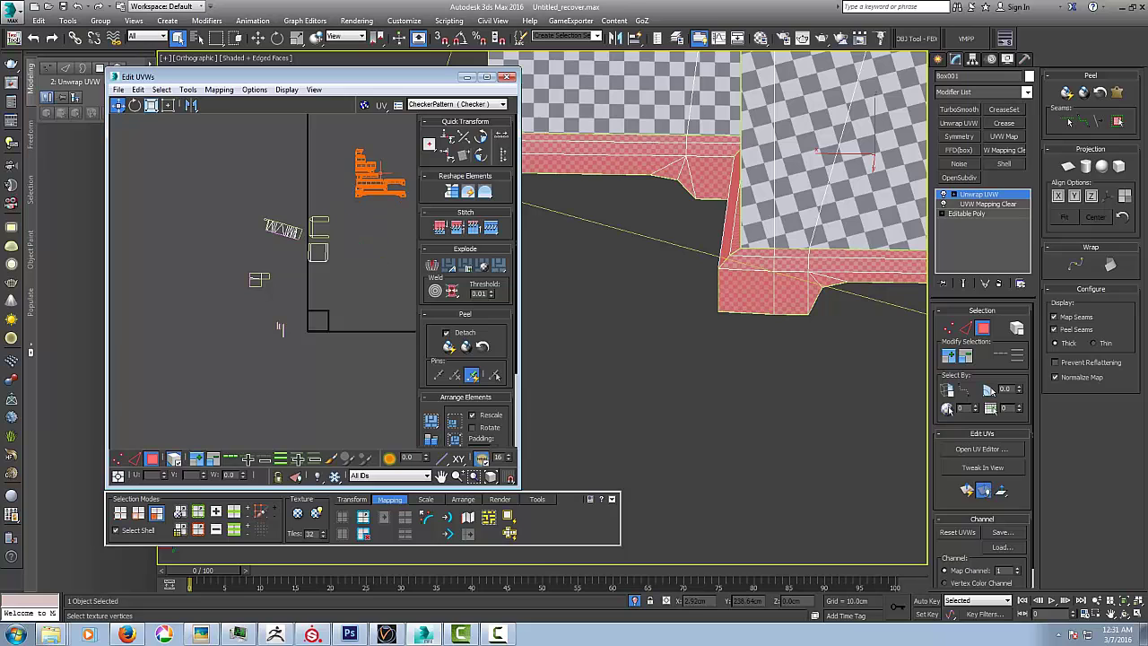
middle_drag(367, 190, 380, 225)
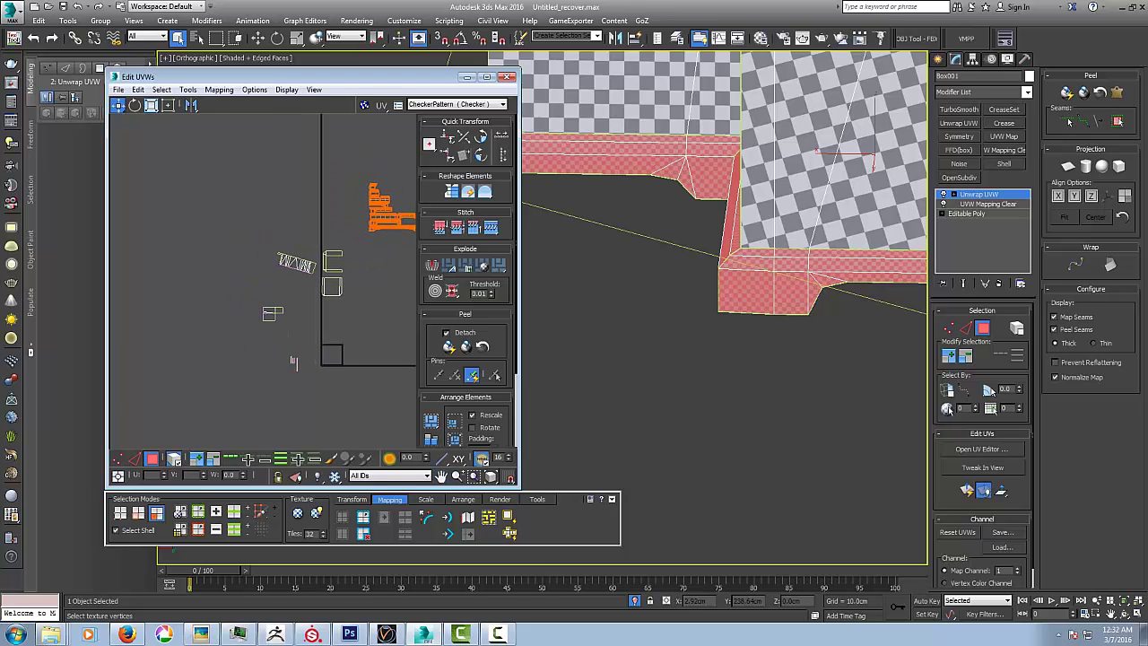
- Select every UV piece of the desk half, equalize their scale and pack them into the UV tile
key(z)
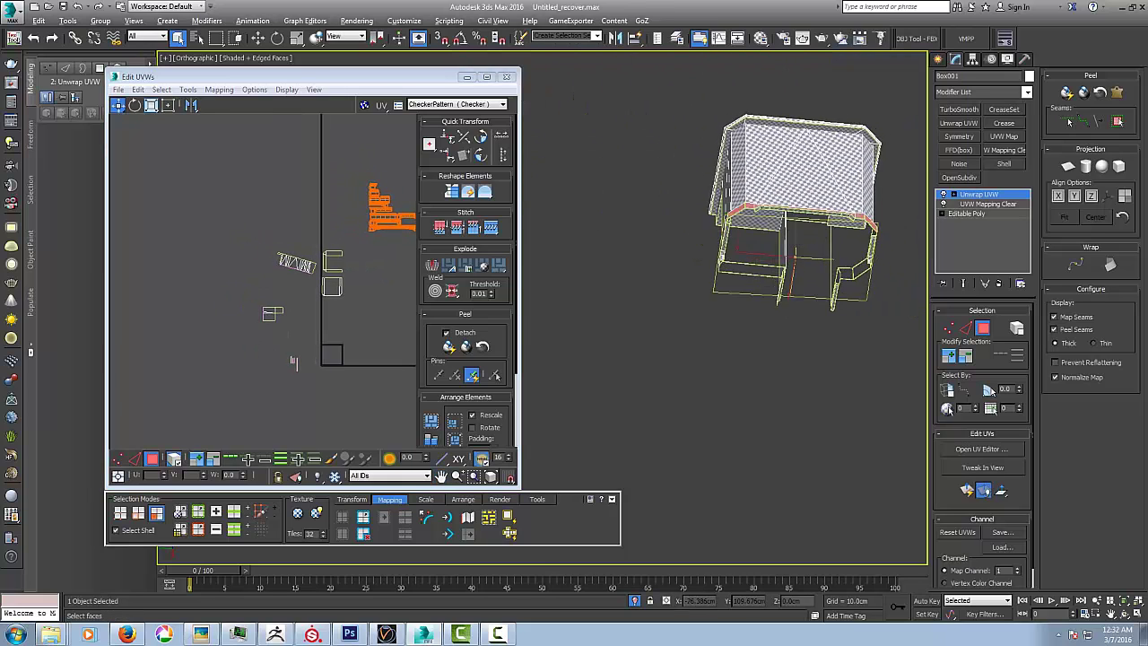
alt+middle_drag(627, 358, 620, 356)
middle_drag(394, 323, 351, 310)
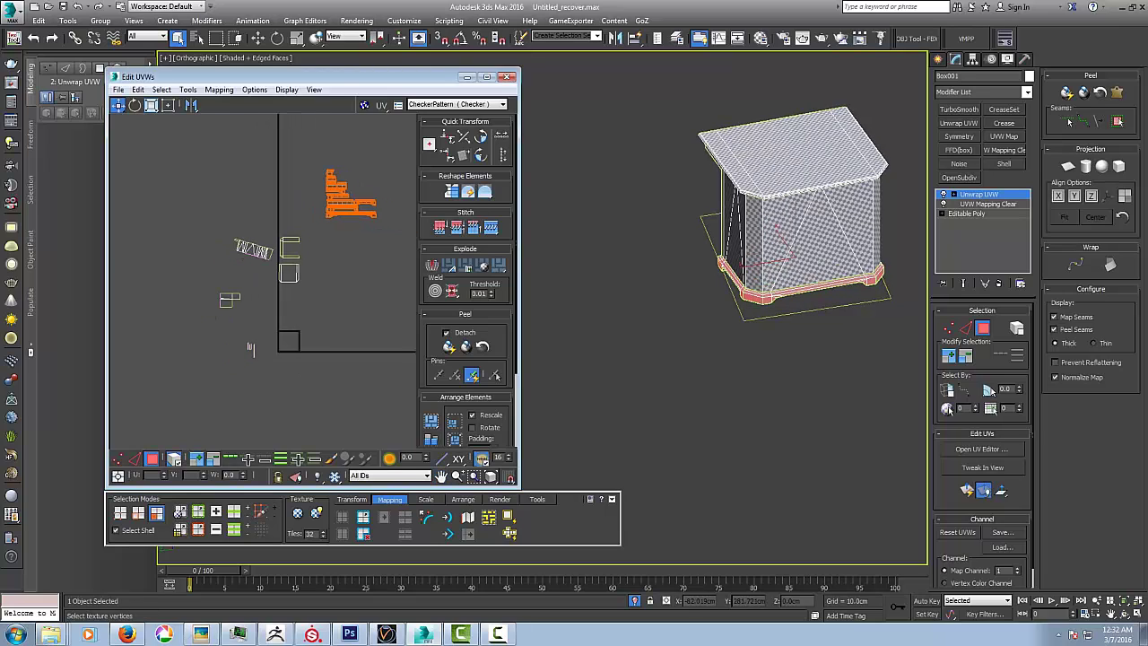
drag(389, 338, 240, 161)
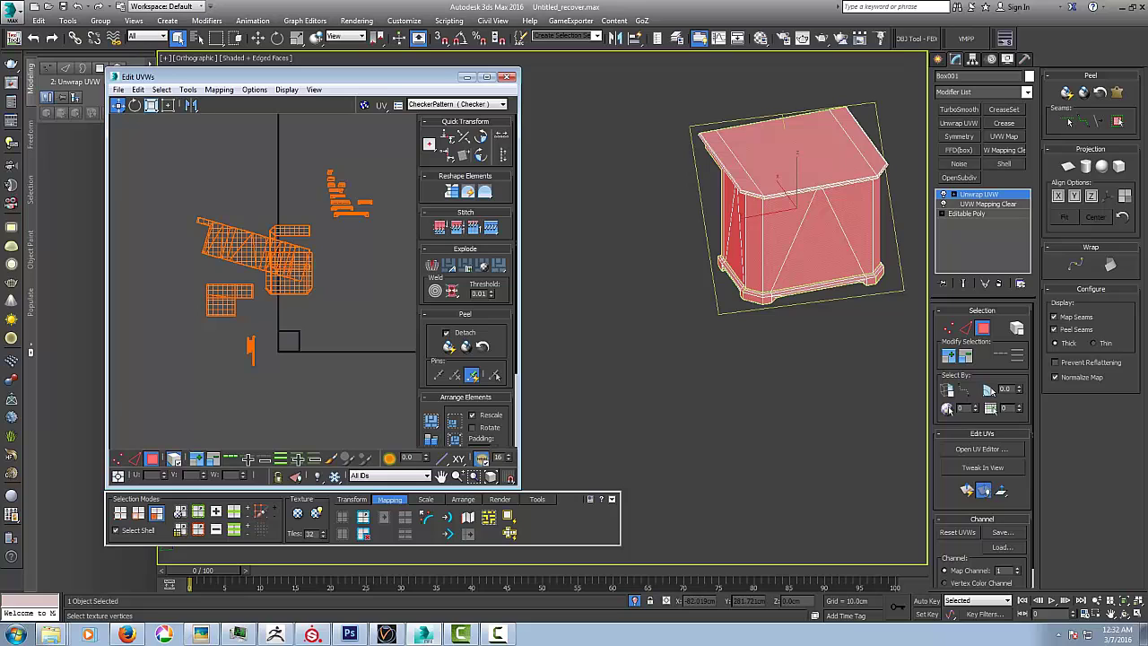
alt+middle_drag(592, 215, 717, 208)
scroll(717, 208, up, 3)
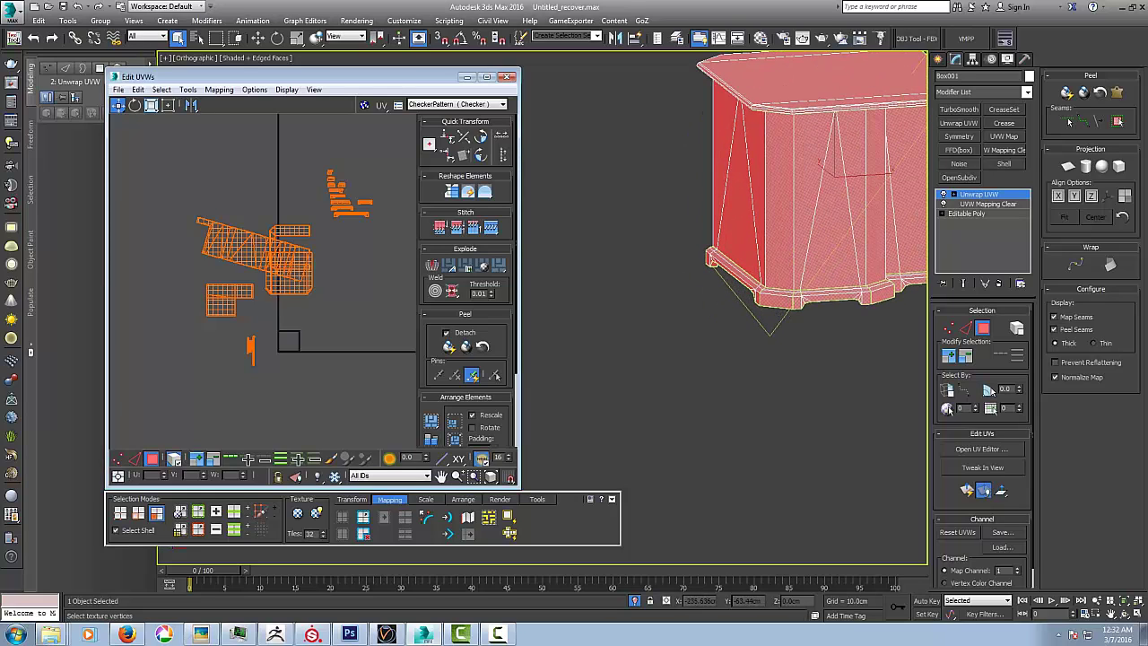
click(431, 420)
- Select the long slanted UV piece of the desk's outer walls and rotate it until it lies horizontal
scroll(271, 344, up, 8)
middle_drag(272, 343, 166, 330)
middle_drag(858, 164, 686, 274)
scroll(712, 275, down, 3)
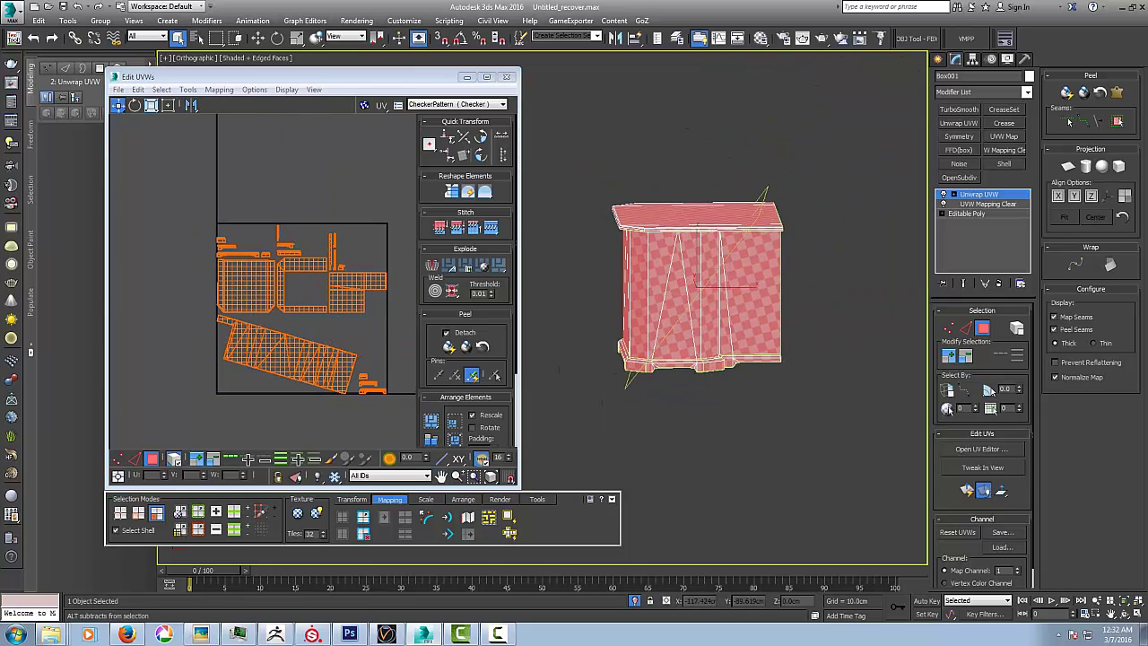
click(269, 417)
click(286, 358)
right_click(286, 358)
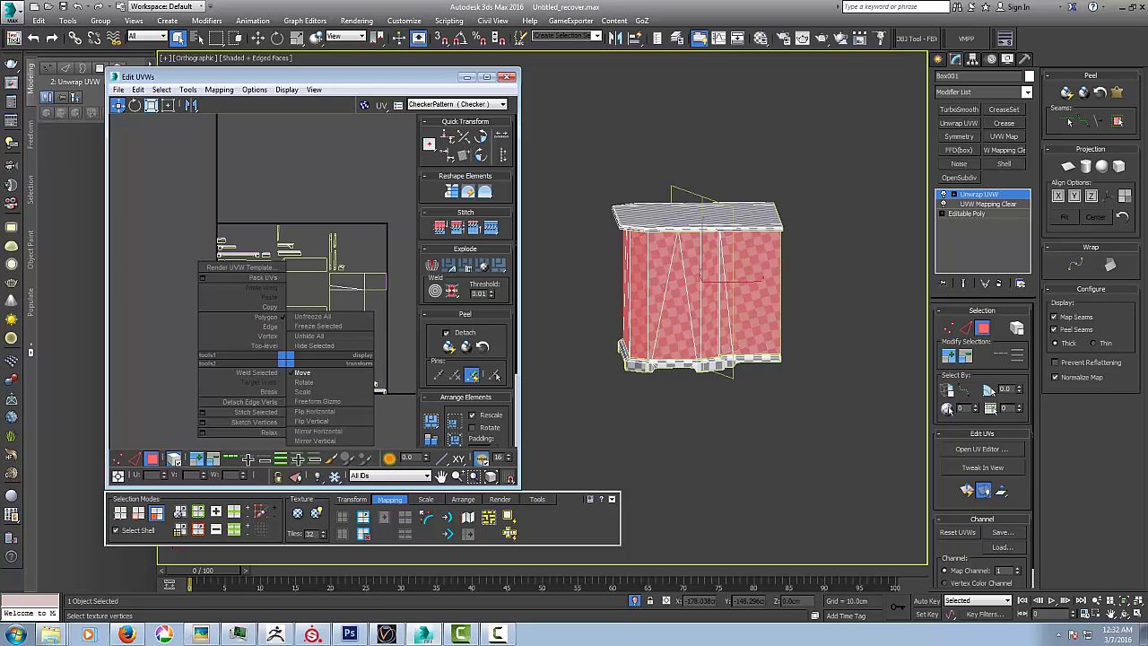
click(301, 382)
mouse_move(287, 367)
mouse_down()
mouse_move(297, 359)
mouse_move(298, 373)
mouse_up()
right_click(297, 359)
click(327, 372)
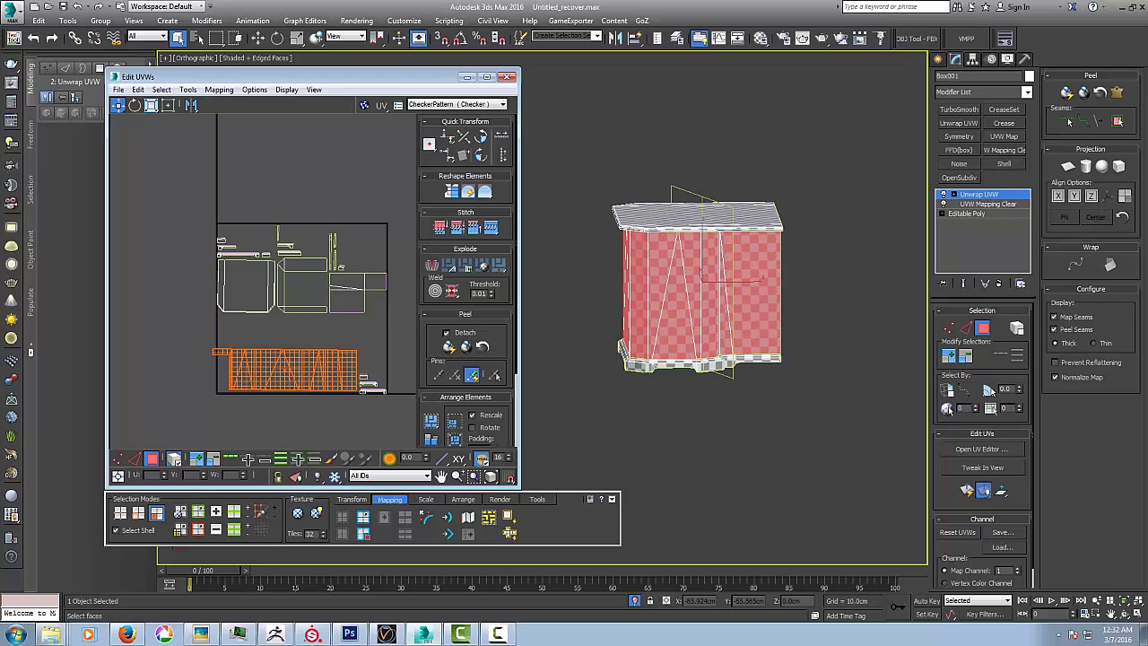
- Select the UV-mapped side wall faces of the desk half and examine the checker pattern on the walls and base trim
alt+middle_drag(677, 345, 740, 351)
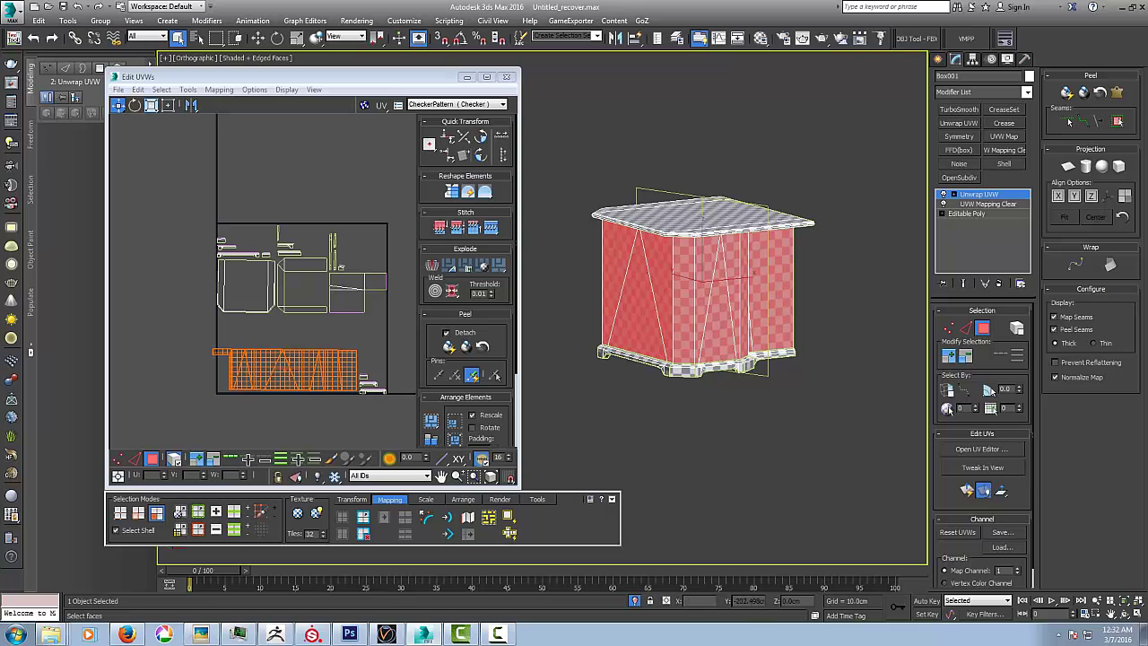
drag(823, 269, 745, 303)
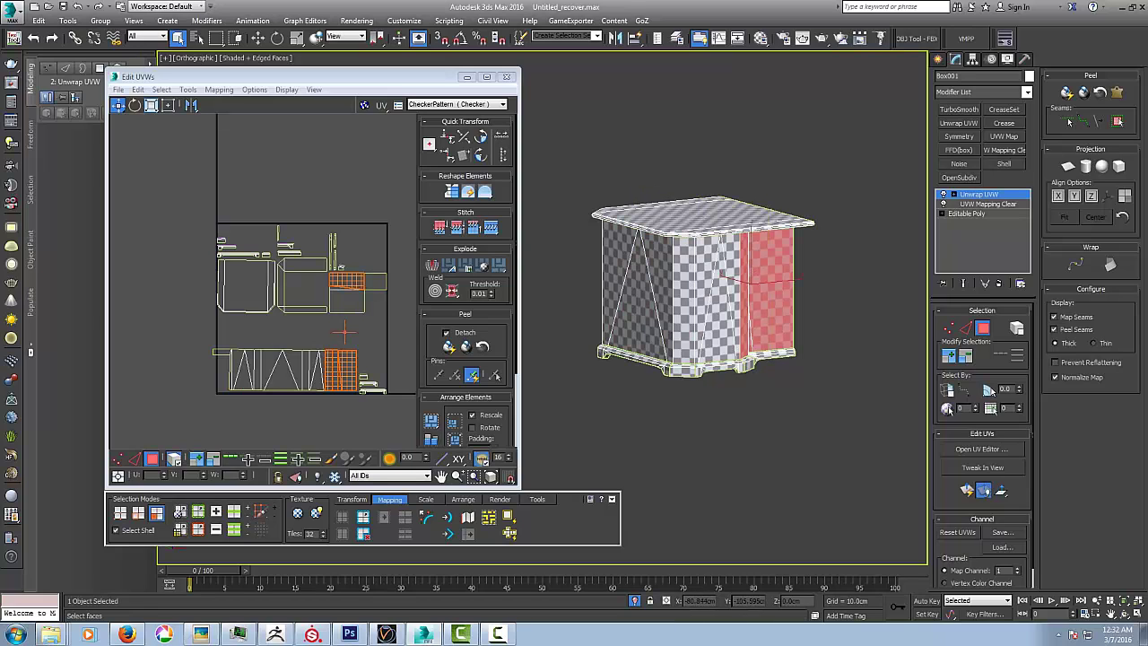
alt+middle_drag(751, 292, 704, 333)
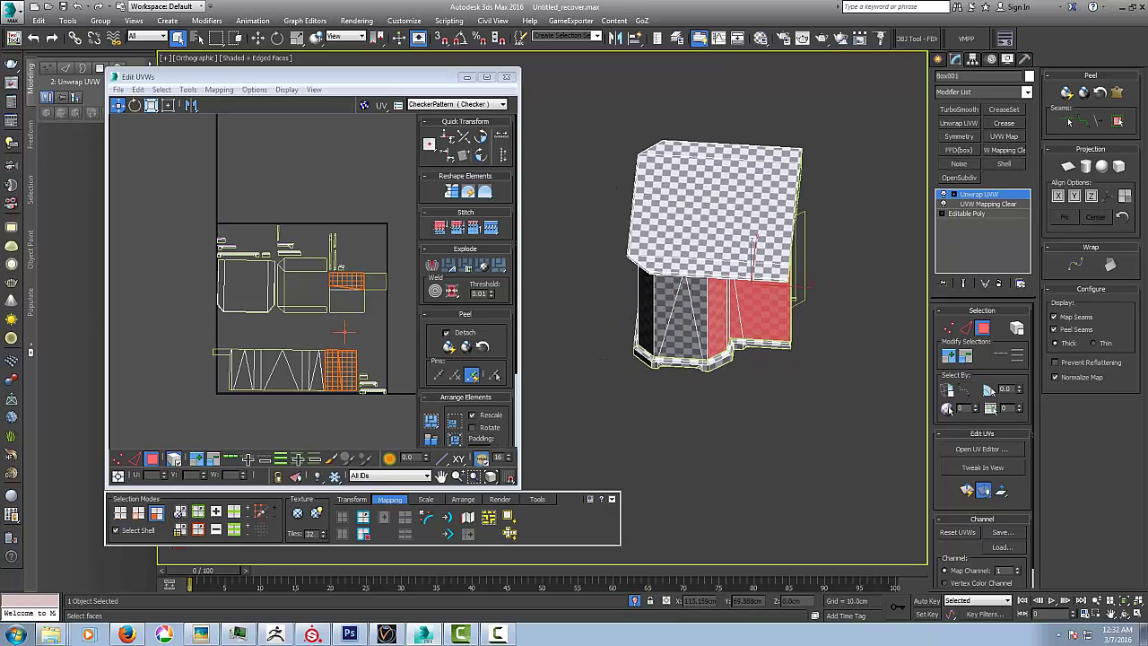
alt+middle_drag(708, 408, 717, 384)
scroll(732, 357, up, 5)
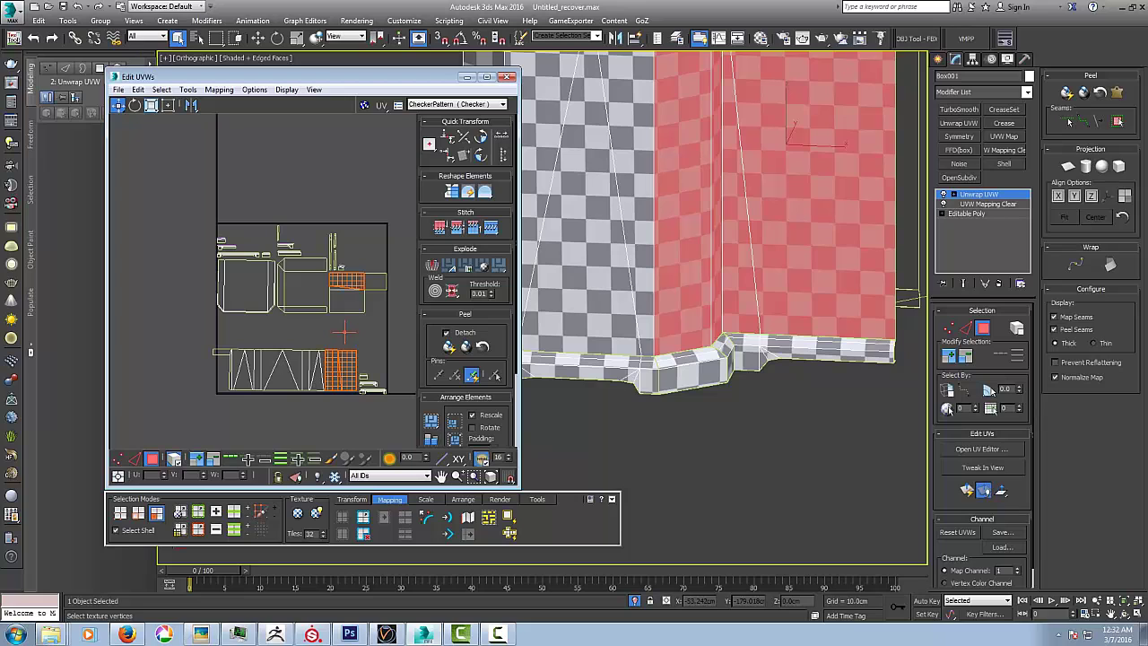
middle_drag(344, 332, 276, 294)
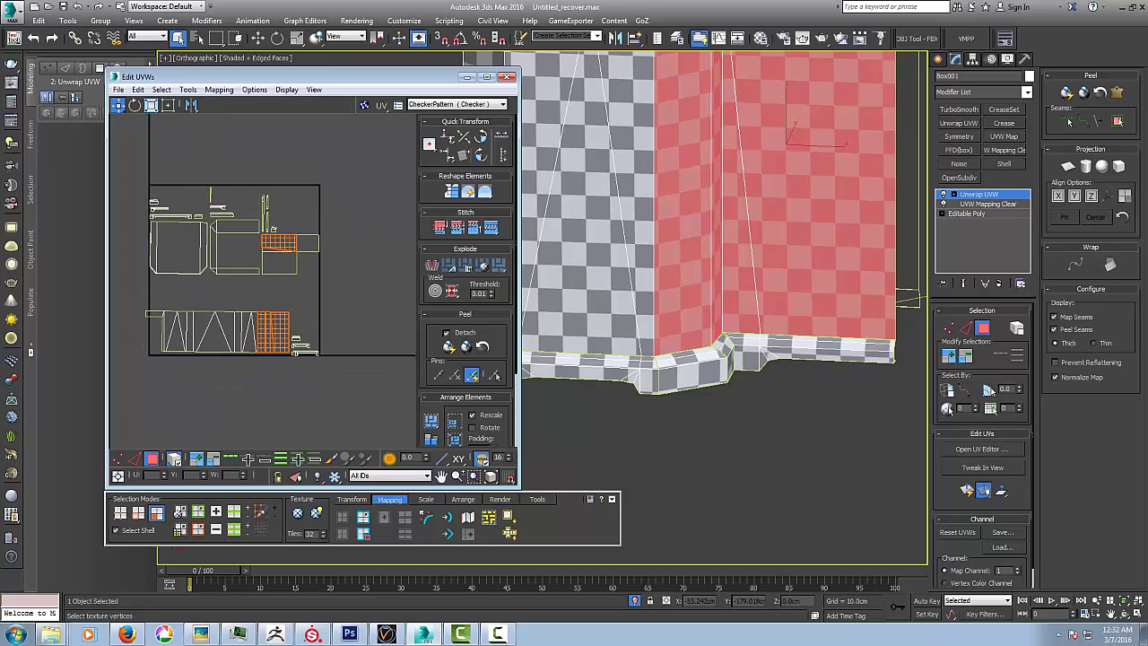
middle_drag(681, 251, 747, 292)
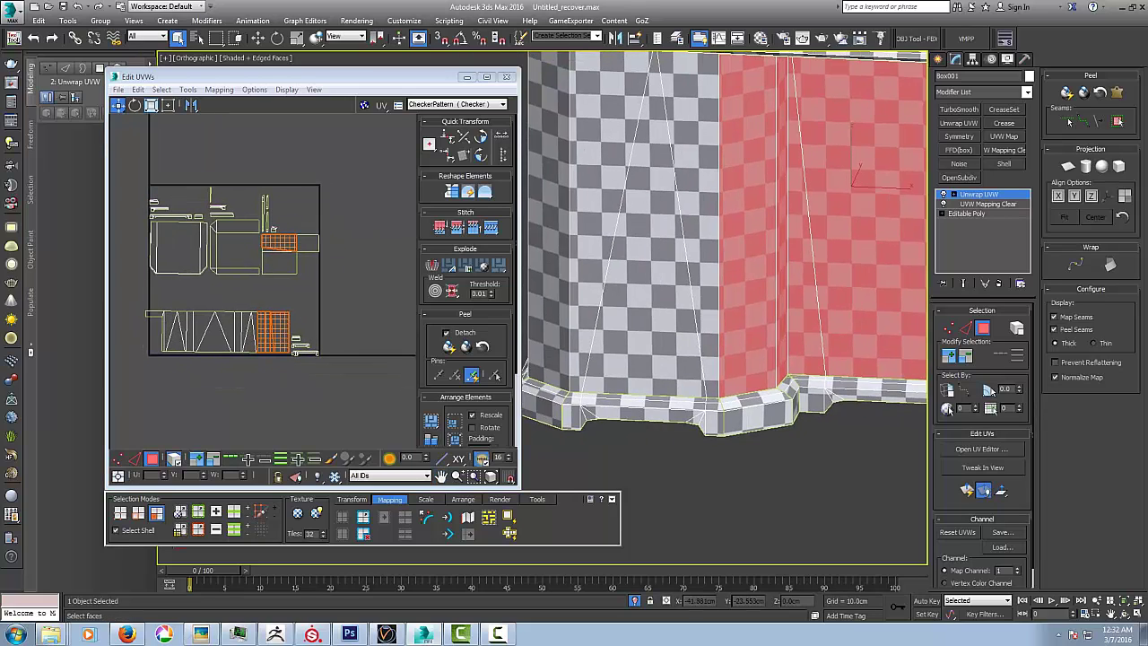
scroll(720, 215, down, 4)
alt+middle_drag(720, 216, 788, 268)
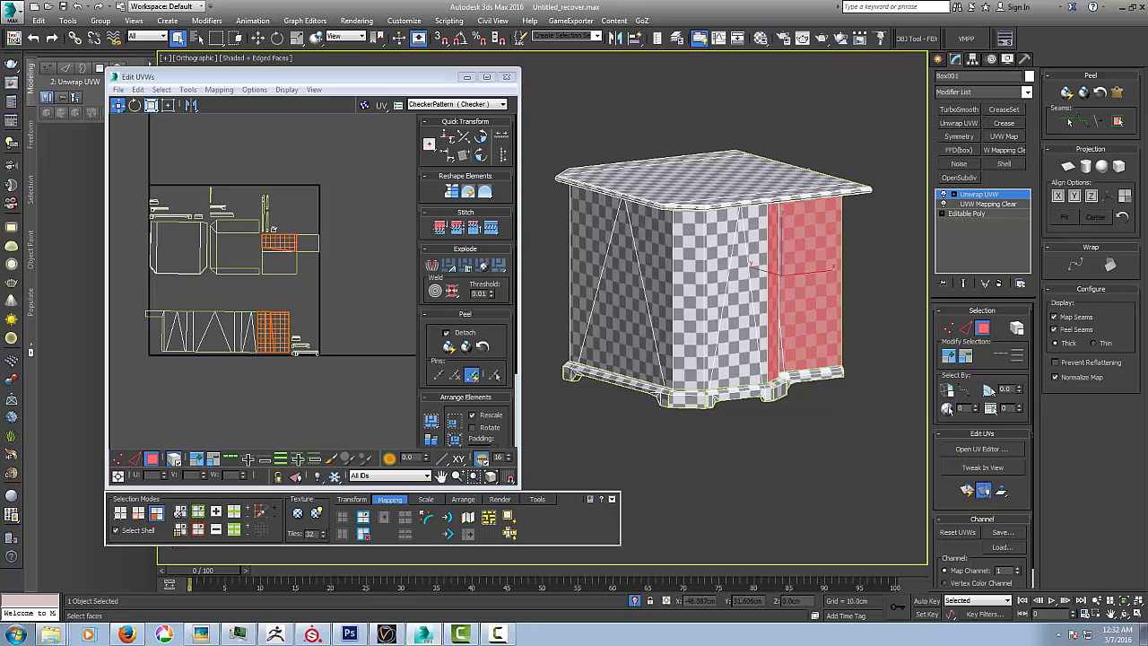
middle_drag(276, 294, 313, 285)
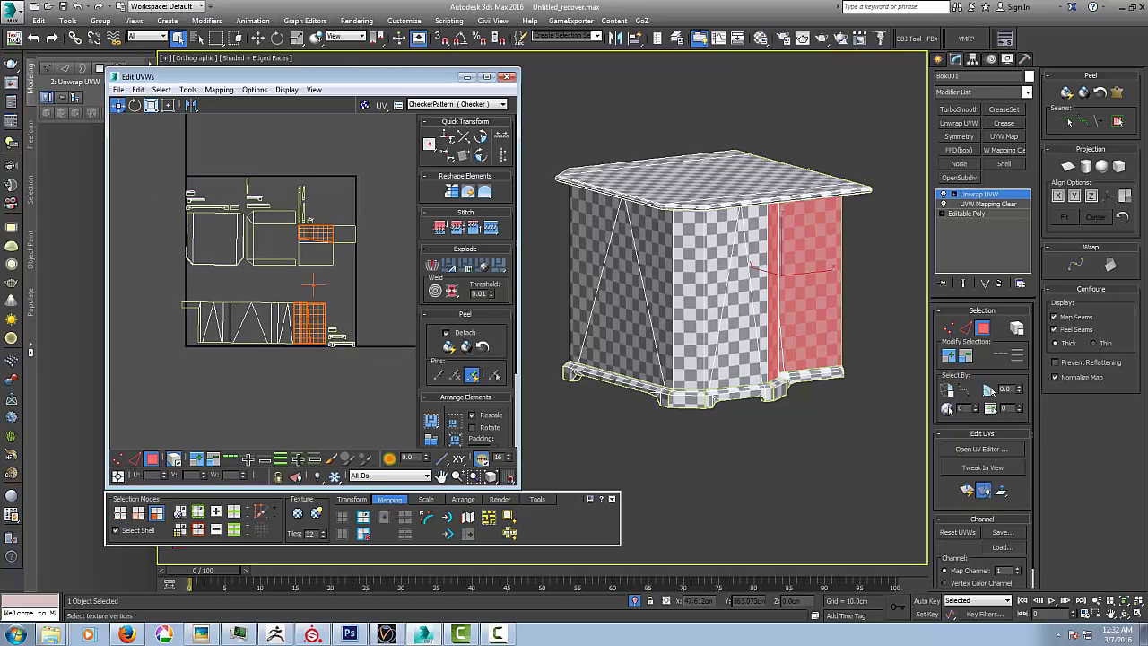
- Select all UV pieces and compare the packed layout with the checker pattern on the desk's top, walls and trim
key(ctrl+a)
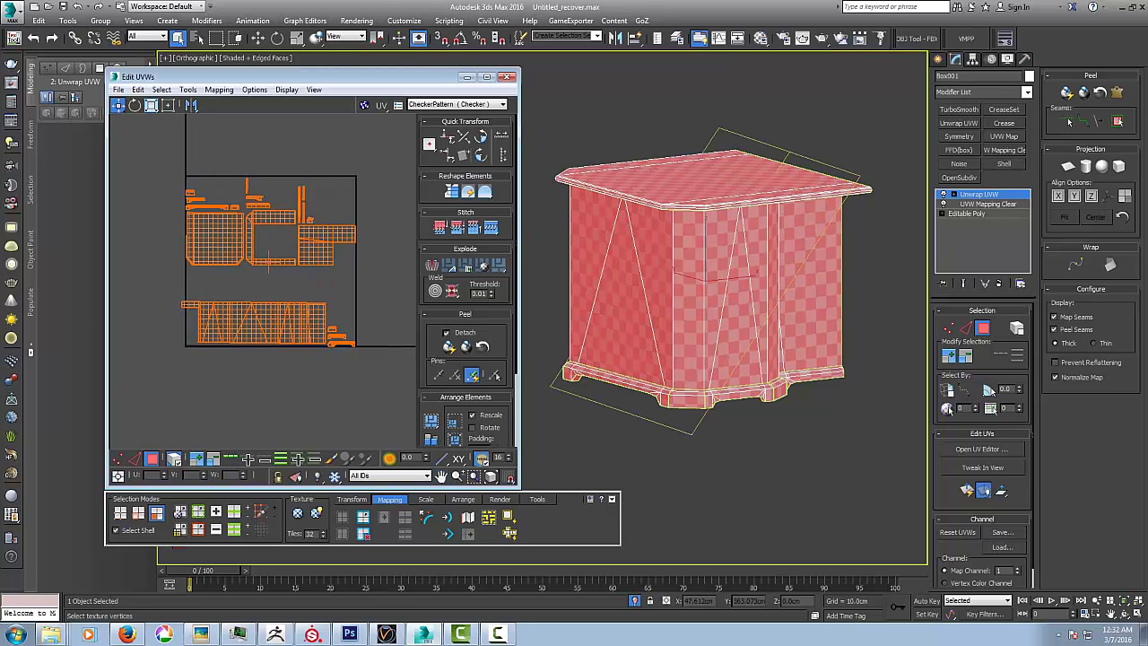
mouse_move(556, 127)
alt+middle_down()
mouse_move(628, 163)
mouse_move(583, 131)
mouse_move(573, 141)
alt+middle_up()
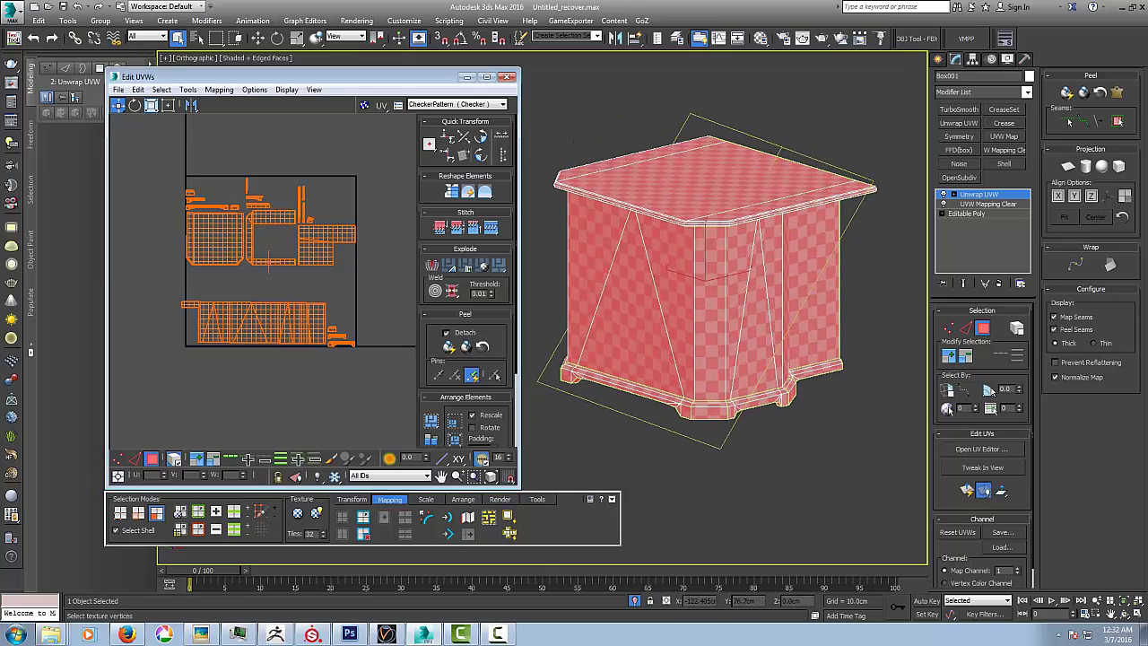
middle_drag(269, 262, 250, 254)
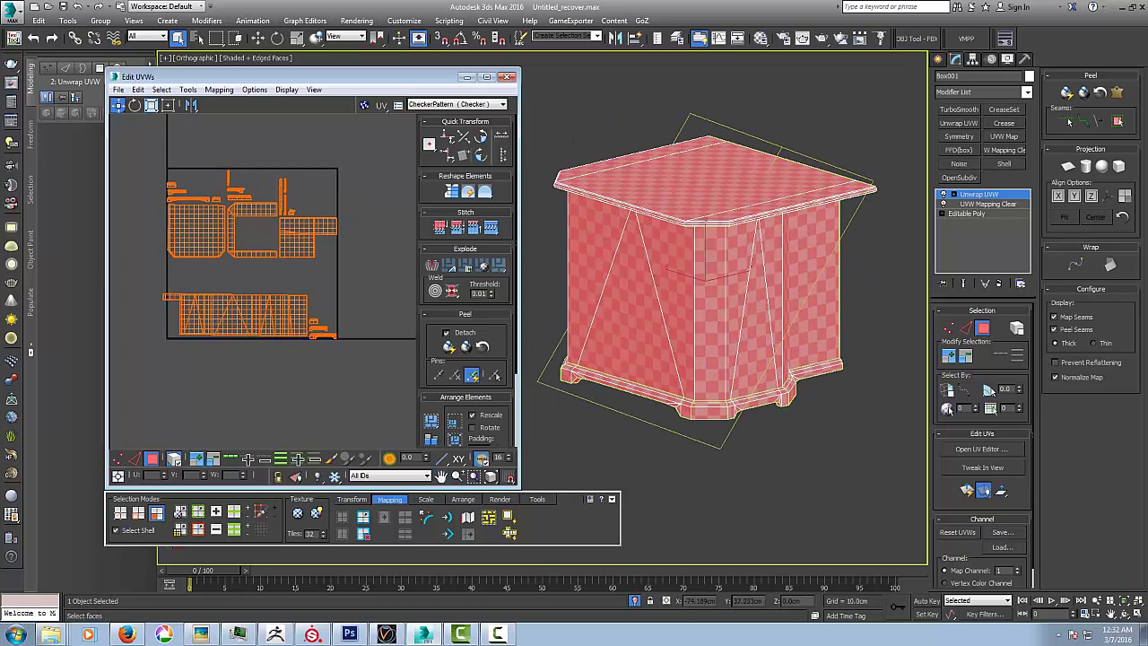
mouse_move(708, 278)
middle_down()
mouse_move(677, 267)
mouse_move(697, 266)
middle_up()
scroll(262, 293, down, 5)
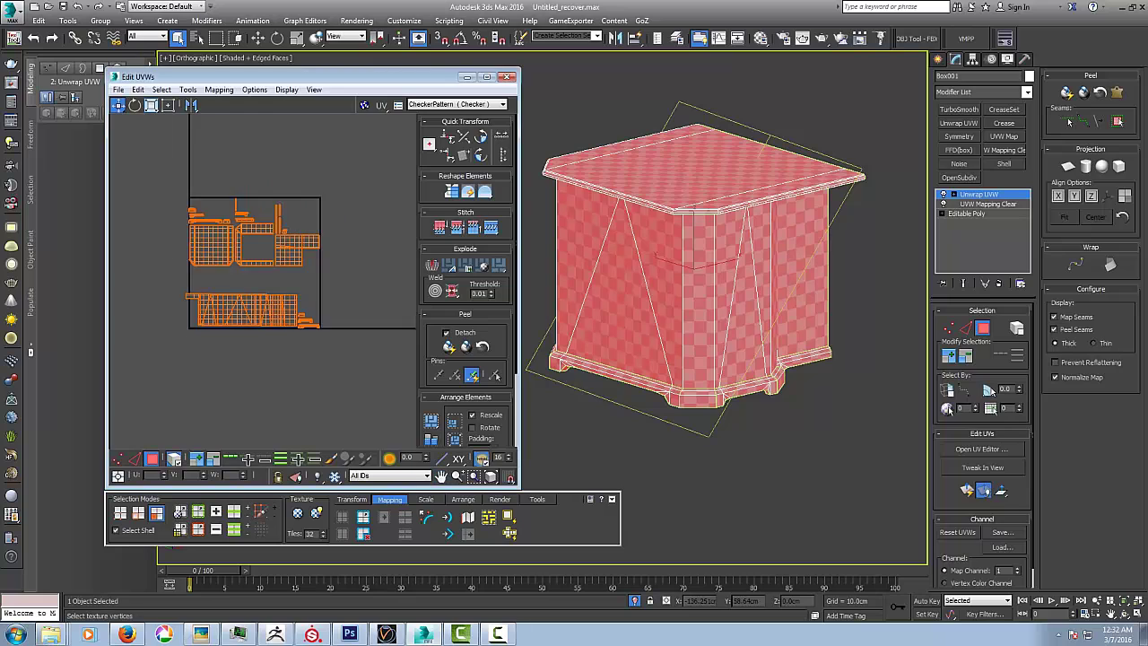
scroll(262, 243, up, 8)
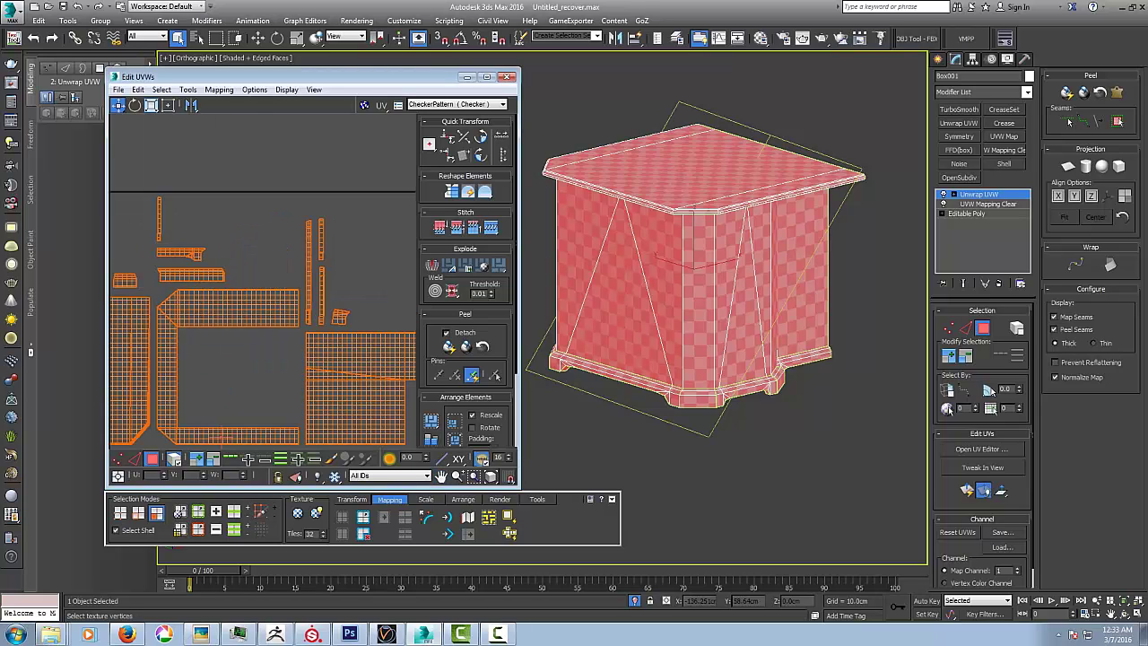
middle_drag(226, 339, 264, 220)
scroll(264, 221, down, 3)
alt+middle_drag(708, 278, 642, 513)
scroll(641, 439, up, 7)
scroll(642, 439, down, 4)
scroll(618, 332, down, 6)
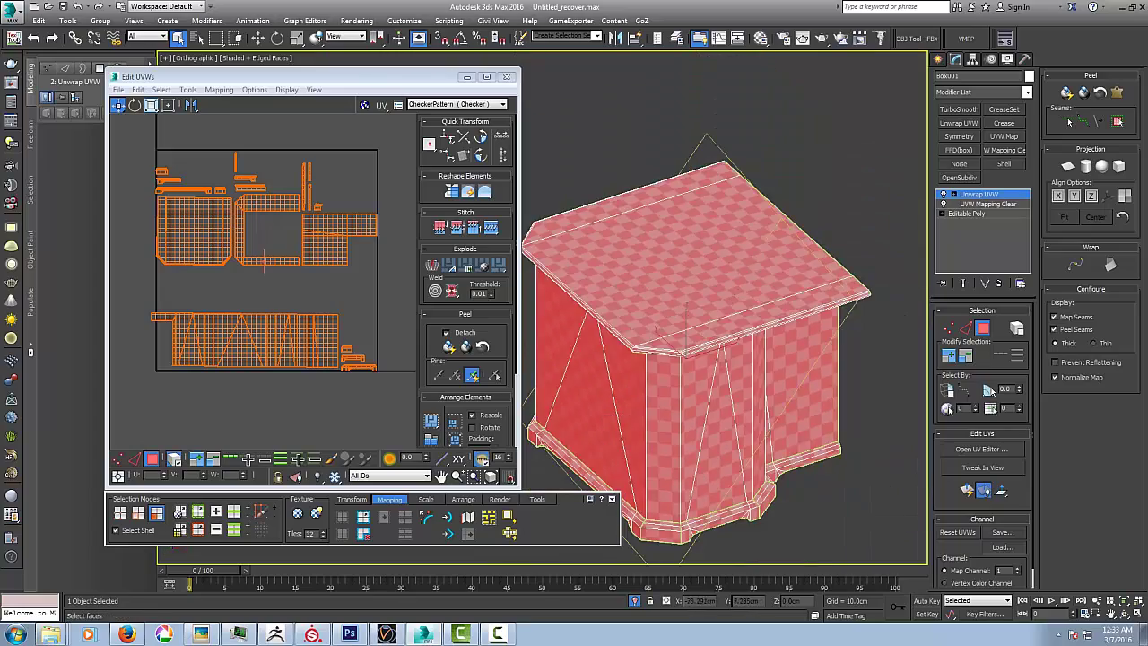
alt+middle_drag(708, 358, 628, 211)
alt+middle_drag(538, 475, 596, 529)
scroll(663, 485, up, 4)
middle_drag(663, 484, 615, 459)
scroll(690, 410, down, 5)
- Collapse the Unwrap UVW modifier into the desk half's Editable Poly
right_click(976, 195)
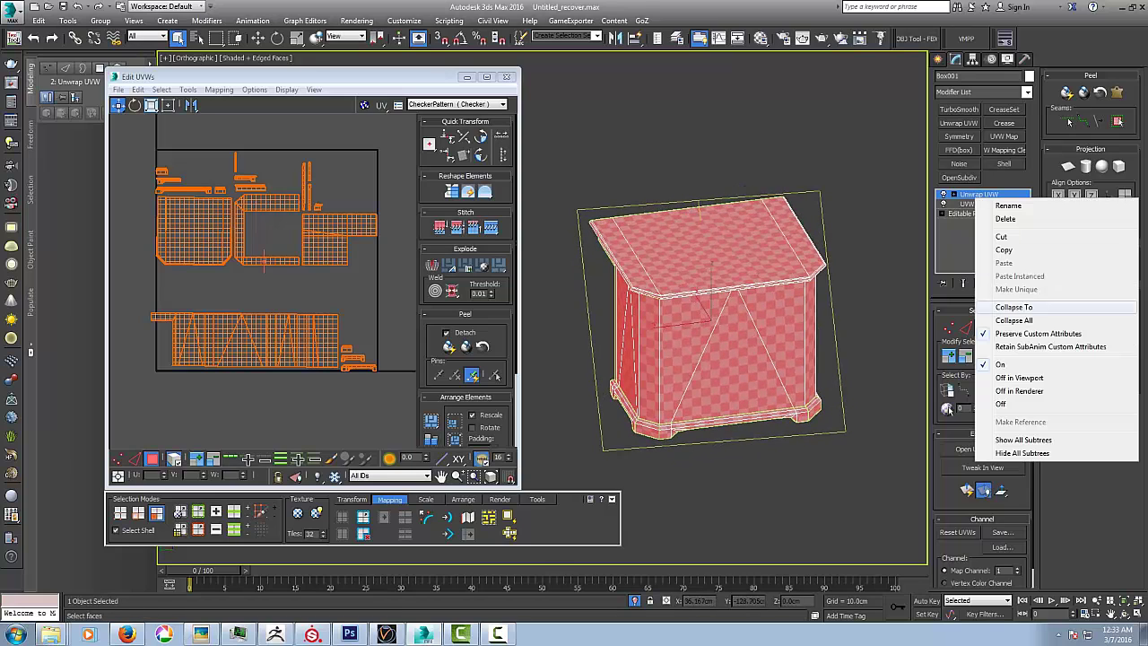
click(1004, 305)
middle_drag(708, 296, 498, 274)
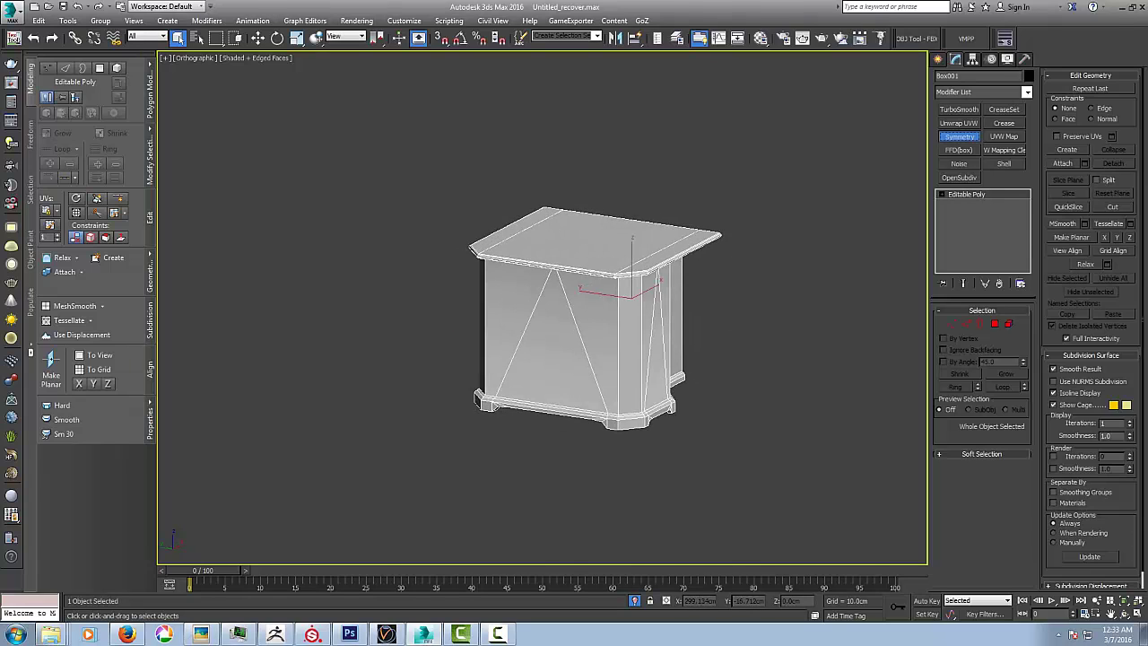
- Mirror the desk half into a full desk with a Symmetry modifier on the X axis with Flip enabled
click(959, 136)
click(959, 344)
alt+middle_drag(717, 305, 556, 300)
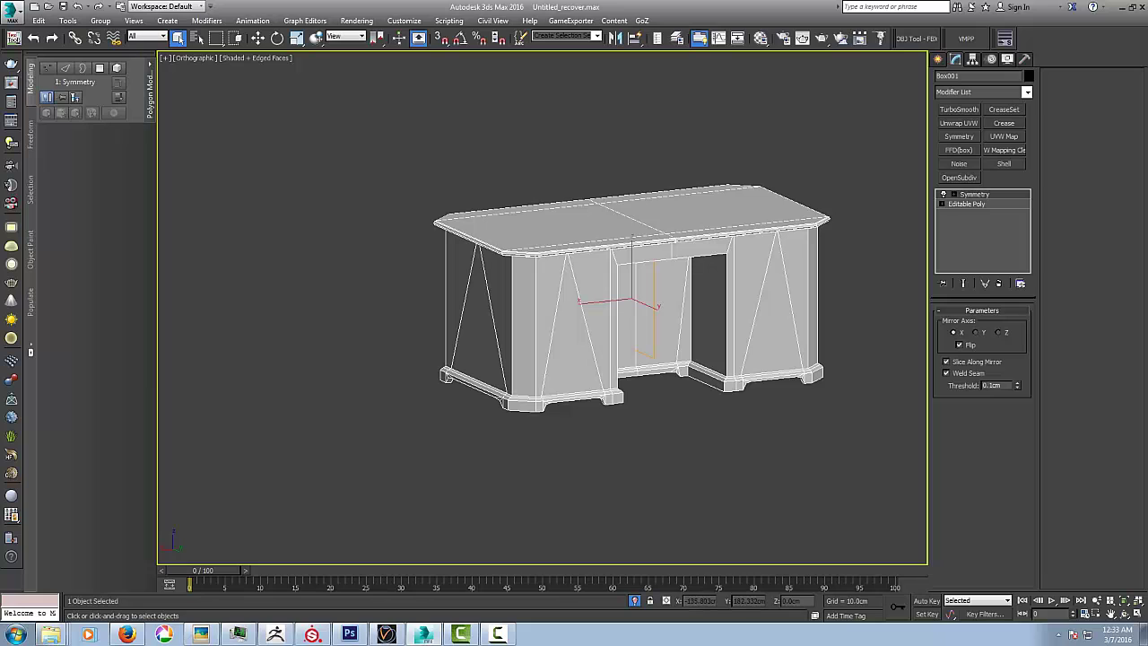
- Apply a new Unwrap UVW modifier to the full mirrored desk and open its UV layout
click(959, 122)
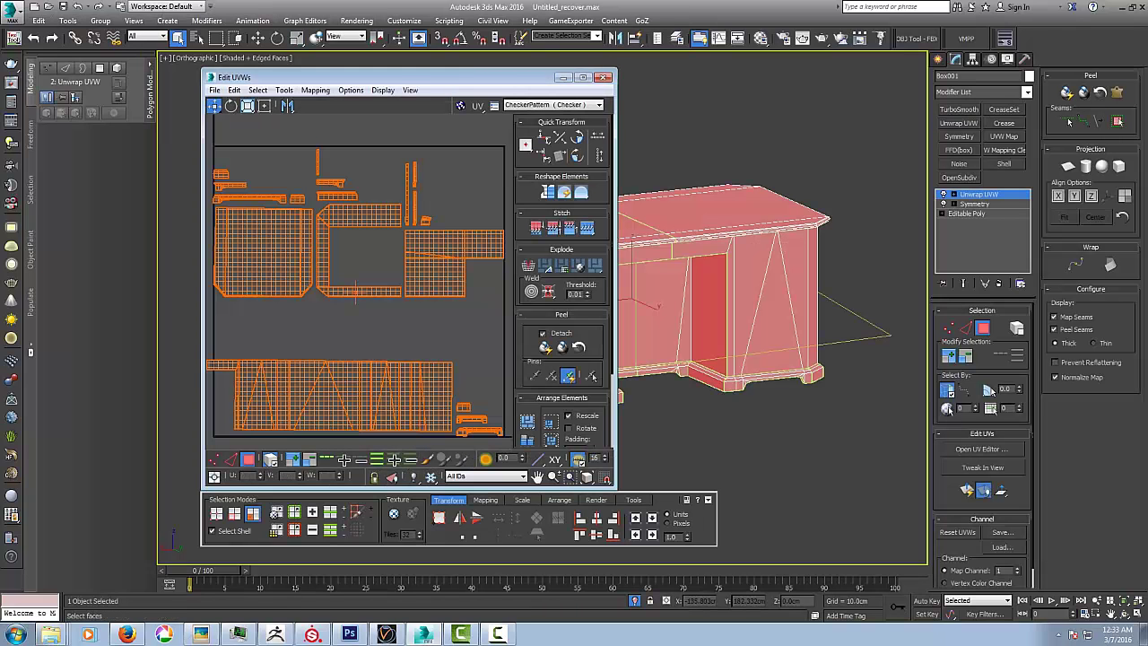
middle_drag(403, 279, 340, 261)
scroll(340, 261, down, 3)
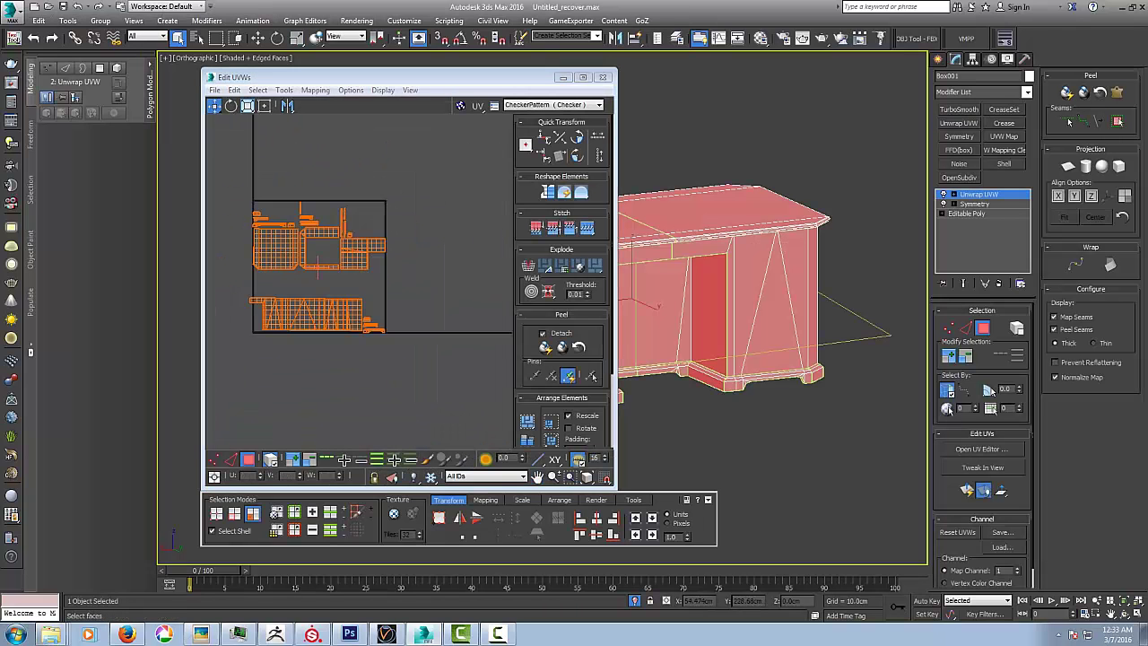
- Select the faces of one desk half and move their overlapping UV layout sideways out of the UV tile
middle_drag(718, 314, 814, 297)
alt+middle_drag(814, 298, 812, 372)
scroll(762, 331, down, 5)
key(f)
scroll(717, 332, down, 2)
scroll(808, 345, down, 2)
alt+middle_drag(812, 323, 695, 399)
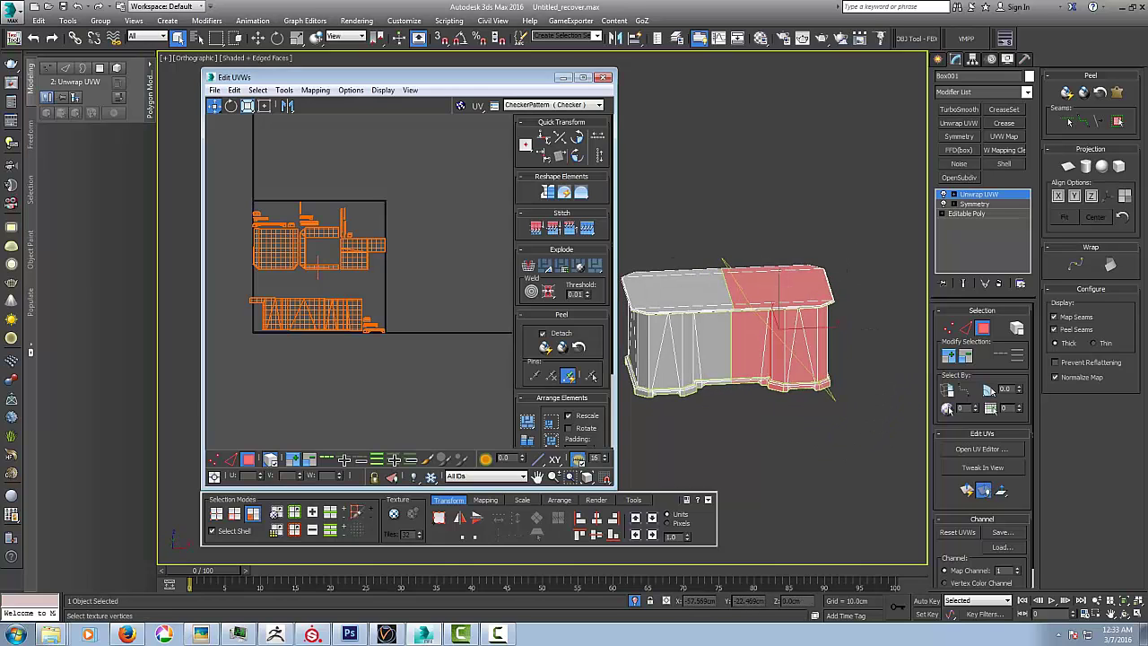
drag(315, 309, 467, 314)
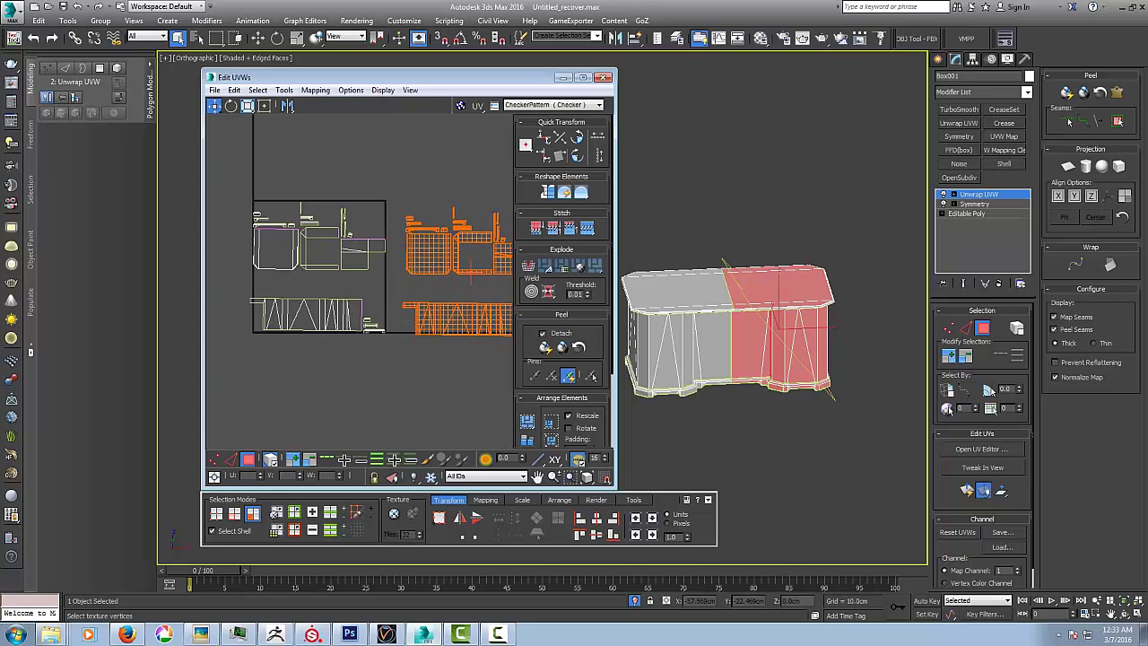
middle_drag(467, 314, 428, 296)
alt+middle_drag(762, 394, 888, 395)
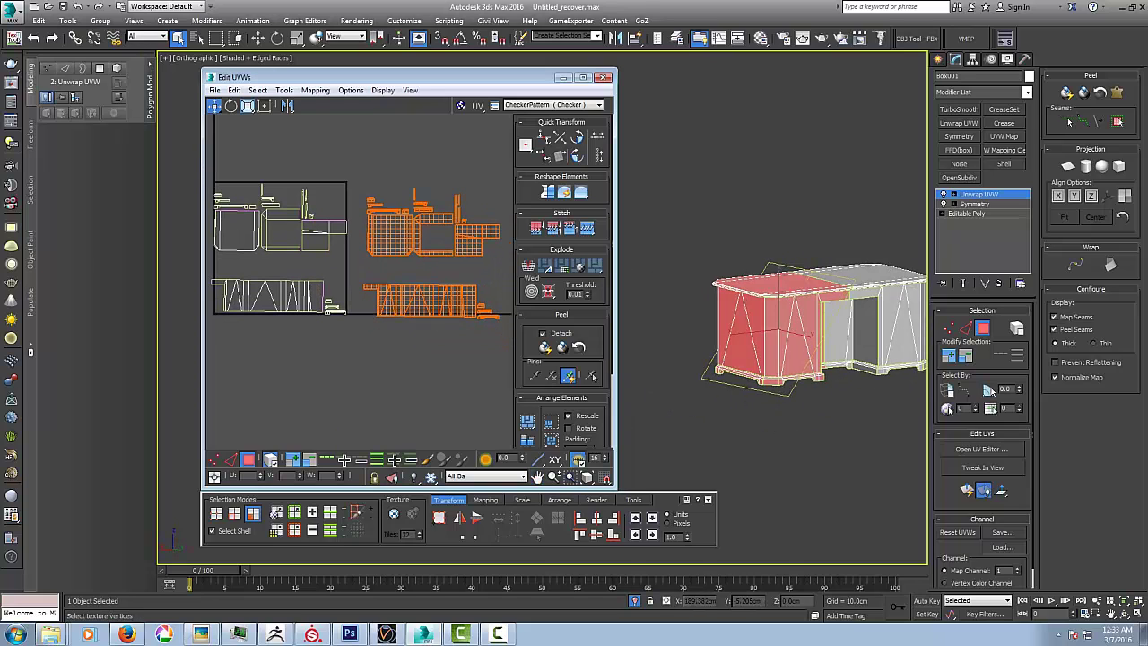
mouse_move(807, 394)
alt+middle_down()
mouse_move(820, 381)
mouse_move(803, 385)
alt+middle_up()
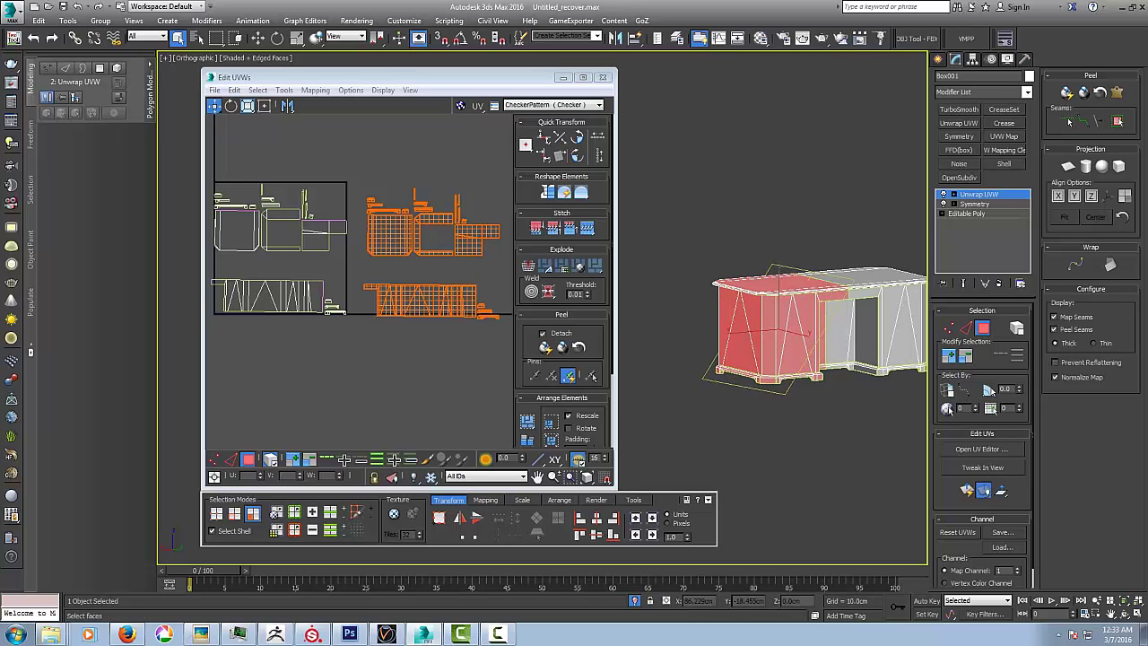
mouse_move(807, 385)
alt+middle_down()
mouse_move(789, 404)
mouse_move(784, 391)
mouse_move(797, 393)
alt+middle_up()
mouse_move(359, 269)
middle_down()
mouse_move(372, 279)
mouse_move(345, 269)
middle_up()
- Clear the selection and move the L-shaped panel piece of each UV layout up above its layout
key(ctrl+d)
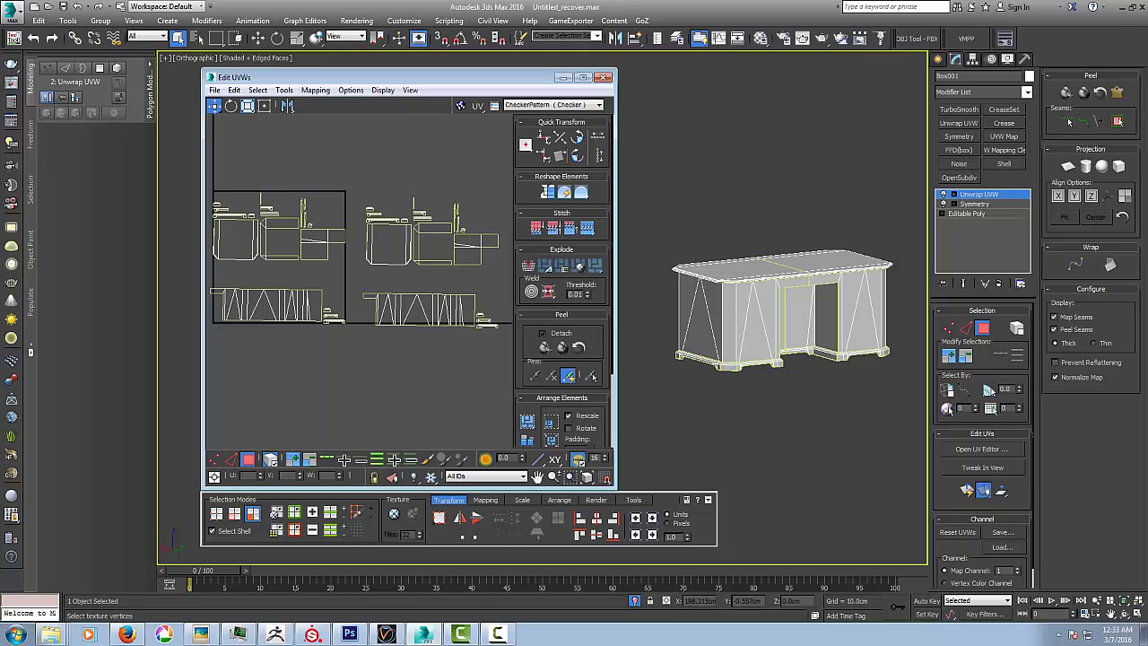
drag(322, 246, 393, 168)
middle_drag(393, 169, 340, 189)
drag(426, 270, 446, 182)
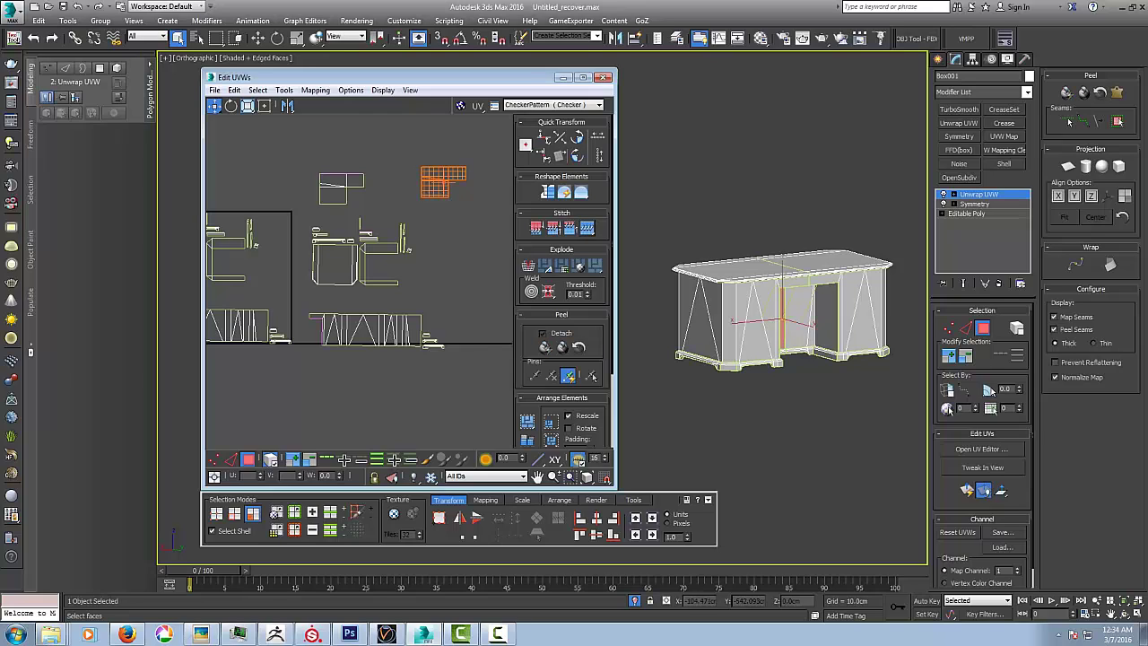
- Select the upper edges of the first L-shaped UV piece and compare them with the matching edges on the mirrored copy
key(1)
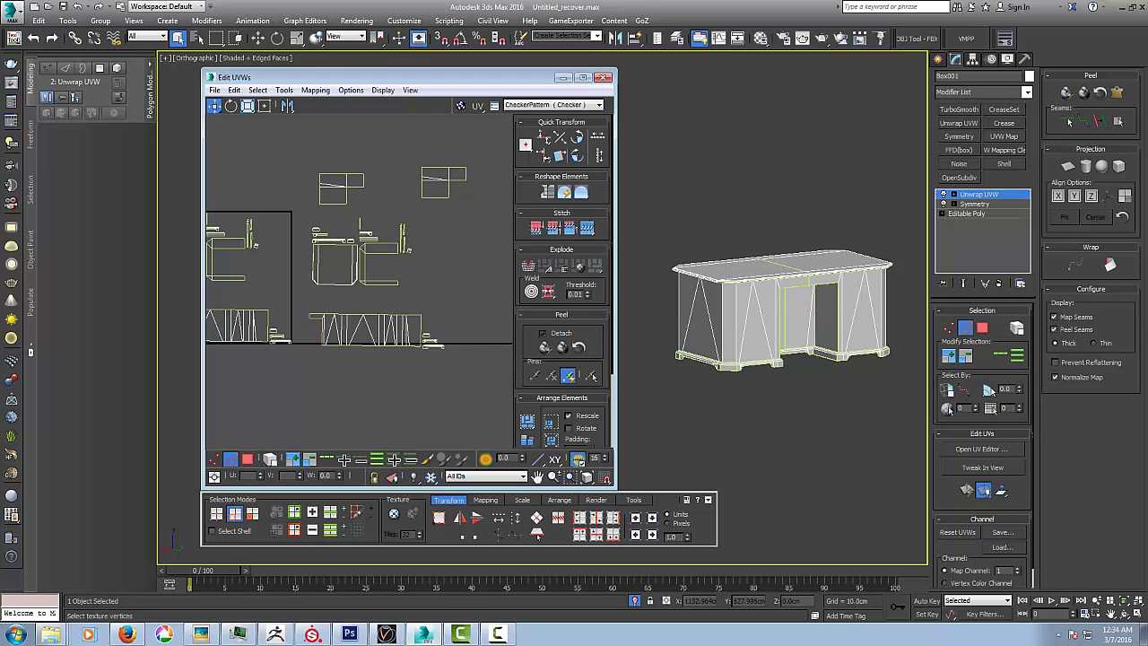
double_click(333, 174)
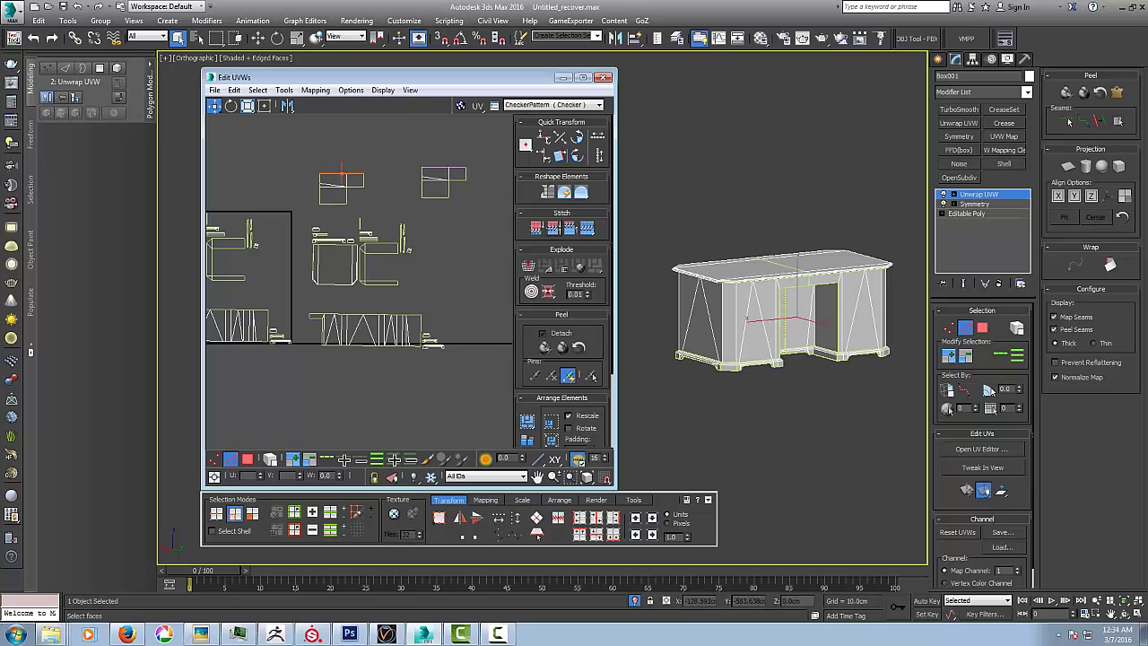
key(3)
scroll(384, 208, down, 3)
middle_drag(314, 206, 235, 238)
scroll(380, 213, up, 6)
scroll(410, 269, down, 5)
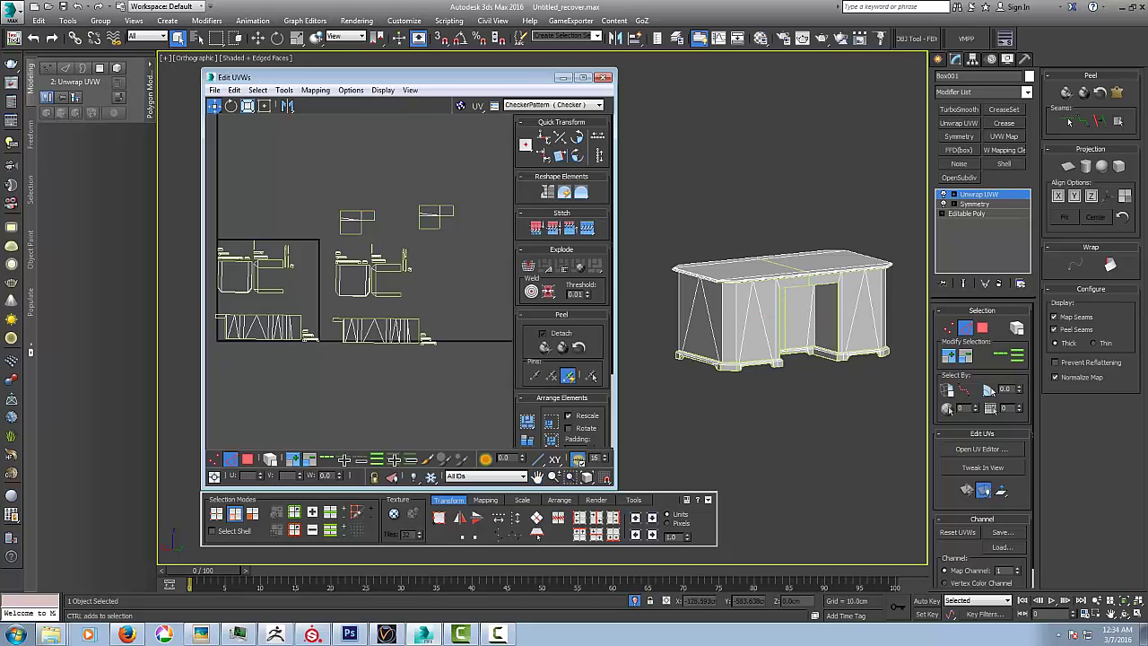
- Undo the moves of the L-shaped pieces and of the desk half's UV layout
key(ctrl+z)
key(ctrl+z)
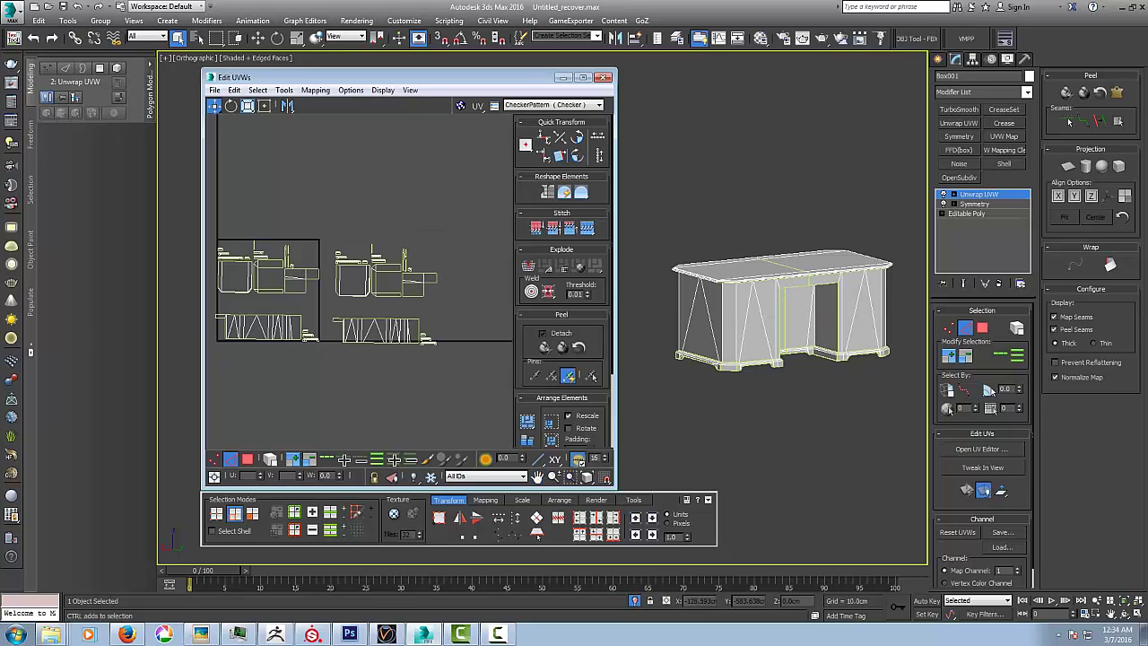
key(ctrl+z)
middle_drag(359, 278, 420, 288)
alt+middle_drag(778, 318, 683, 317)
alt+middle_drag(683, 316, 651, 316)
- Select all faces, deselect one desk half, and move the remaining half's UV layout diagonally above and outside the UV tile
key(3)
key(ctrl+a)
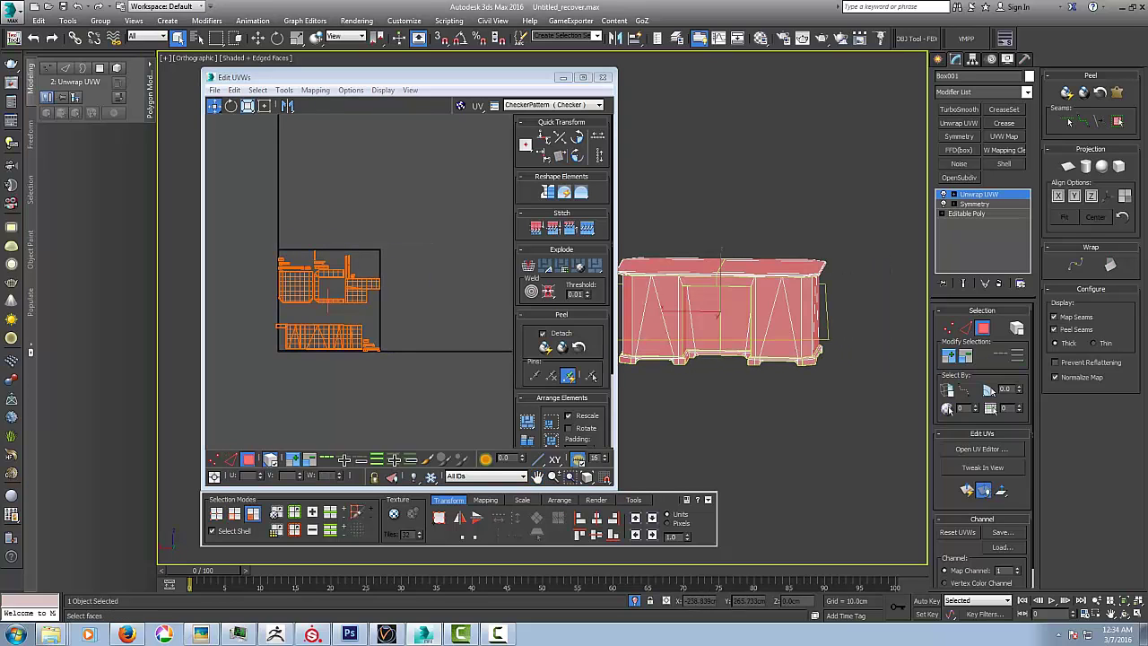
alt+drag(856, 225, 728, 394)
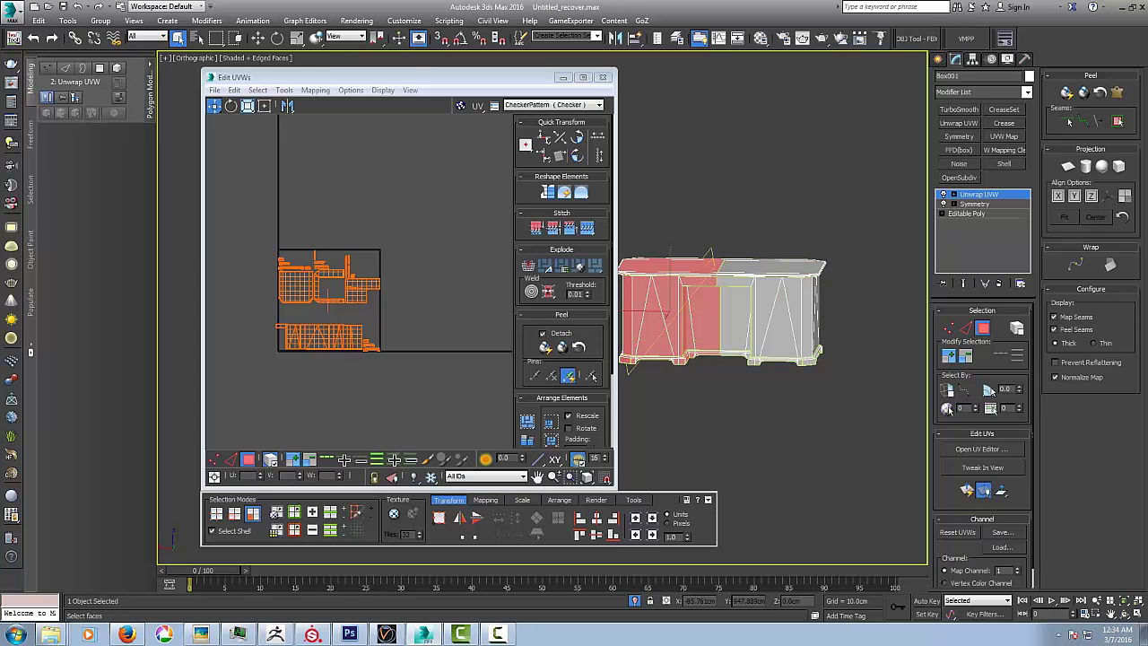
drag(332, 285, 451, 184)
- Select the inverted polygons and check which UV pieces of the two layouts are flipped
right_click(430, 246)
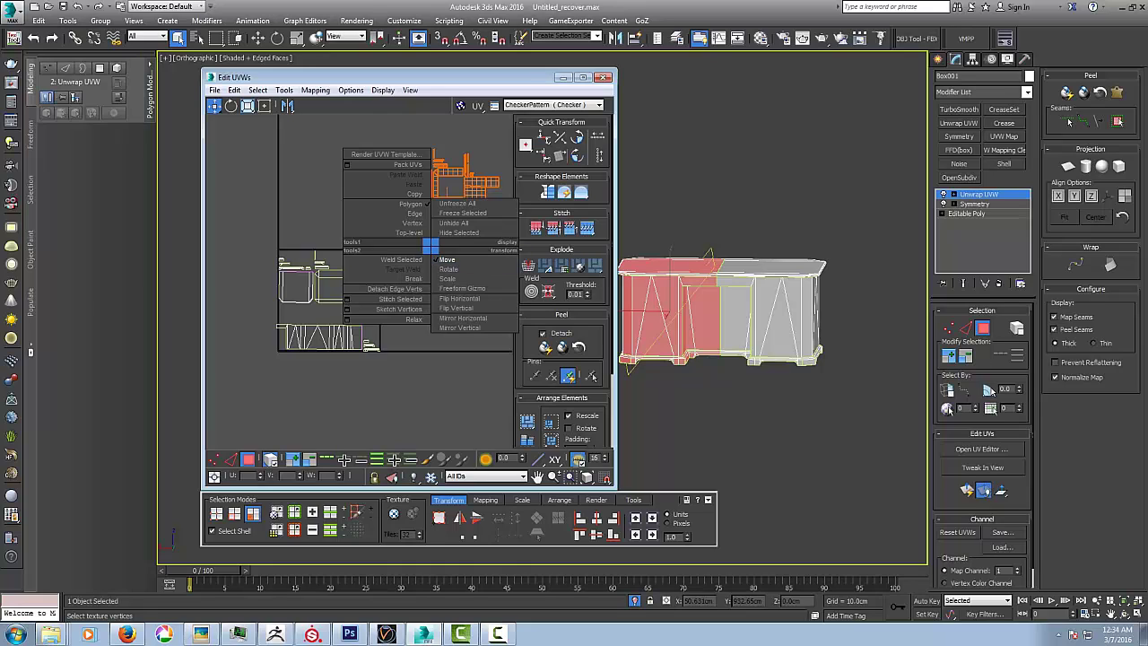
click(257, 90)
click(257, 91)
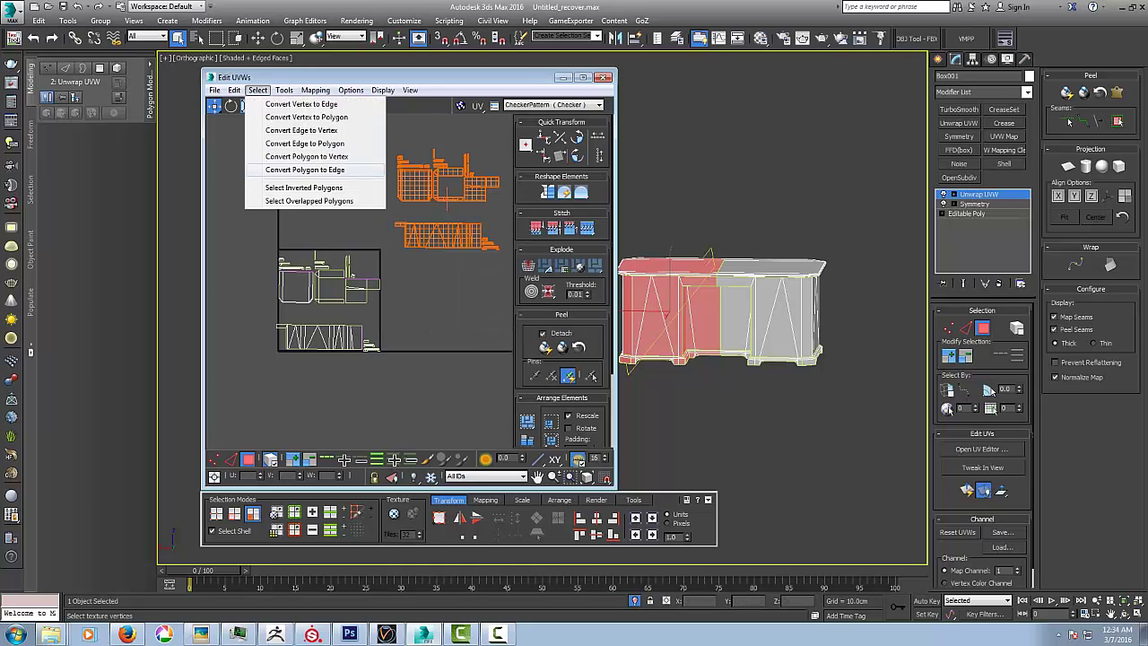
click(358, 188)
middle_drag(389, 226, 412, 211)
scroll(285, 286, up, 3)
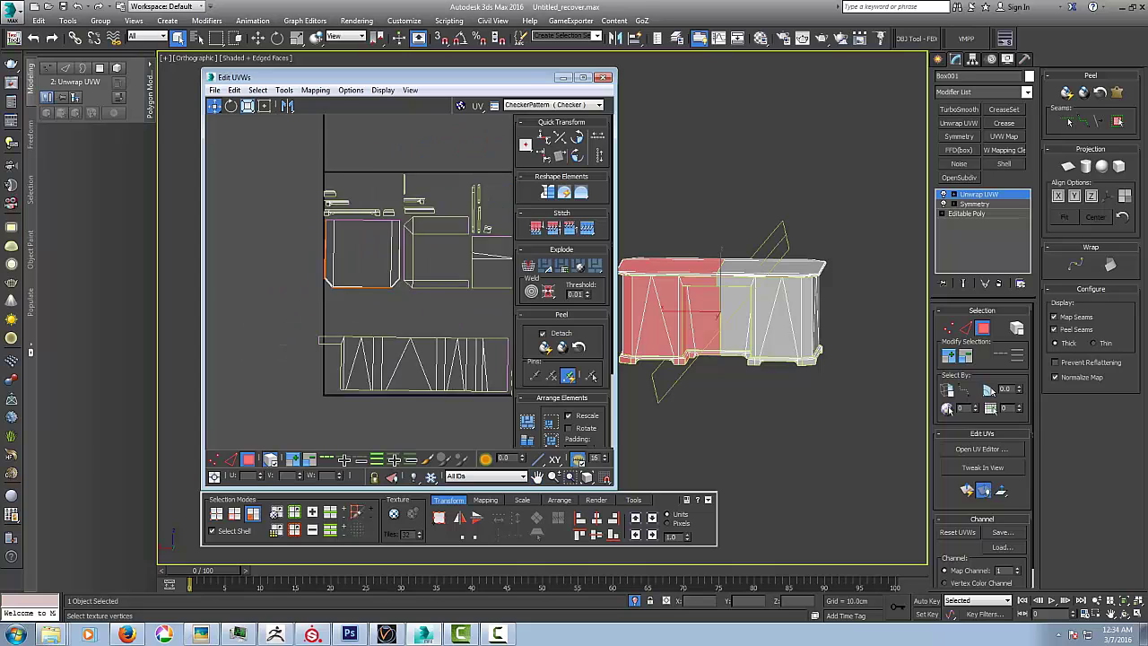
scroll(335, 264, down, 3)
middle_drag(335, 264, 241, 314)
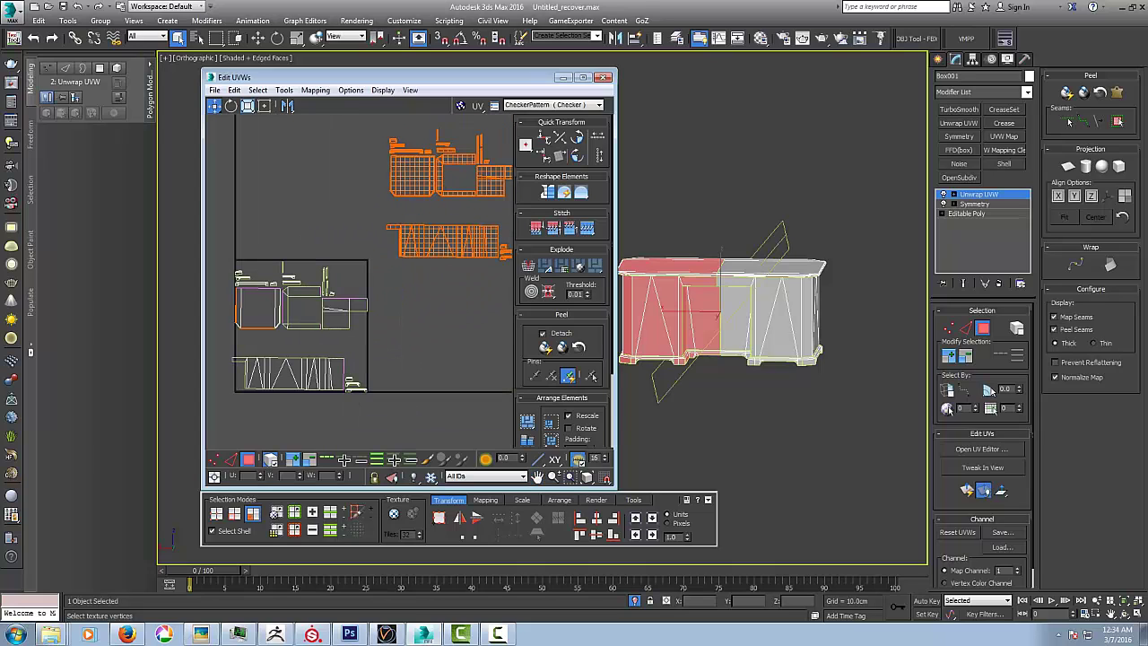
middle_drag(377, 230, 321, 275)
right_click(407, 287)
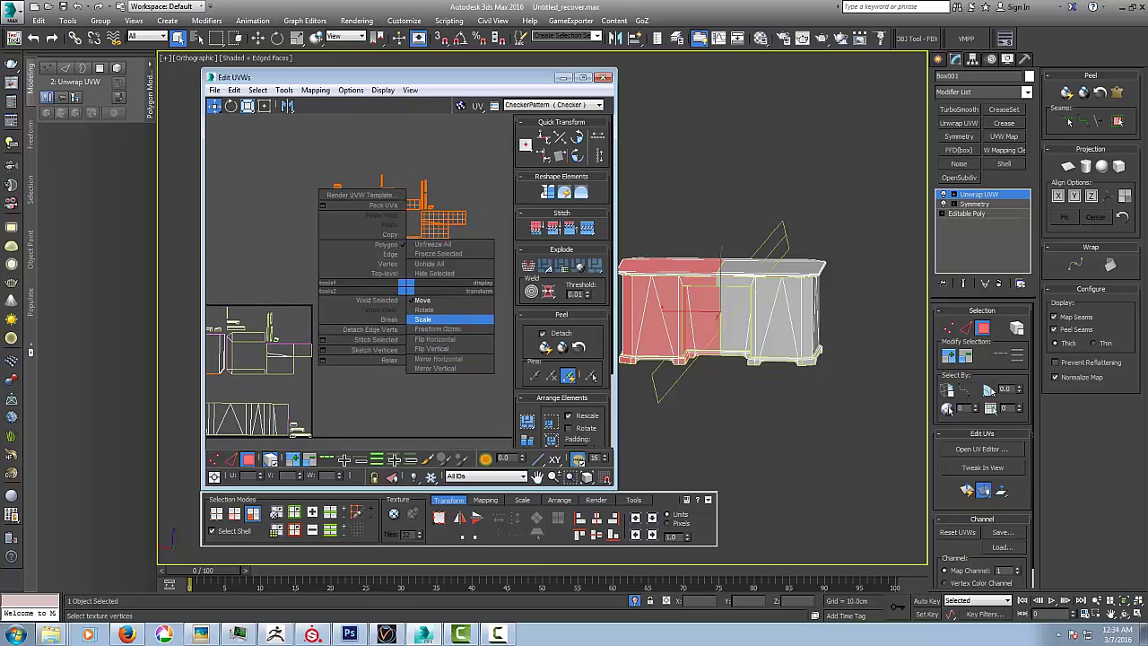
click(438, 358)
middle_drag(376, 314, 392, 254)
scroll(445, 254, down, 2)
key(ctrl+z)
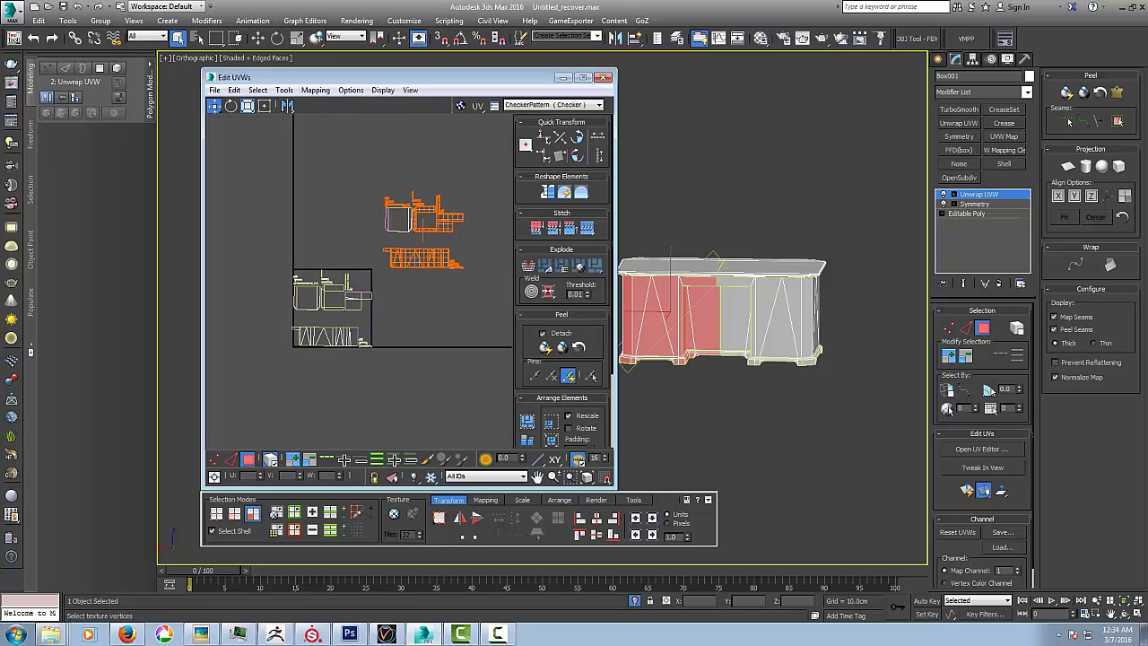
- Select the entire displaced UV layout, including its tabletop piece, and mirror it horizontally
scroll(390, 278, up, 2)
scroll(287, 304, up, 5)
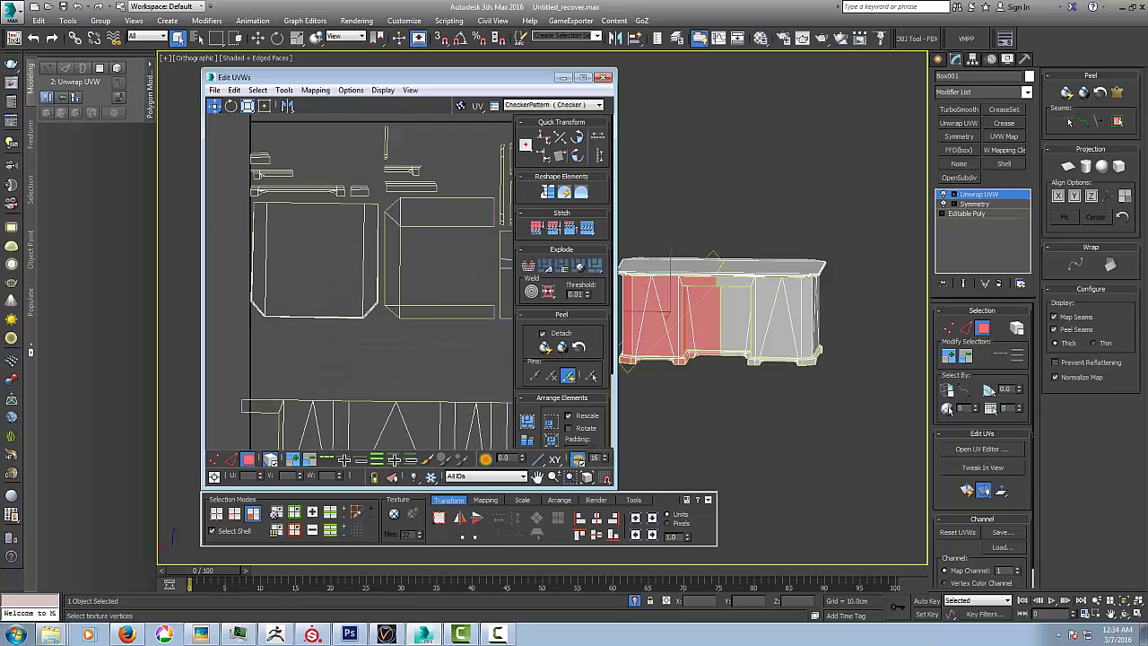
scroll(255, 274, down, 8)
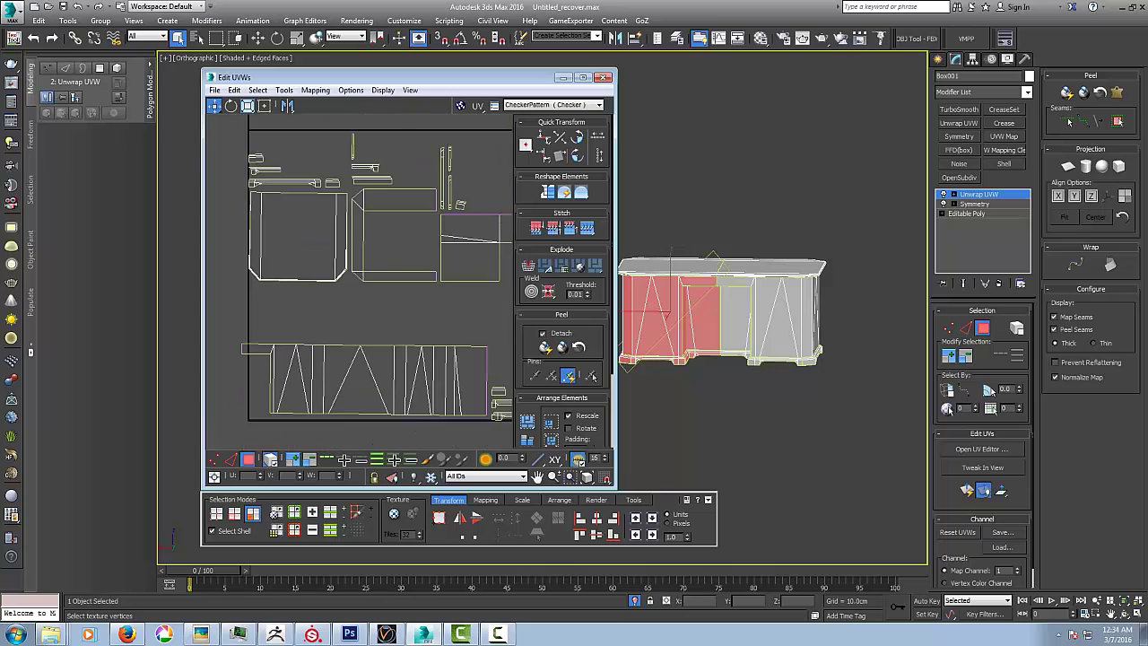
middle_drag(256, 275, 199, 355)
scroll(374, 291, down, 3)
middle_drag(371, 285, 329, 294)
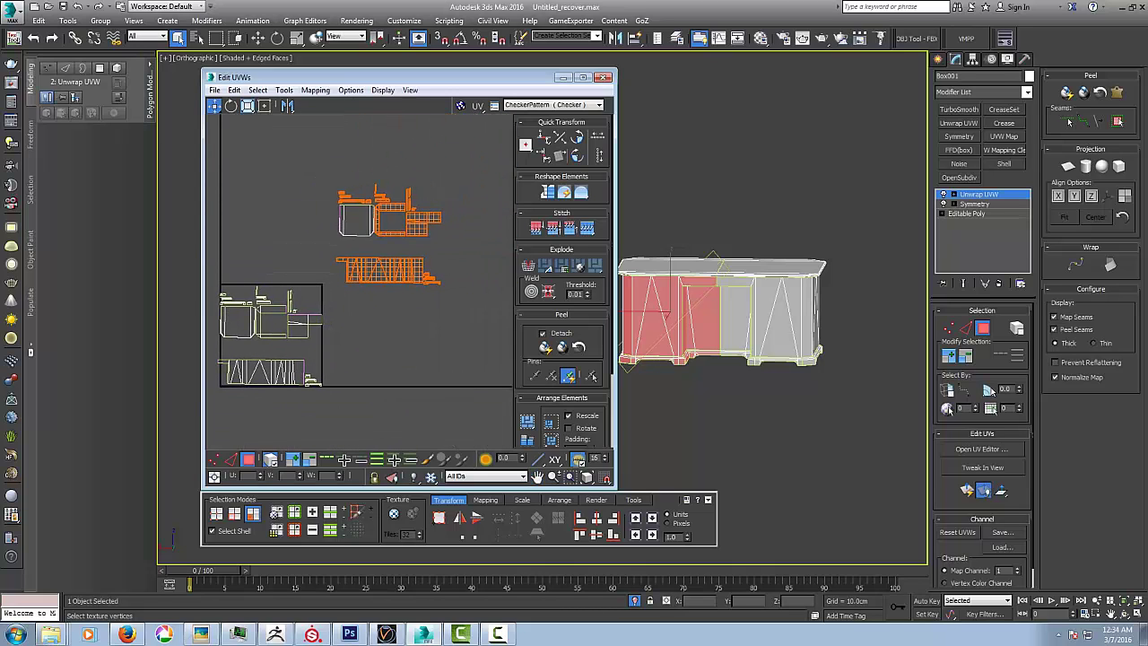
drag(452, 176, 328, 289)
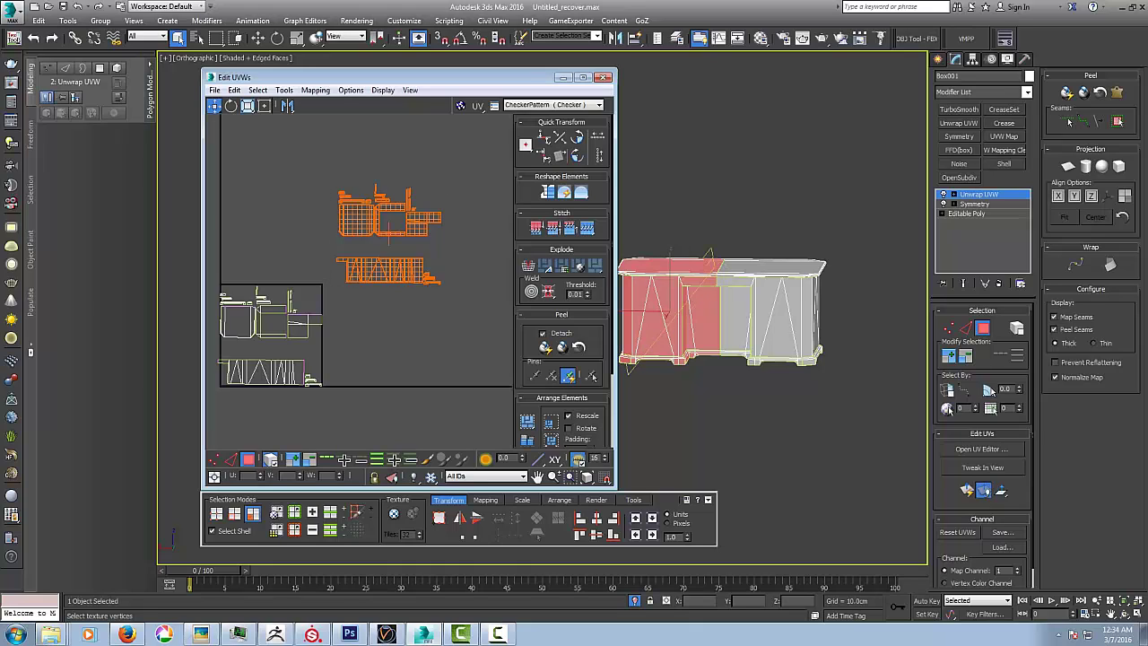
right_click(363, 203)
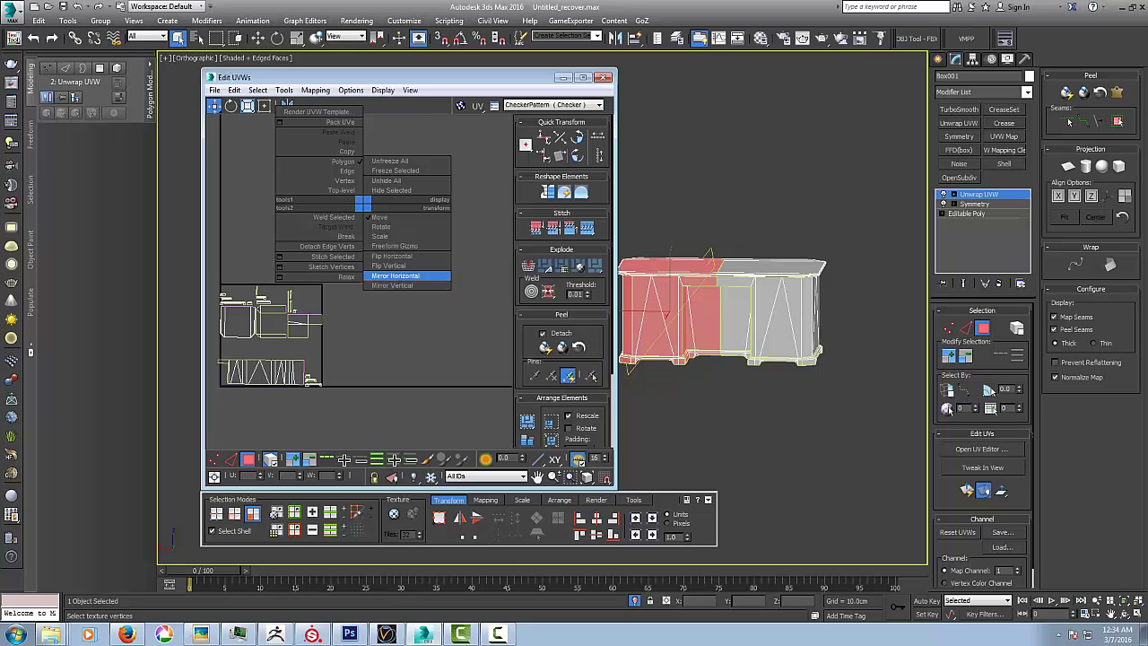
click(395, 275)
- Select the inverted polygons and examine the tabletop piece in the mirrored layout for flipped UVs
click(258, 90)
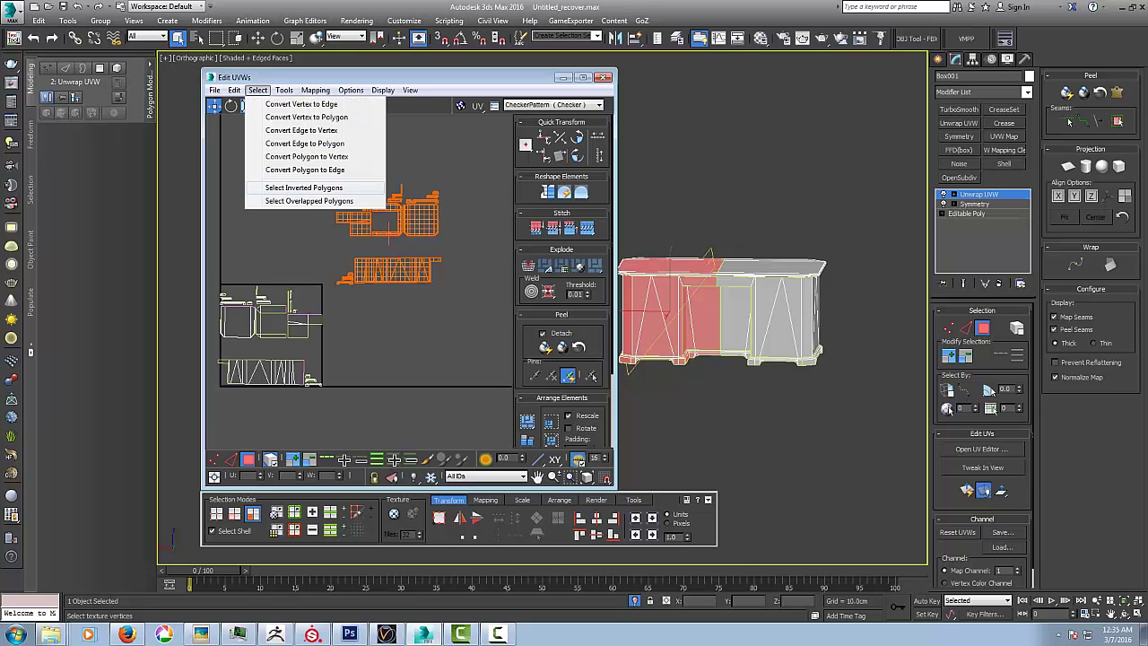
click(303, 187)
middle_drag(327, 235, 373, 215)
middle_drag(453, 203, 404, 208)
scroll(438, 198, up, 5)
scroll(404, 208, up, 3)
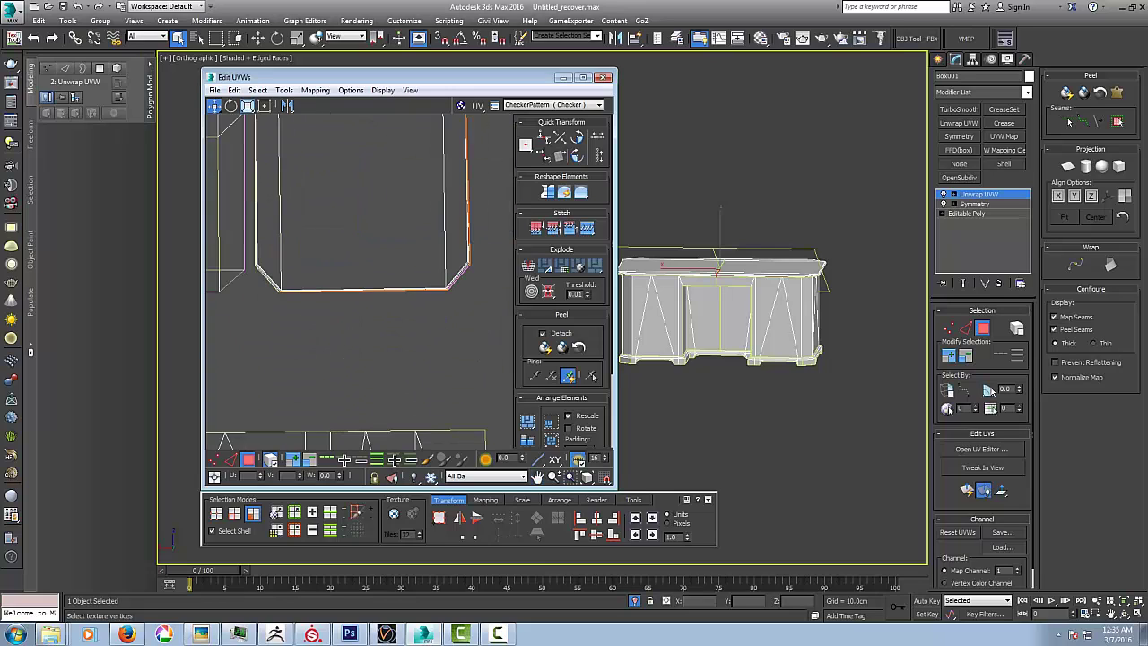
scroll(403, 208, down, 4)
- Move the UV pieces of both tabletop halves out of their layouts into the empty space left of the UV tile
click(402, 206)
scroll(457, 233, down, 5)
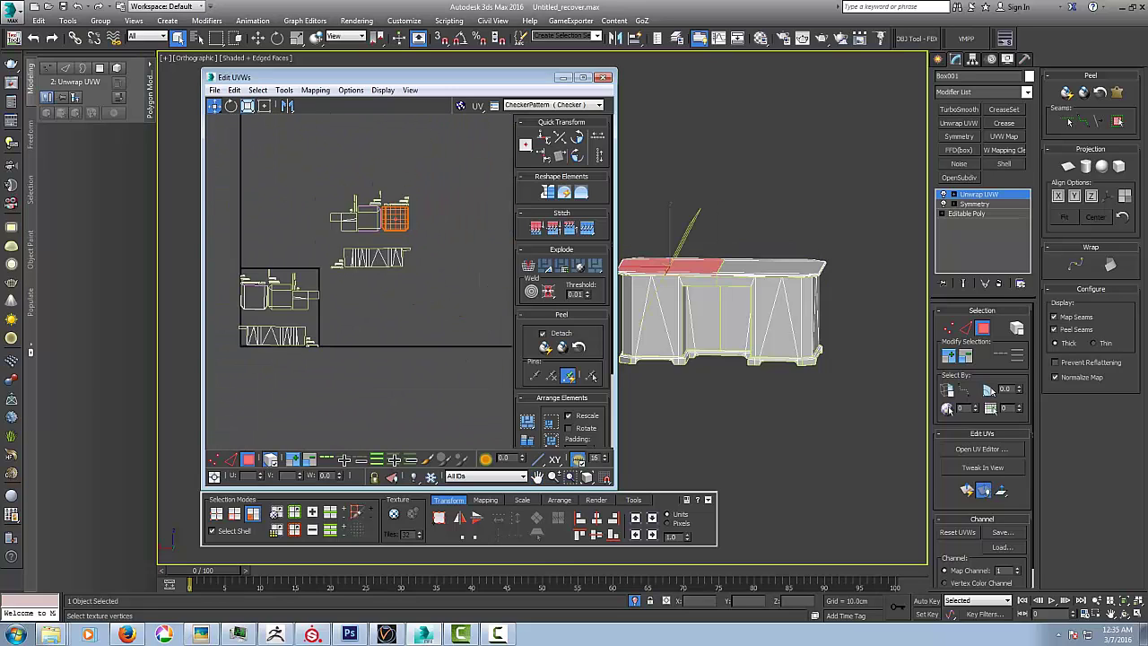
drag(190, 208, 253, 225)
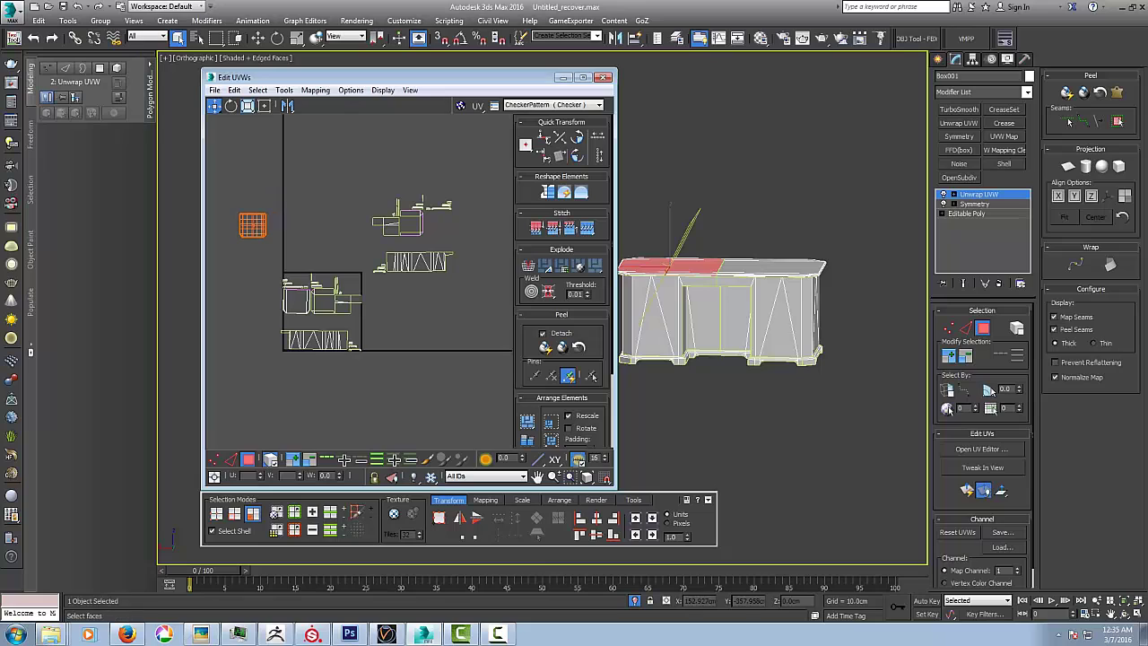
alt+middle_drag(767, 381, 743, 423)
middle_drag(355, 225, 441, 215)
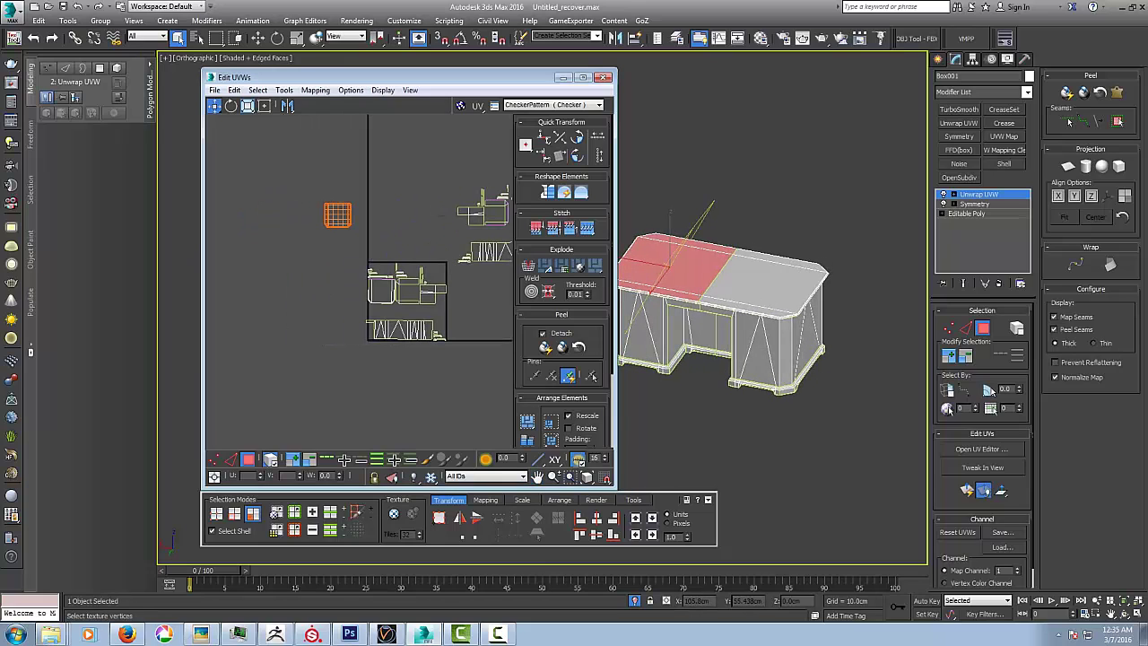
drag(381, 289, 280, 239)
scroll(278, 242, up, 5)
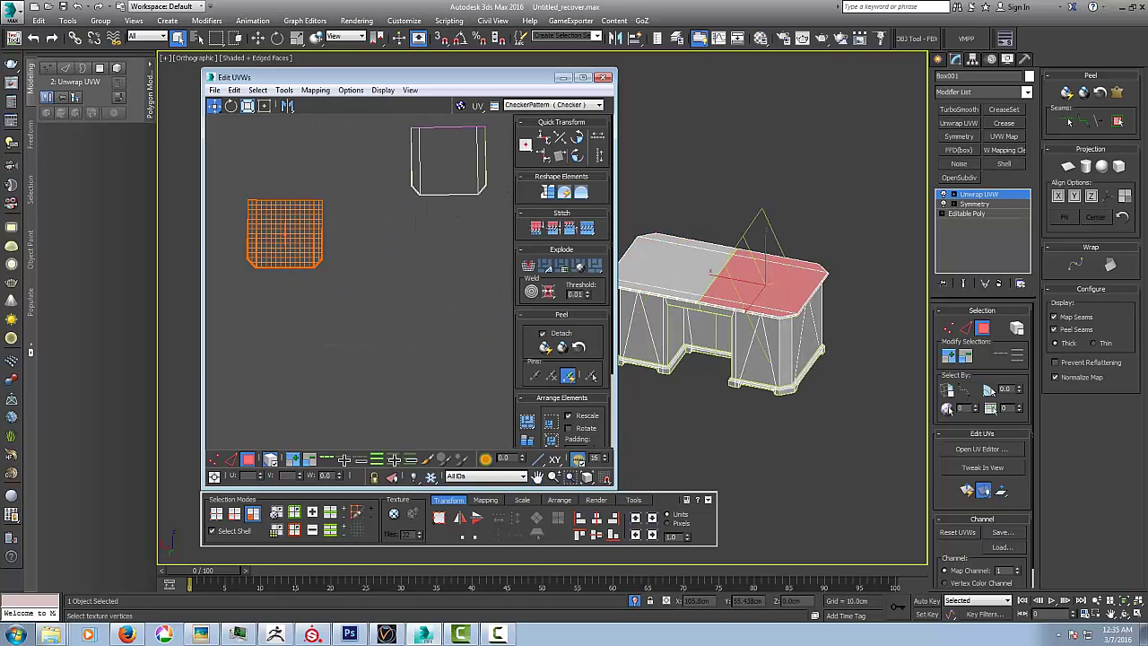
- Stitch the UV pieces of the two tabletop halves together along their shared center edge
middle_drag(278, 242, 319, 277)
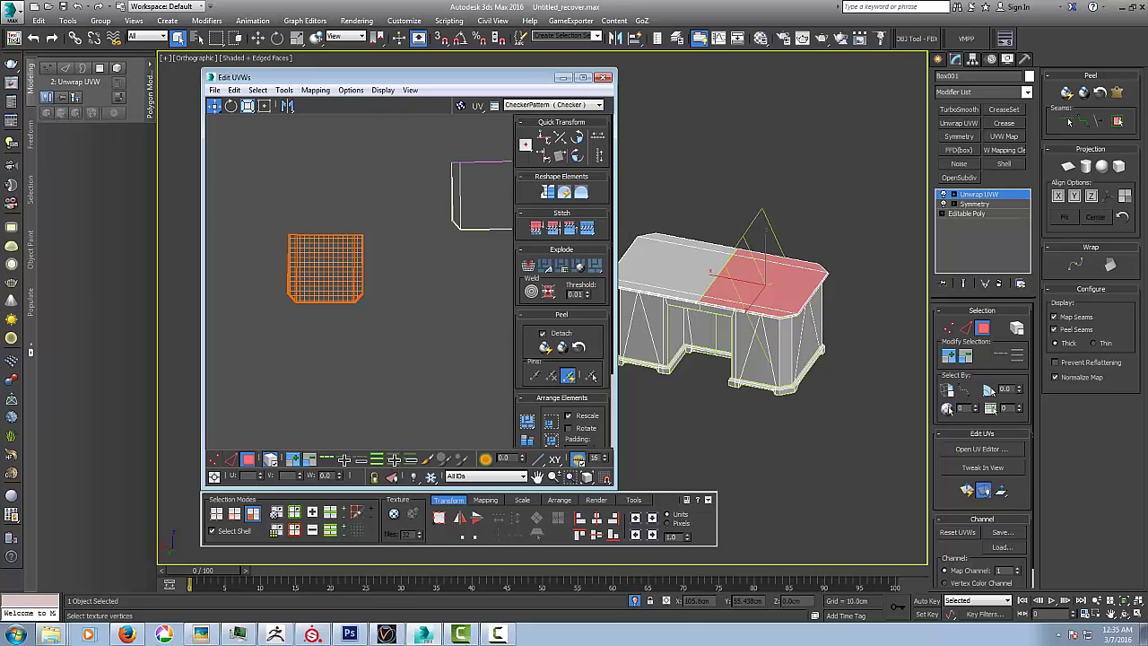
key(2)
click(326, 235)
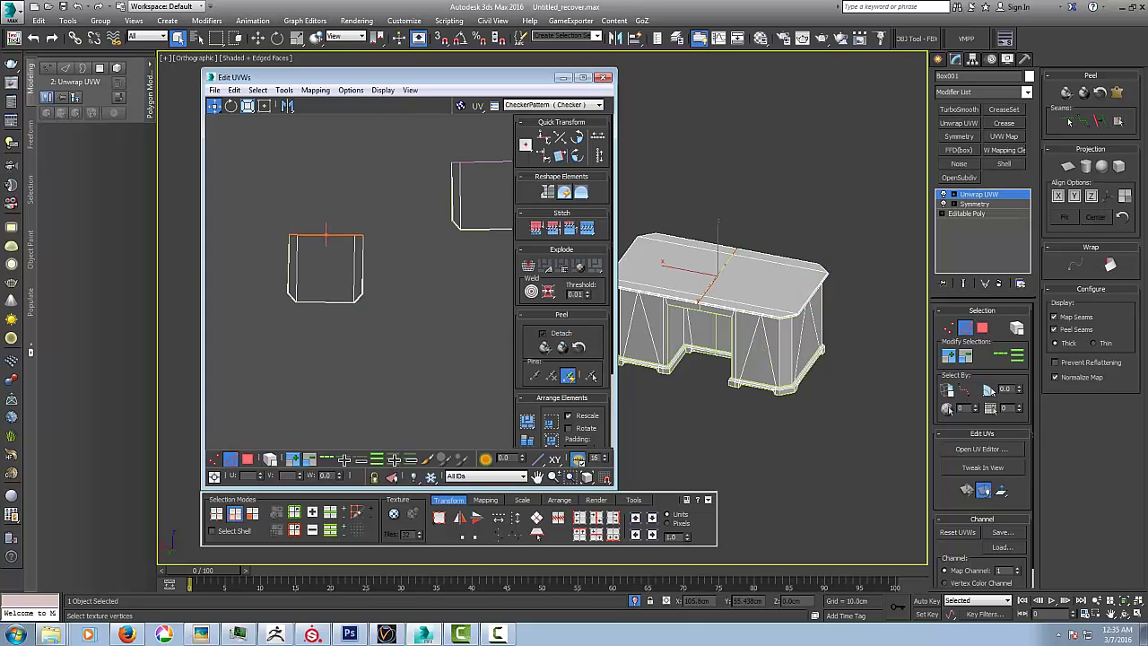
click(587, 228)
middle_drag(358, 242, 408, 238)
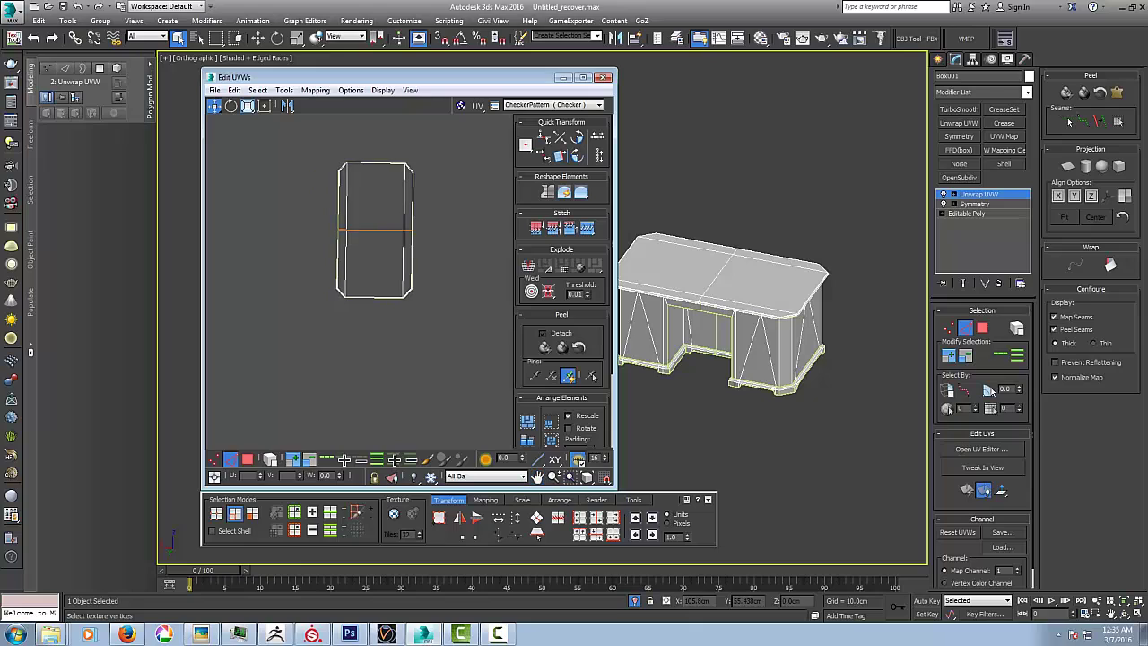
- Select all edges of the stitched tabletop UV piece and relax it to straighten its outline
drag(298, 139, 428, 305)
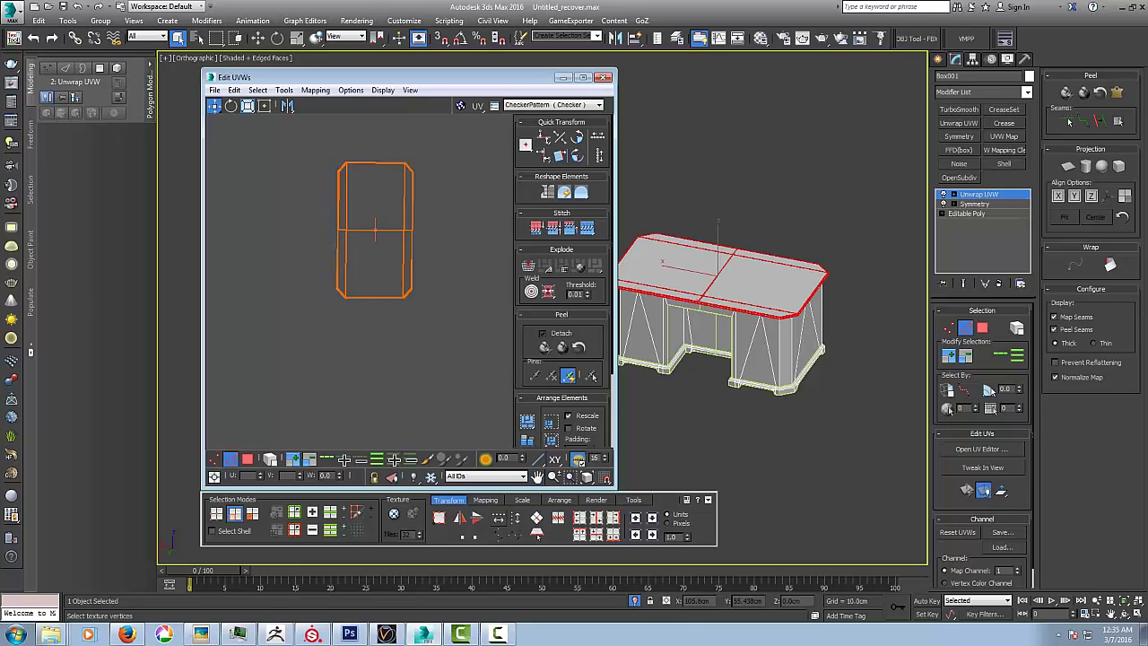
click(485, 500)
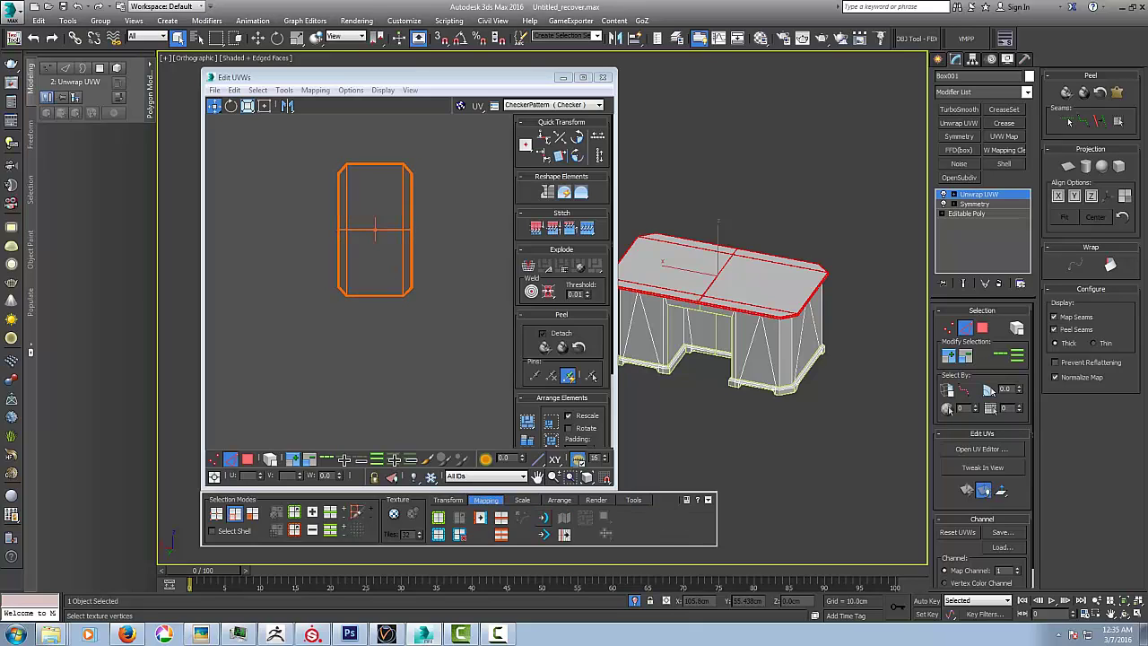
middle_drag(374, 230, 315, 271)
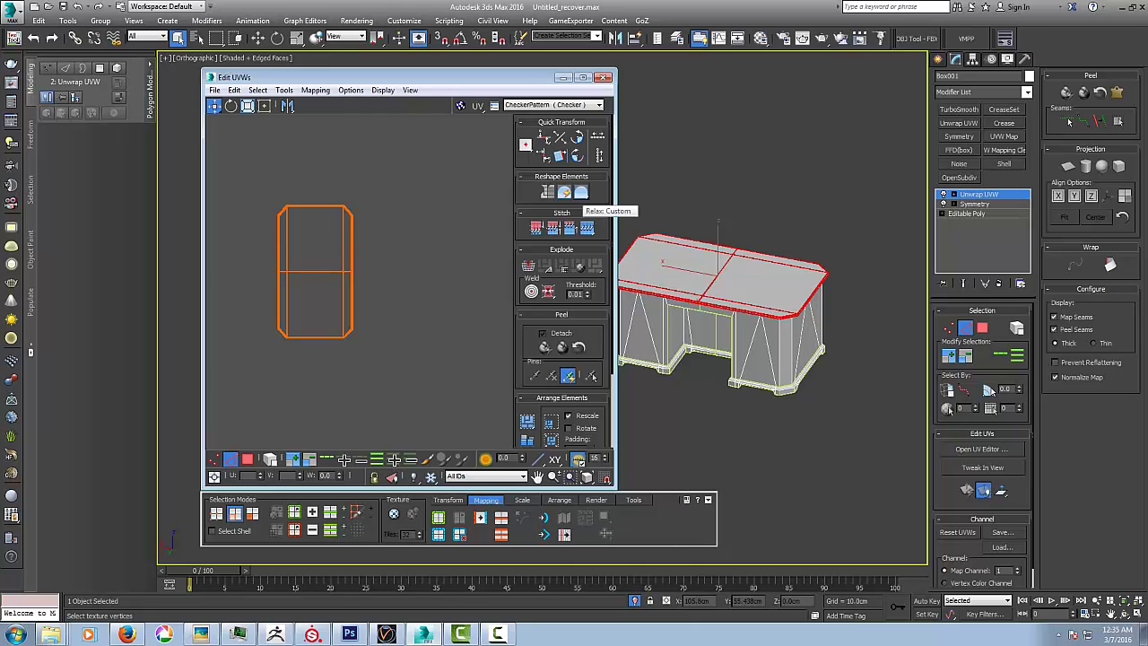
middle_drag(314, 272, 358, 307)
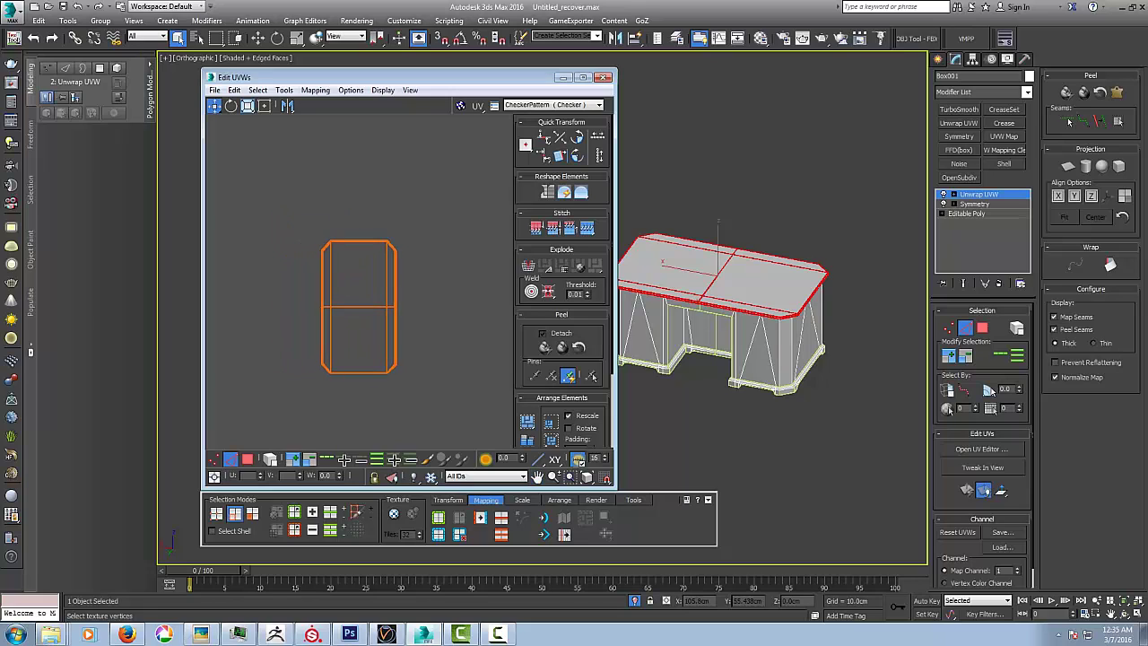
click(355, 261)
middle_drag(353, 238, 332, 193)
scroll(337, 184, up, 4)
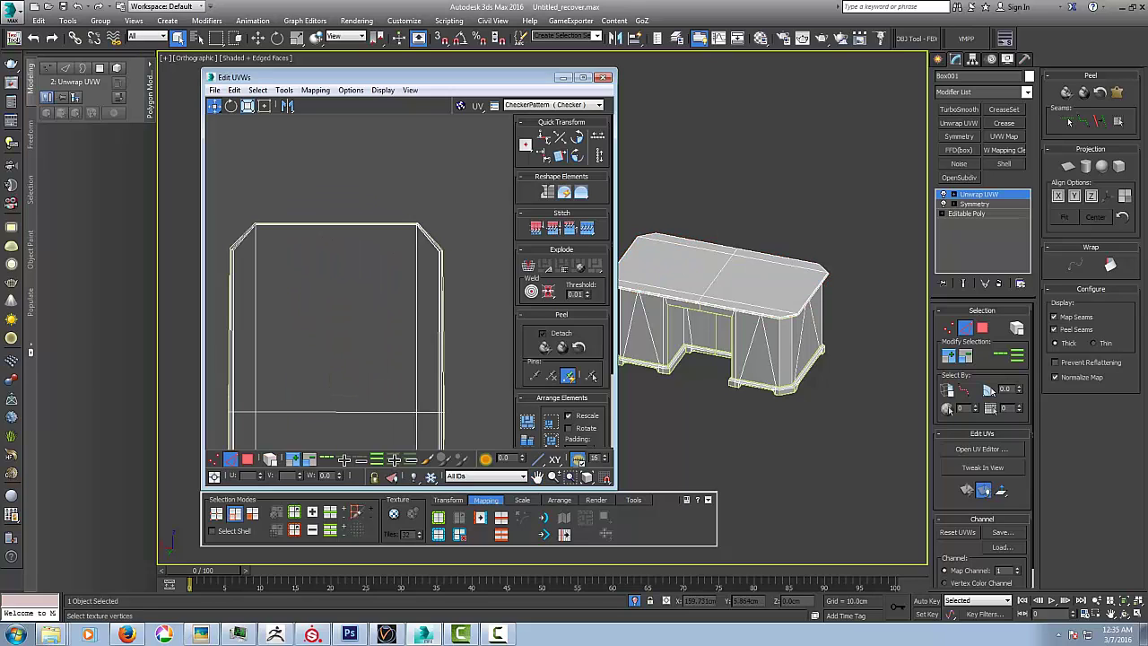
- Show the checker pattern on the desk and turn on the edge distortion display for the UVs
click(394, 513)
alt+middle_drag(768, 305, 768, 352)
scroll(746, 336, up, 5)
scroll(769, 291, up, 3)
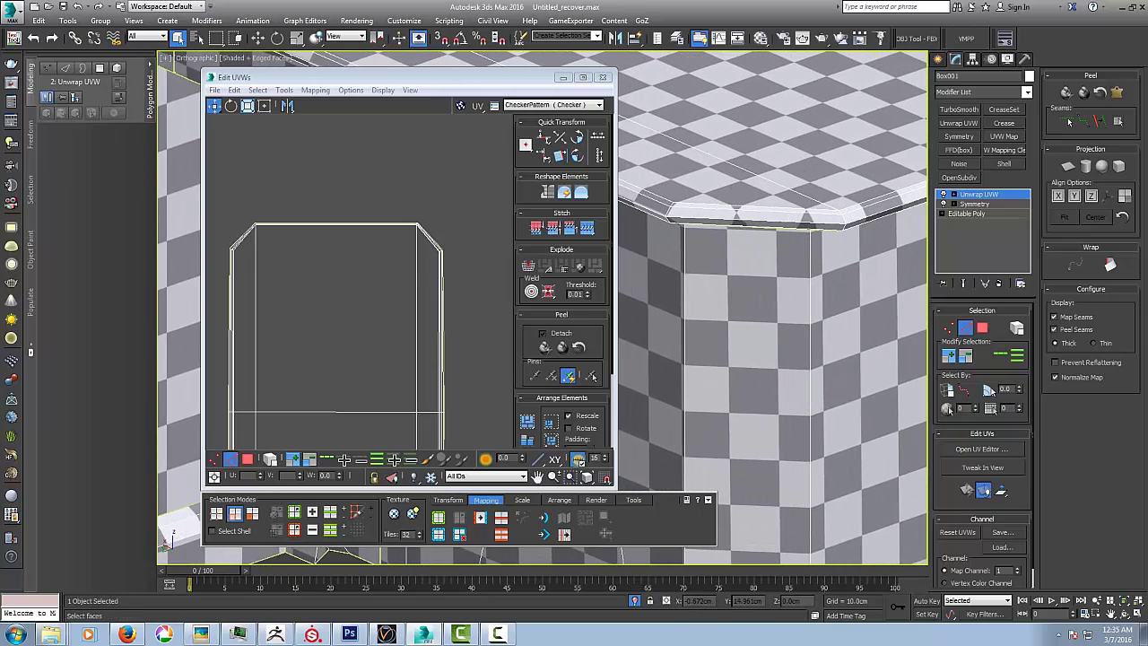
middle_drag(359, 322, 383, 262)
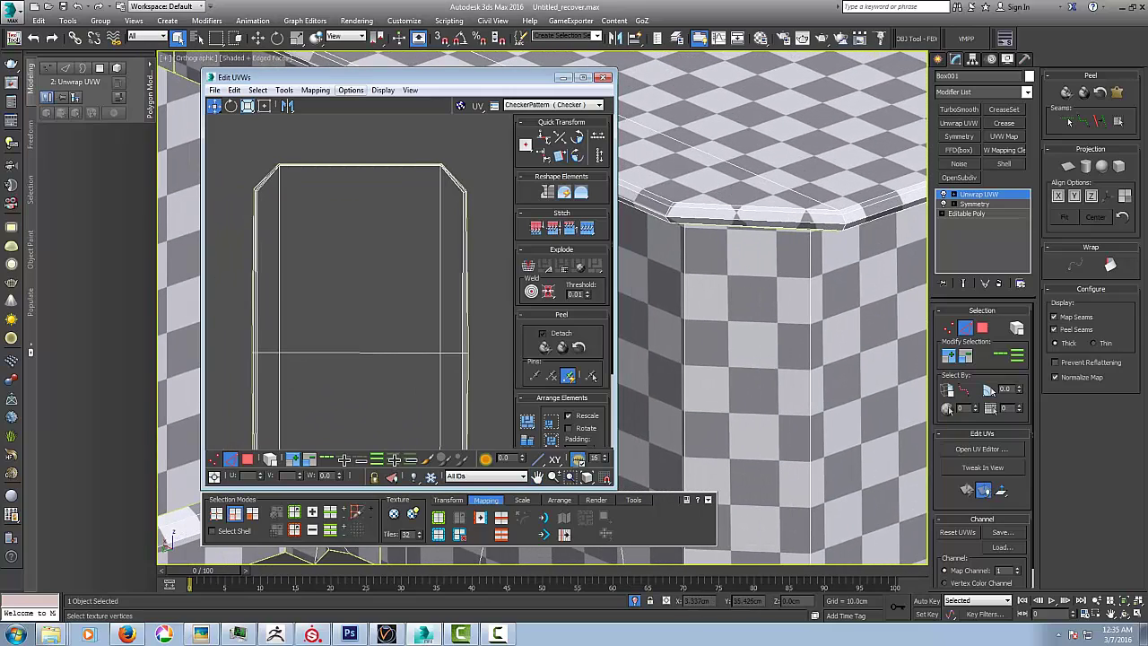
click(383, 90)
click(422, 173)
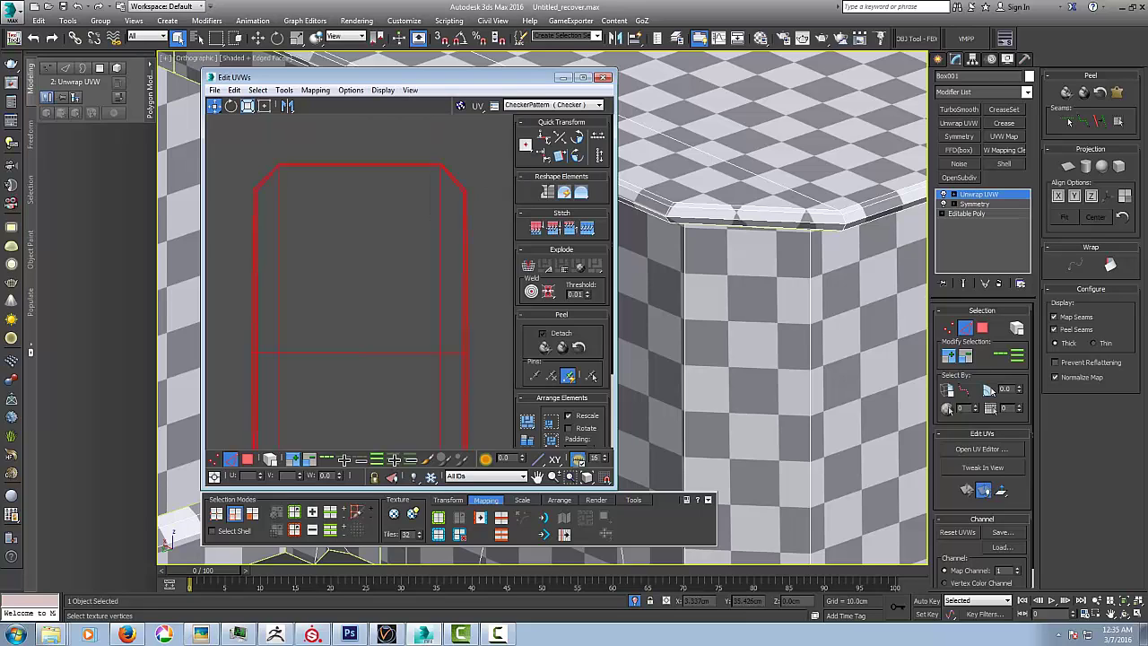
- Select all polygons of the stitched tabletop UV piece and apply Quick Peel to them
middle_drag(385, 296, 410, 298)
scroll(411, 298, down, 3)
drag(424, 224, 345, 326)
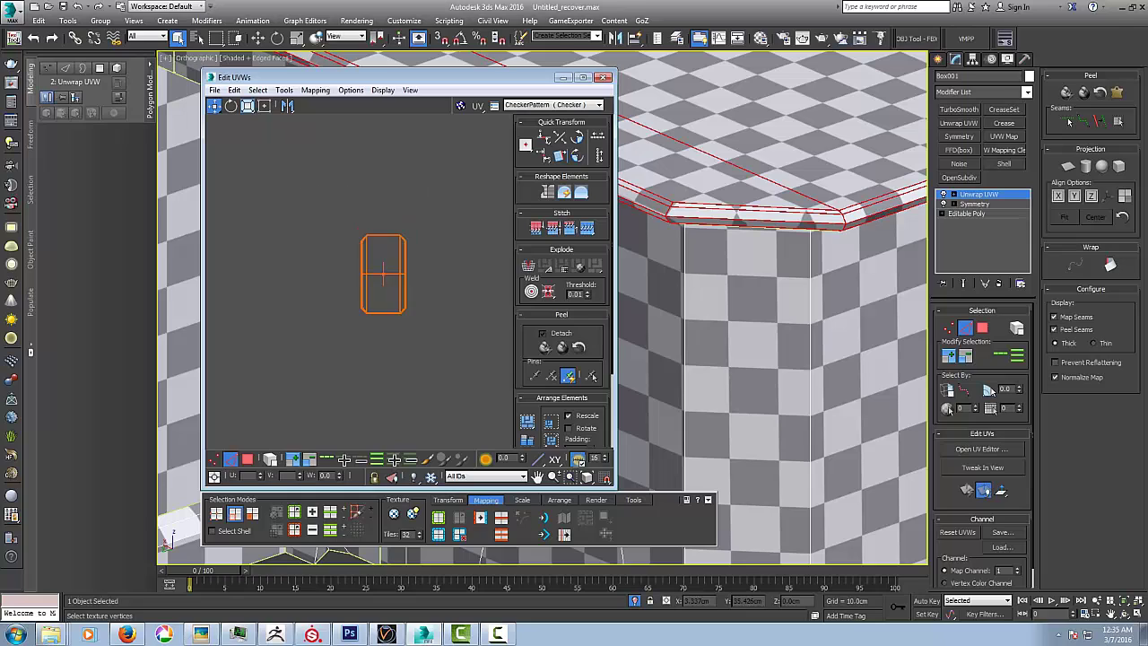
middle_drag(383, 274, 338, 290)
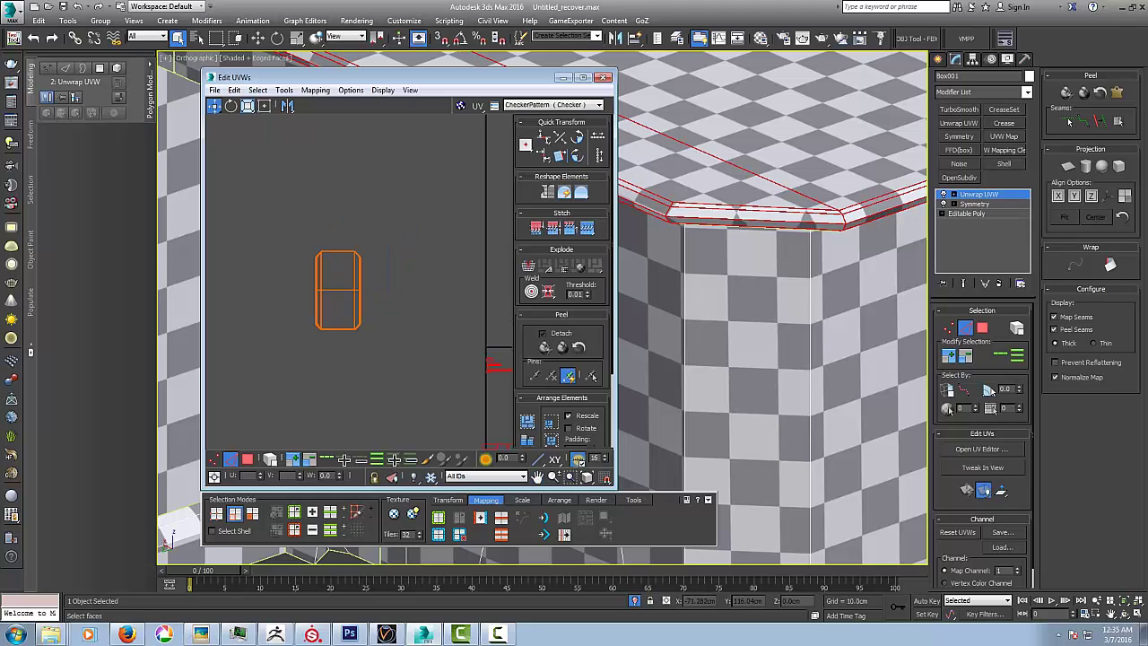
drag(595, 314, 595, 273)
key(3)
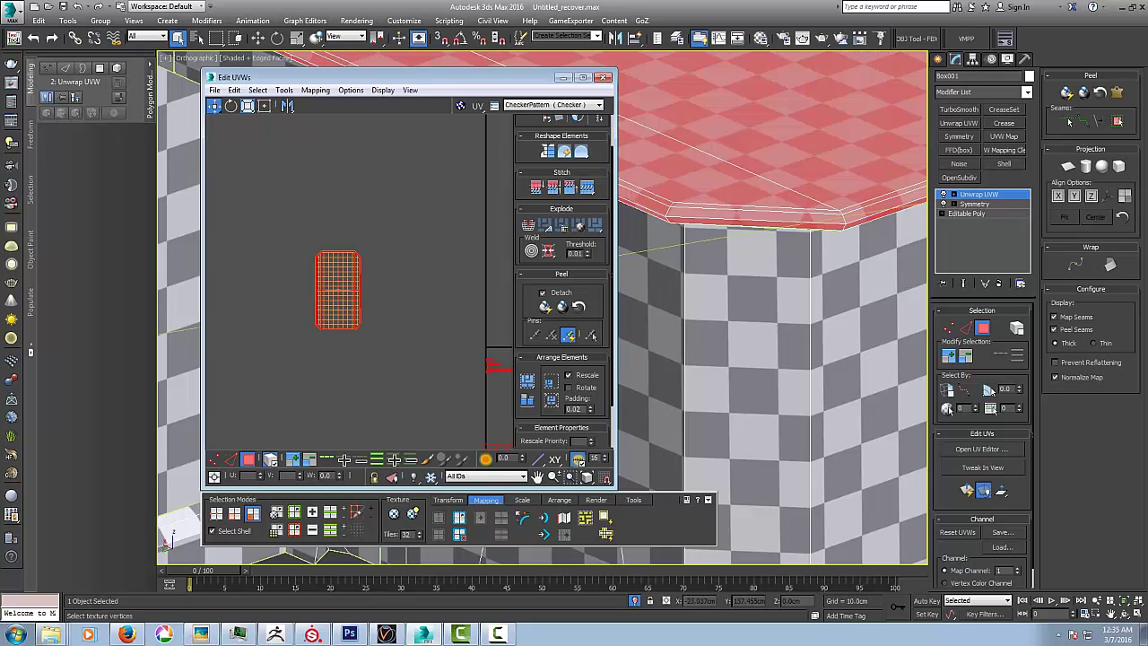
click(545, 306)
middle_drag(328, 289, 342, 314)
scroll(341, 314, up, 3)
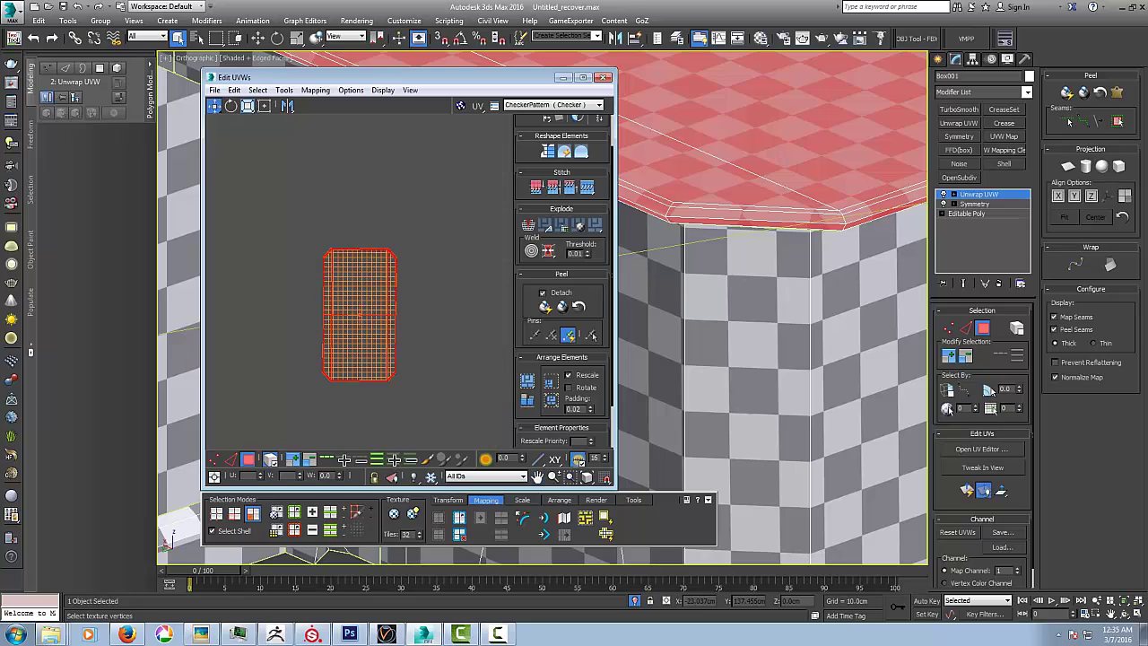
scroll(340, 313, up, 2)
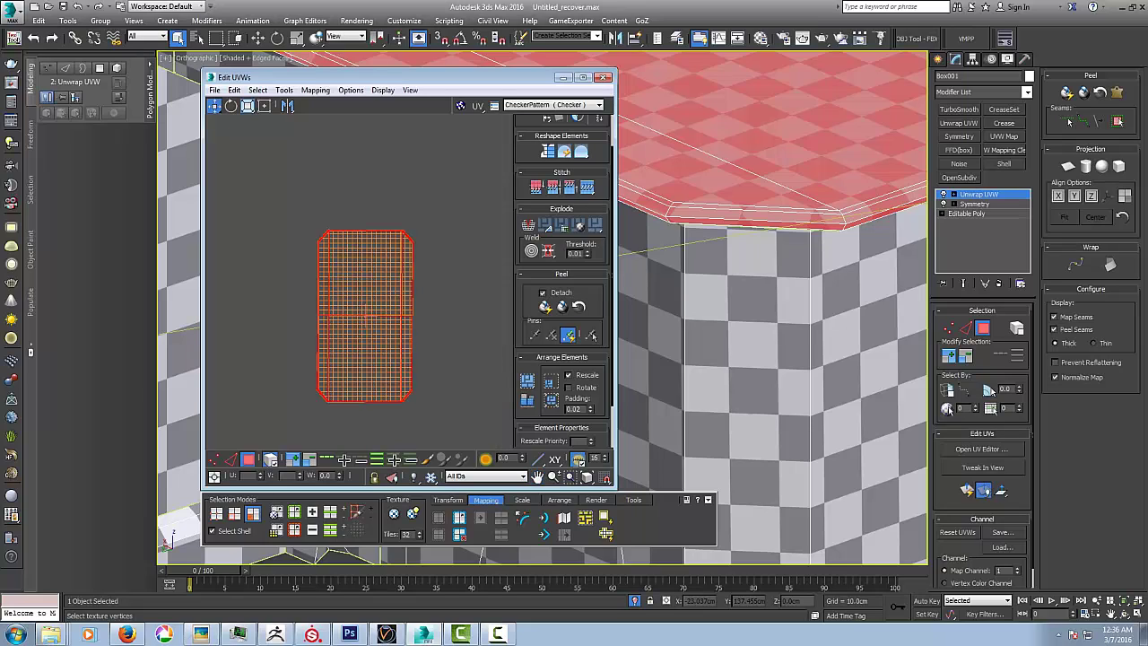
- Relax the peeled tabletop UVs and inspect the beveled corner against the checker pattern on the desk
click(544, 517)
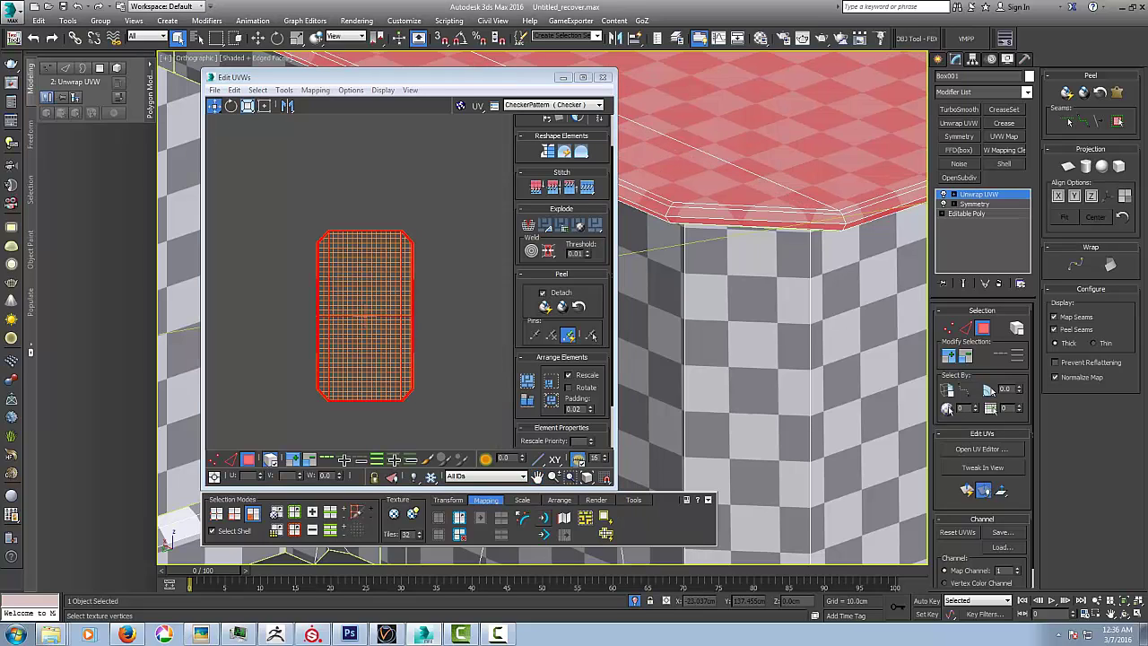
middle_drag(428, 266, 501, 395)
scroll(389, 268, up, 4)
key(ctrl+z)
middle_drag(421, 269, 403, 370)
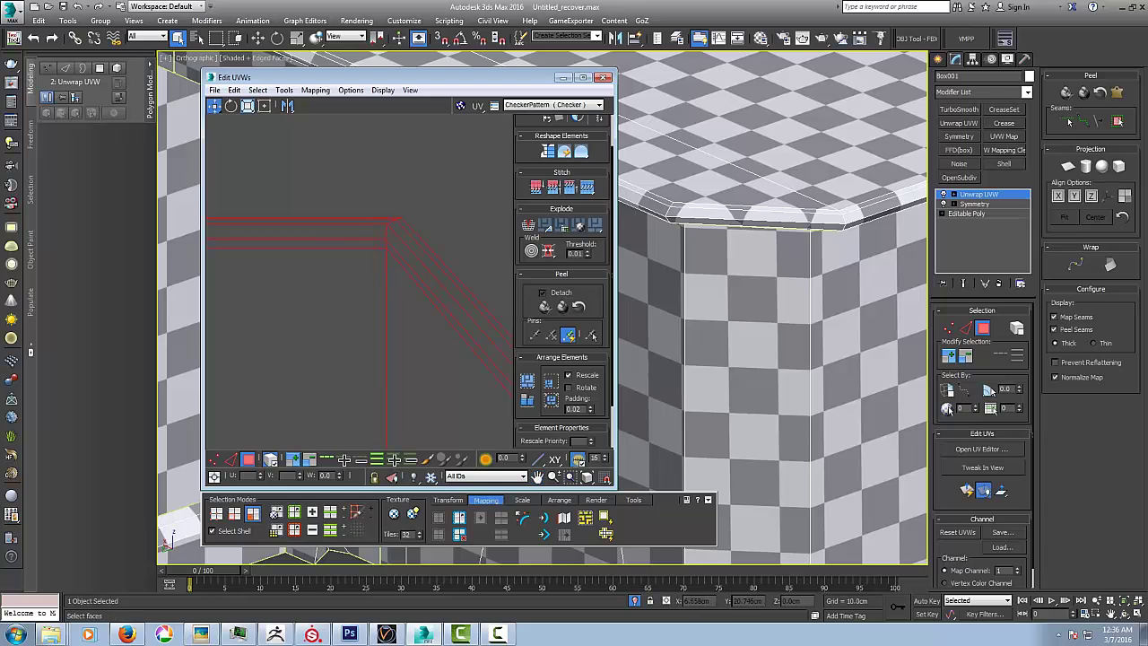
middle_drag(717, 305, 822, 328)
scroll(341, 282, down, 2)
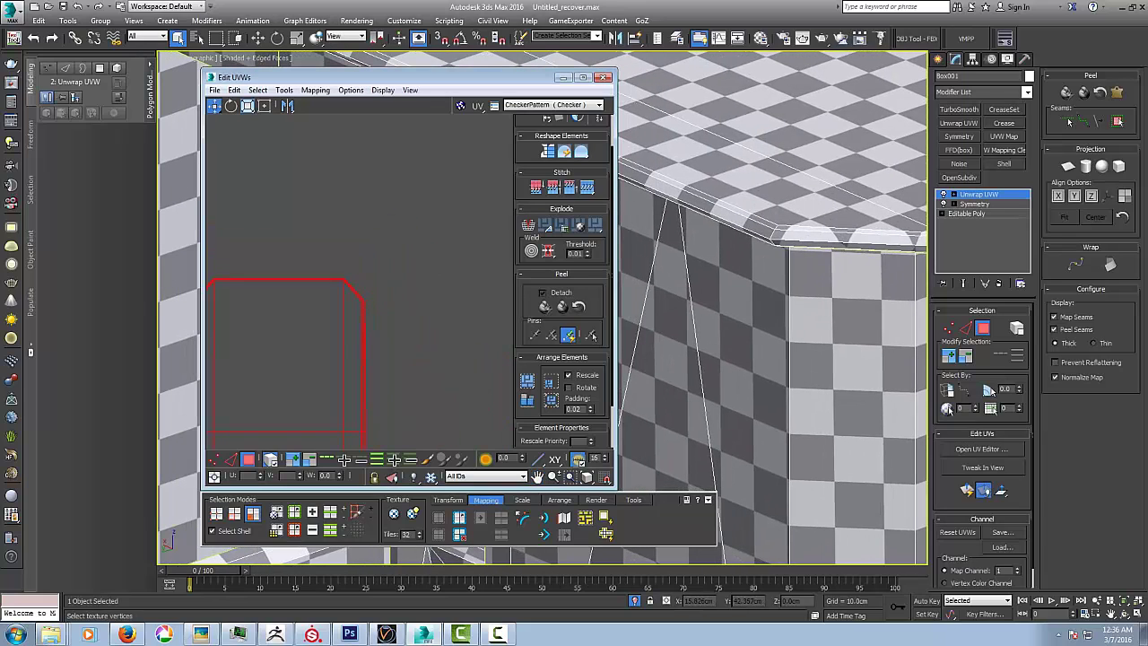
- Move the outermost vertex at the tabletop piece's upper corner diagonally outward to widen the bevel strip there
key(1)
middle_drag(386, 269, 376, 348)
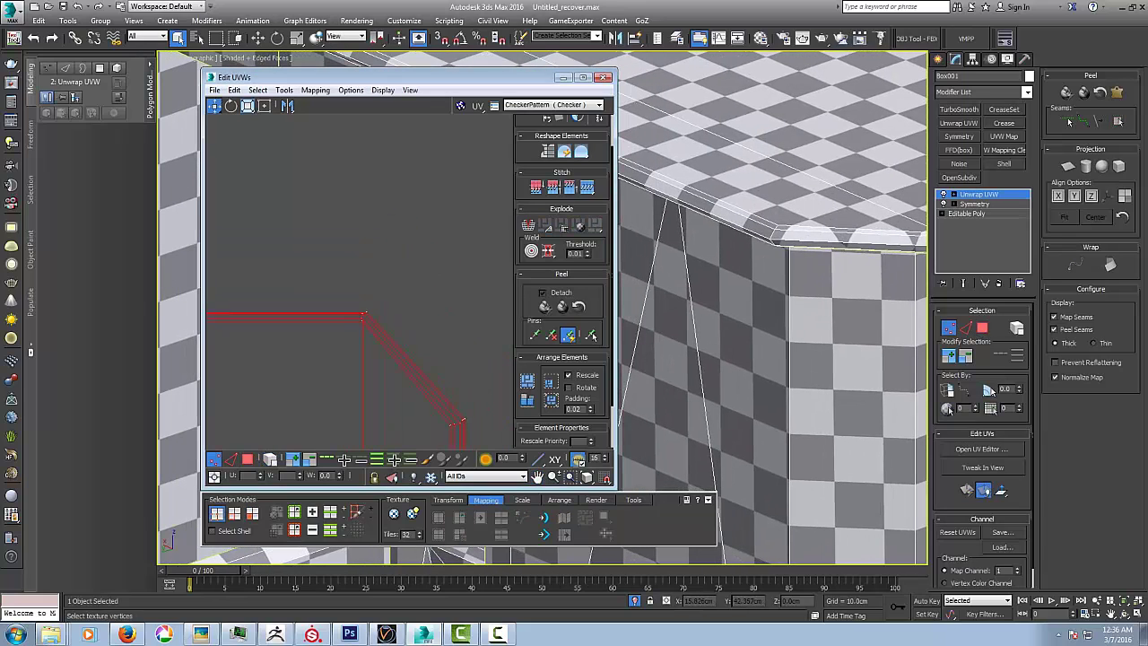
drag(412, 301, 434, 288)
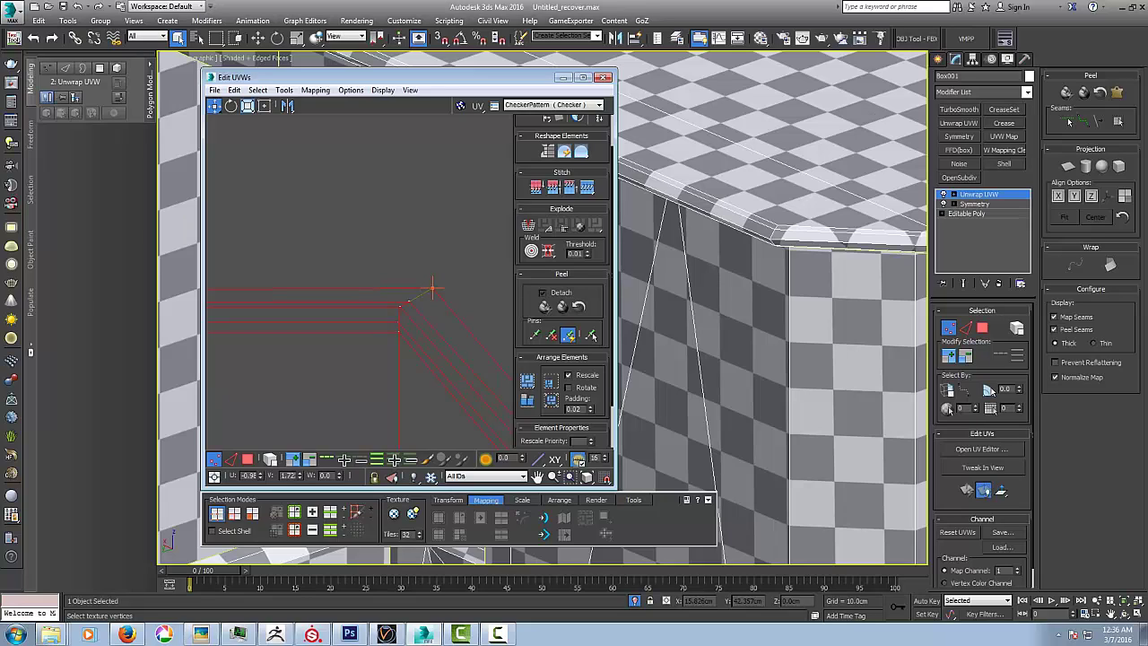
middle_drag(432, 288, 394, 246)
scroll(395, 244, down, 2)
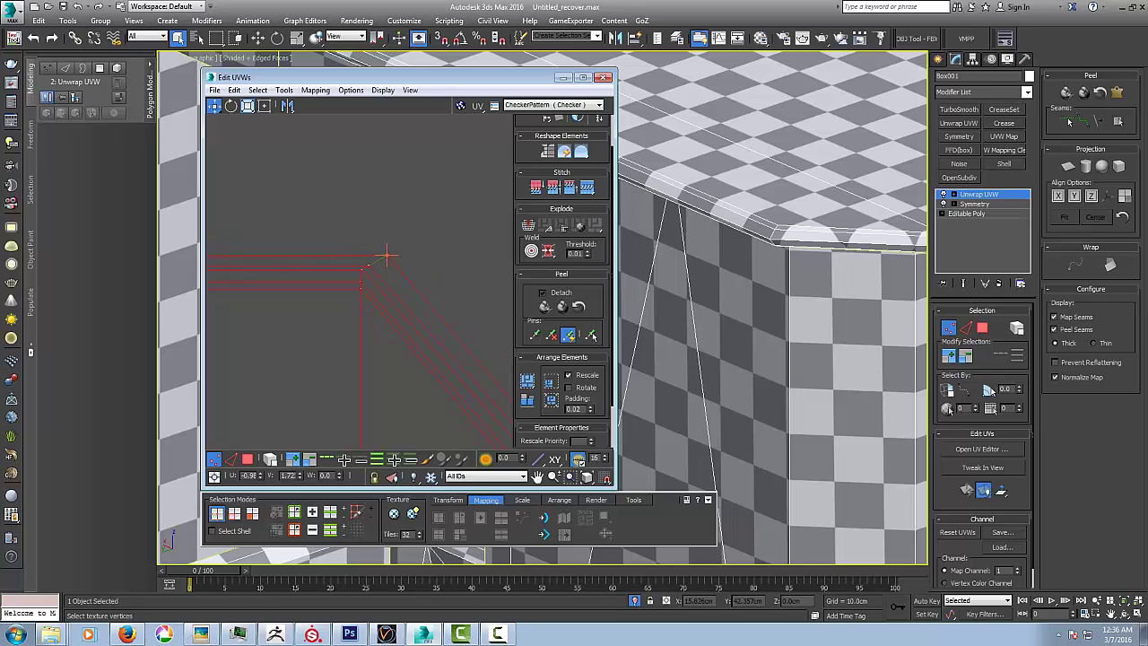
- Examine the widened bevel strip at the tabletop's upper UV corner and compare it with the checker pattern on the desk
middle_drag(386, 254, 504, 229)
scroll(501, 230, down, 4)
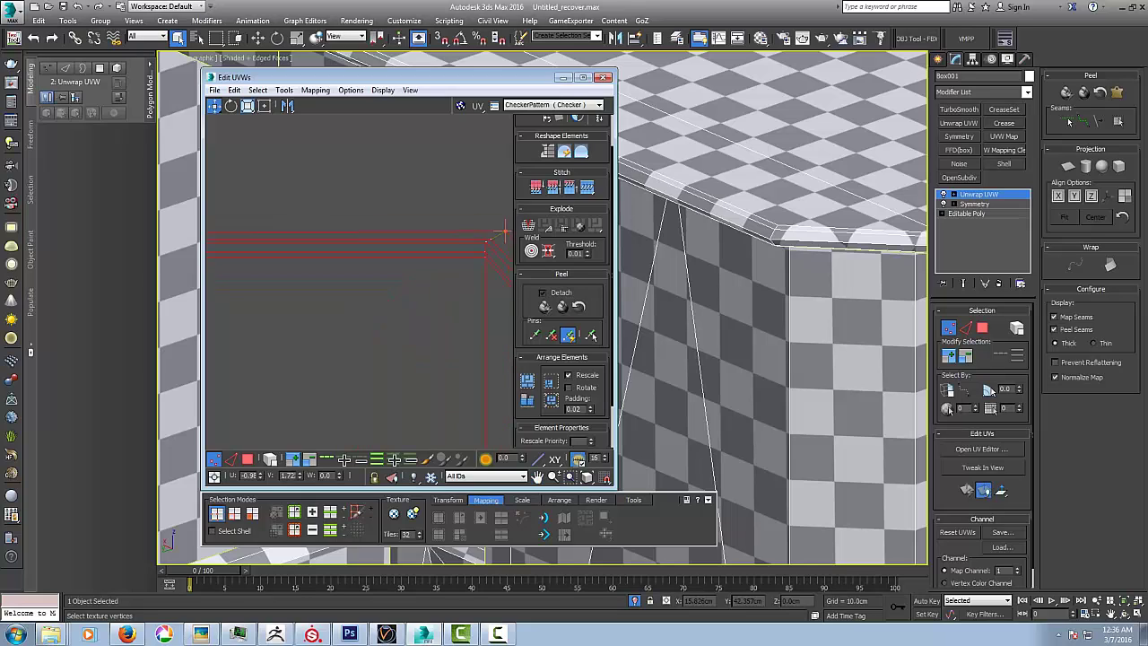
scroll(444, 264, up, 5)
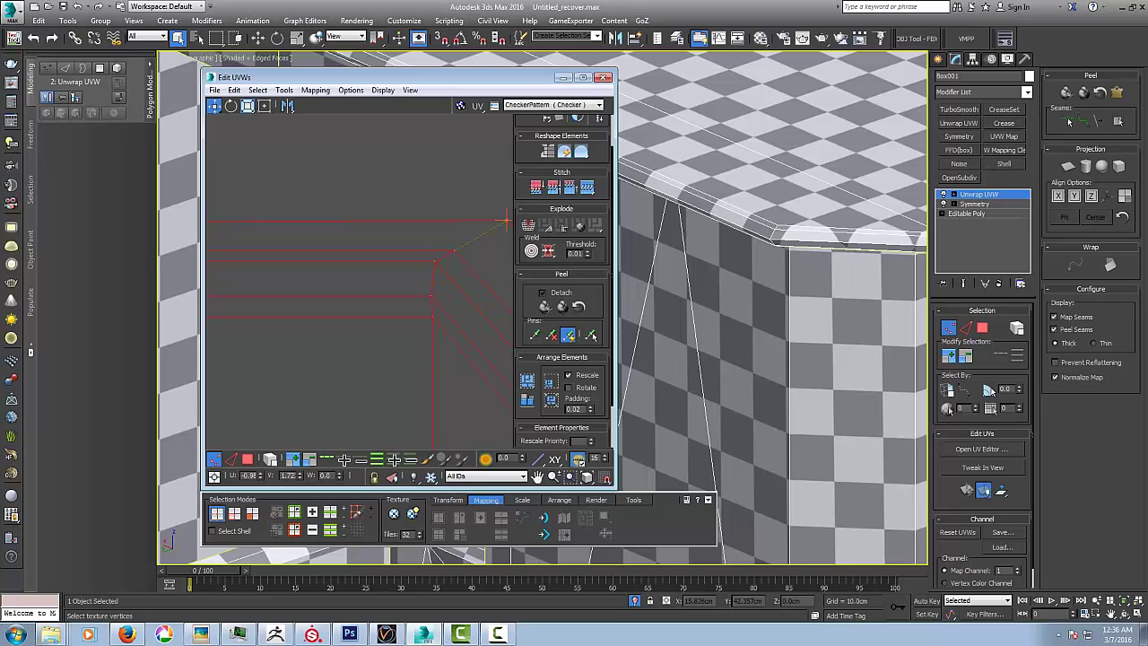
scroll(756, 259, down, 5)
mouse_move(764, 269)
alt+middle_down()
mouse_move(703, 267)
mouse_move(762, 282)
mouse_move(759, 215)
mouse_move(764, 285)
alt+middle_up()
scroll(703, 267, up, 5)
scroll(744, 281, down, 5)
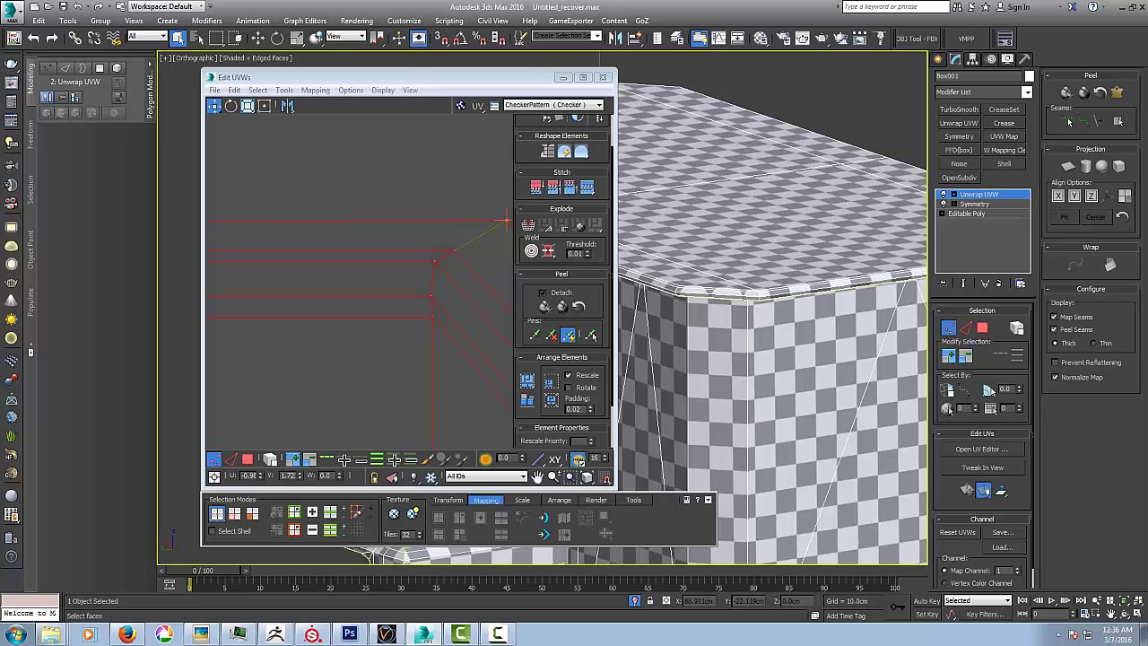
middle_drag(507, 220, 441, 239)
scroll(440, 238, down, 5)
scroll(439, 235, up, 3)
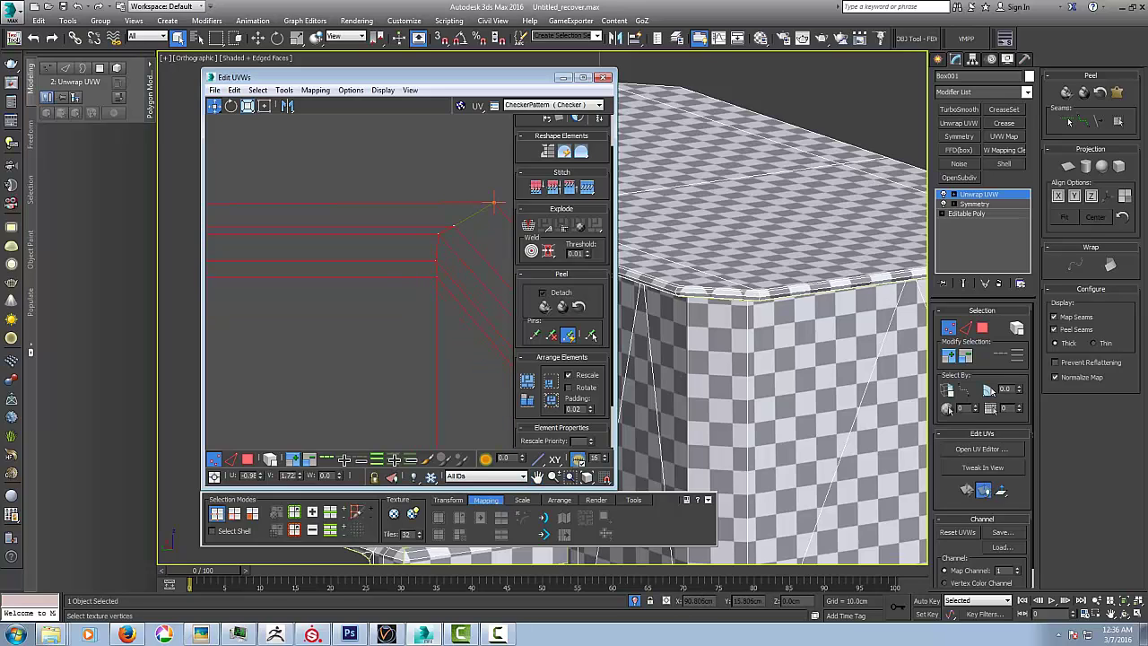
scroll(494, 201, up, 4)
middle_drag(495, 202, 493, 160)
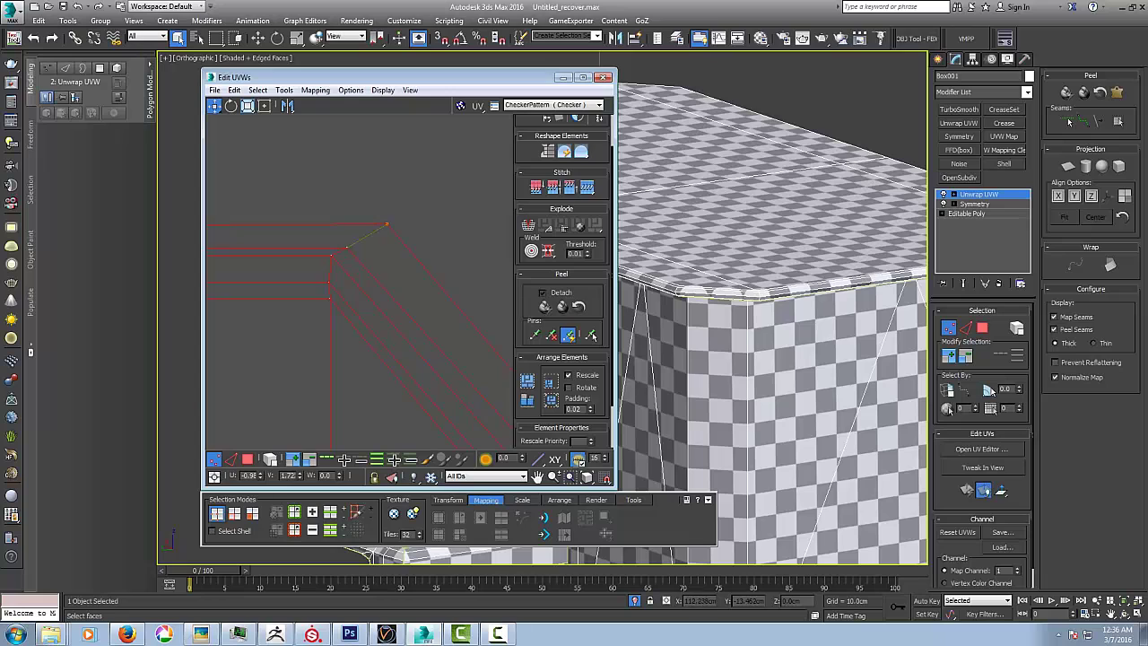
mouse_move(726, 309)
middle_down()
mouse_move(636, 322)
mouse_move(728, 319)
middle_up()
scroll(645, 323, down, 4)
scroll(717, 321, up, 6)
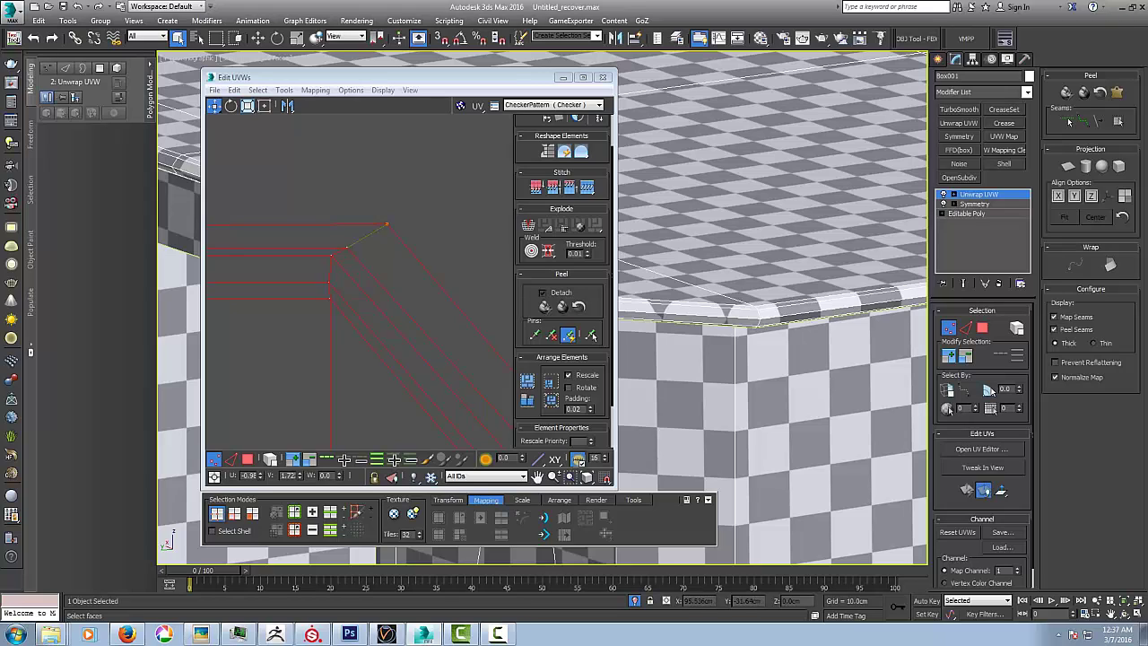
middle_drag(722, 321, 785, 282)
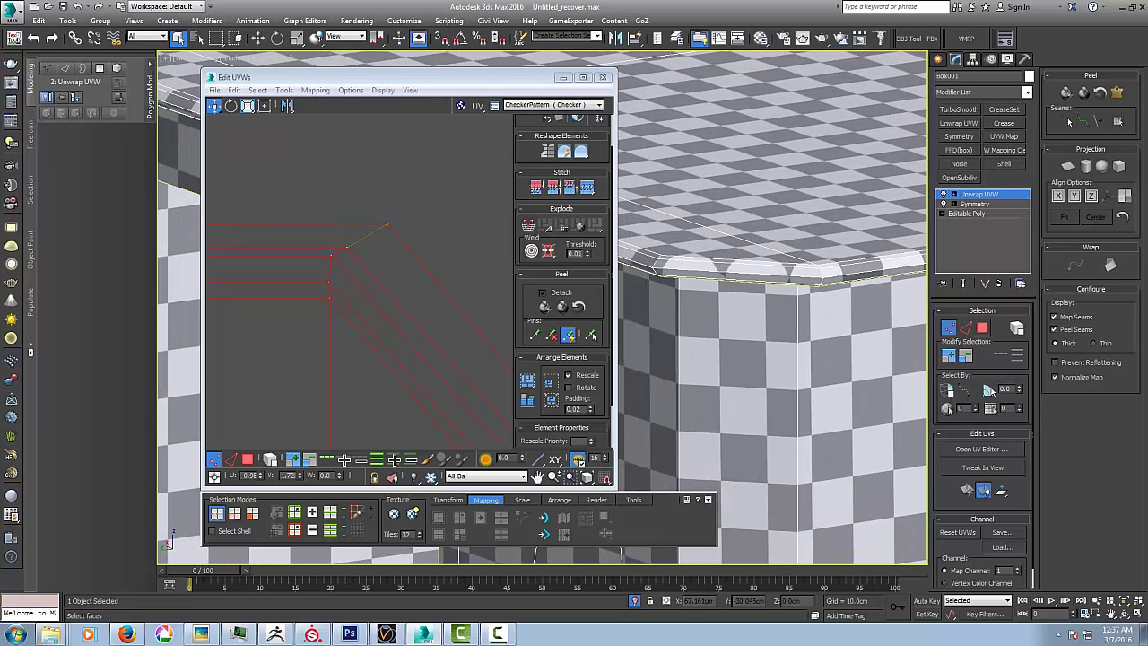
- Switch to edge selection and select the short edges running across the beveled rim at one tabletop corner
click(966, 329)
click(814, 300)
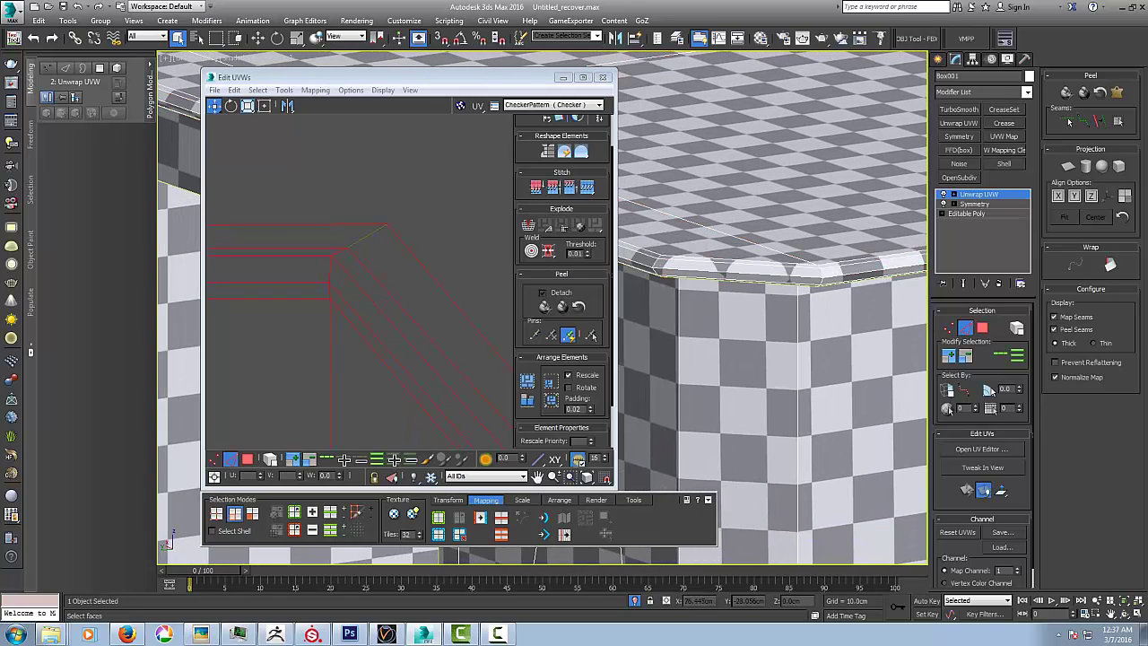
scroll(813, 290, up, 4)
click(828, 241)
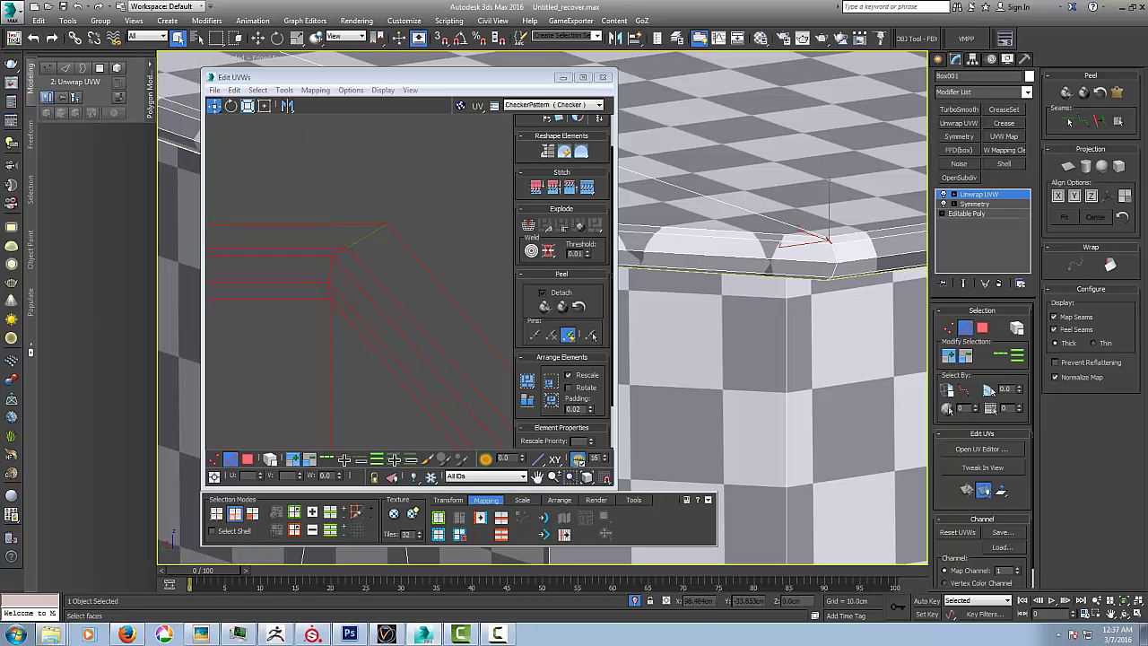
ctrl+click(835, 254)
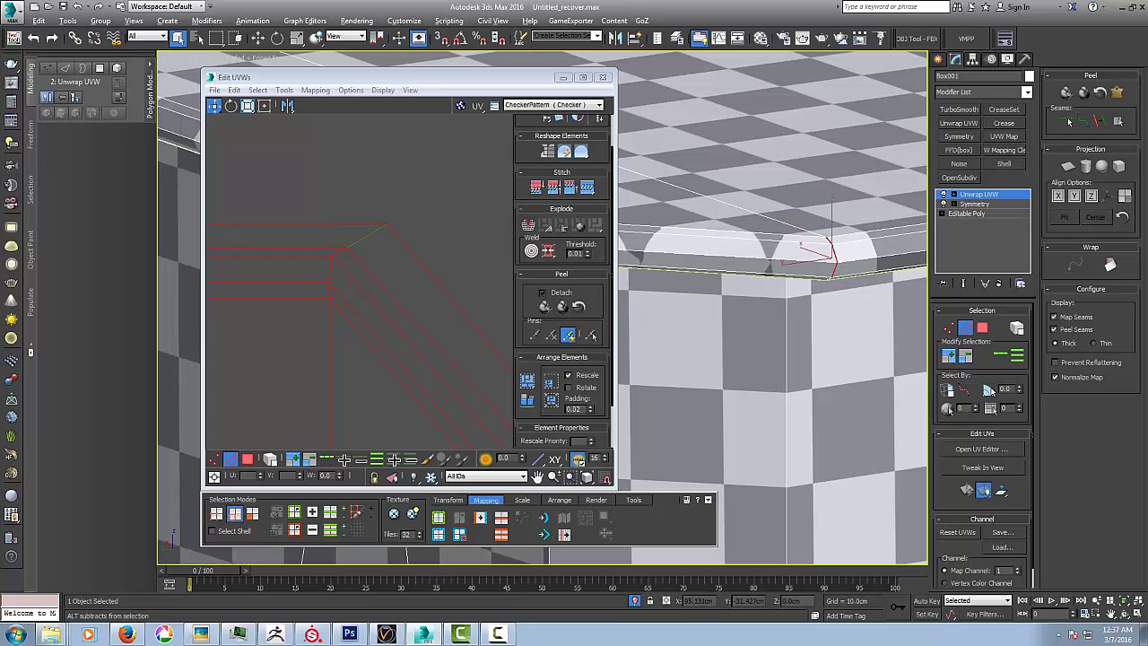
alt+middle_drag(834, 256, 815, 217)
ctrl+click(827, 281)
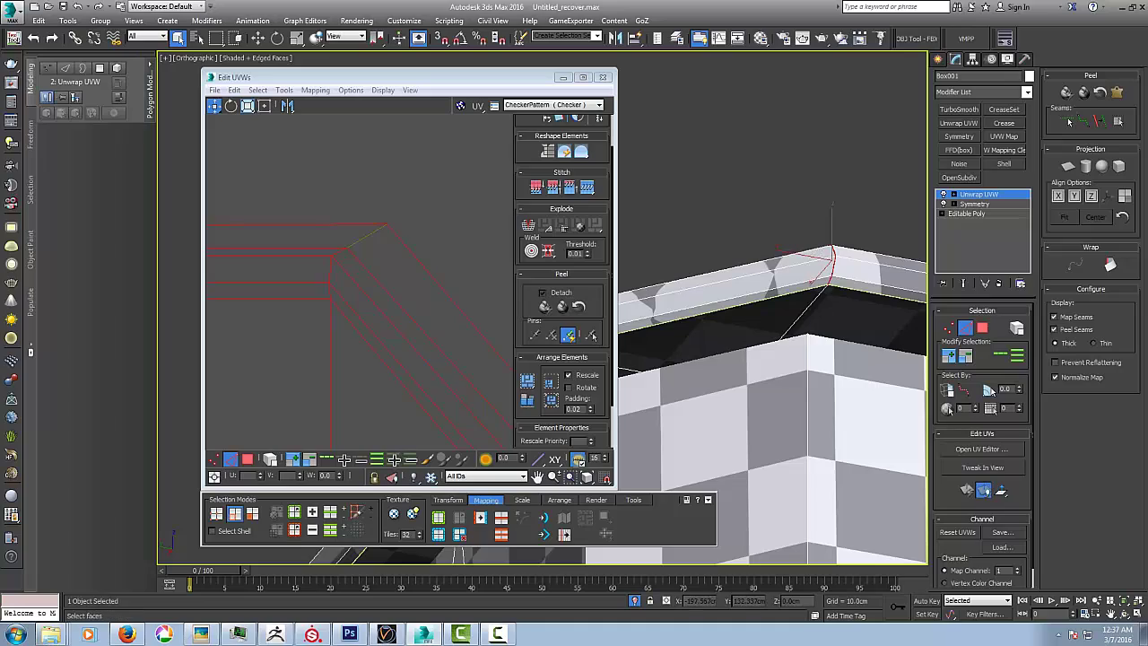
- Select the short edges across the beveled rim at the next two tabletop corners as well
scroll(665, 239, down, 9)
middle_drag(827, 269, 762, 294)
scroll(712, 305, up, 8)
middle_drag(842, 217, 736, 269)
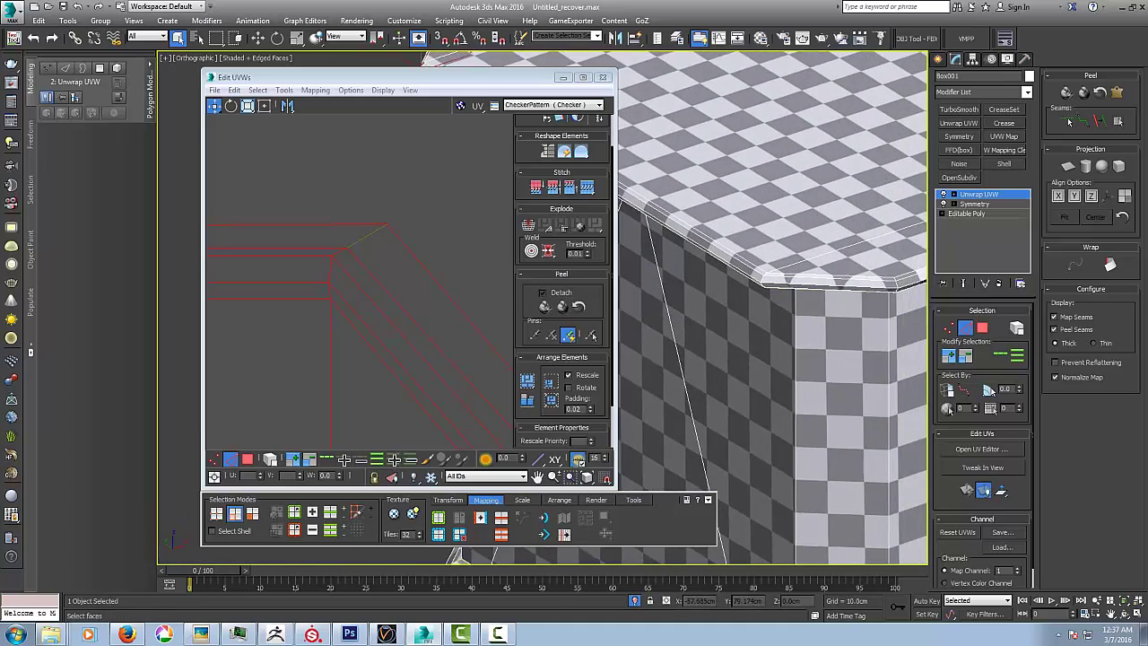
scroll(736, 269, up, 5)
double_click(782, 269)
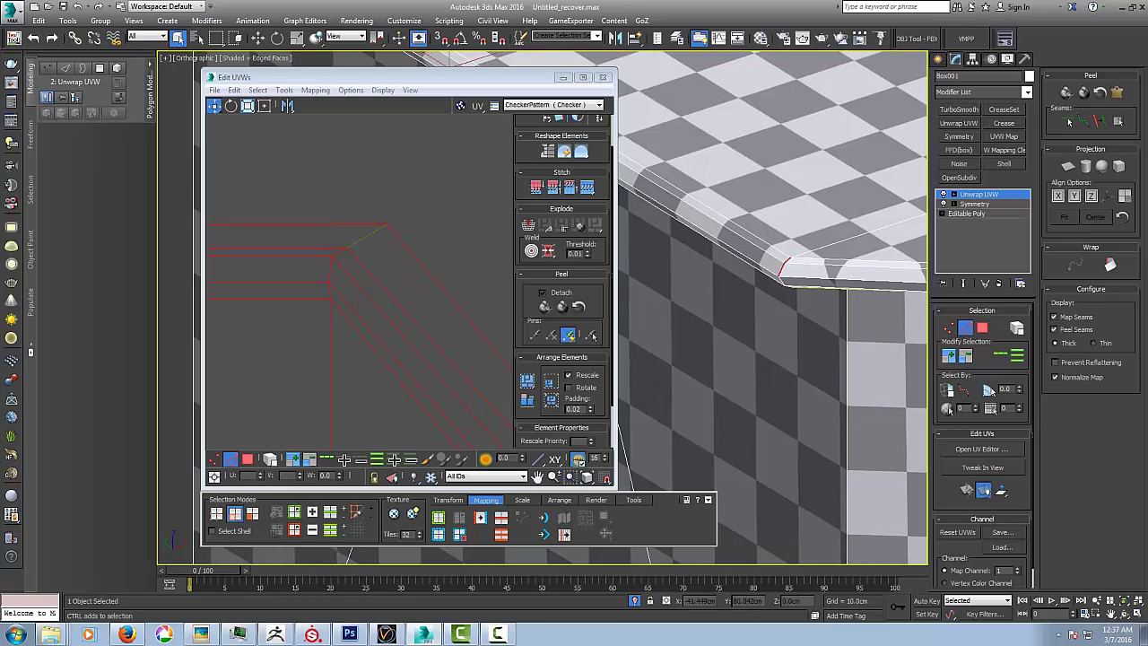
alt+middle_drag(789, 278, 686, 271)
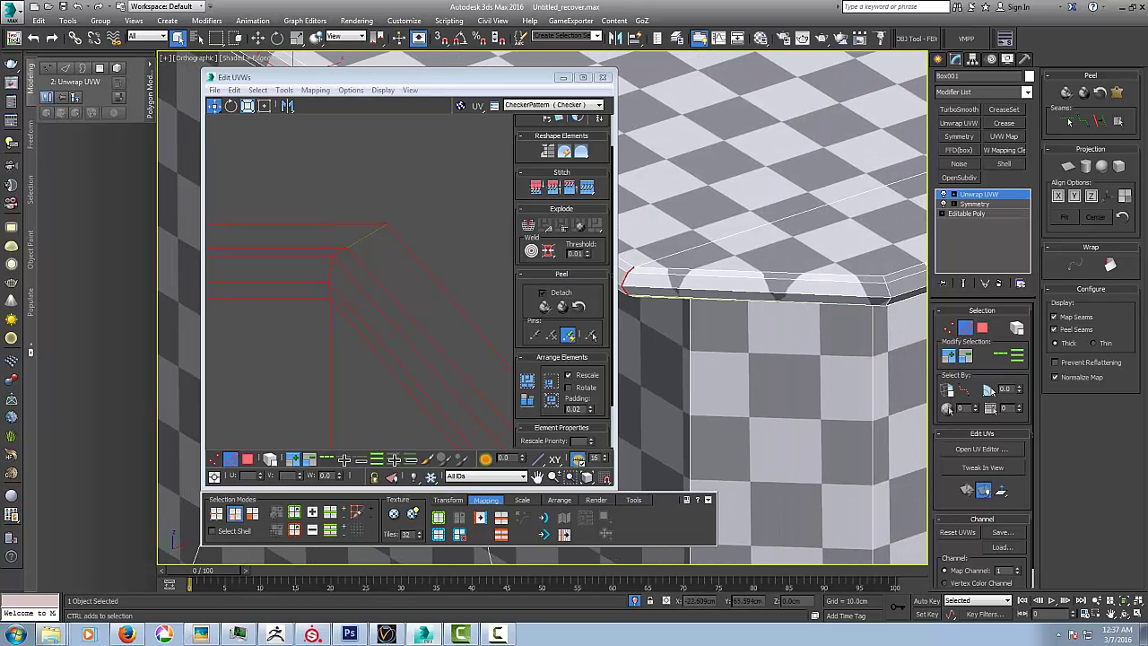
ctrl+double_click(884, 281)
- Add the rim's missing underside edge at the adjacent tabletop corner to the edge selection
alt+middle_drag(885, 284, 886, 462)
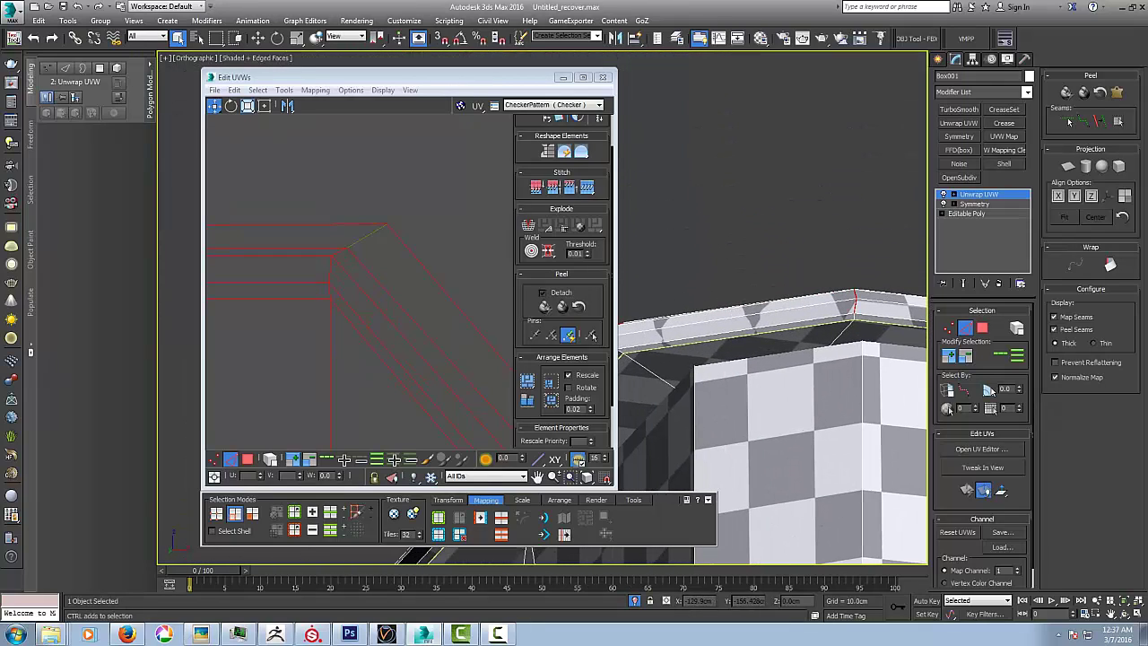
alt+middle_drag(659, 334, 843, 337)
scroll(723, 320, up, 3)
scroll(708, 306, down, 1)
ctrl+click(794, 310)
scroll(762, 326, down, 6)
alt+middle_drag(789, 395, 870, 412)
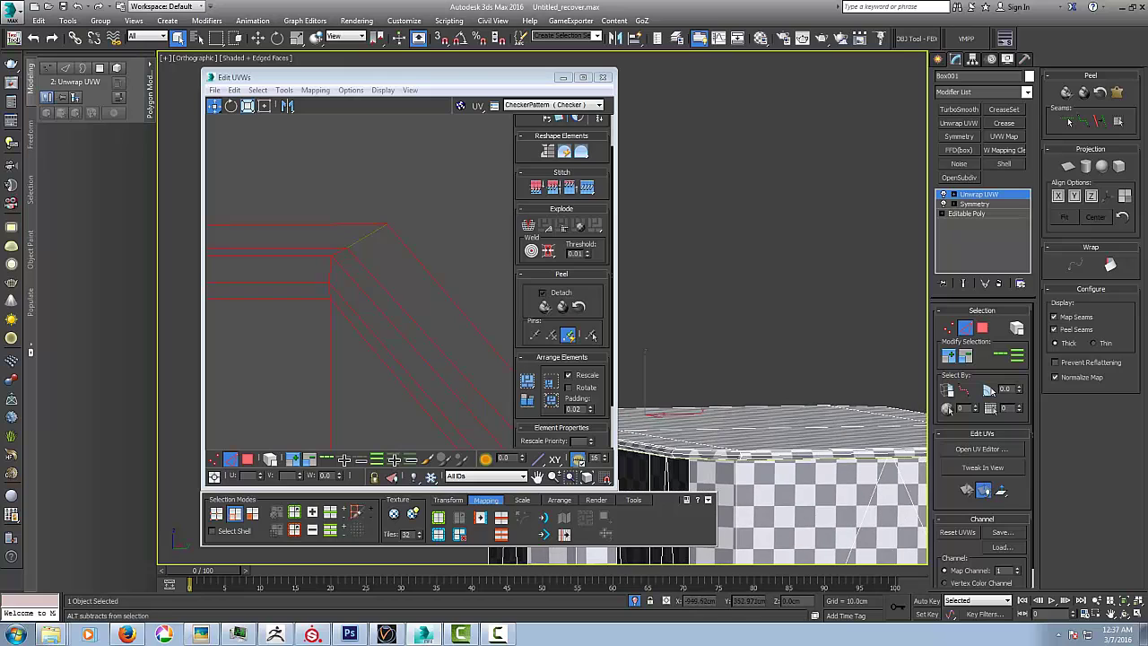
middle_drag(771, 431, 850, 381)
middle_drag(807, 448, 839, 381)
scroll(809, 344, down, 3)
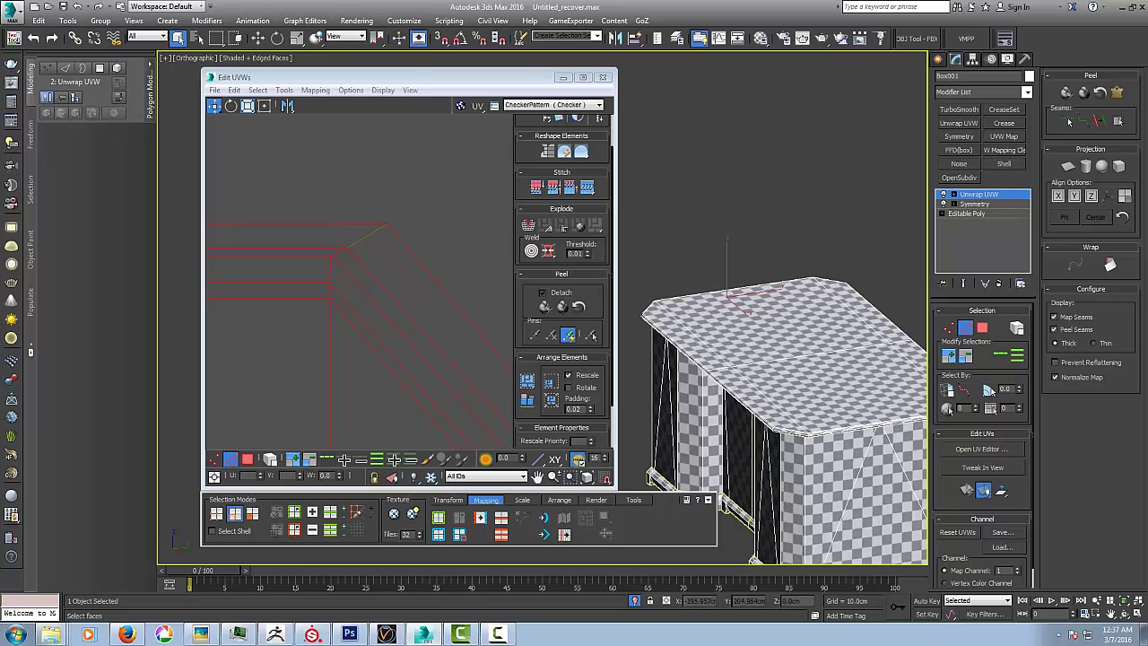
click(998, 283)
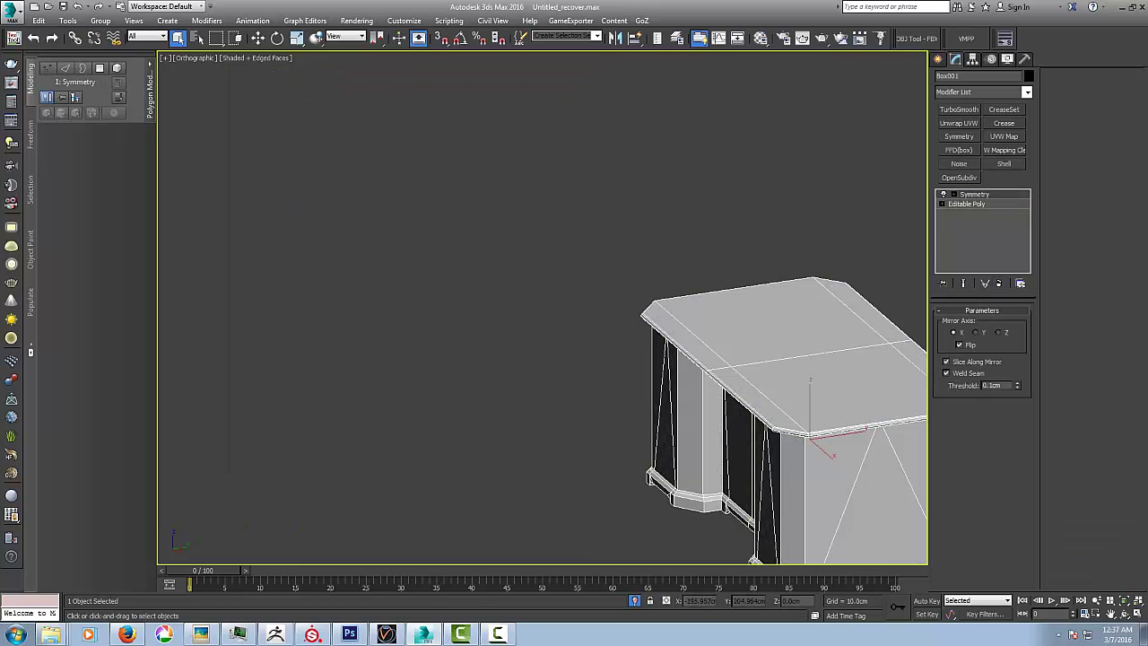
key(ctrl+e)
middle_drag(738, 436, 748, 339)
scroll(744, 400, down, 4)
key(z)
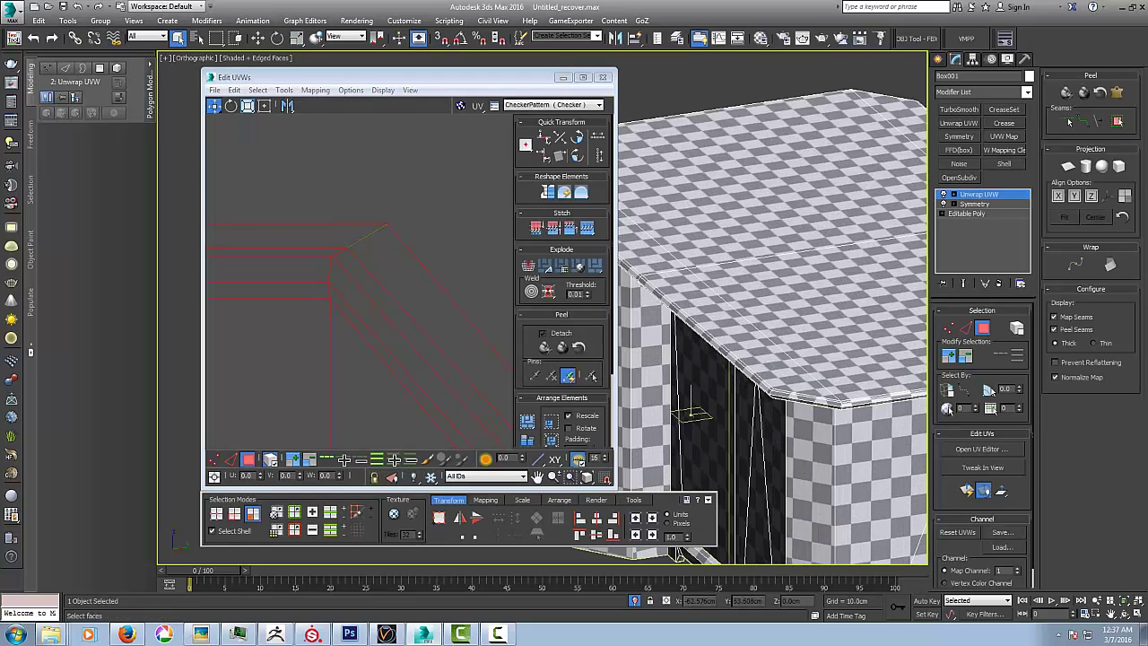
- Return to edge selection and add the short edges across the beveled rim at the remaining tabletop corner
alt+middle_drag(807, 363, 699, 349)
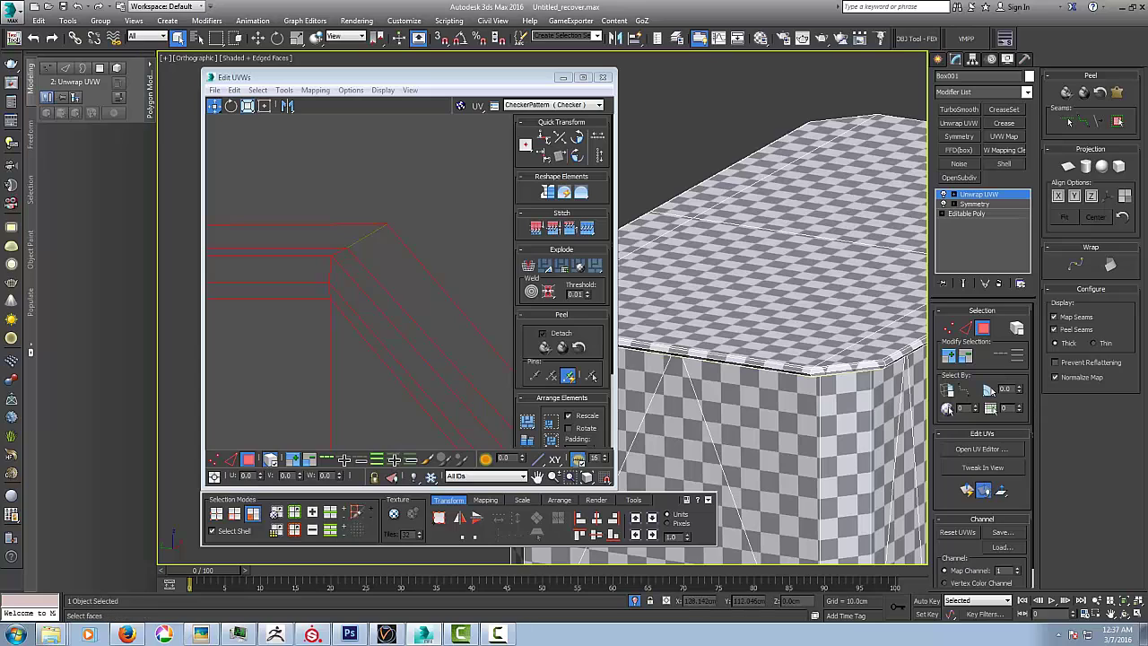
key(2)
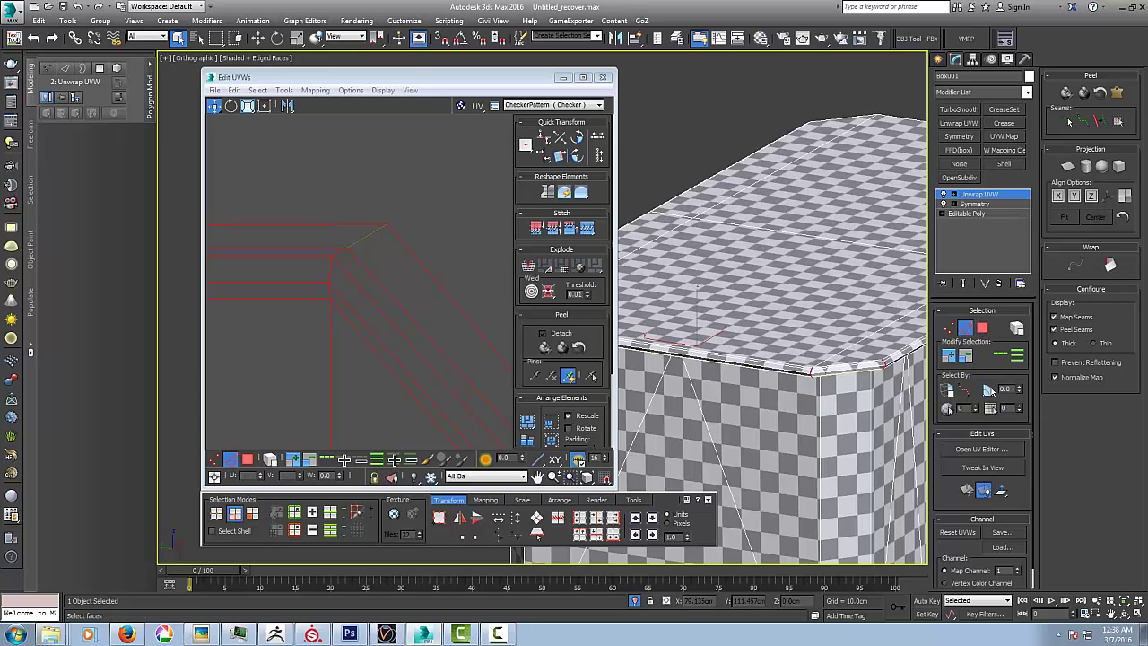
alt+middle_drag(717, 349, 870, 341)
scroll(793, 313, up, 5)
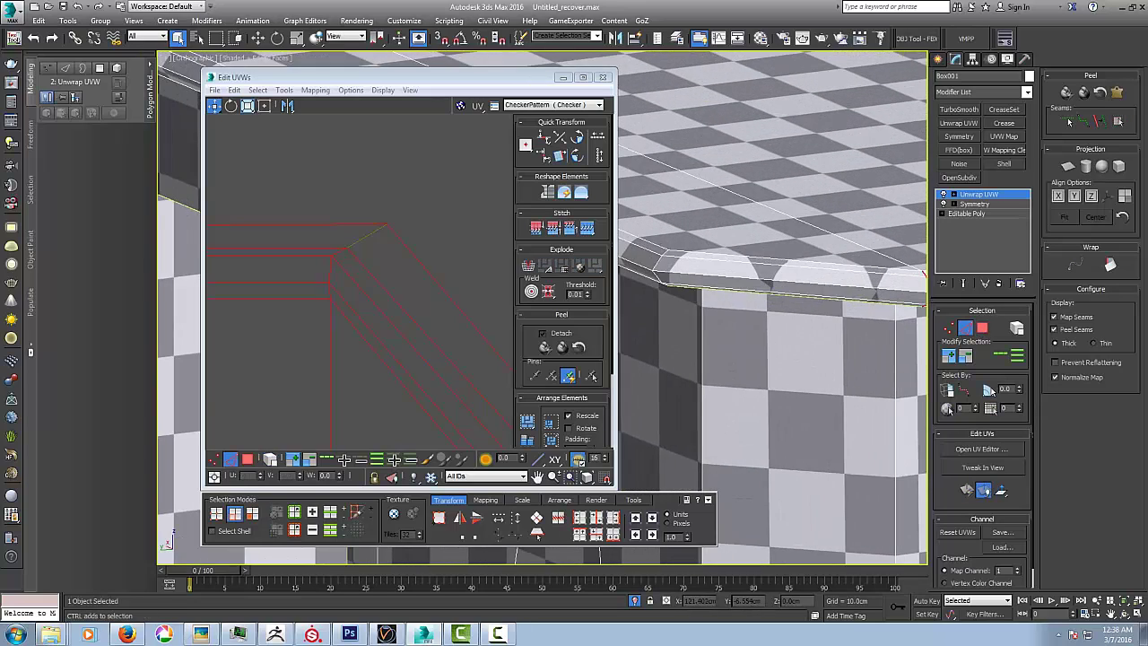
middle_drag(717, 305, 847, 339)
ctrl+click(788, 299)
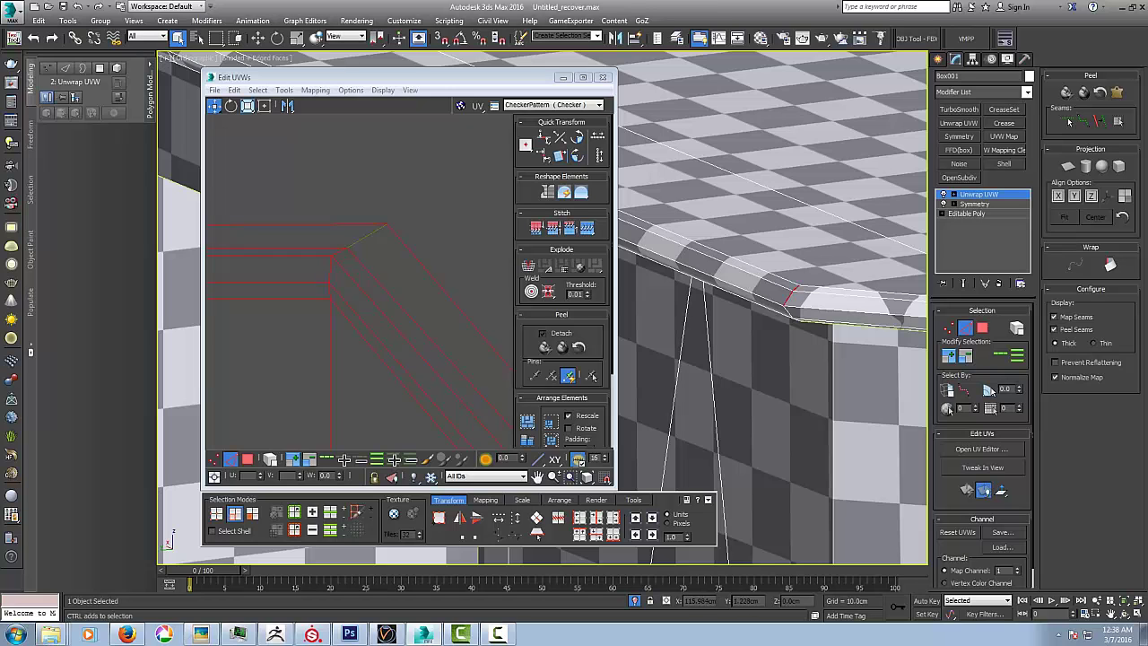
ctrl+click(793, 307)
alt+middle_drag(794, 307, 827, 211)
alt+click(796, 250)
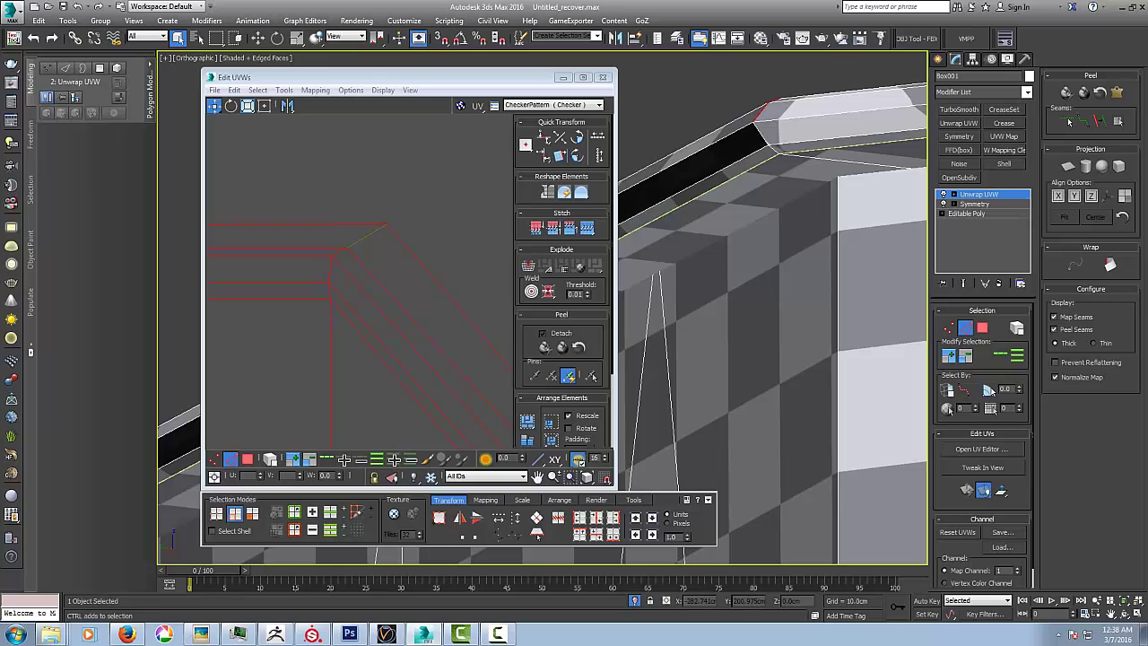
ctrl+click(761, 133)
- Convert the selected edges across the tabletop's beveled corners into peel seams
scroll(783, 224, down, 8)
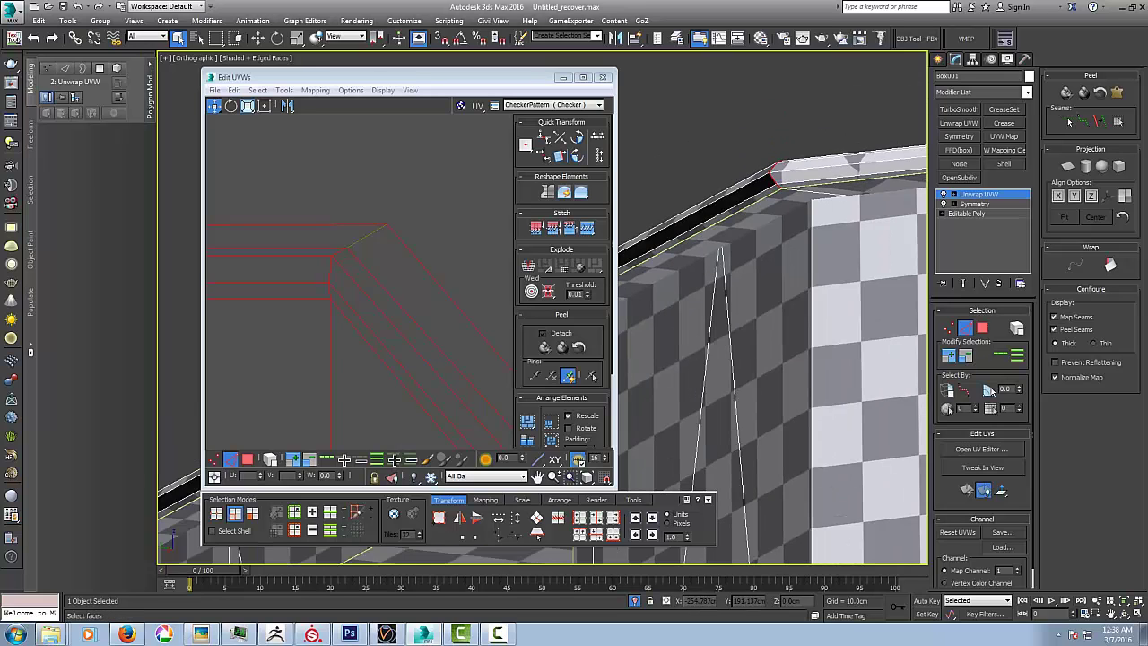
alt+middle_drag(783, 224, 755, 296)
click(1100, 120)
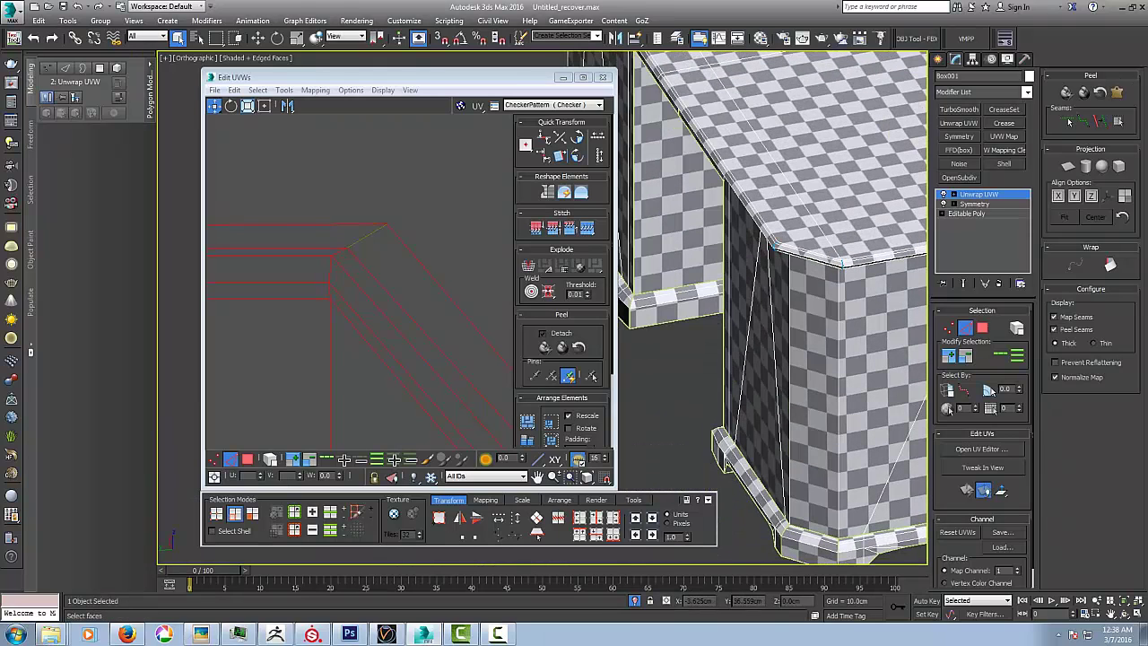
alt+middle_drag(856, 242, 771, 246)
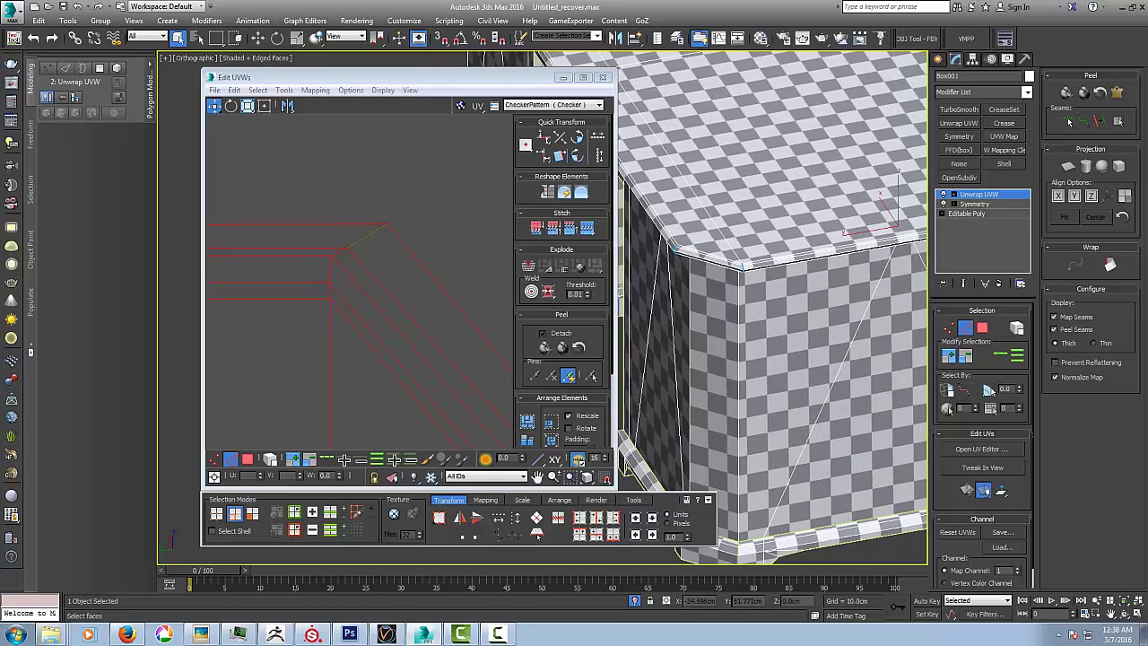
- Select the entire tabletop UV piece as polygons and apply Quick Peel to it using the new corner seams
middle_drag(379, 300, 415, 247)
scroll(414, 247, down, 4)
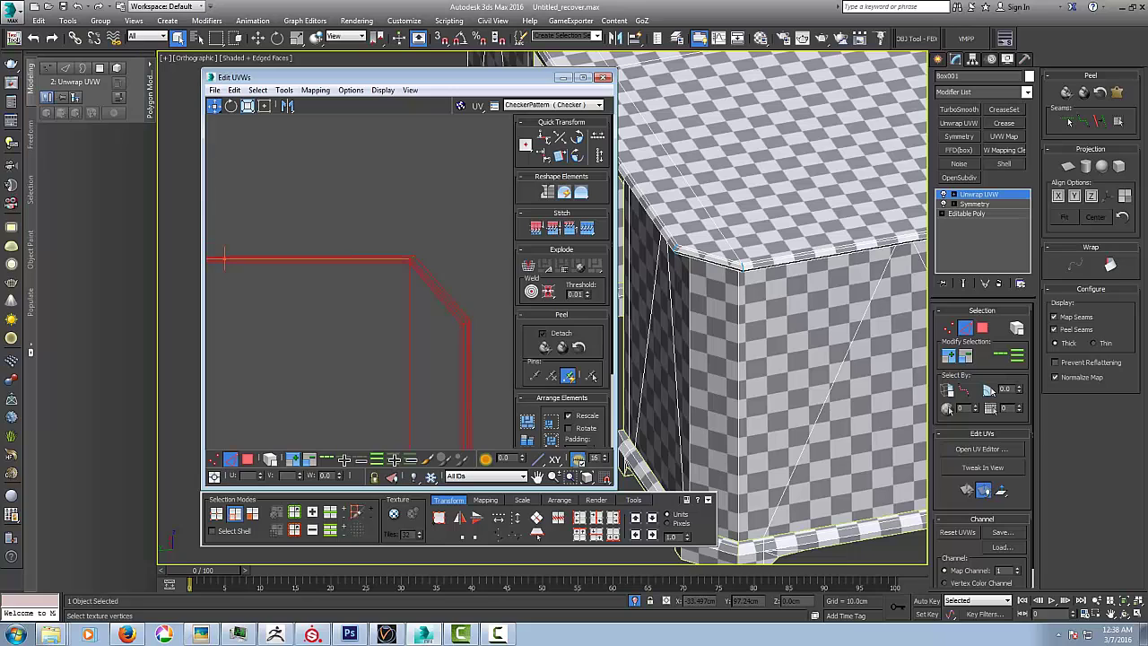
click(252, 513)
click(394, 286)
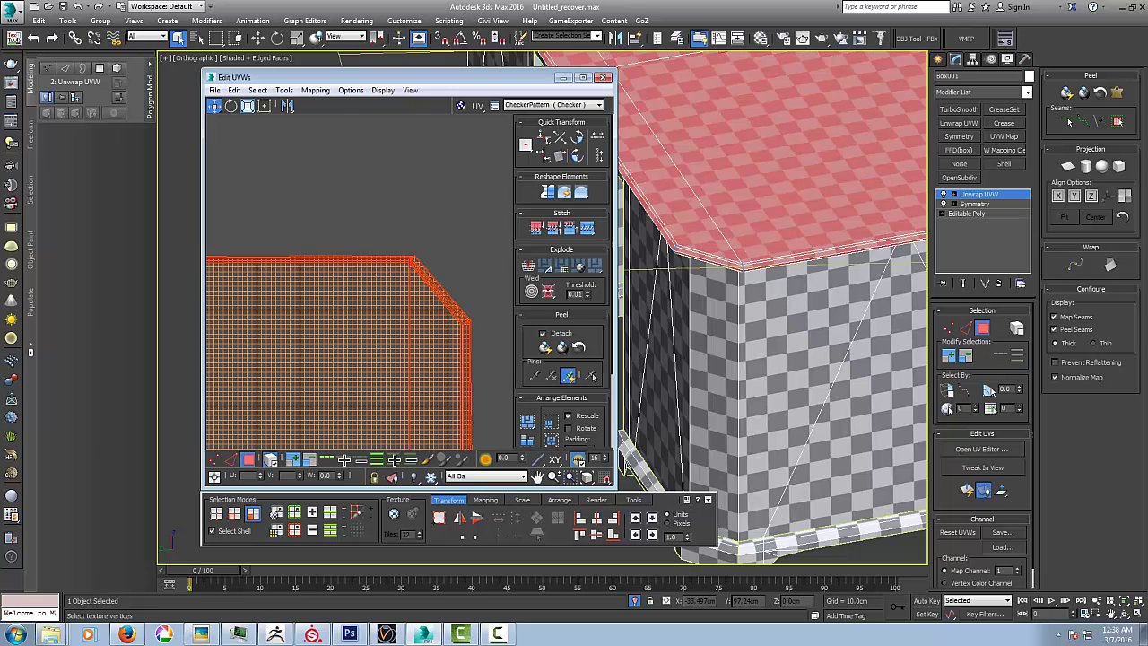
middle_drag(399, 282, 401, 170)
scroll(400, 171, down, 4)
scroll(403, 159, down, 3)
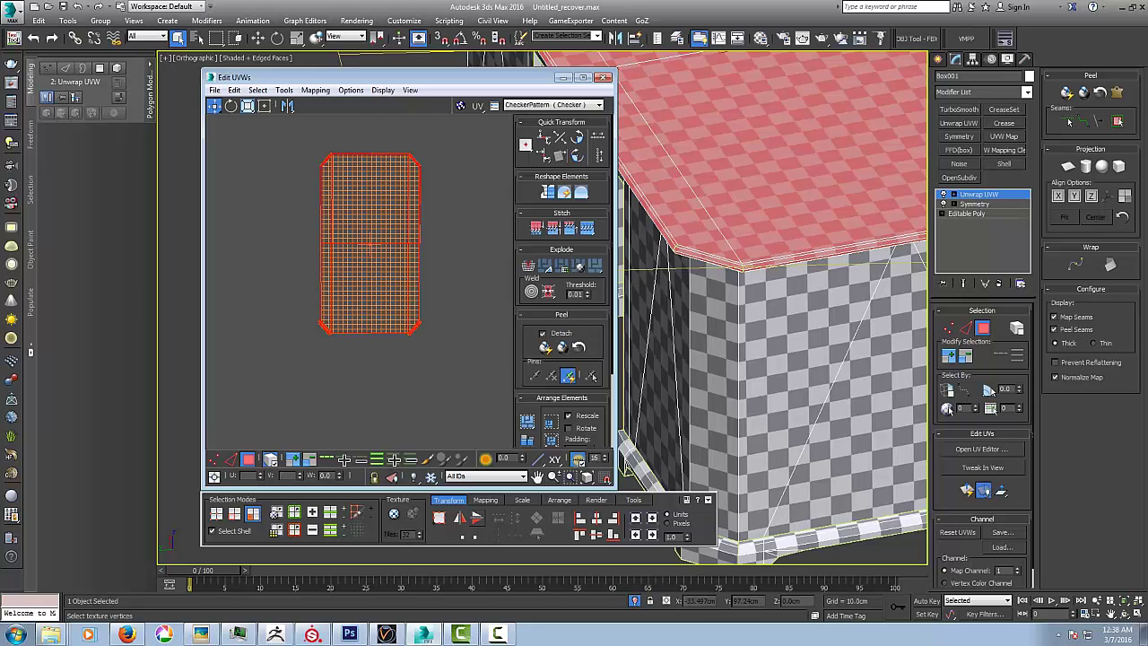
click(485, 500)
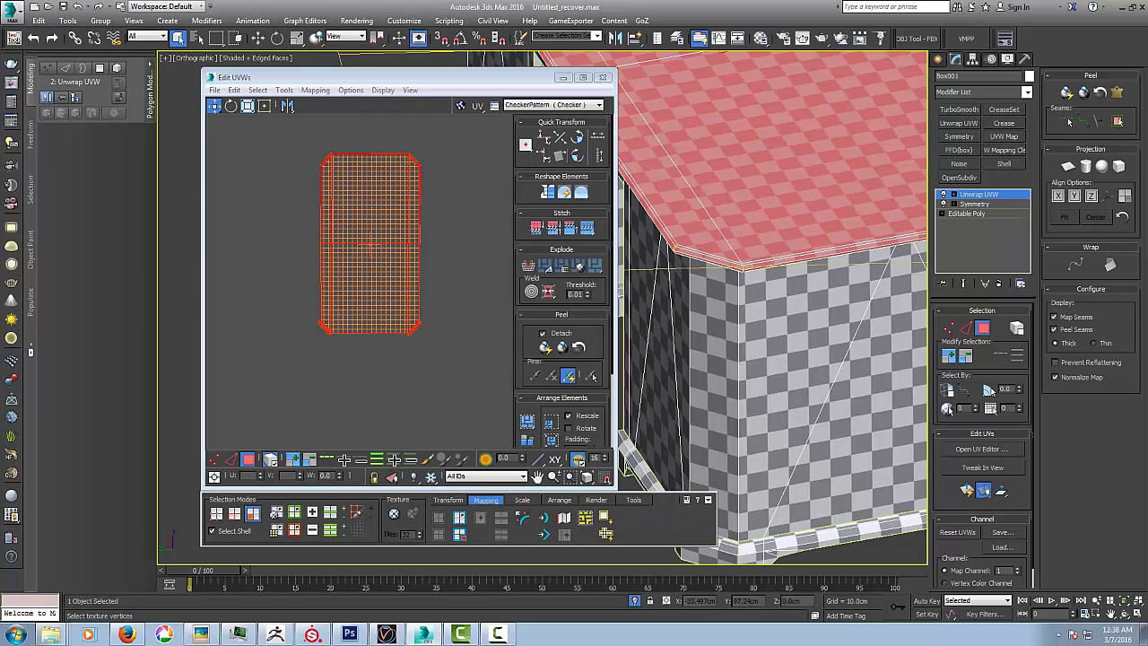
click(543, 519)
- Clear the tabletop selection and enable Show Vertex Connections, toggling Show Edge Distortion off and back on to compare the beveled corner
scroll(327, 332, up, 8)
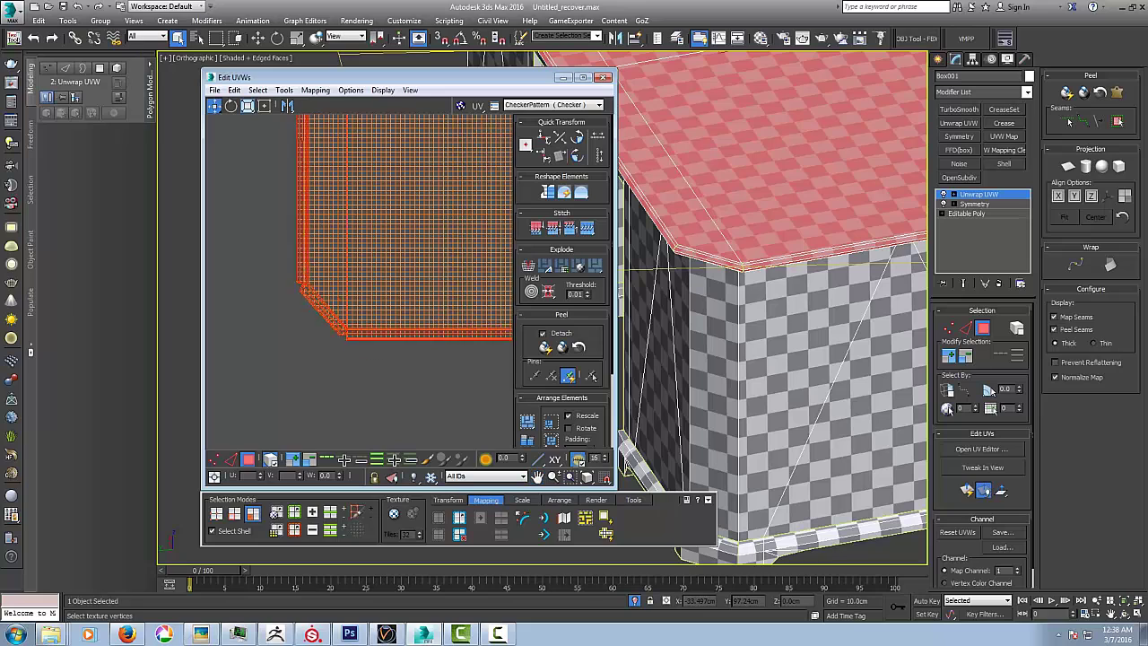
click(324, 332)
middle_drag(327, 332, 301, 329)
scroll(300, 329, down, 2)
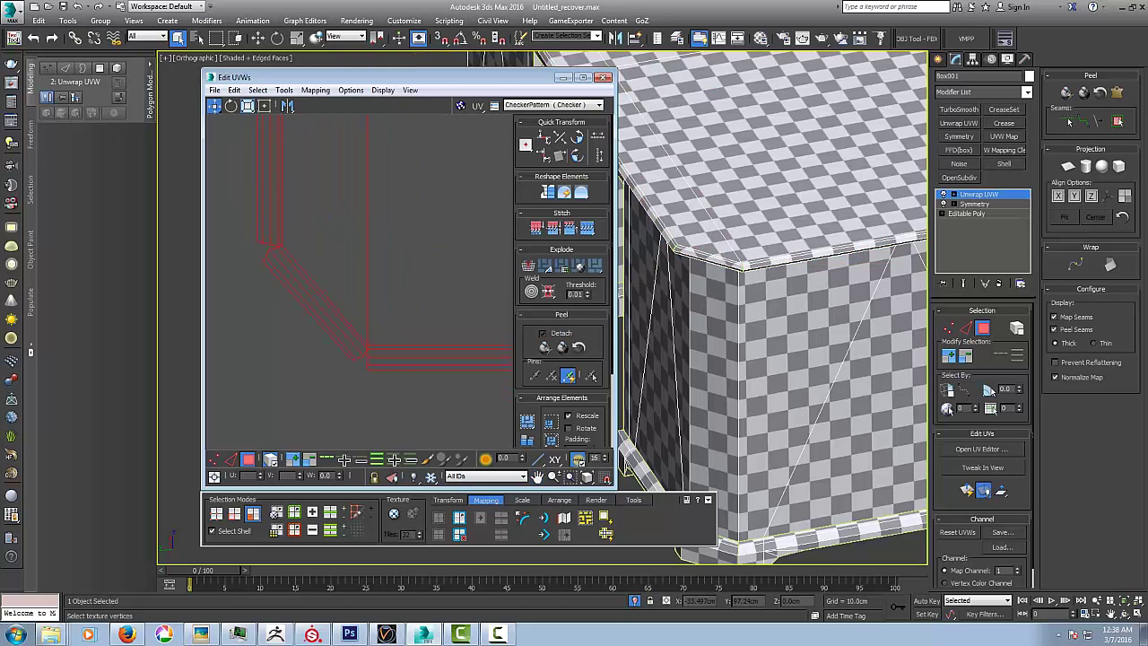
key(1)
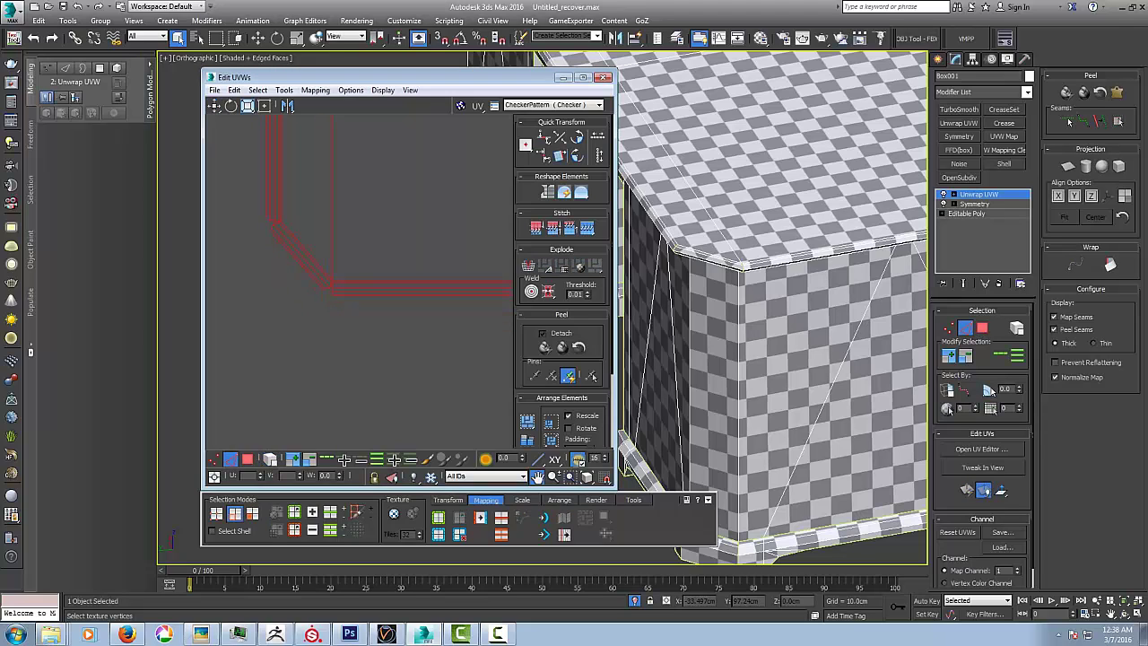
click(383, 90)
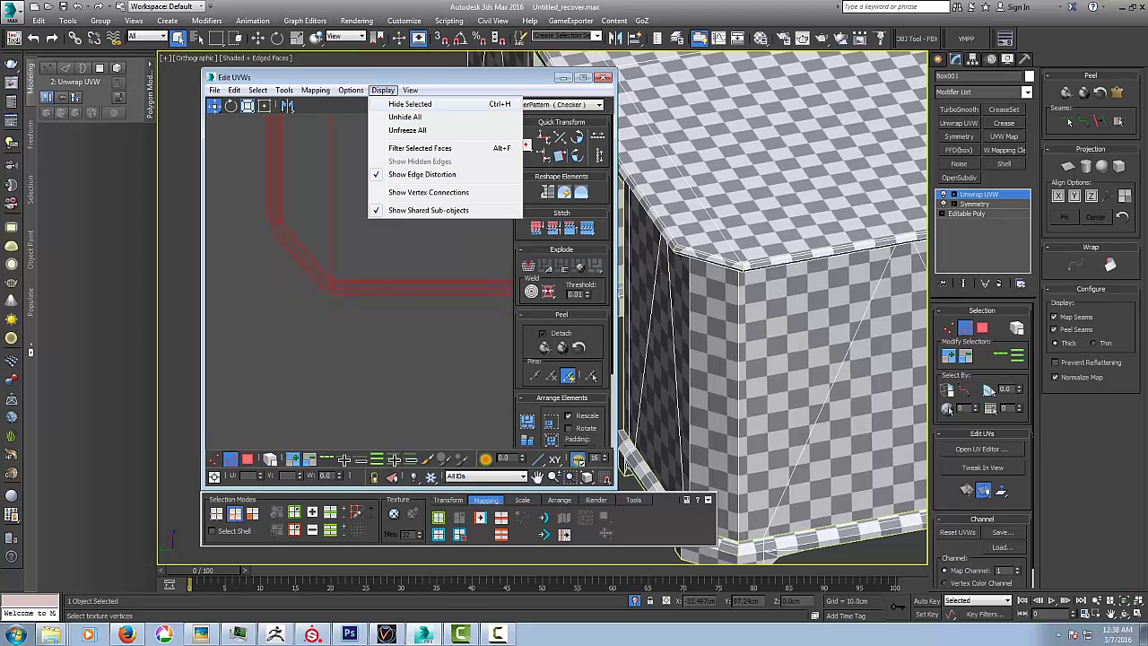
click(430, 174)
click(383, 89)
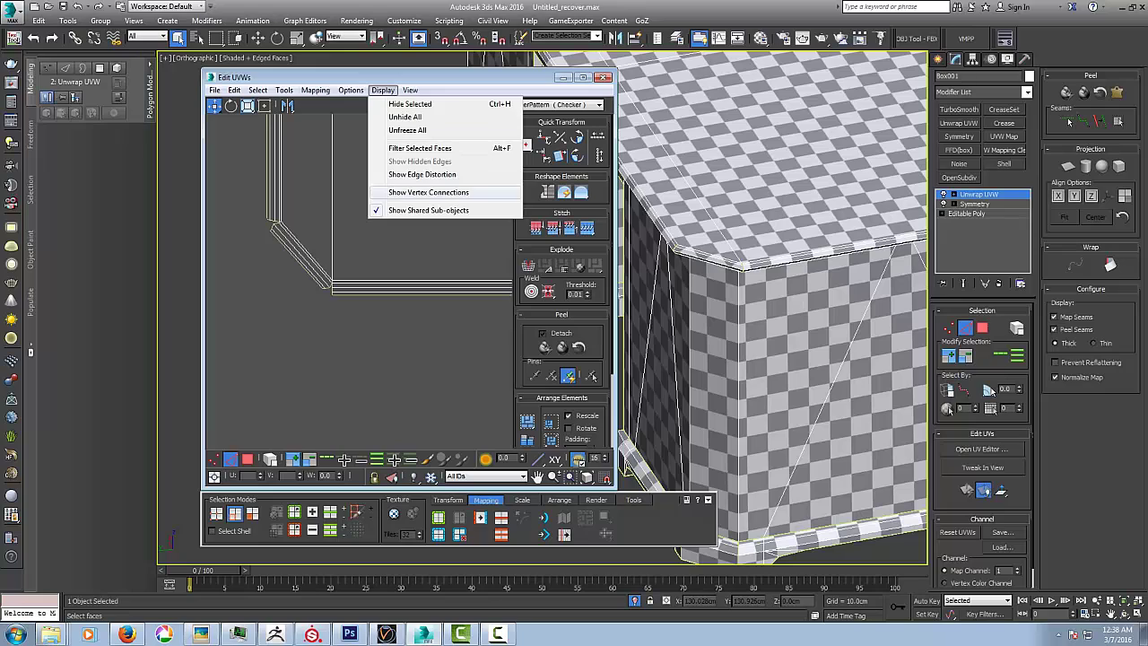
click(431, 192)
click(383, 89)
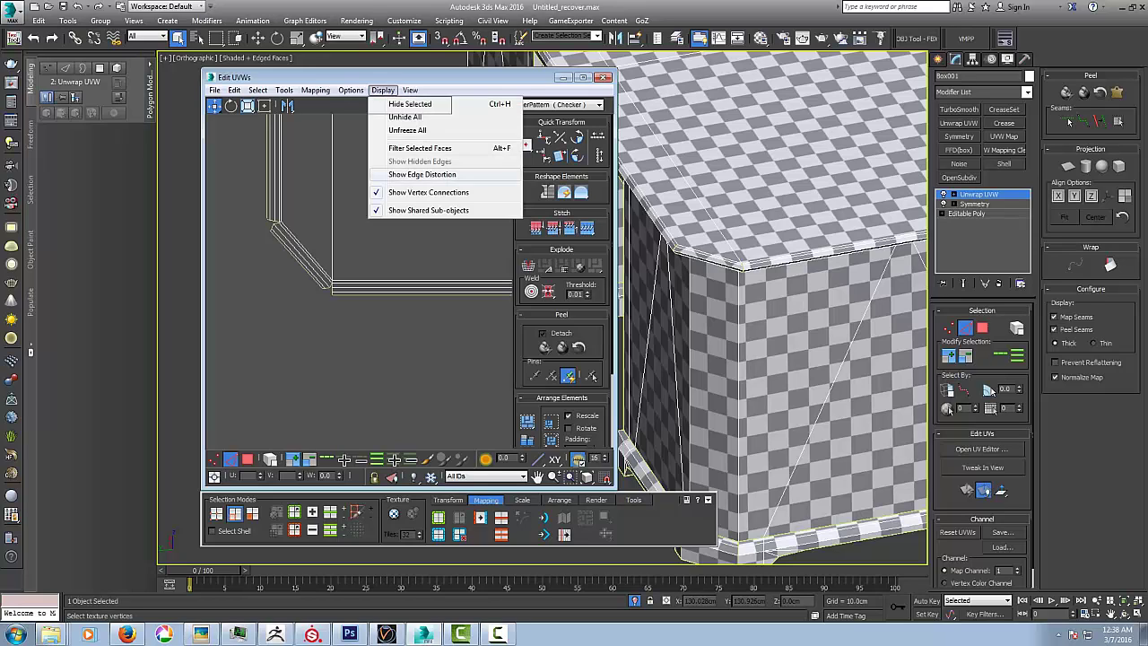
click(412, 102)
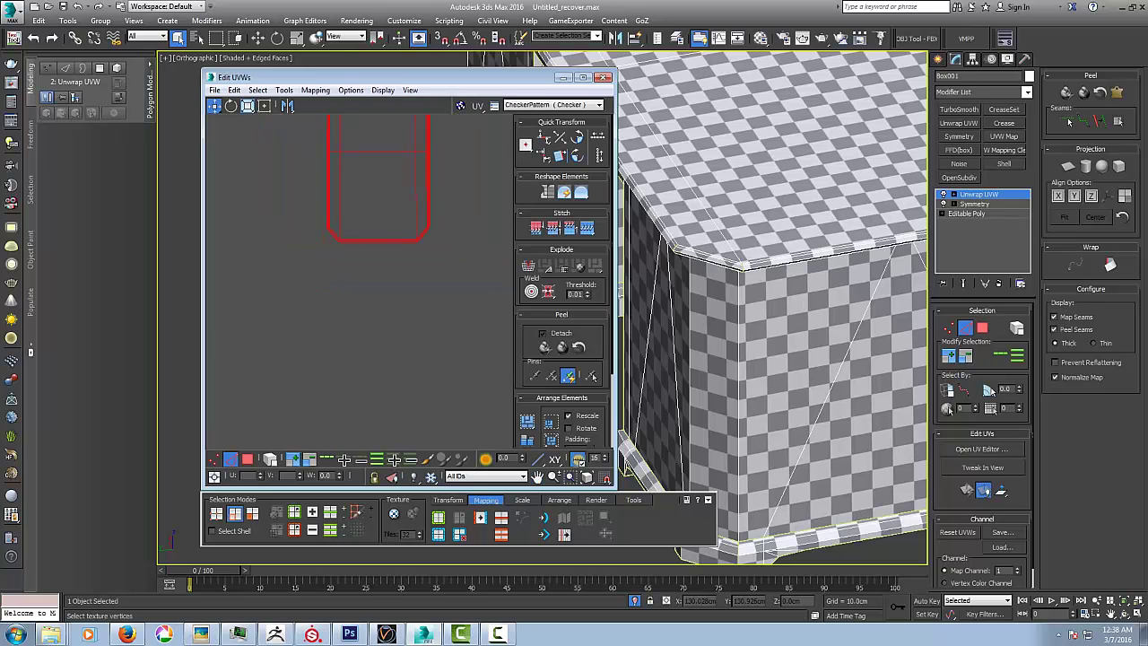
scroll(696, 184, up, 4)
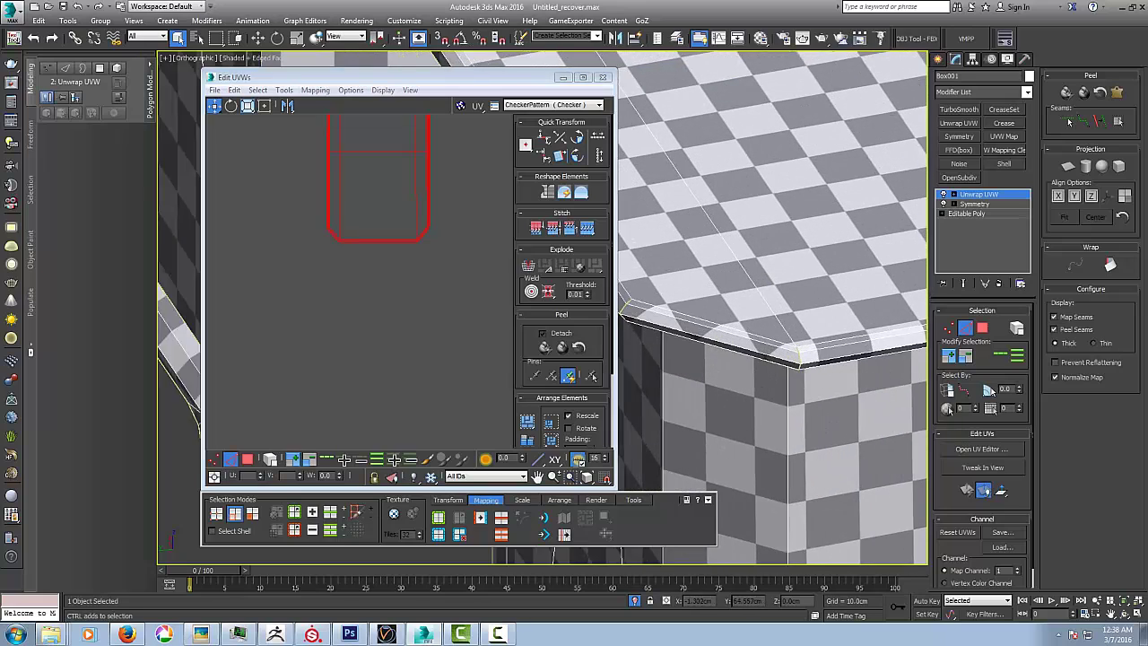
scroll(767, 341, up, 2)
scroll(767, 341, down, 6)
middle_drag(387, 205, 359, 372)
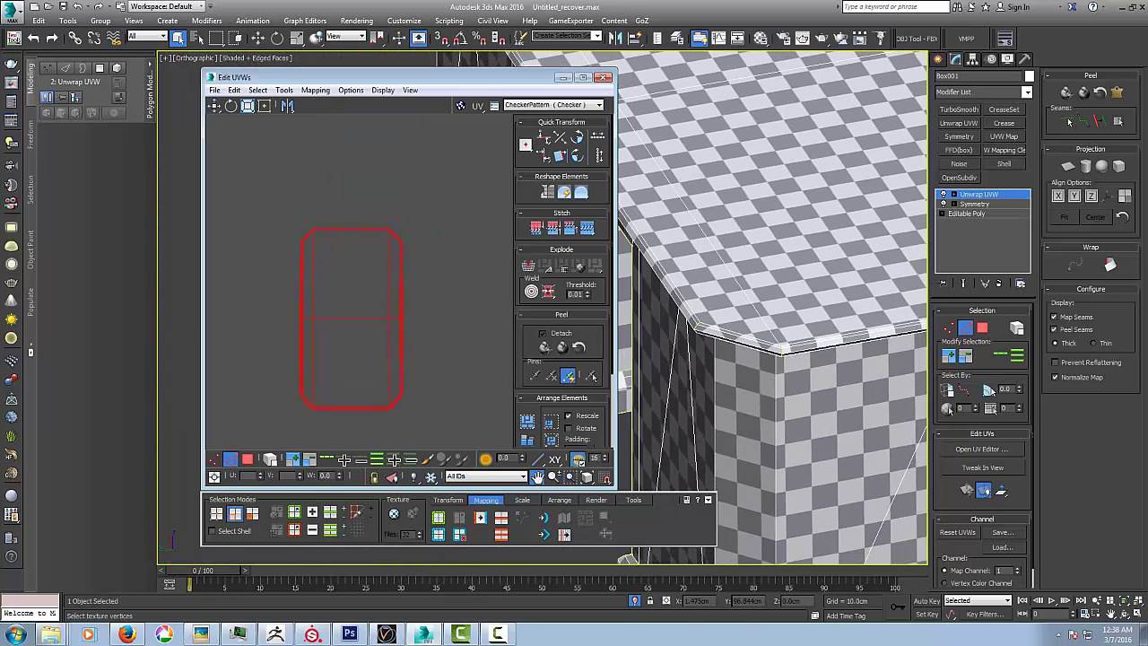
middle_drag(359, 237, 361, 282)
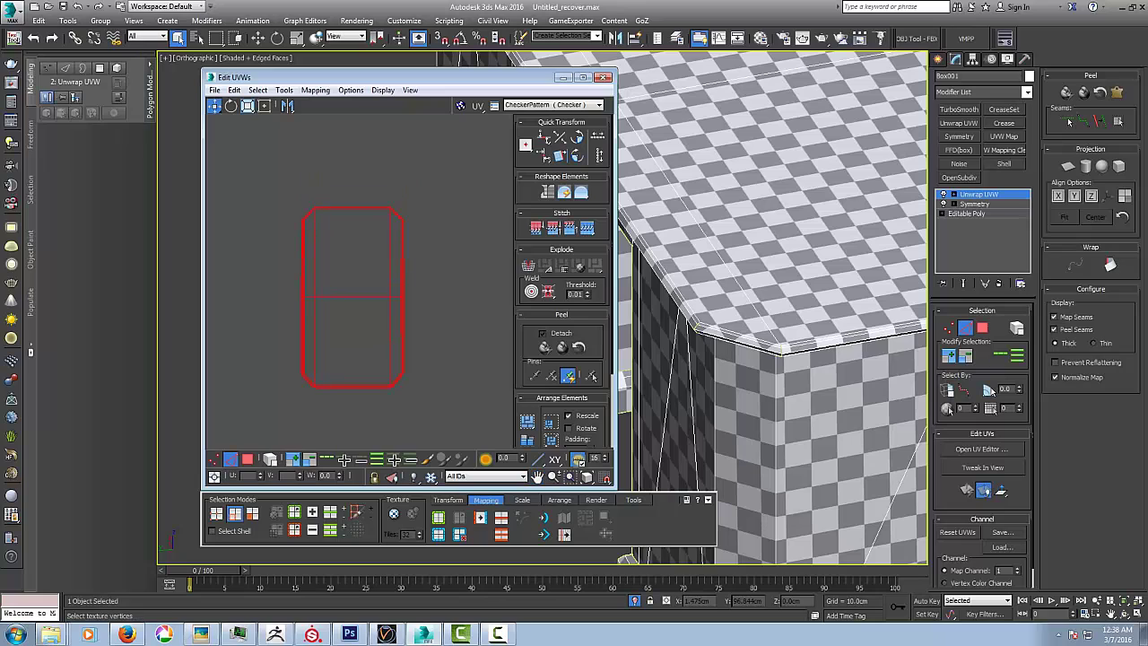
click(543, 519)
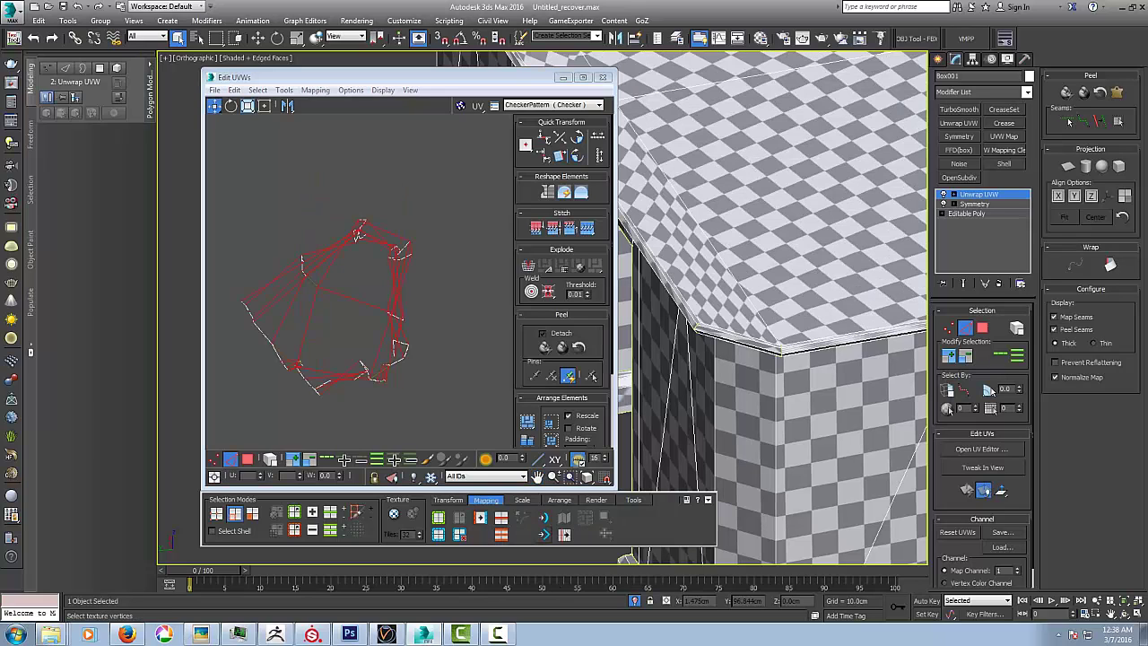
key(ctrl+z)
click(543, 520)
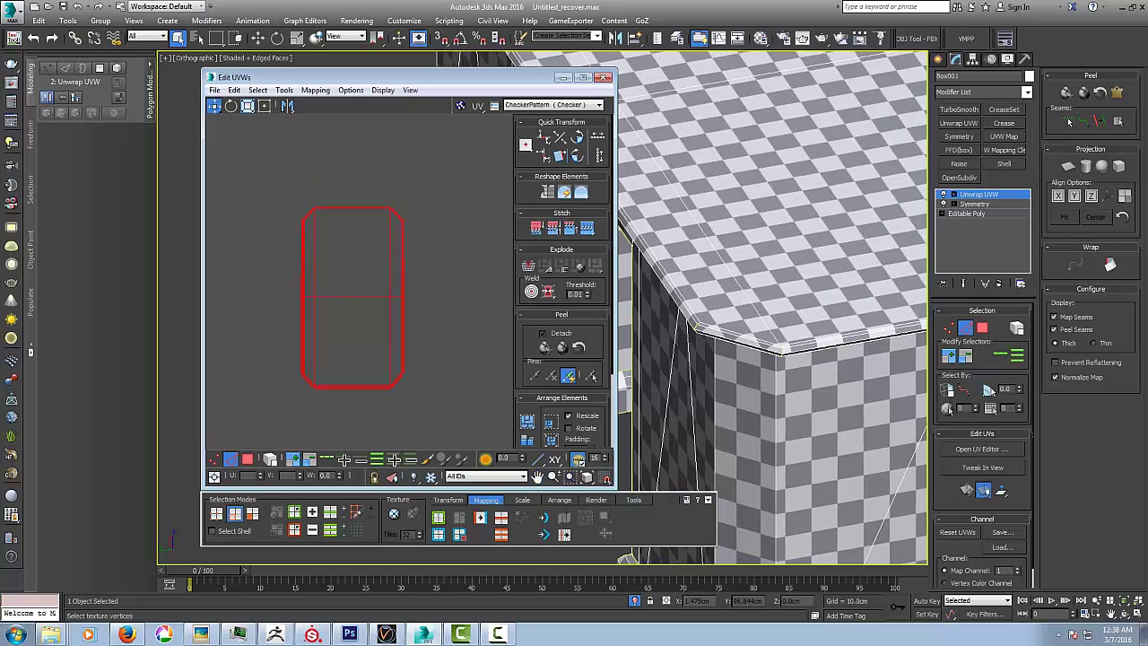
- Examine the edge distortion along the tabletop UV piece's rim and beveled corners
middle_drag(352, 296, 420, 242)
scroll(355, 329, up, 4)
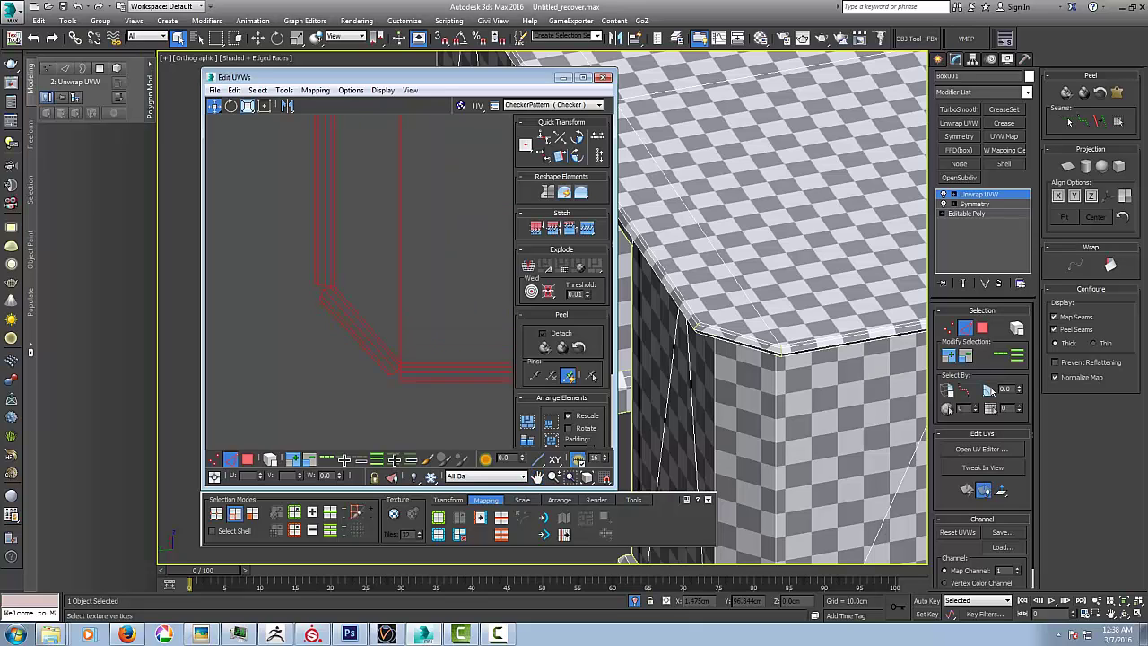
middle_drag(359, 309, 310, 381)
scroll(345, 313, down, 2)
middle_drag(345, 300, 348, 395)
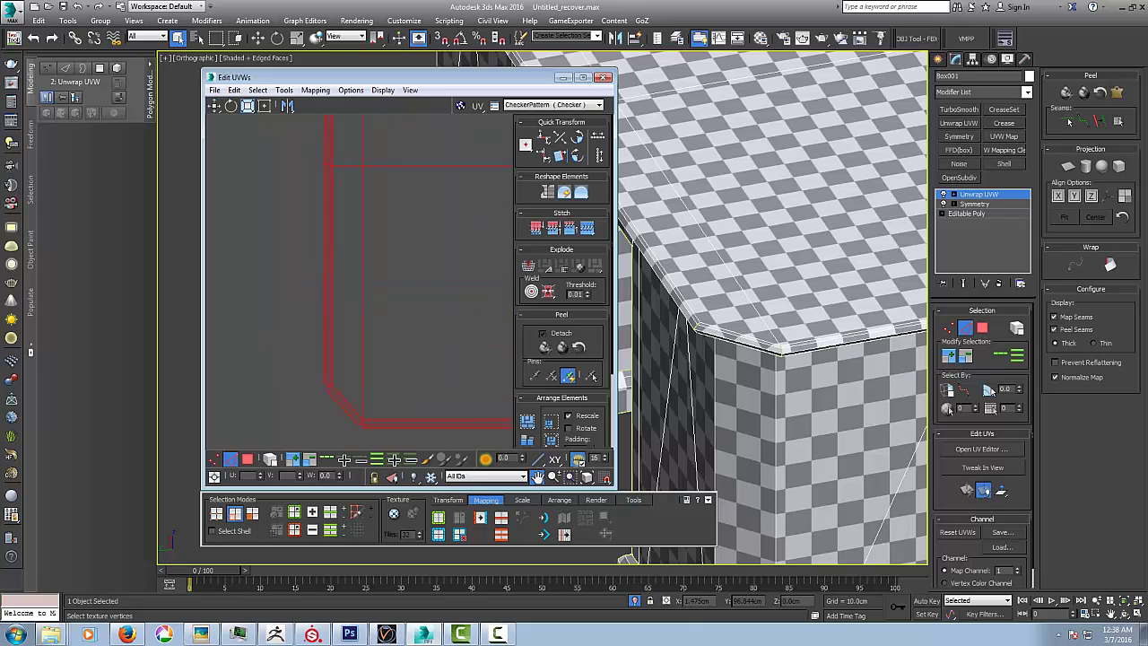
middle_drag(346, 260, 350, 445)
middle_drag(359, 314, 312, 348)
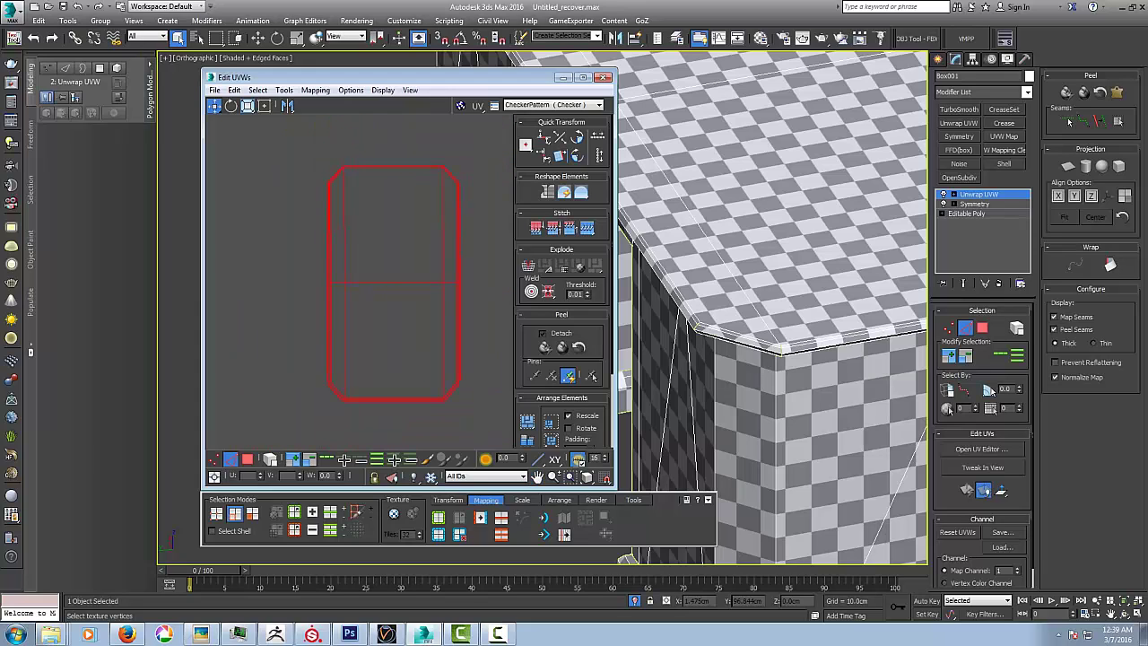
middle_drag(350, 359, 350, 204)
middle_drag(475, 309, 251, 293)
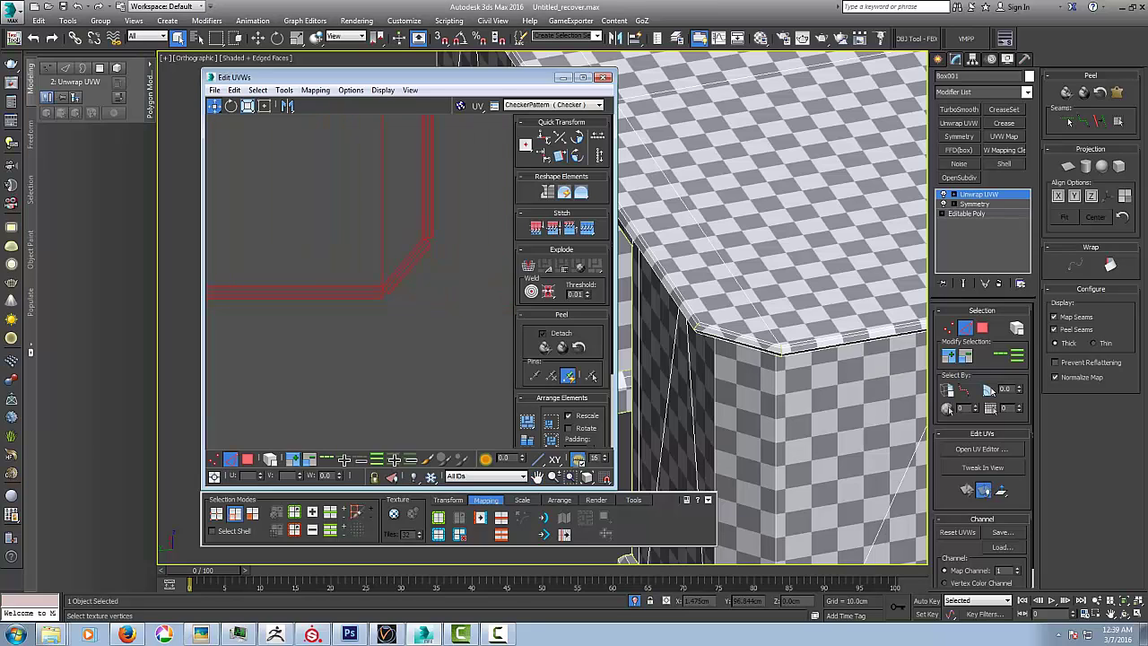
scroll(370, 231, down, 2)
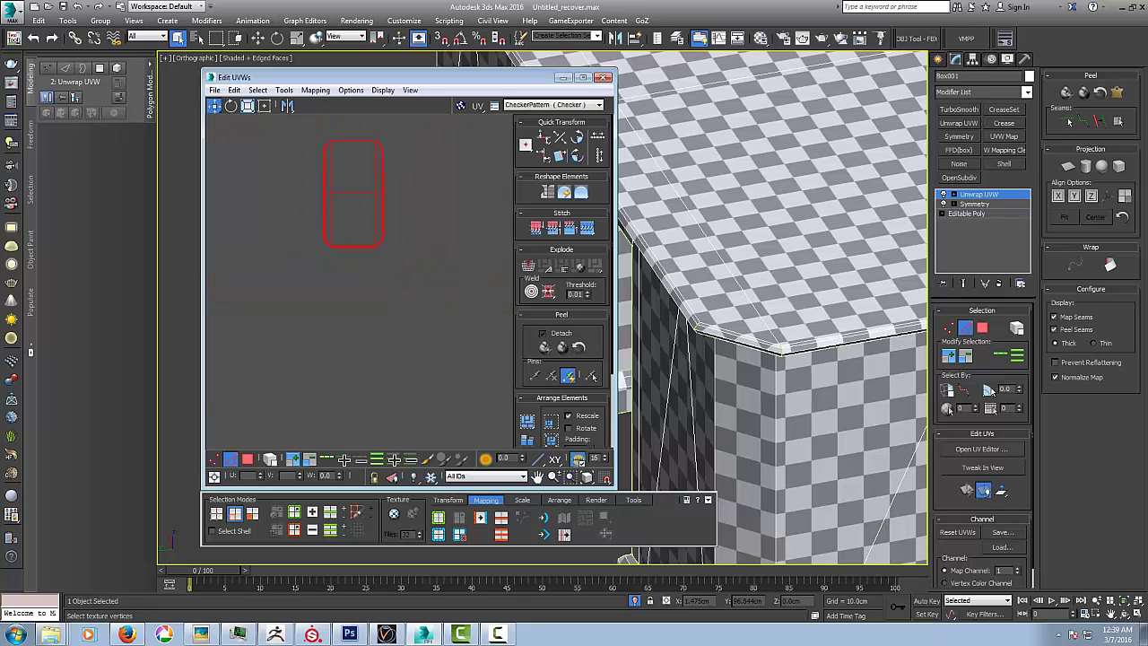
- Turn off Show Edge Distortion for the full UV layout
scroll(375, 237, down, 1)
scroll(843, 242, down, 5)
alt+middle_drag(807, 260, 910, 255)
scroll(358, 301, down, 3)
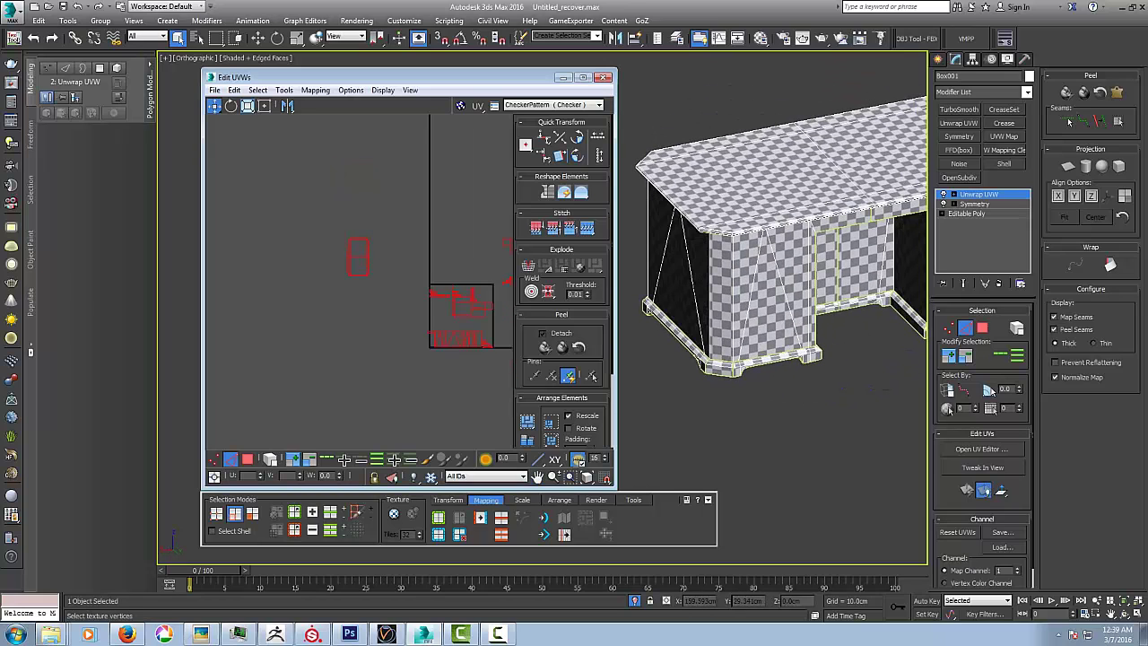
scroll(356, 301, down, 2)
middle_drag(356, 300, 275, 308)
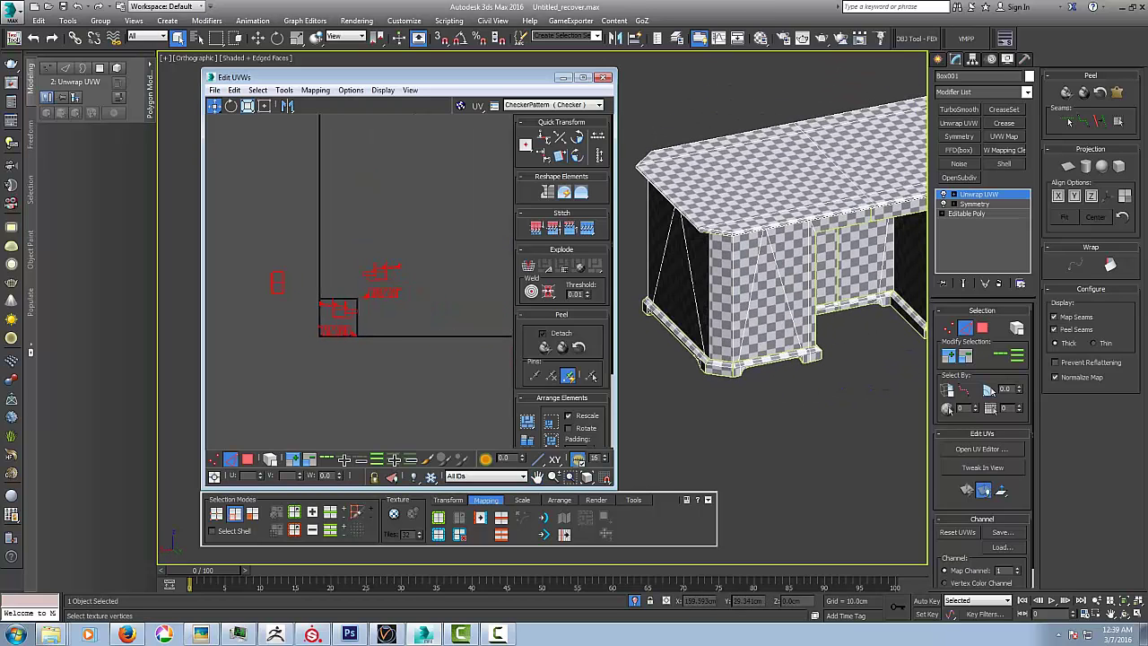
click(383, 90)
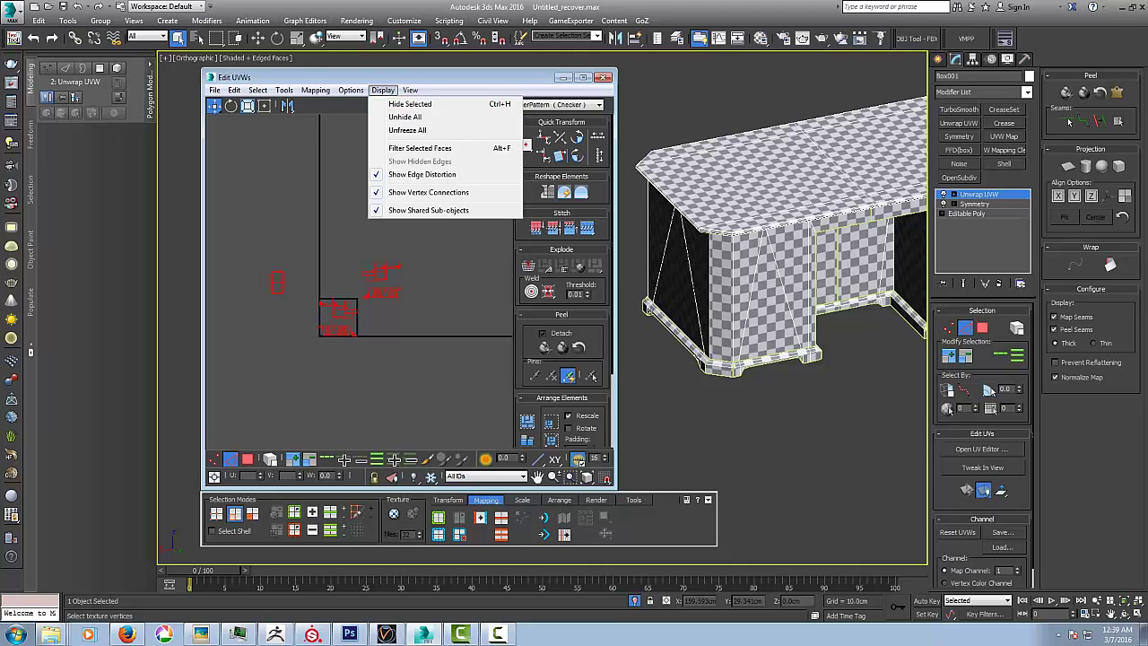
click(422, 175)
- Move the C-shaped UV piece out of the crowded tile into the empty space above it
middle_drag(386, 260, 417, 247)
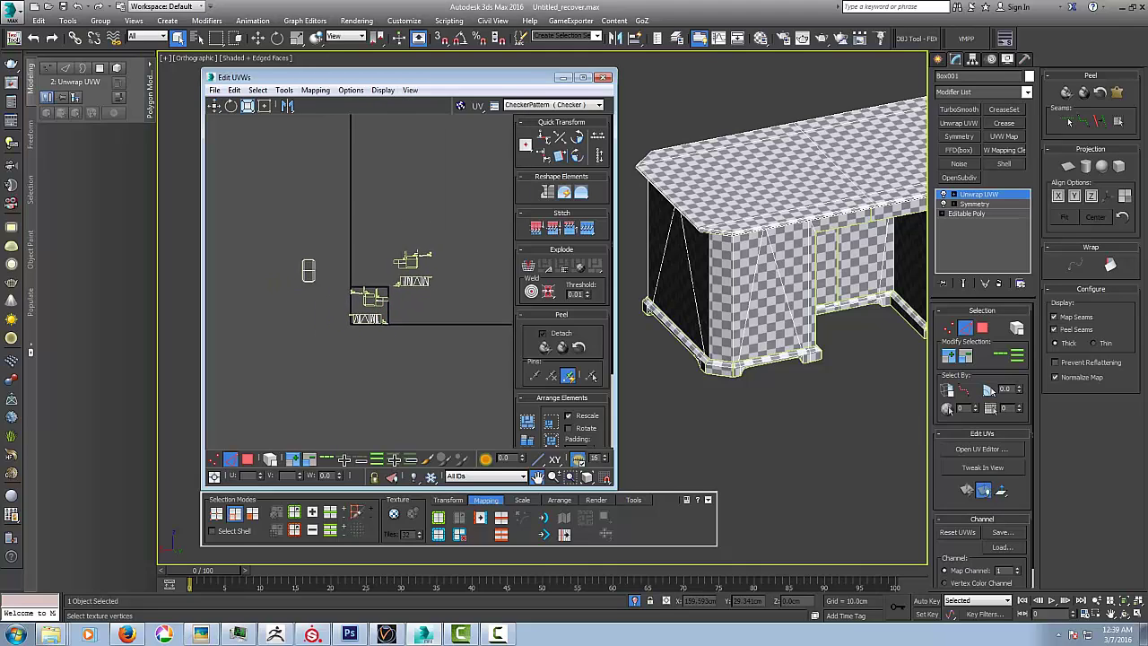
middle_drag(356, 300, 359, 296)
scroll(358, 296, up, 9)
scroll(358, 296, down, 4)
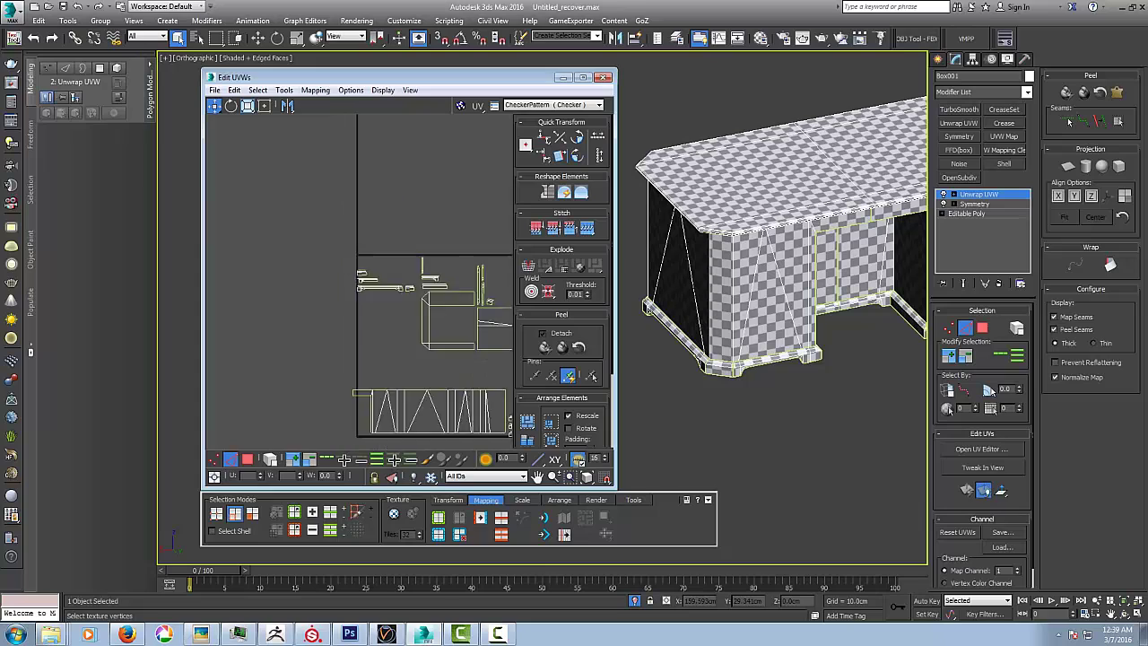
scroll(361, 285, down, 3)
scroll(412, 300, up, 7)
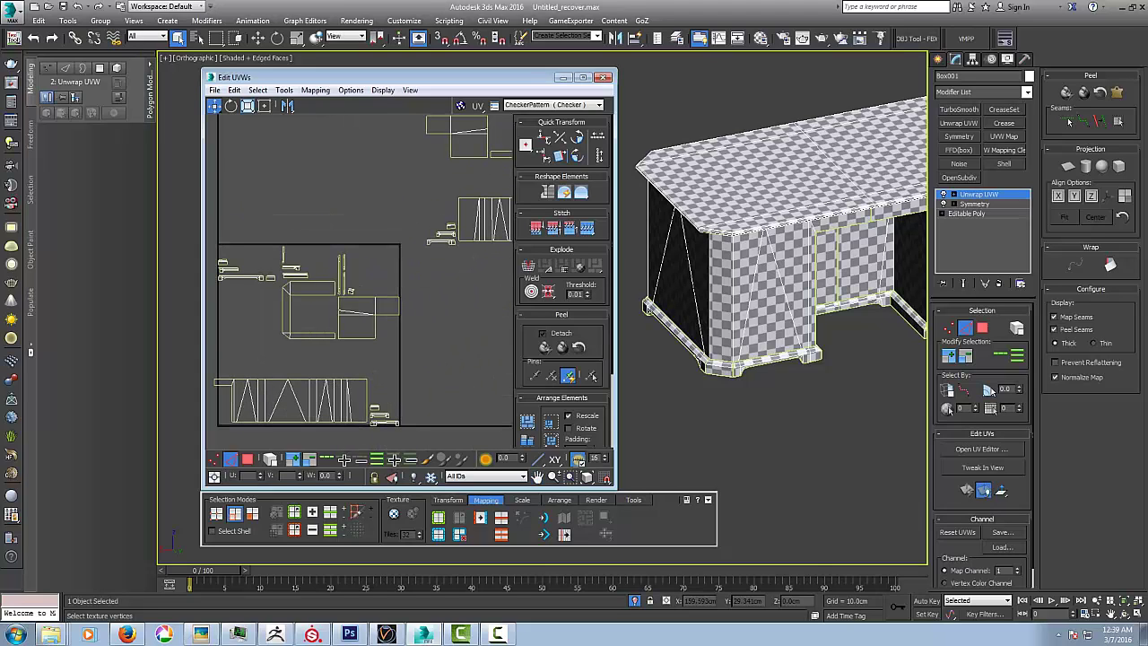
click(313, 294)
key(3)
drag(313, 289, 297, 167)
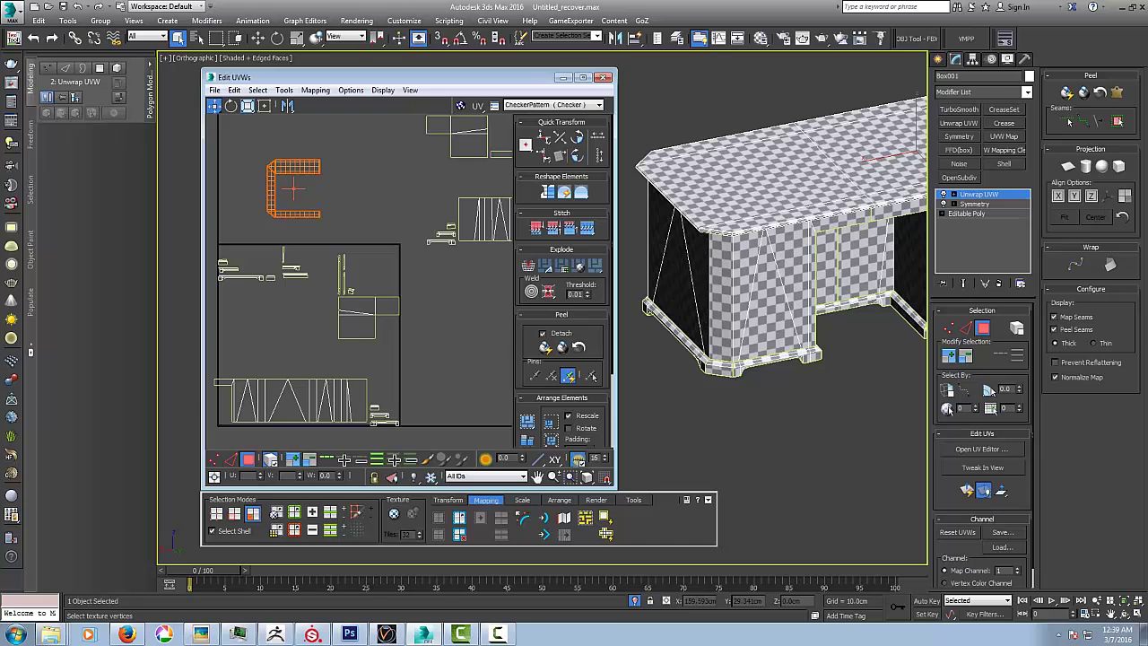
- Stitch the C-shaped piece to its mirrored half along its two open end edges, forming a closed ring
key(2)
click(312, 173)
scroll(328, 166, up, 3)
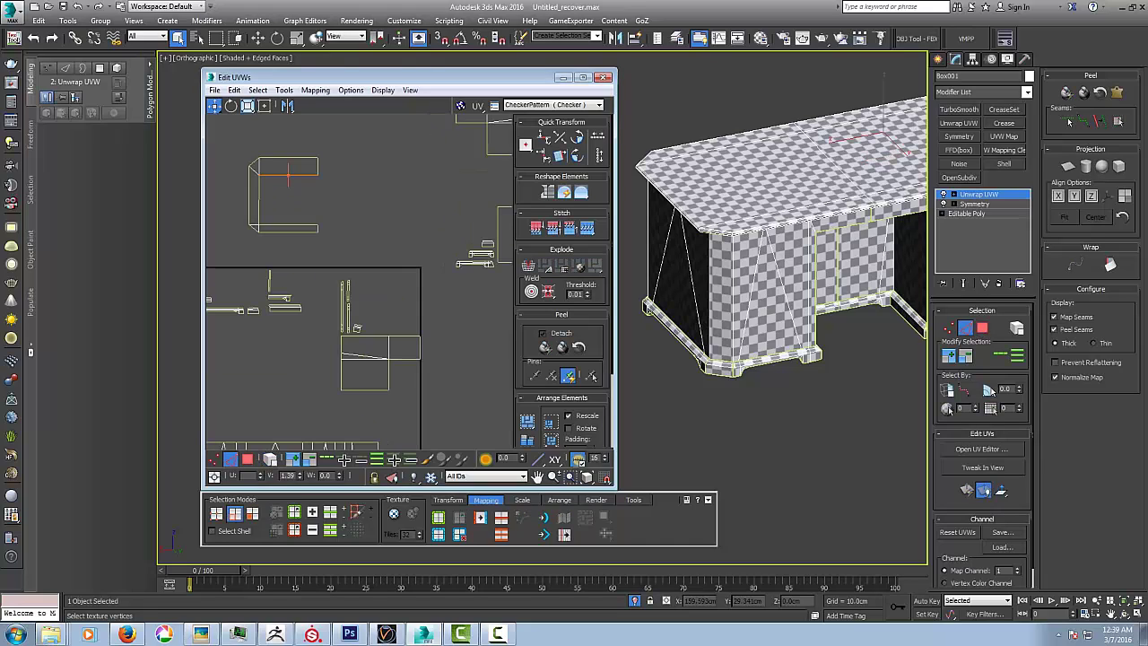
click(317, 167)
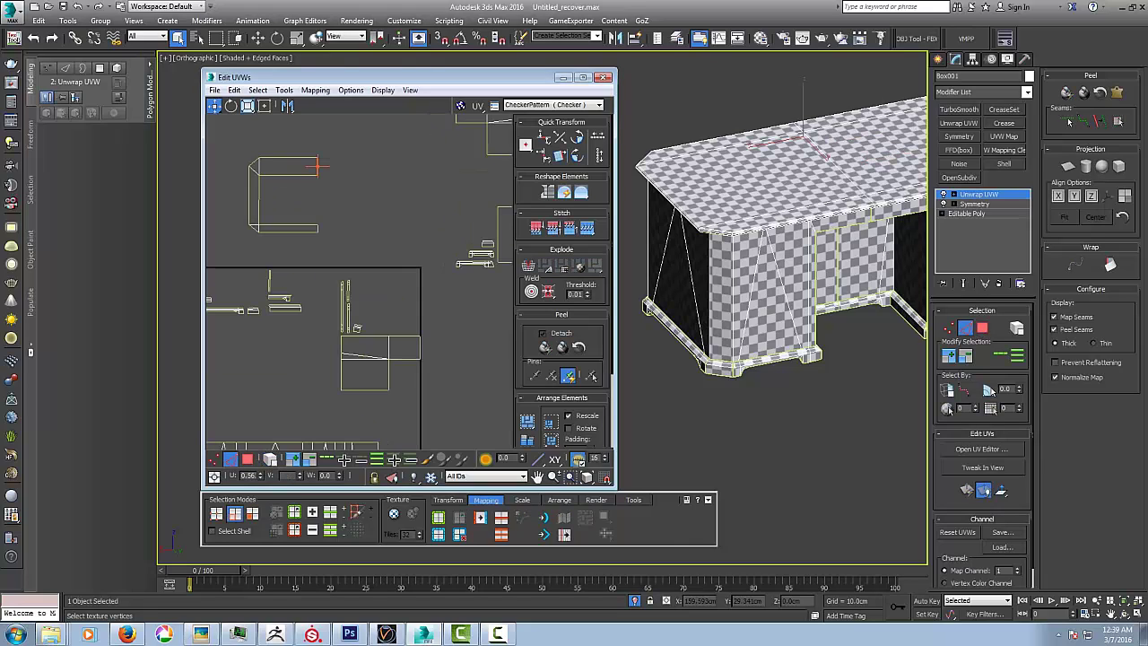
click(317, 192)
click(587, 228)
- Select all UV pieces and pack them into the UV tile with Rescale enabled
mouse_move(391, 194)
middle_down()
mouse_move(355, 174)
mouse_move(402, 212)
middle_up()
scroll(355, 174, down, 5)
drag(232, 148, 493, 329)
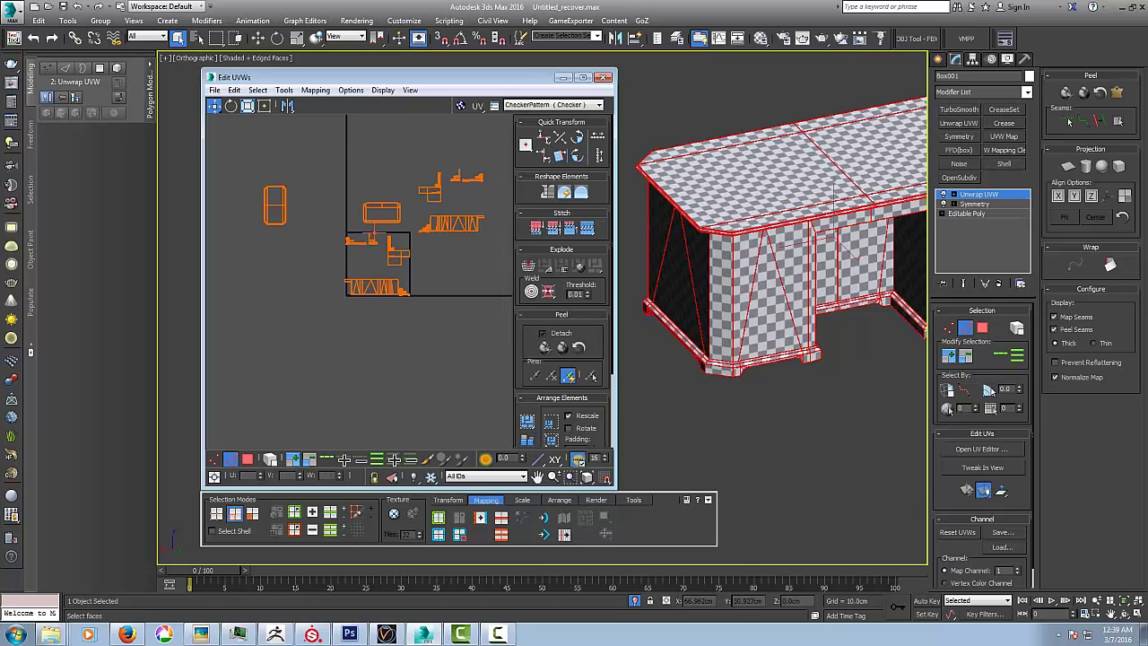
alt+middle_drag(807, 359, 808, 332)
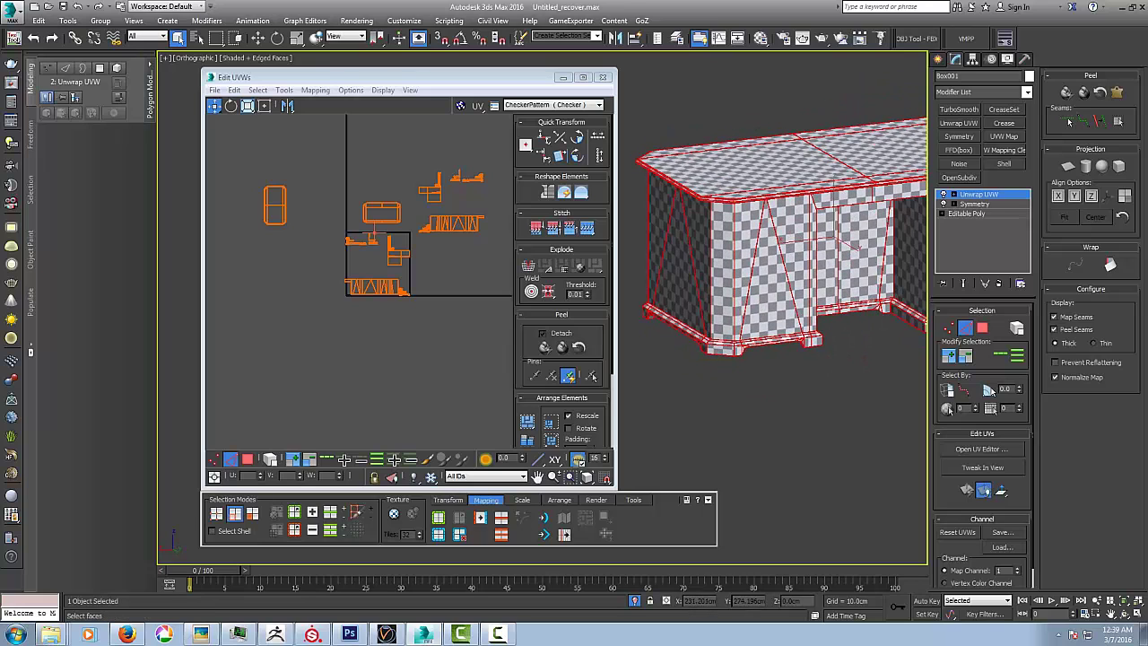
click(528, 421)
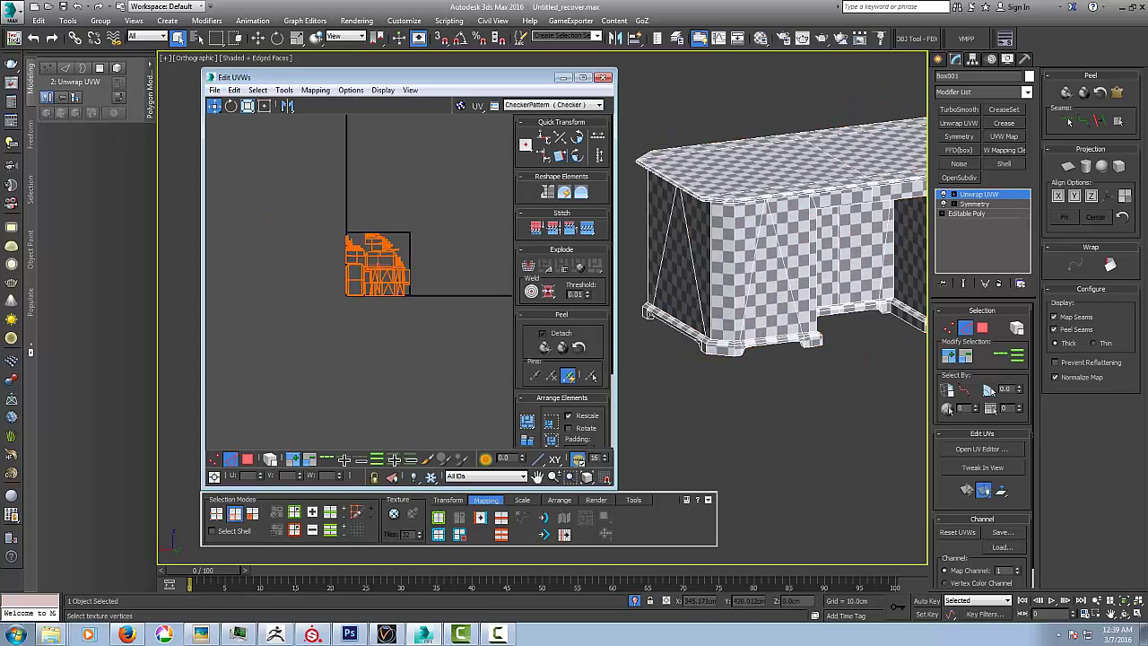
- Move the two narrow base-trim strips just above the large ring piece into its empty interior
scroll(381, 269, up, 7)
mouse_move(381, 258)
middle_down()
mouse_move(393, 265)
mouse_move(377, 268)
mouse_move(392, 266)
mouse_move(384, 277)
mouse_move(349, 243)
mouse_move(385, 259)
middle_up()
click(393, 259)
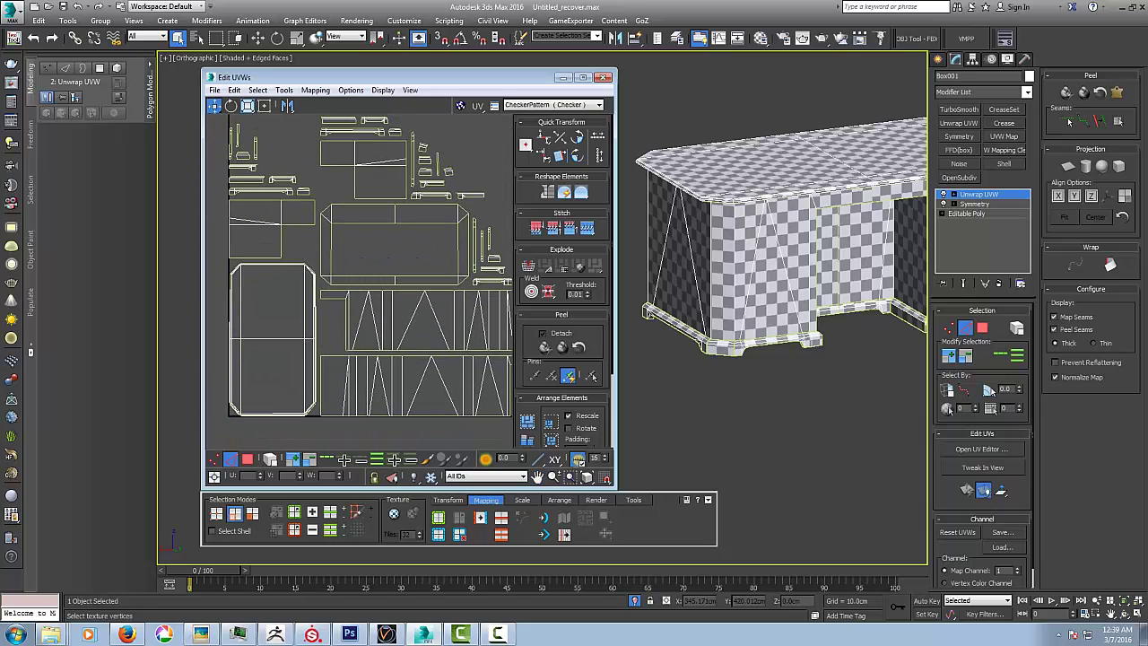
click(451, 194)
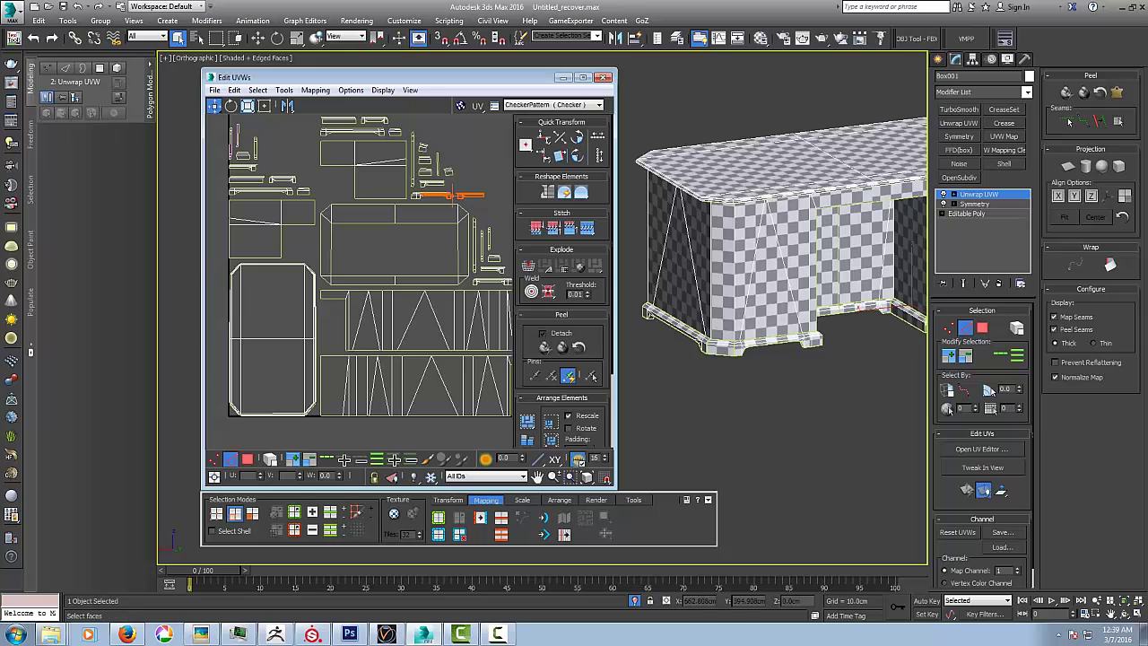
key(3)
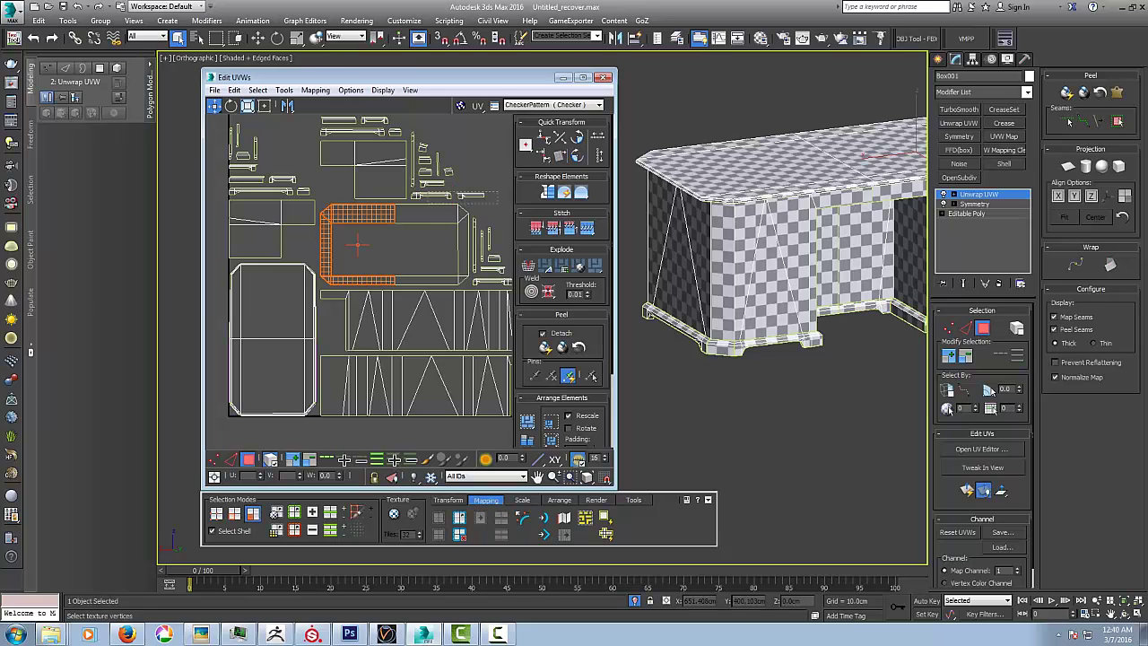
click(448, 194)
drag(448, 195, 370, 267)
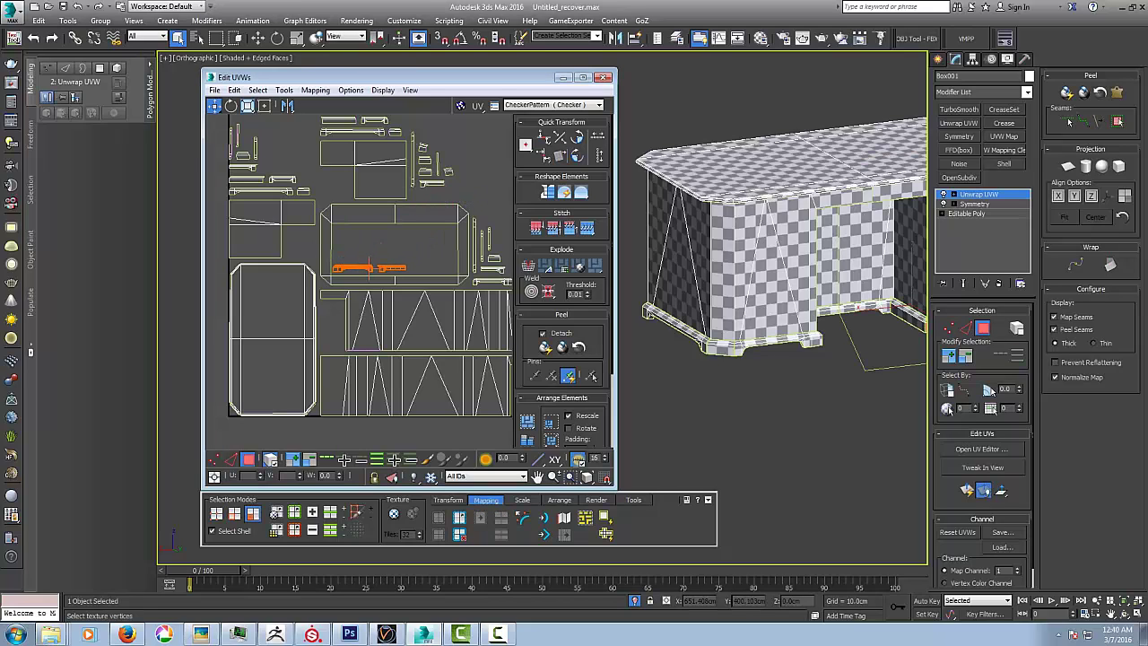
- Select the upper long side-panel UV piece and inspect its matching faces around the desk
middle_drag(369, 268, 343, 243)
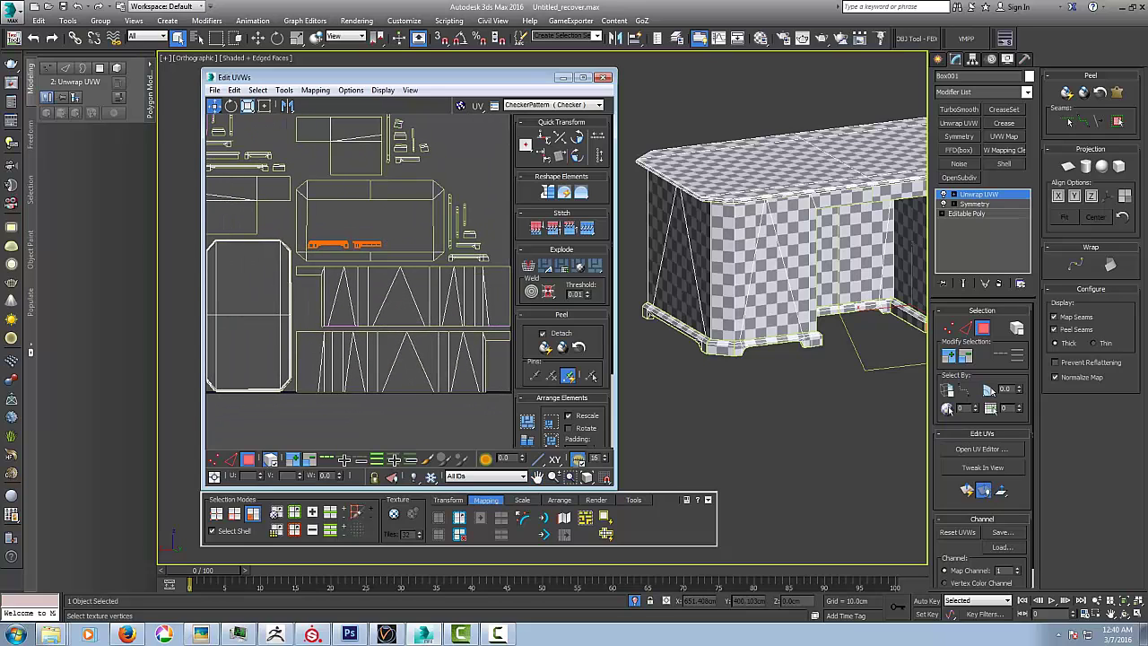
click(405, 300)
middle_drag(405, 300, 348, 283)
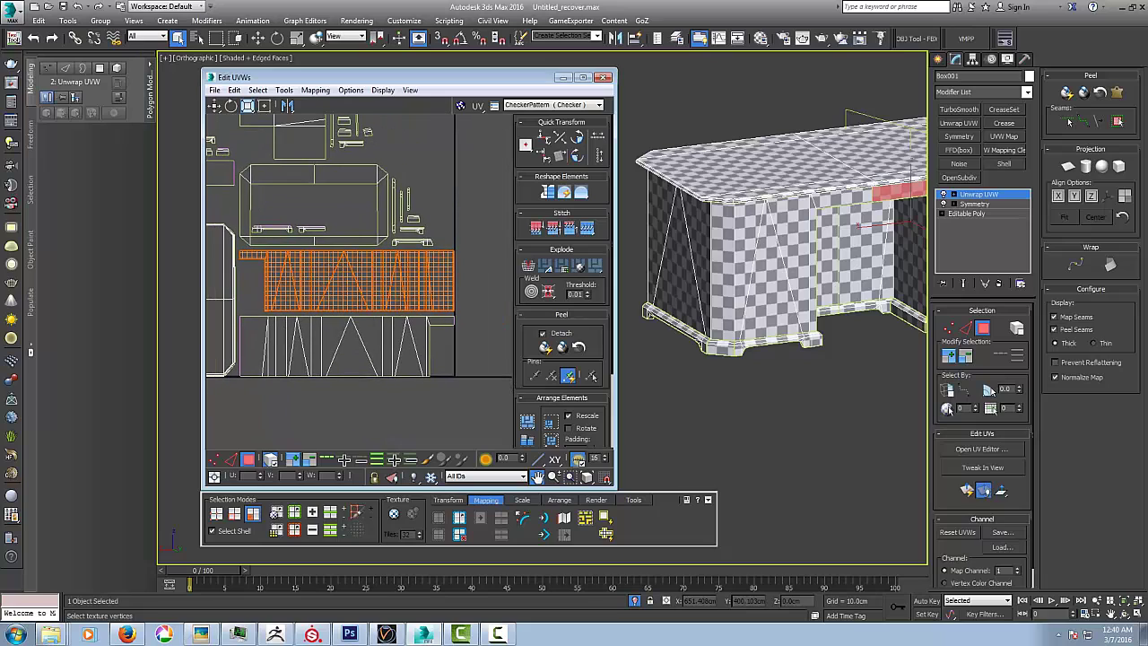
mouse_move(772, 386)
alt+middle_down()
mouse_move(733, 382)
mouse_move(807, 403)
mouse_move(772, 397)
alt+middle_up()
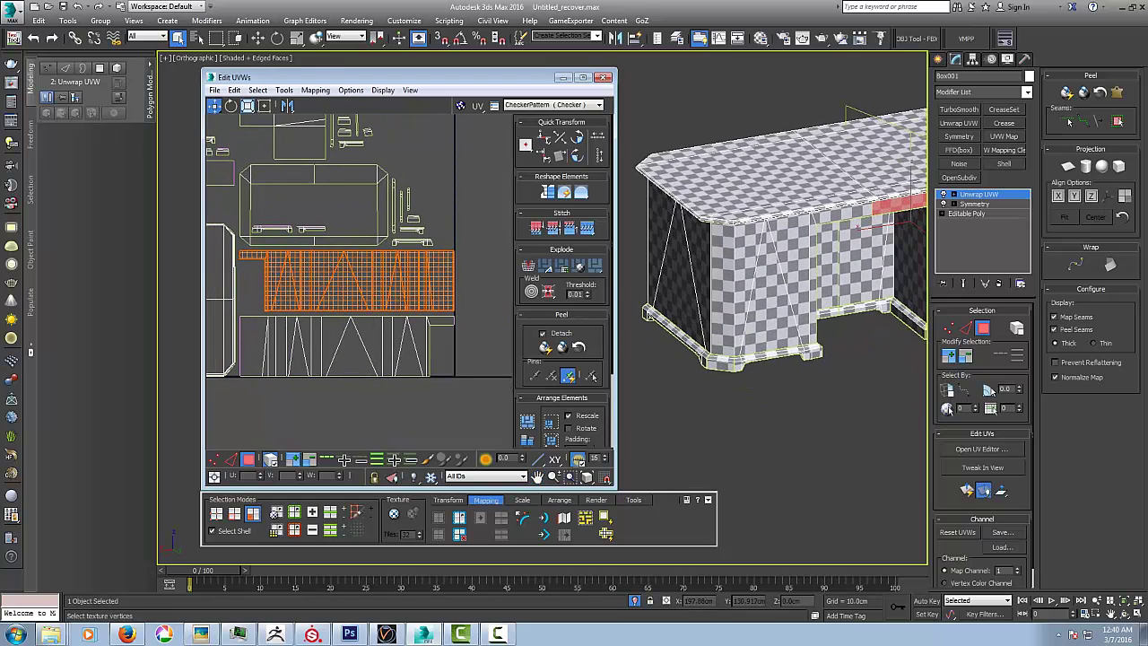
middle_drag(353, 292, 373, 328)
scroll(357, 327, down, 3)
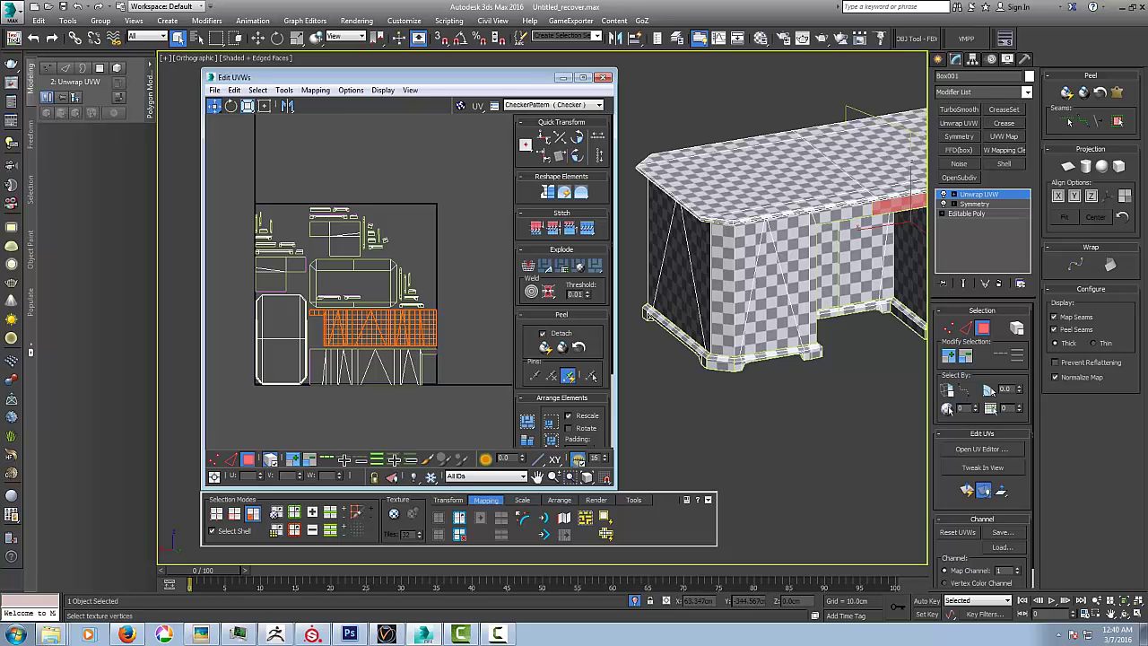
middle_drag(789, 287, 741, 307)
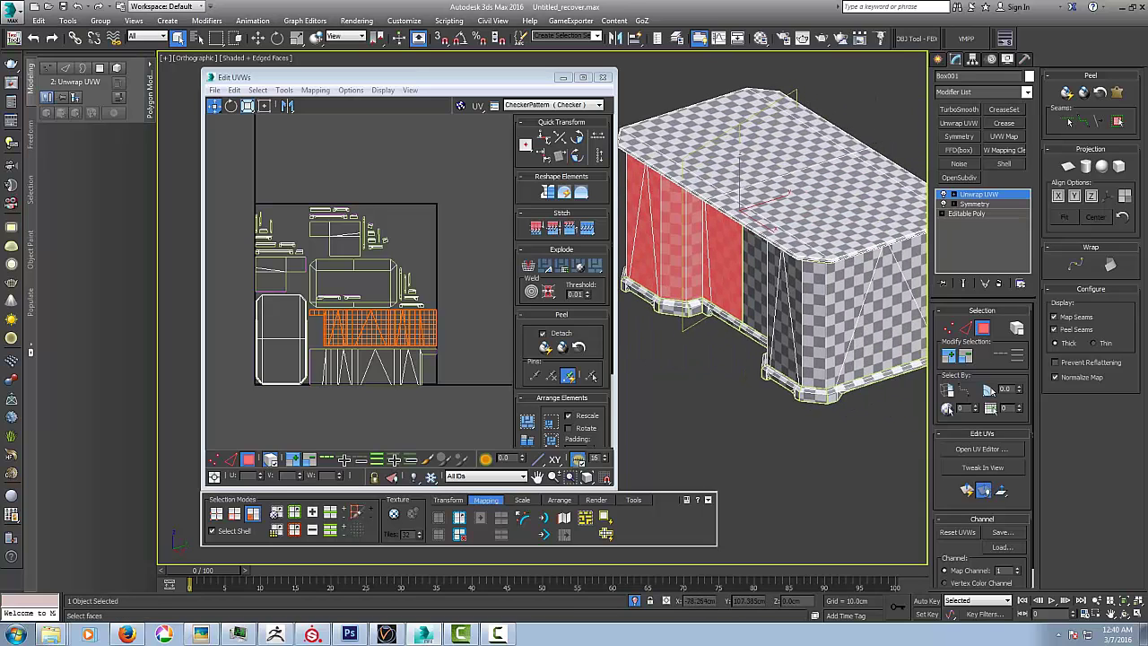
middle_drag(834, 267, 784, 233)
scroll(798, 296, down, 2)
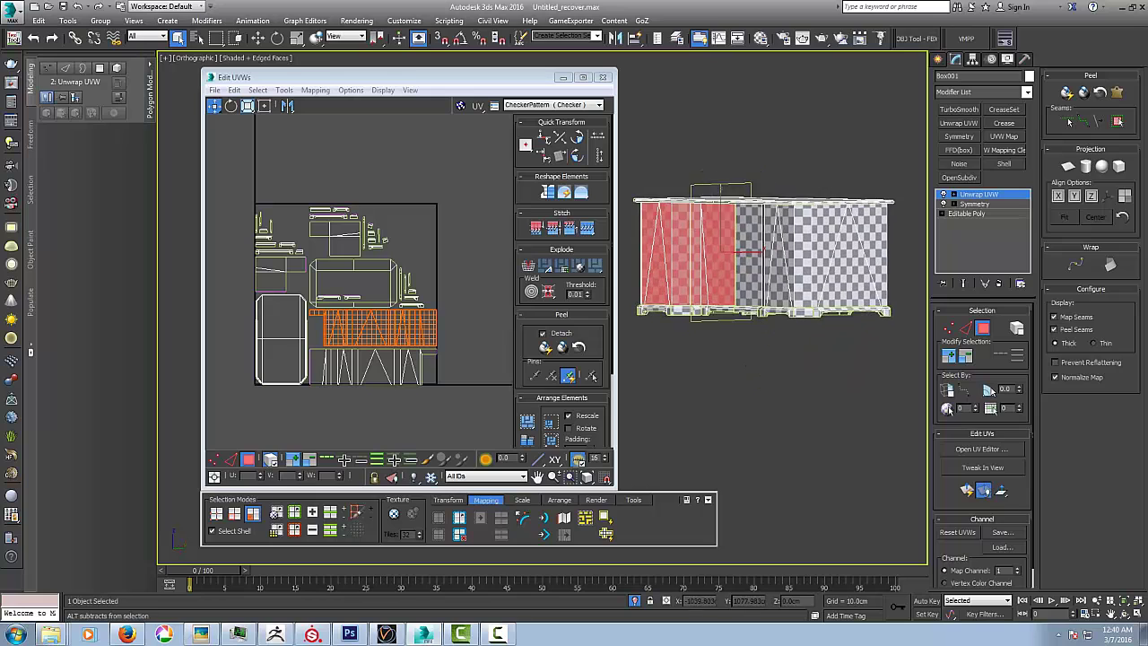
alt+middle_drag(721, 289, 721, 309)
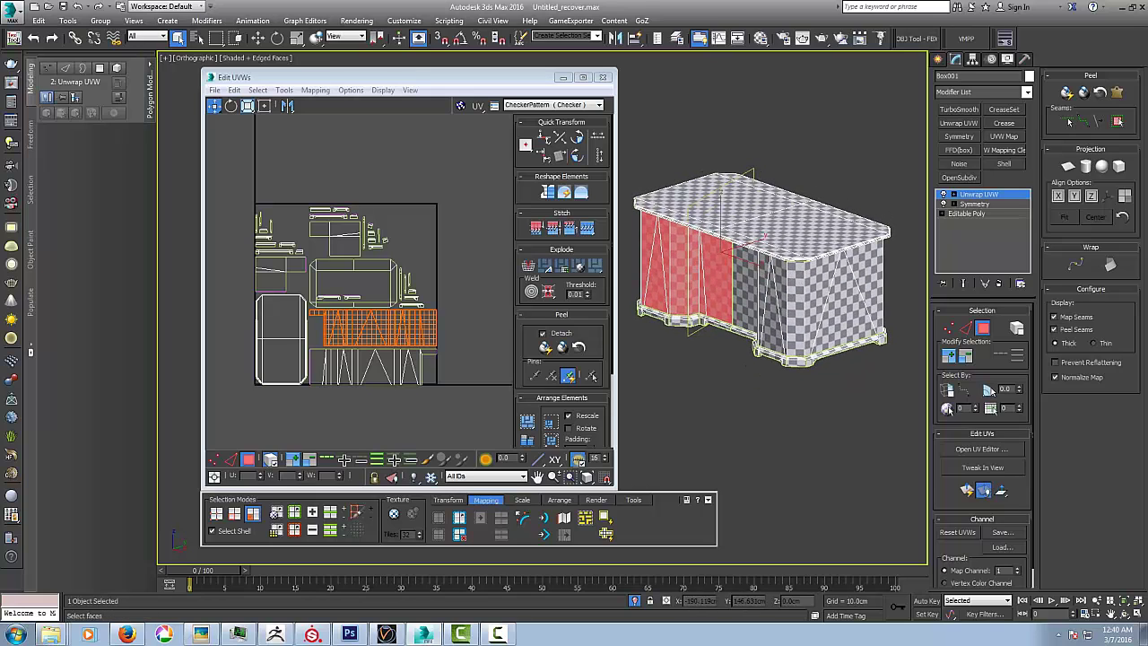
mouse_move(746, 365)
alt+middle_down()
mouse_move(759, 359)
mouse_move(746, 364)
alt+middle_up()
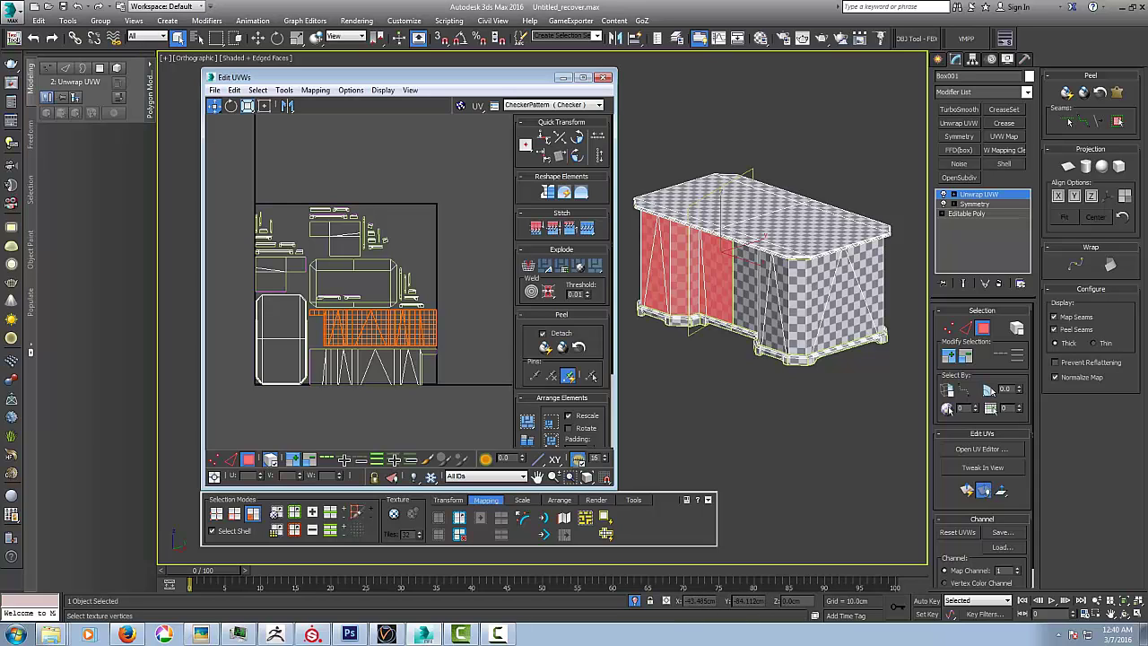
alt+middle_drag(750, 363, 775, 373)
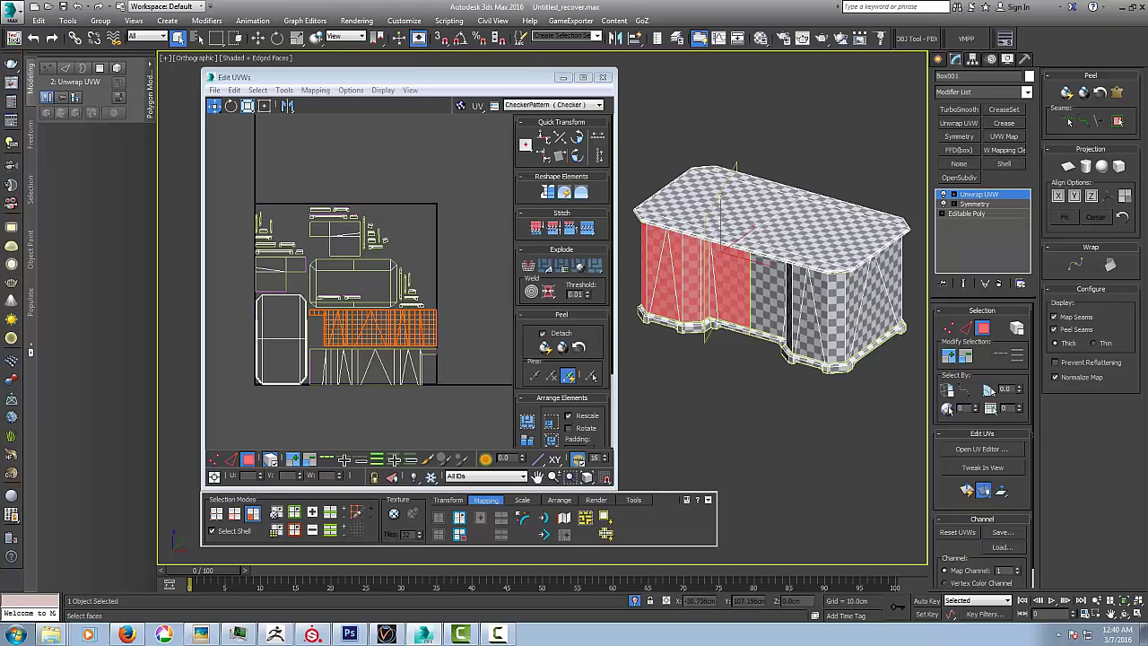
- Examine the packed UV layout up close, including the tabletop piece, the large ring and the small trim pieces
middle_drag(431, 296, 425, 266)
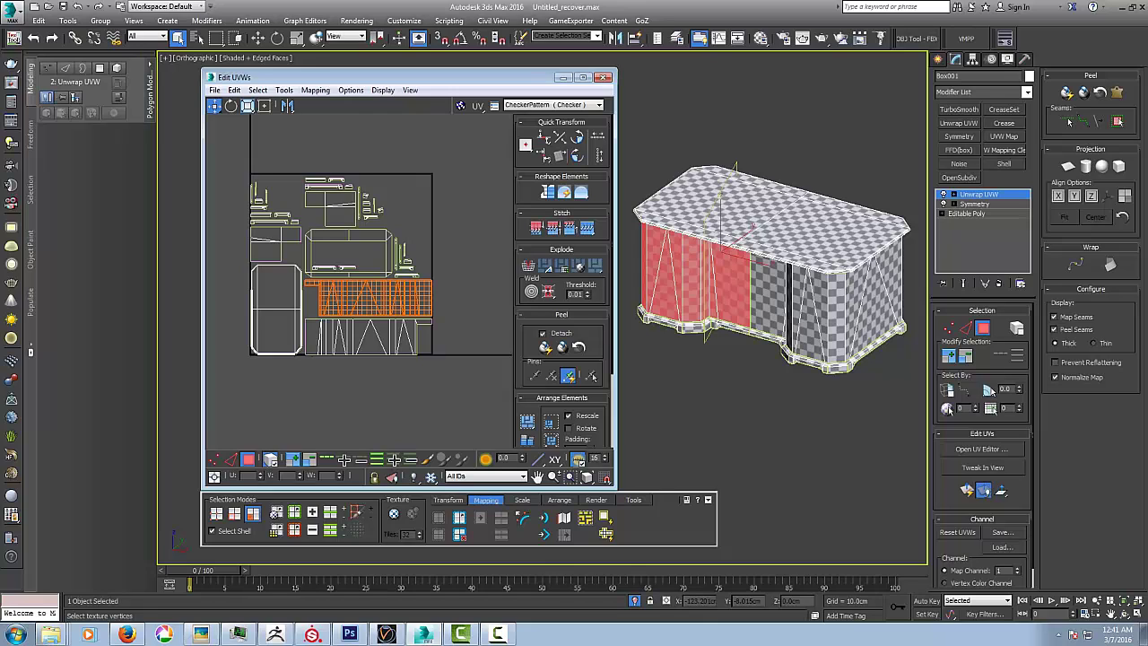
middle_drag(358, 296, 406, 260)
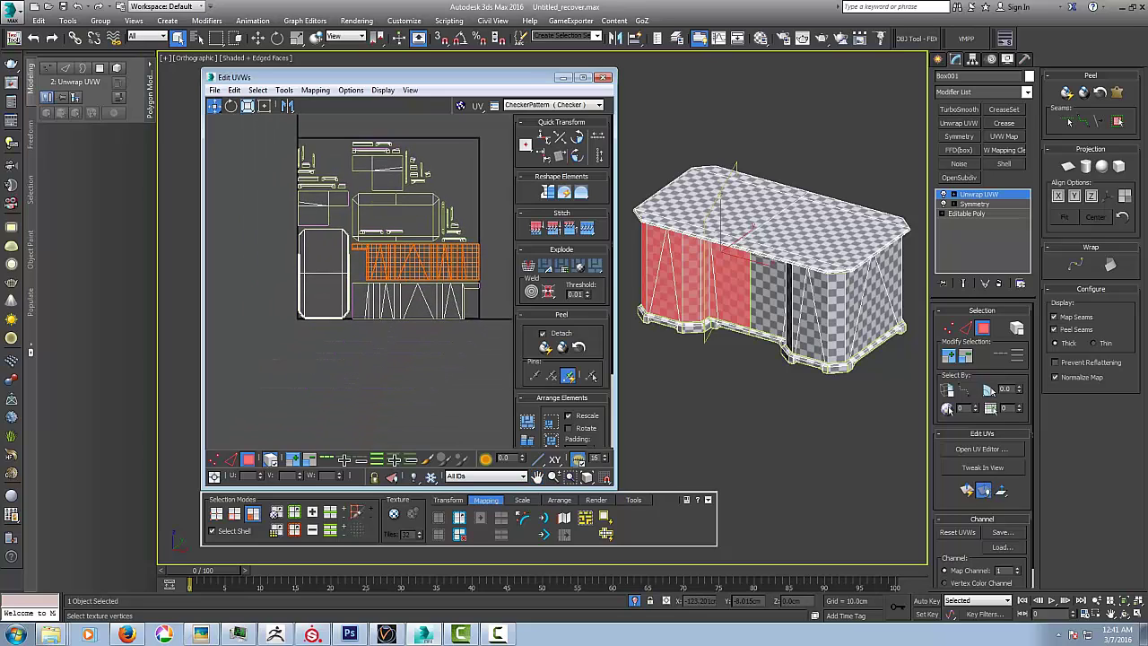
scroll(305, 269, up, 10)
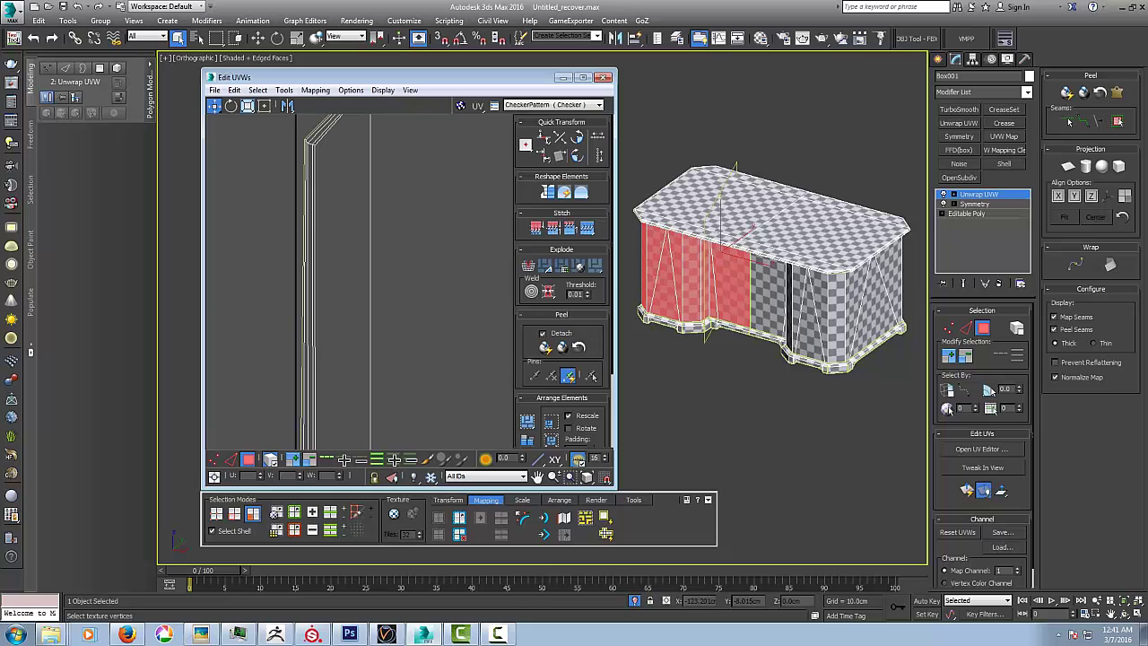
scroll(305, 269, down, 3)
scroll(305, 269, down, 8)
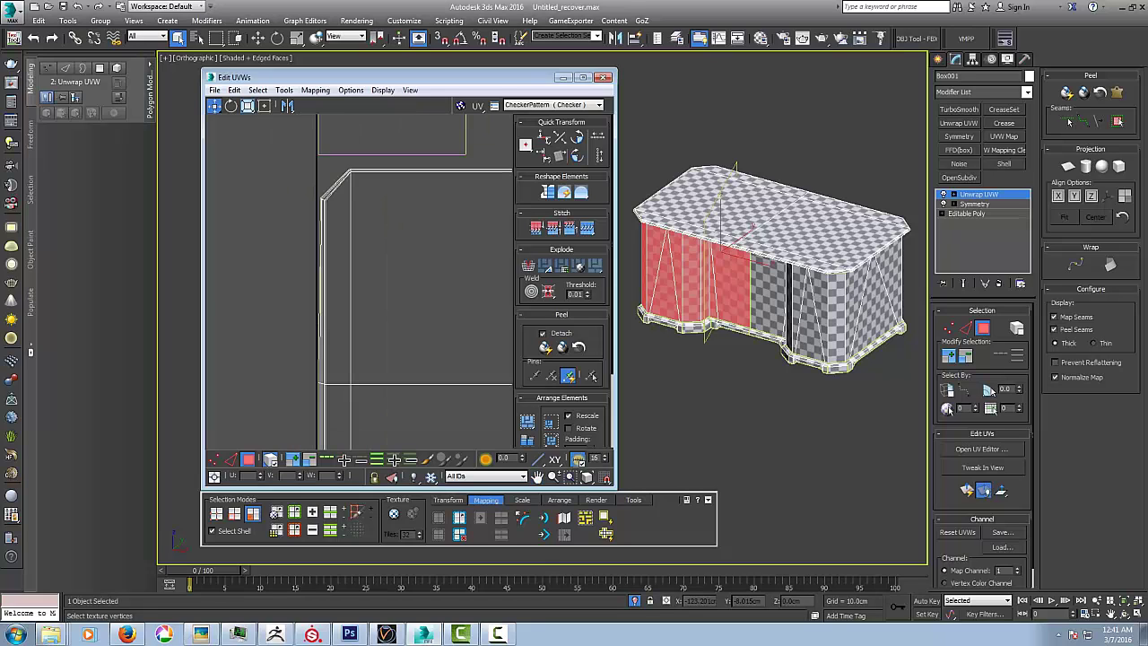
scroll(272, 302, down, 5)
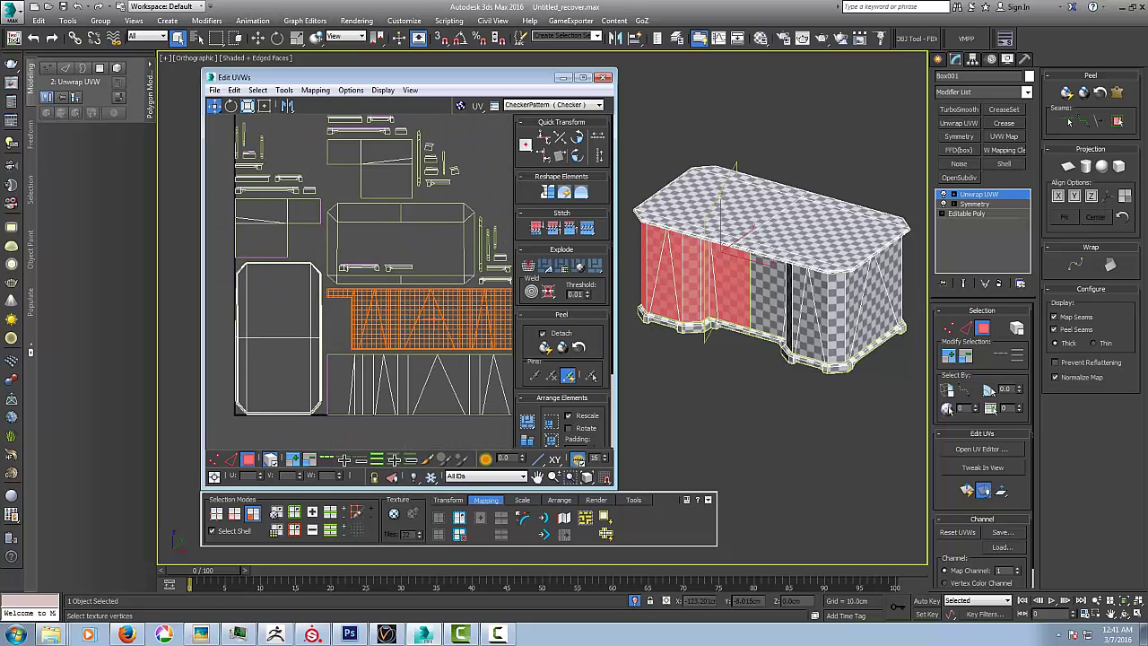
middle_drag(272, 302, 264, 333)
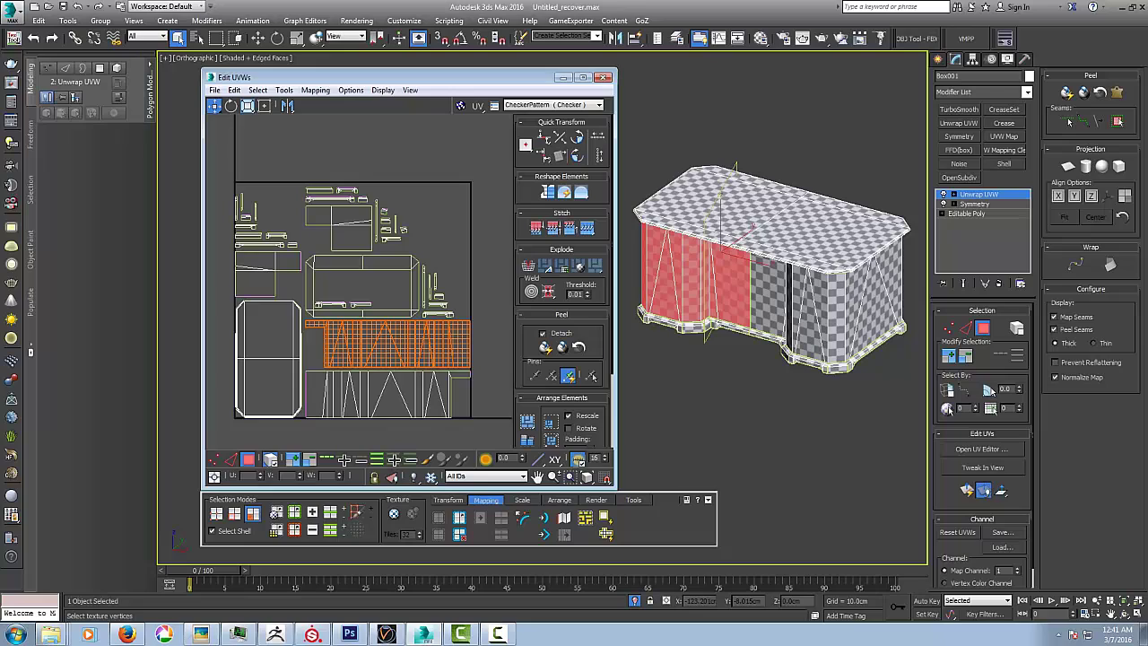
scroll(314, 260, up, 5)
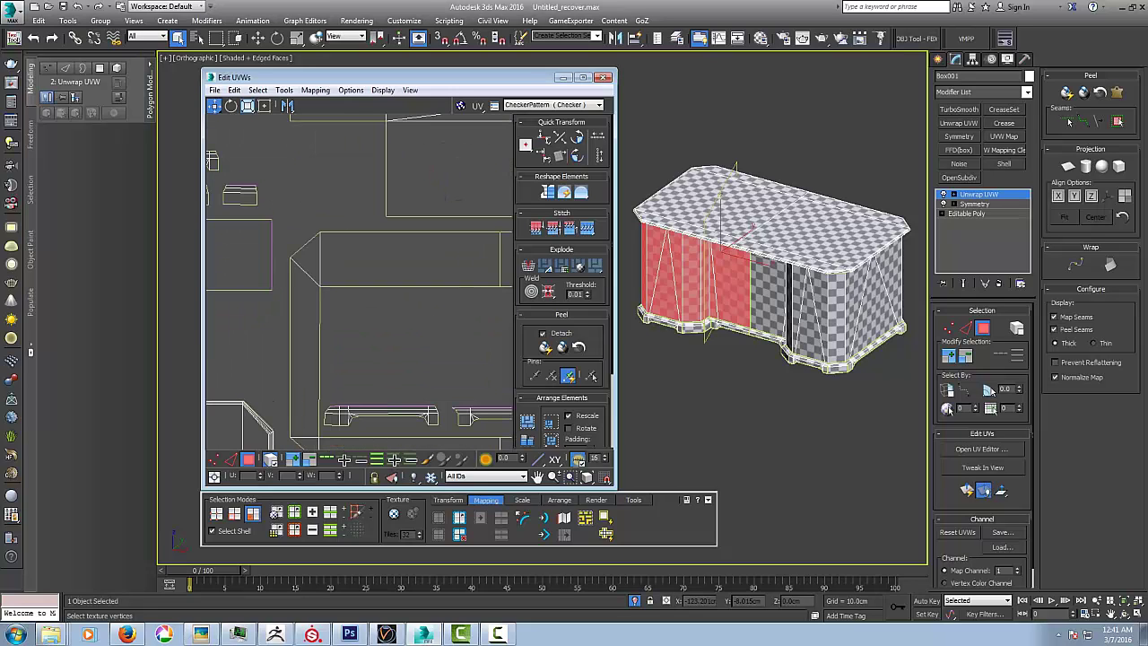
scroll(358, 269, down, 8)
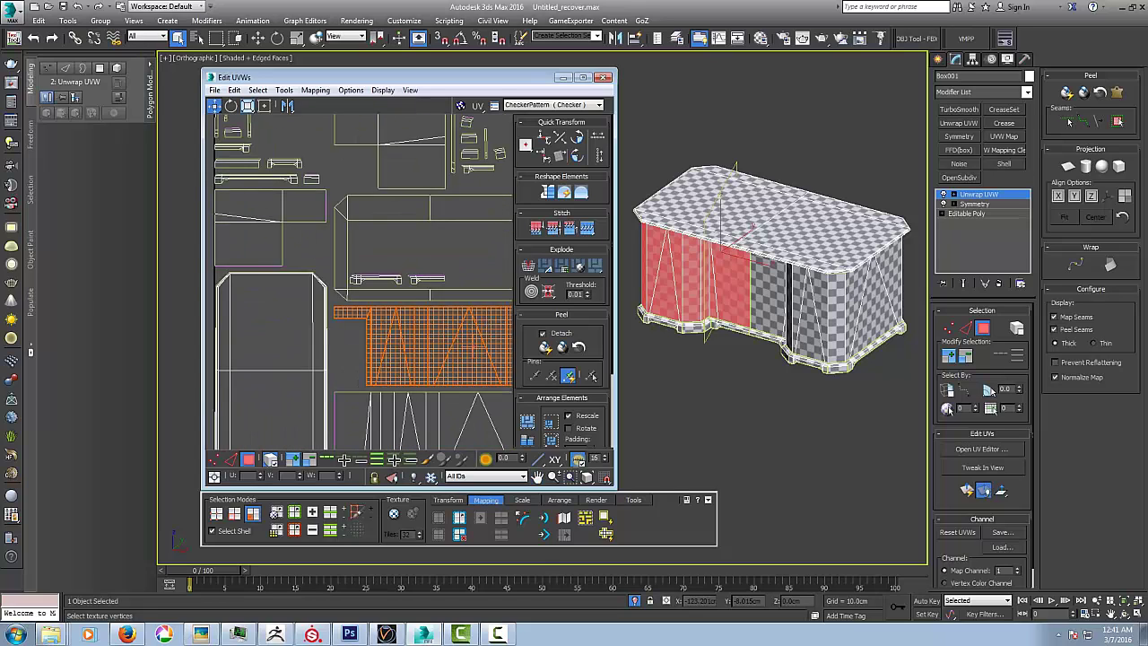
middle_drag(386, 251, 356, 293)
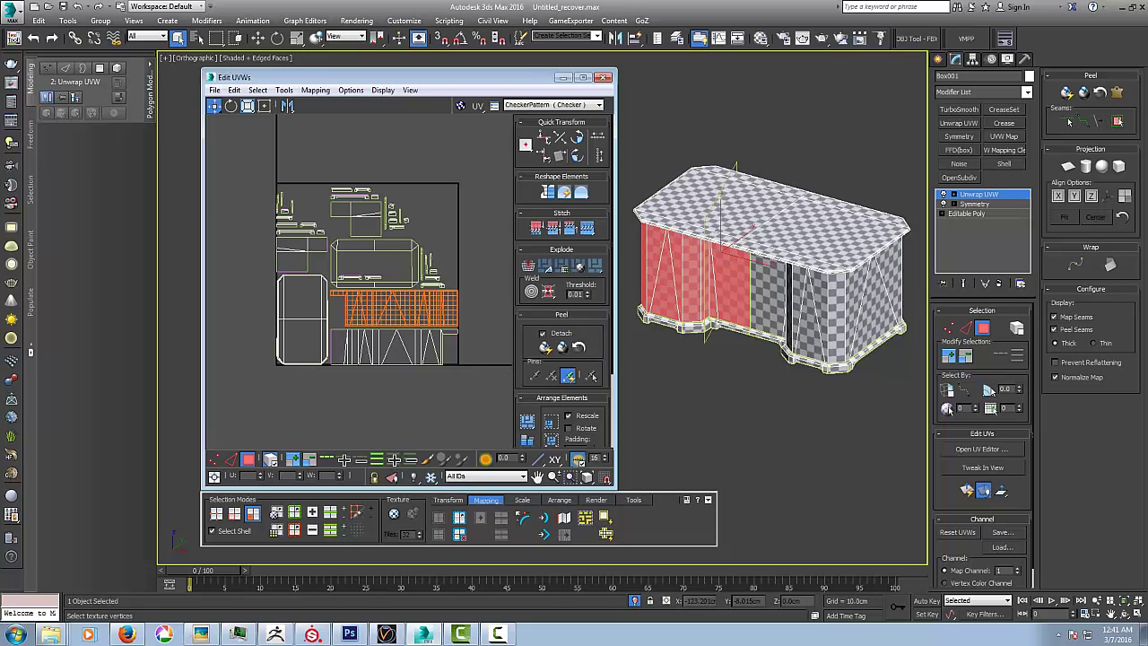
scroll(334, 249, up, 5)
scroll(334, 249, down, 5)
scroll(257, 204, up, 5)
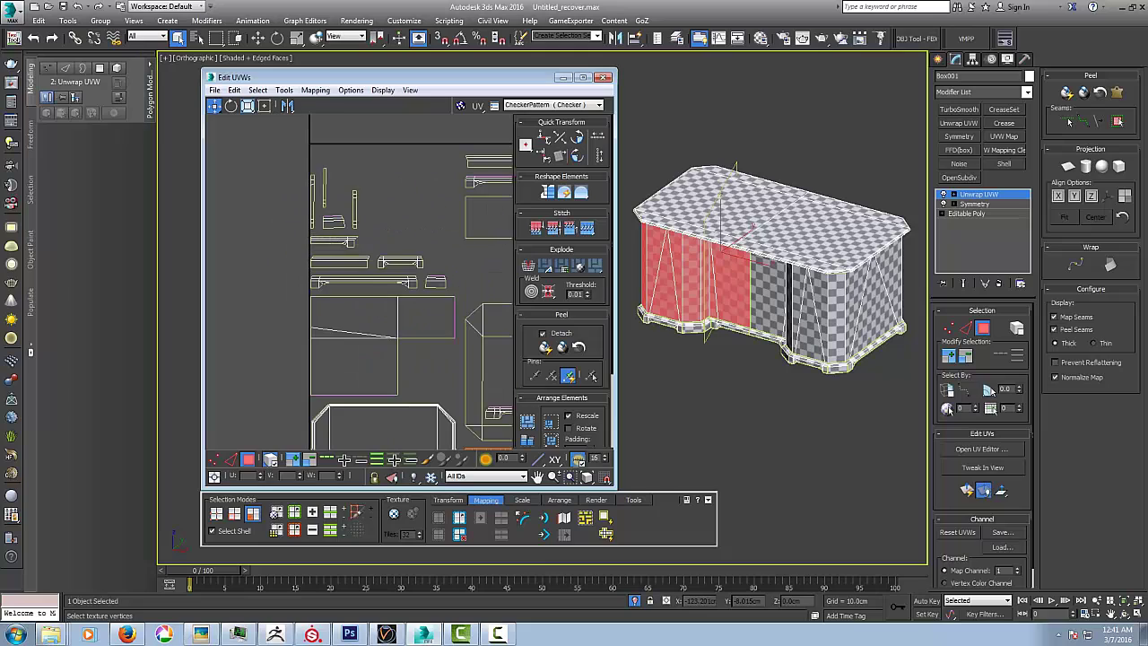
scroll(291, 194, down, 5)
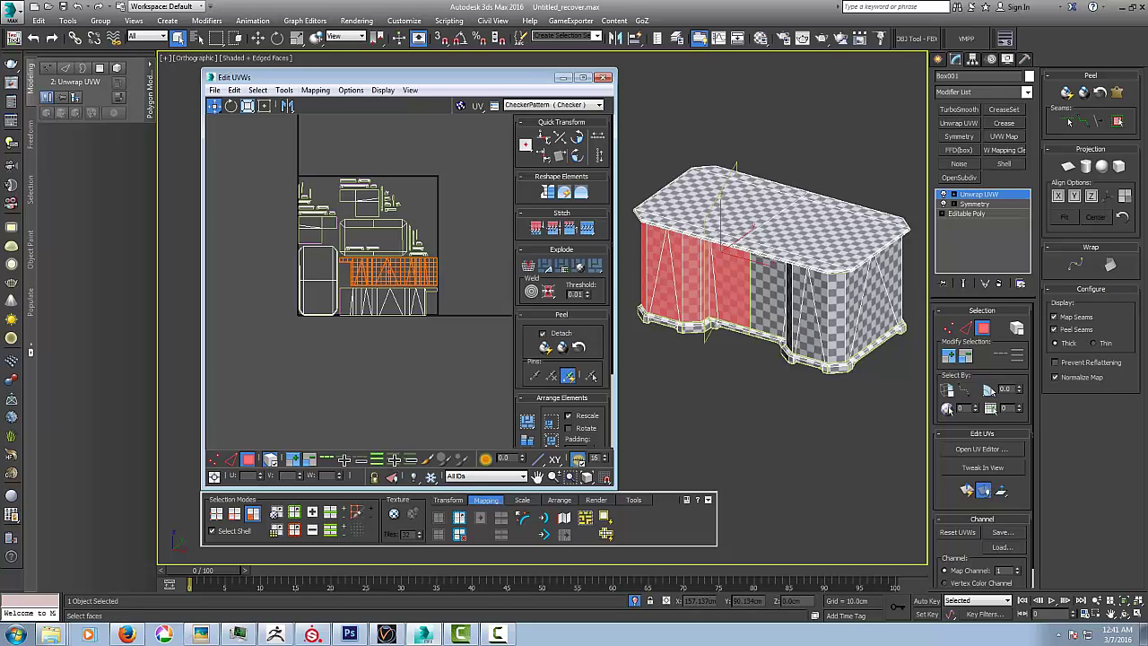
- Clear the UV face selection and collapse the desk's whole modifier stack into an Editable Poly
click(476, 275)
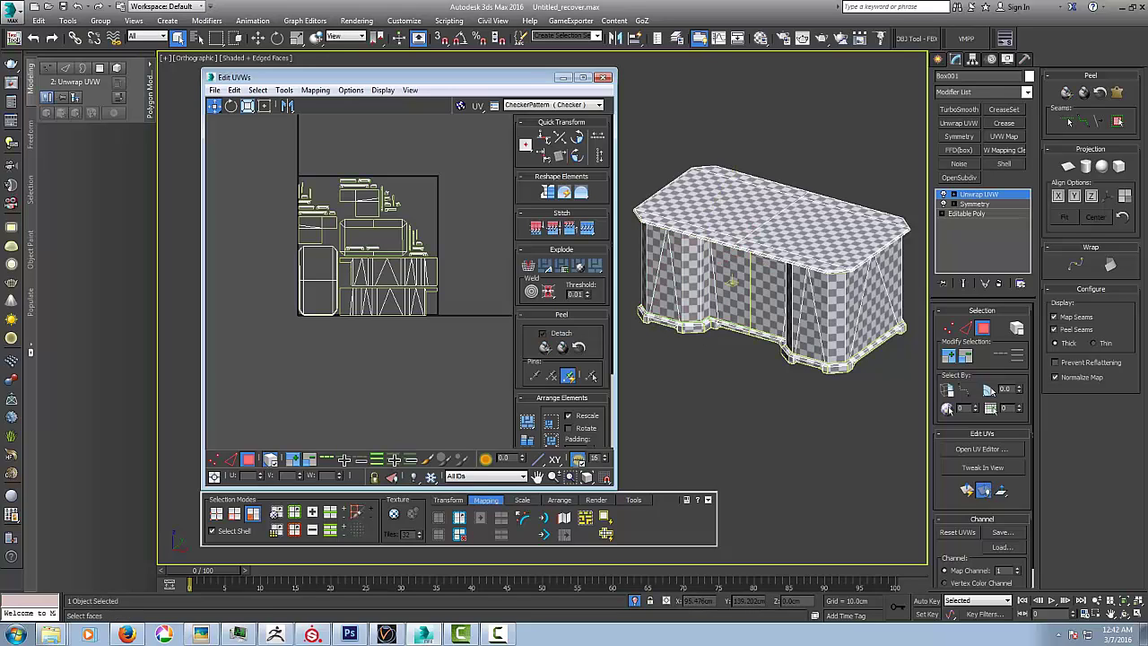
right_click(977, 193)
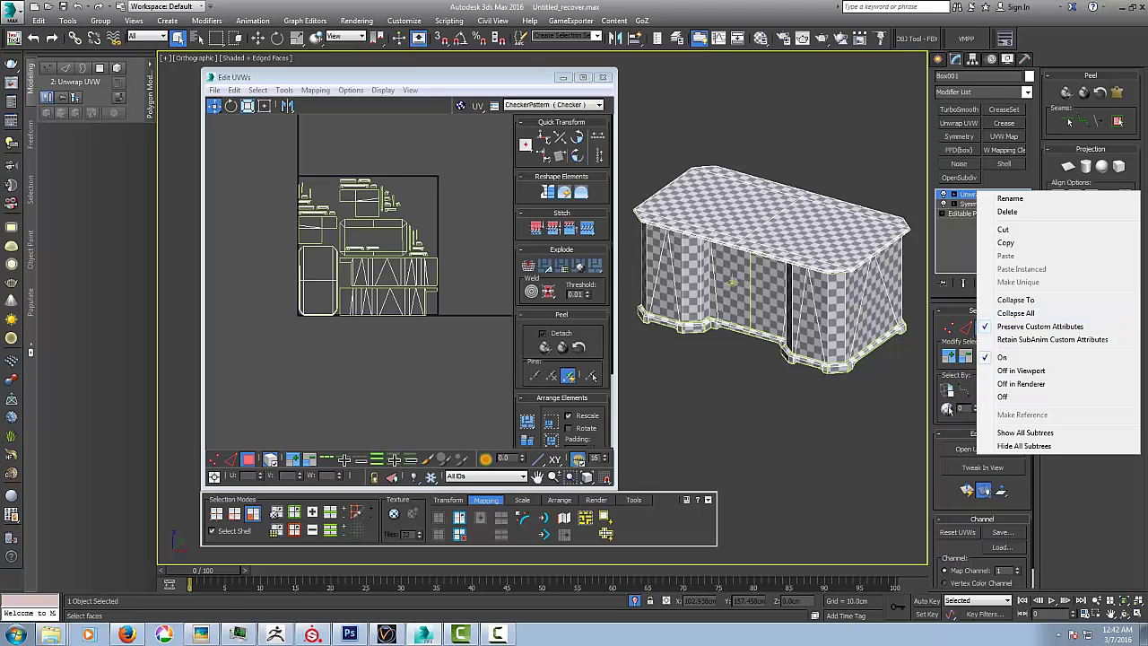
click(1015, 313)
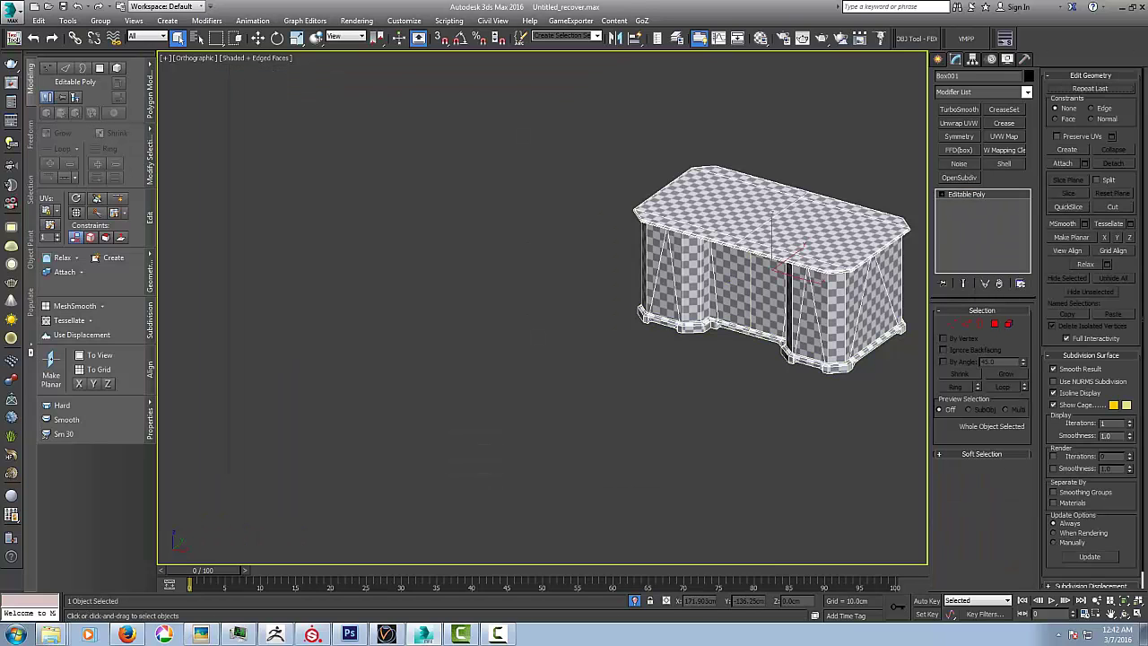
- Exit isolation to bring back the desk's other parts and inspect the front drawer with its frame and handle
middle_drag(726, 278, 450, 279)
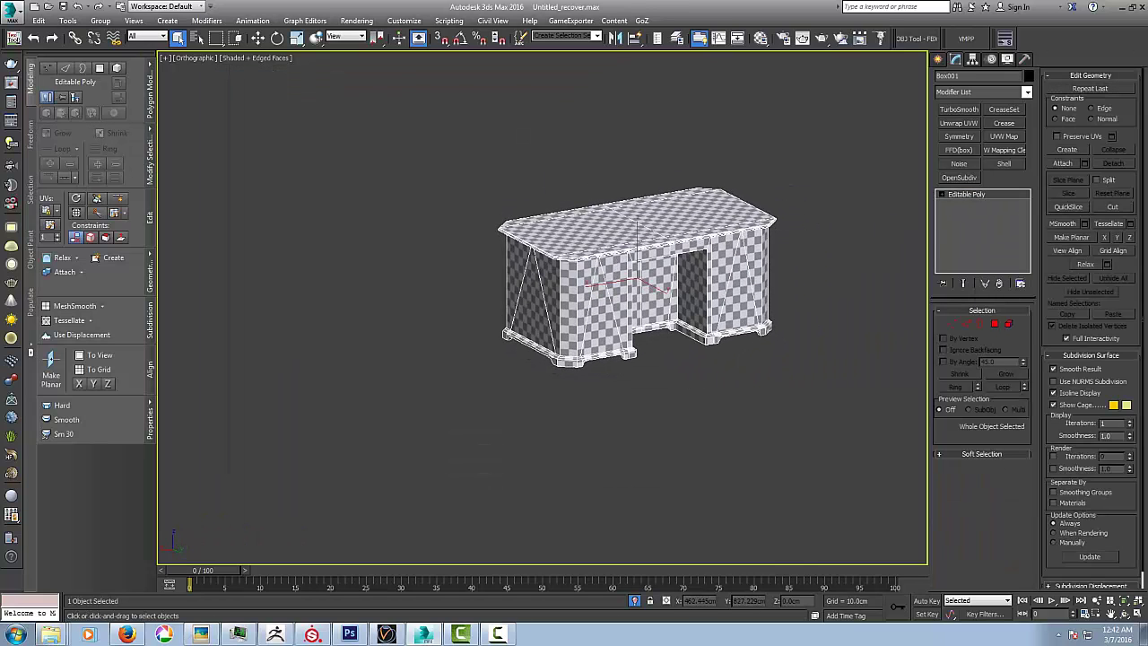
key(alt+q)
middle_drag(538, 296, 760, 387)
click(554, 227)
scroll(531, 280, up, 5)
scroll(522, 278, down, 5)
scroll(760, 386, up, 5)
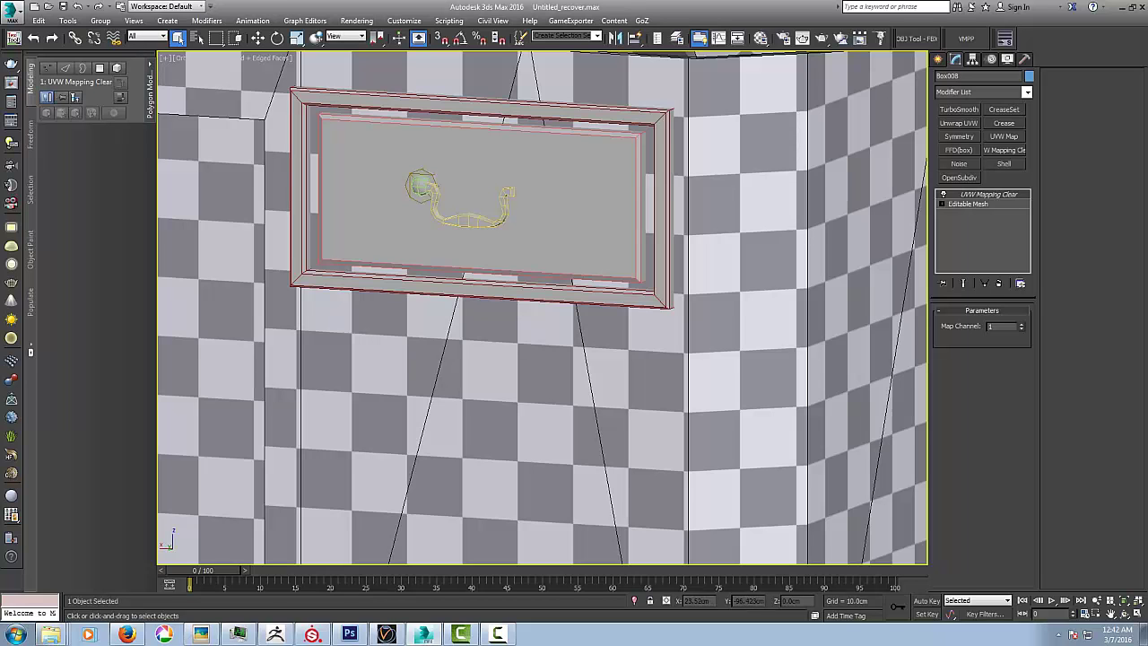
alt+middle_drag(542, 305, 533, 325)
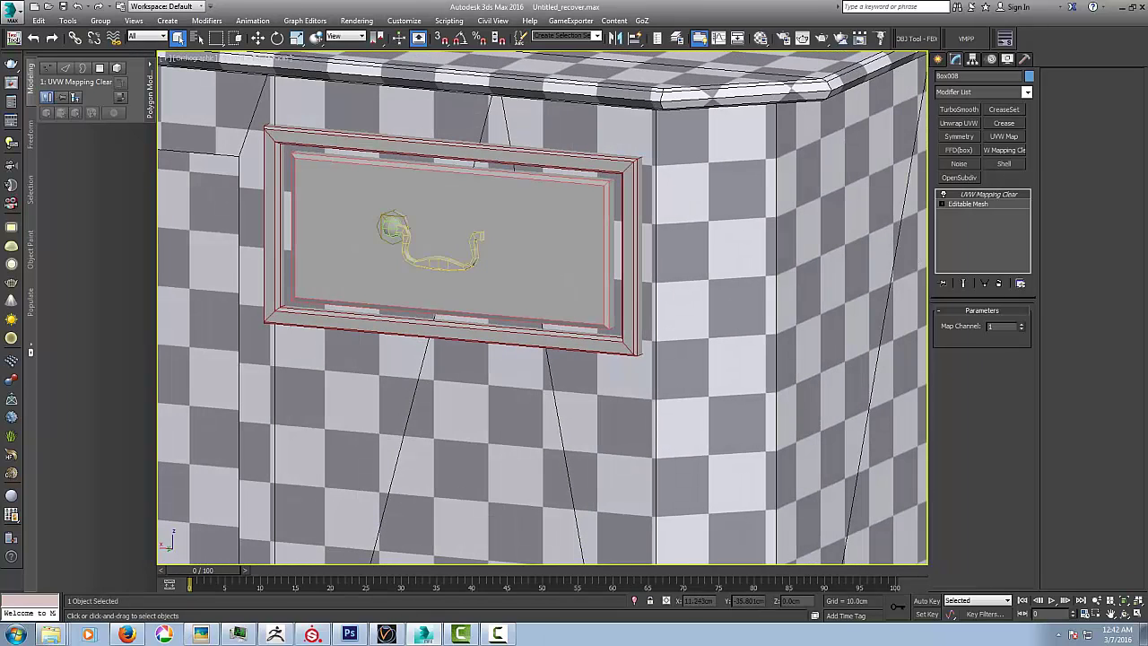
middle_drag(434, 213, 513, 198)
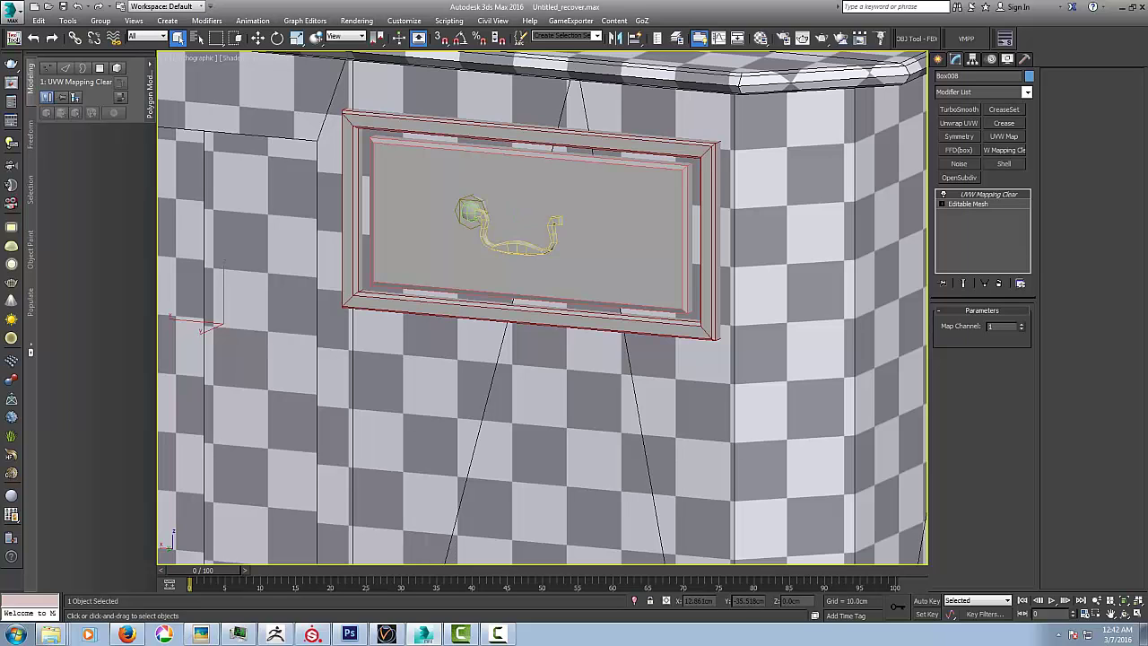
scroll(555, 198, down, 8)
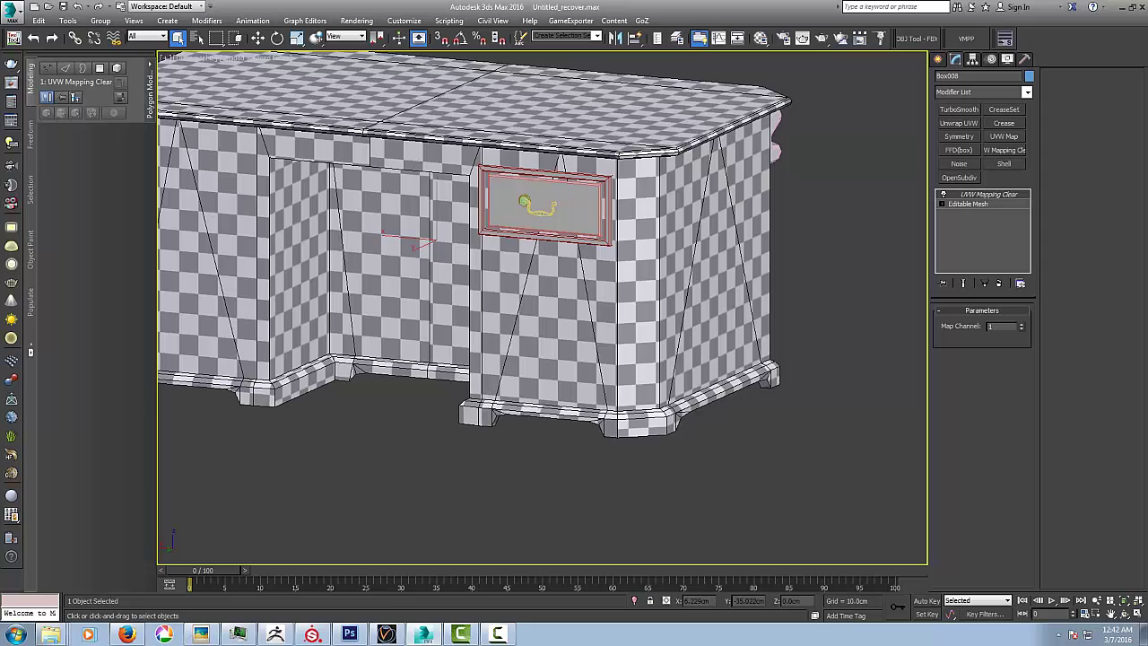
scroll(553, 201, up, 8)
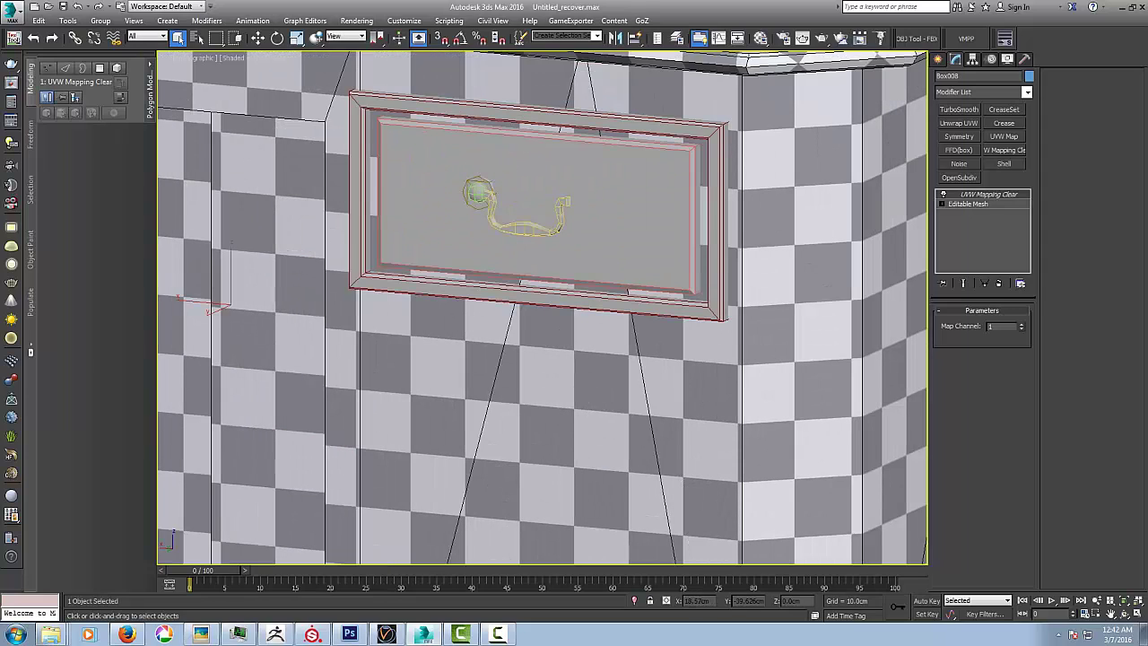
- Try to move the round rosette of the drawer handle, and undo the move
ctrl+click(482, 188)
right_click(483, 189)
click(507, 199)
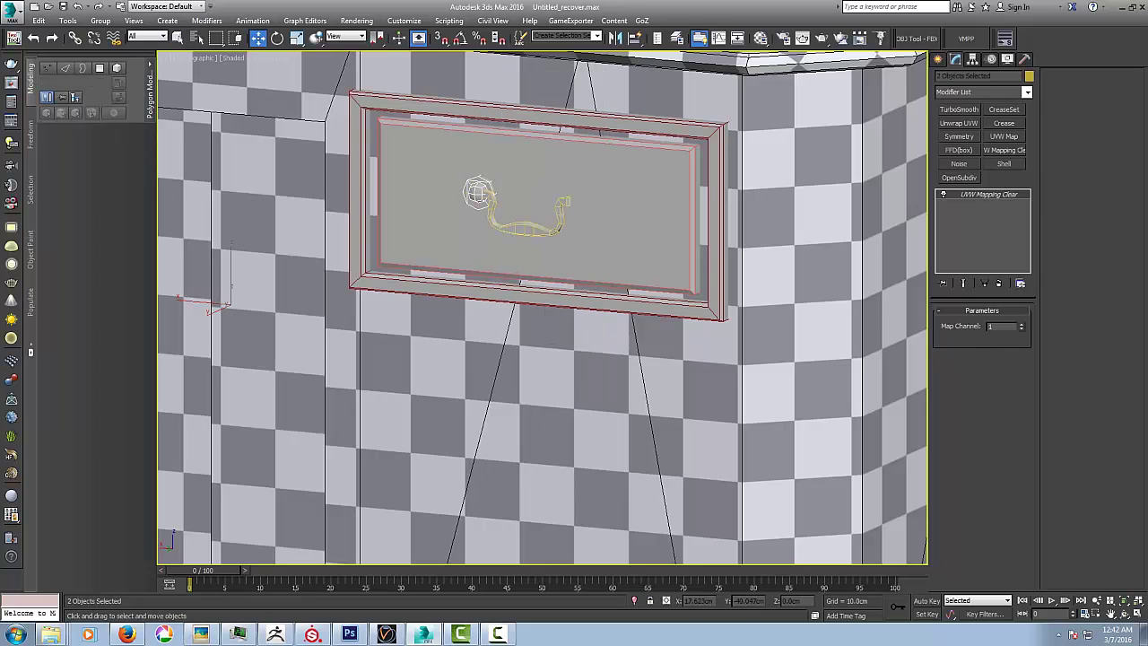
drag(538, 196, 555, 199)
key(ctrl+z)
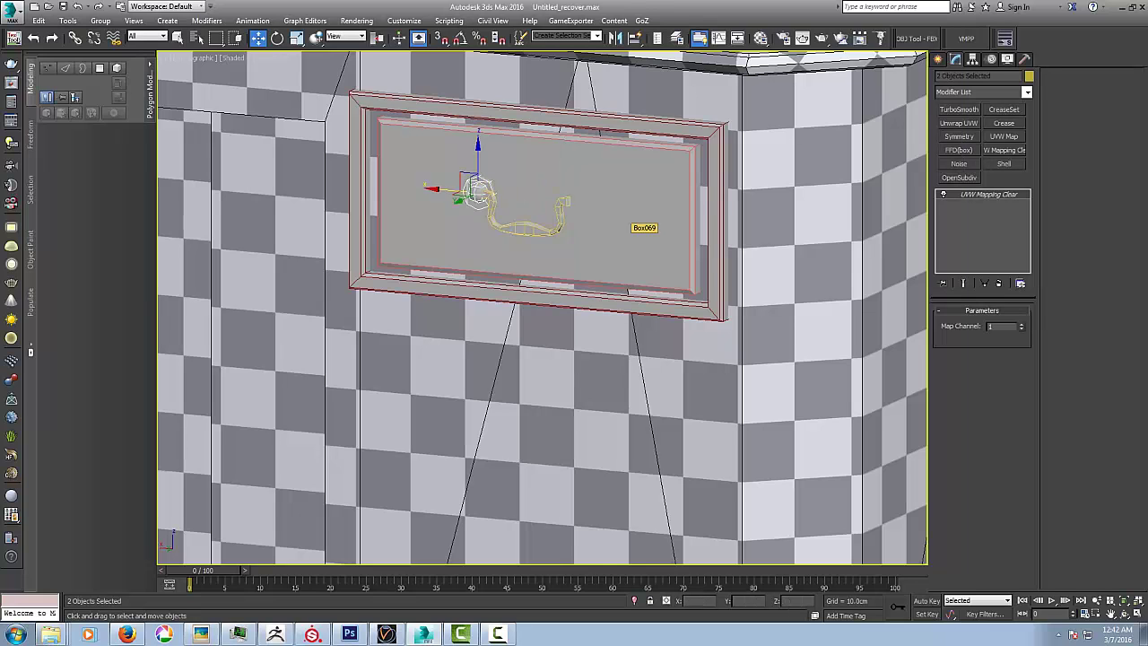
- Examine the opposite side of the desk, including the corner bracket, narrow vertical strip and framed panel
scroll(628, 231, down, 8)
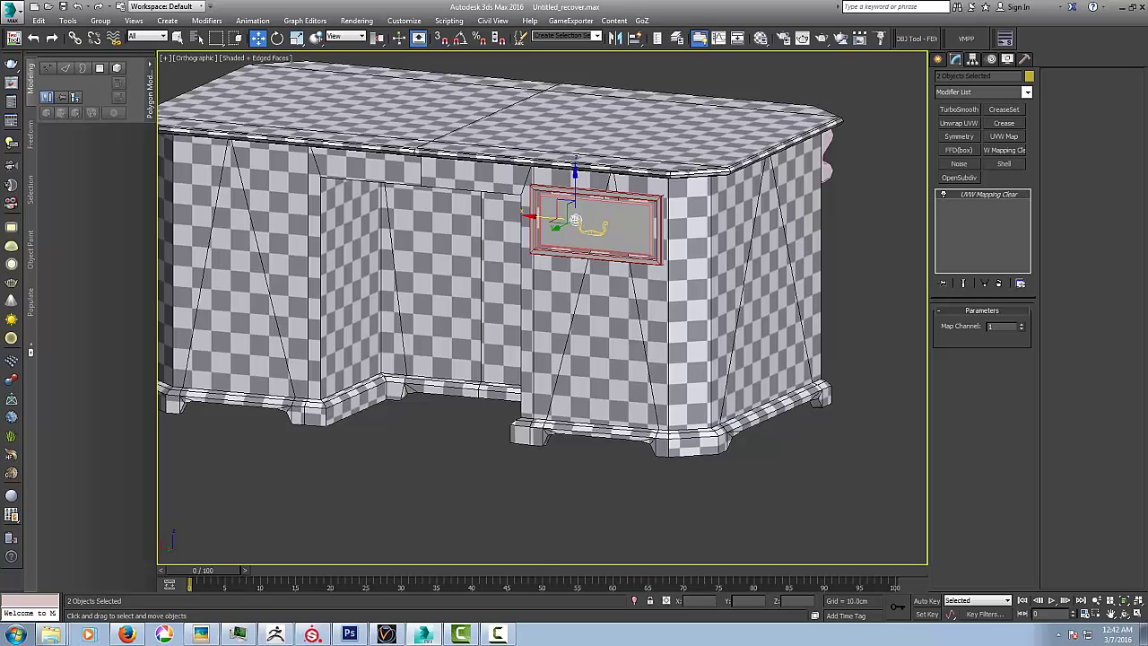
scroll(575, 219, down, 3)
alt+middle_drag(575, 219, 390, 224)
middle_drag(390, 224, 344, 226)
middle_drag(646, 370, 517, 391)
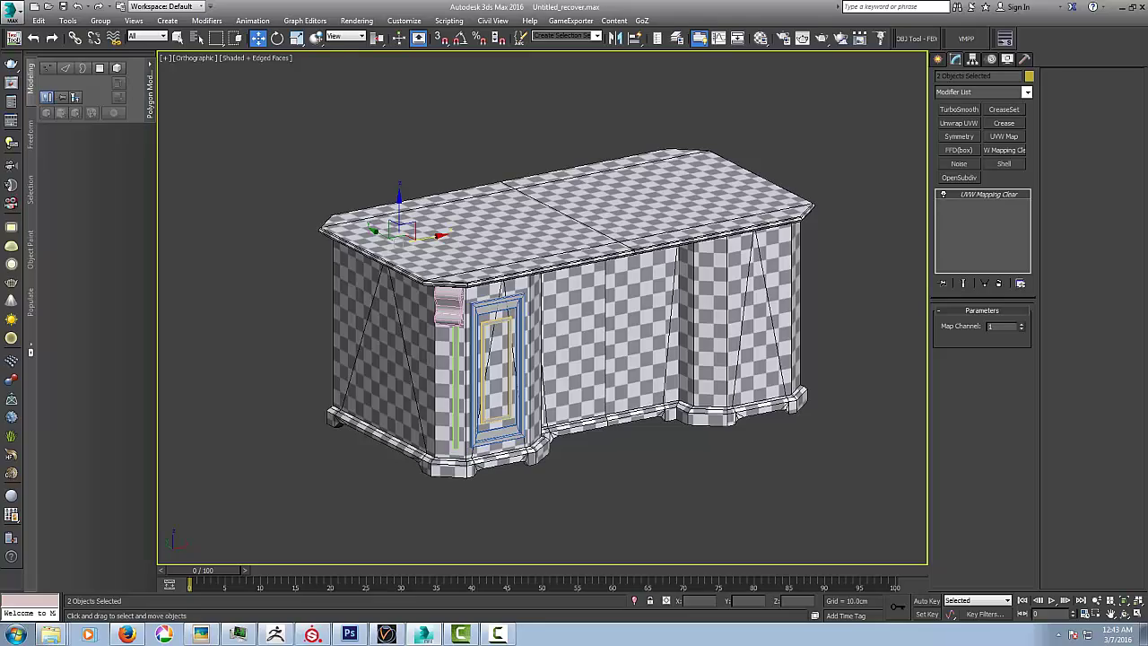
alt+middle_drag(502, 301, 520, 195)
scroll(475, 309, up, 4)
scroll(499, 212, down, 5)
middle_drag(520, 195, 413, 295)
scroll(481, 312, up, 5)
scroll(481, 312, down, 3)
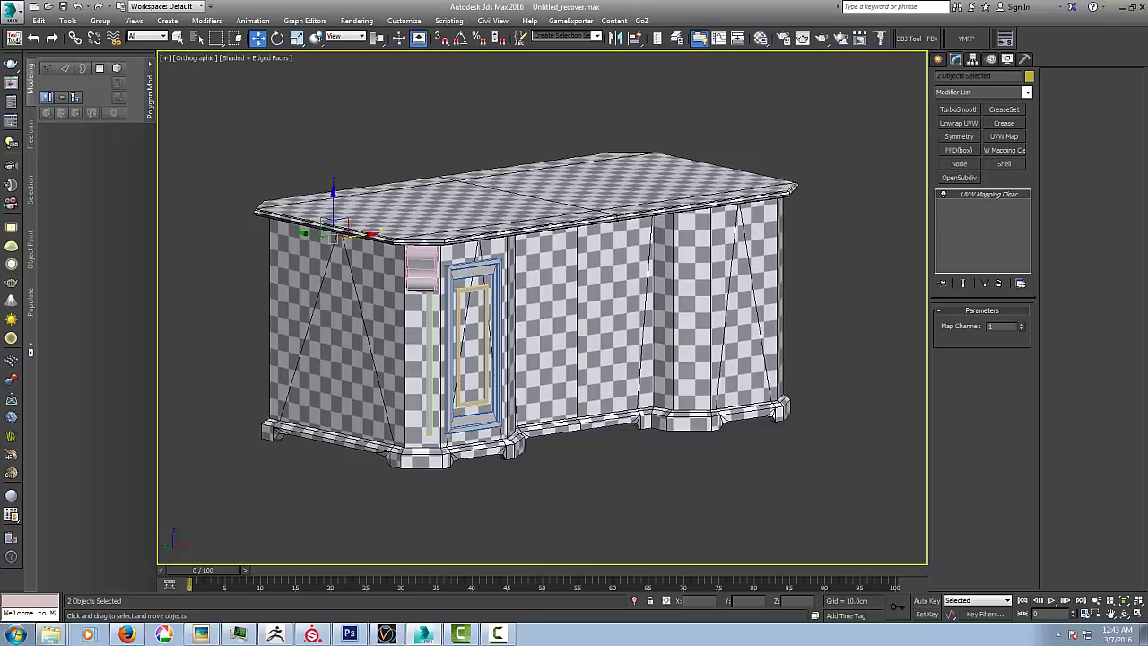
middle_drag(520, 313, 538, 349)
scroll(542, 310, down, 3)
scroll(542, 309, up, 5)
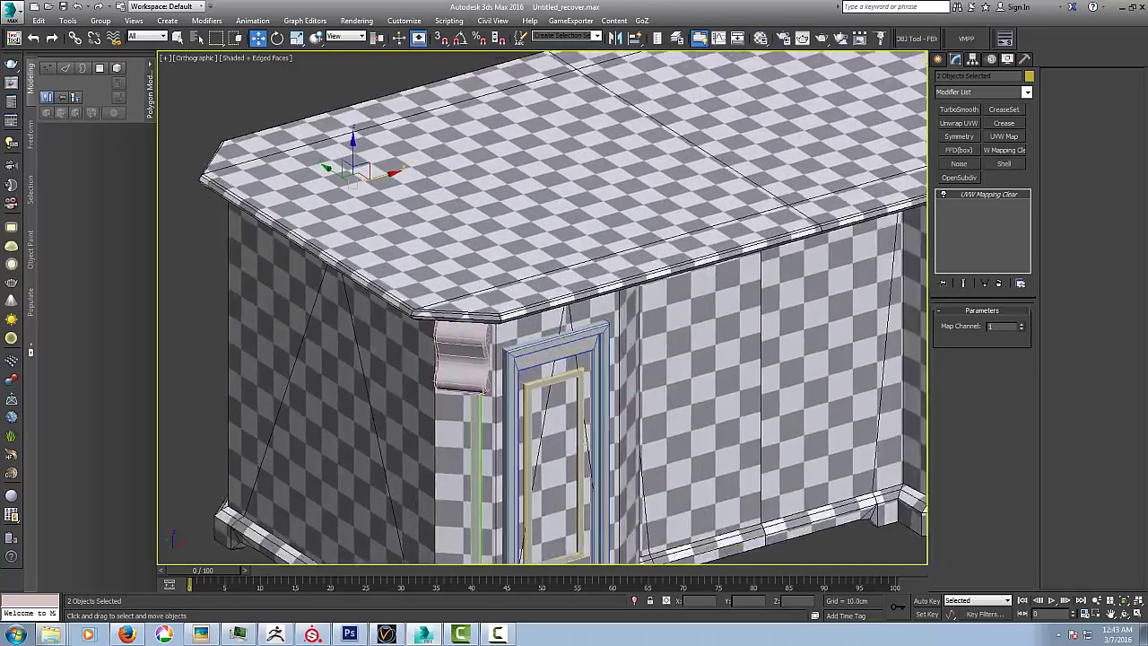
- Compare the desk corner carrying the scroll bracket with the bare corner on the desk's other side, checking the checker pattern along the tabletop edge
scroll(543, 309, down, 2)
mouse_move(484, 287)
alt+middle_down()
mouse_move(482, 235)
mouse_move(495, 281)
alt+middle_up()
scroll(496, 281, up, 6)
scroll(496, 280, down, 2)
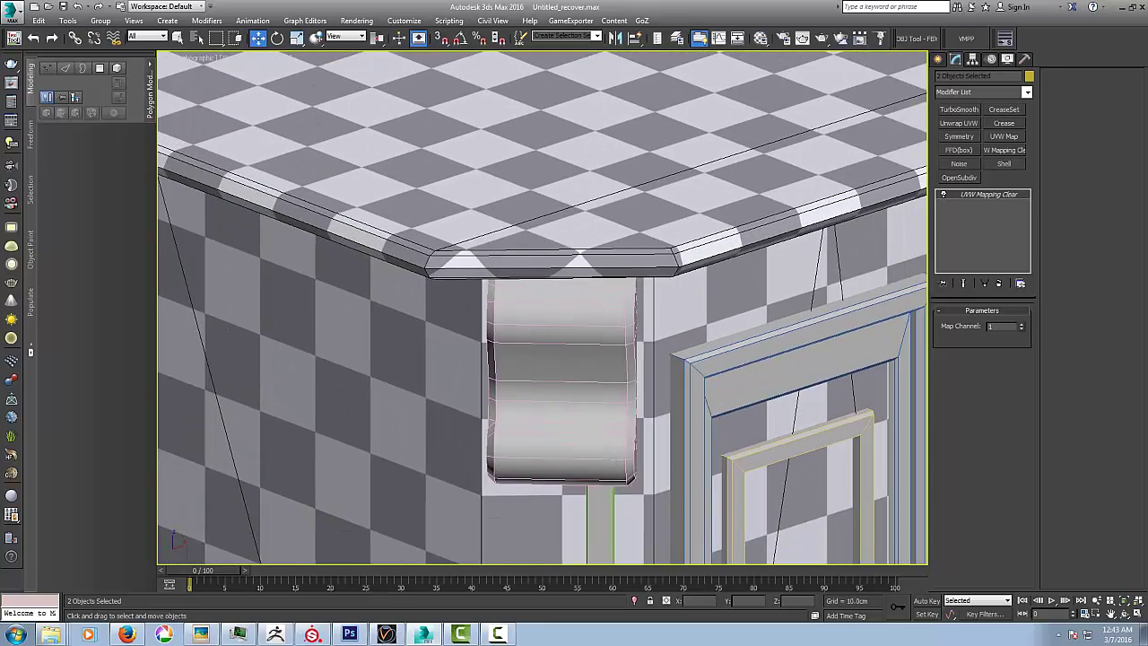
scroll(529, 231, down, 6)
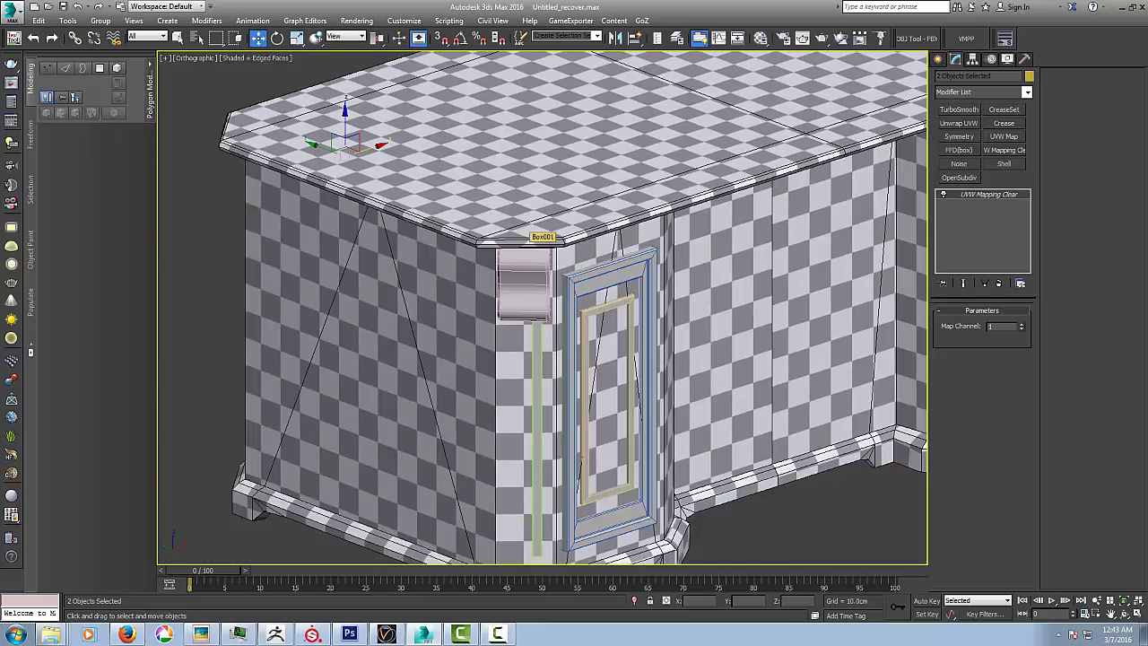
alt+middle_drag(529, 231, 369, 204)
scroll(583, 232, up, 5)
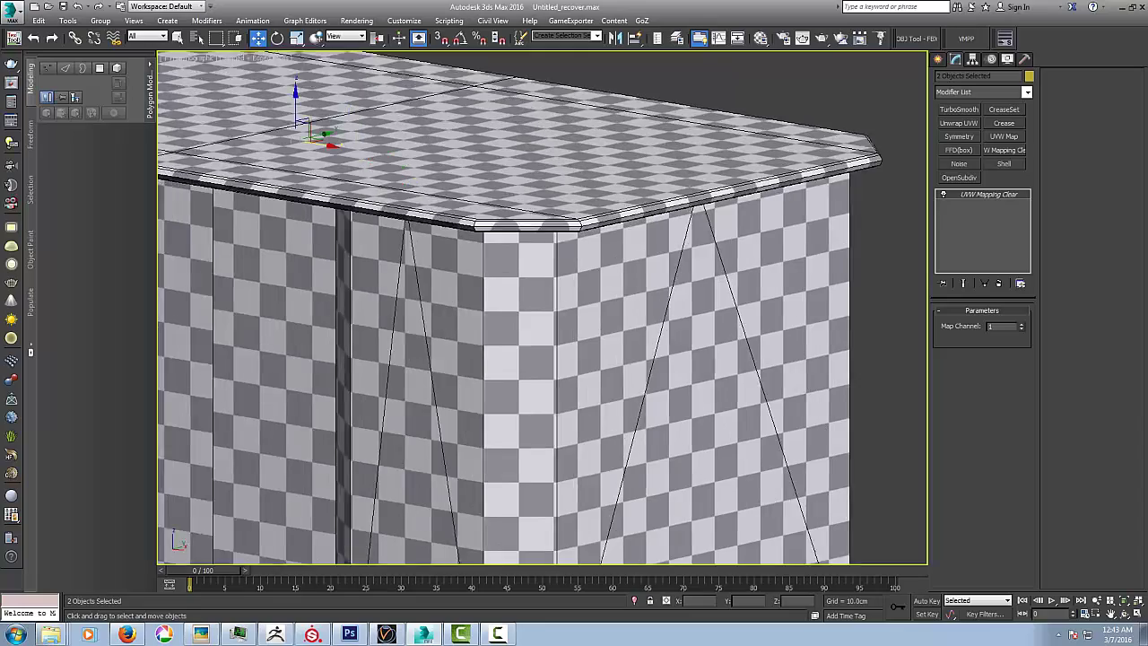
scroll(581, 235, down, 2)
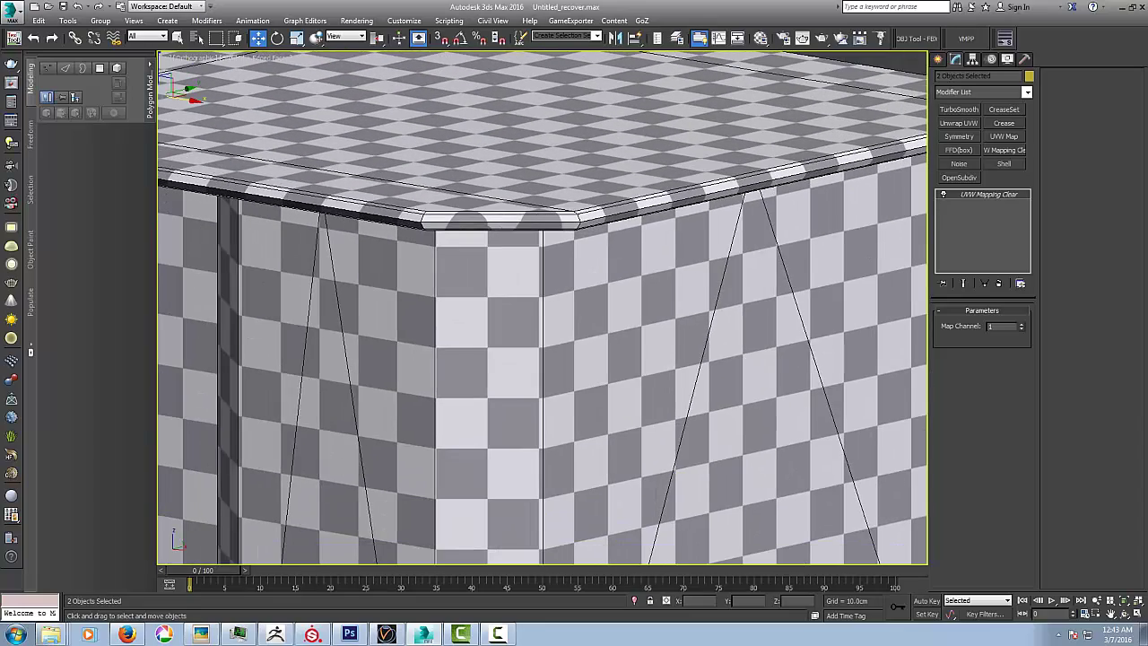
middle_drag(581, 235, 407, 266)
middle_drag(308, 254, 467, 255)
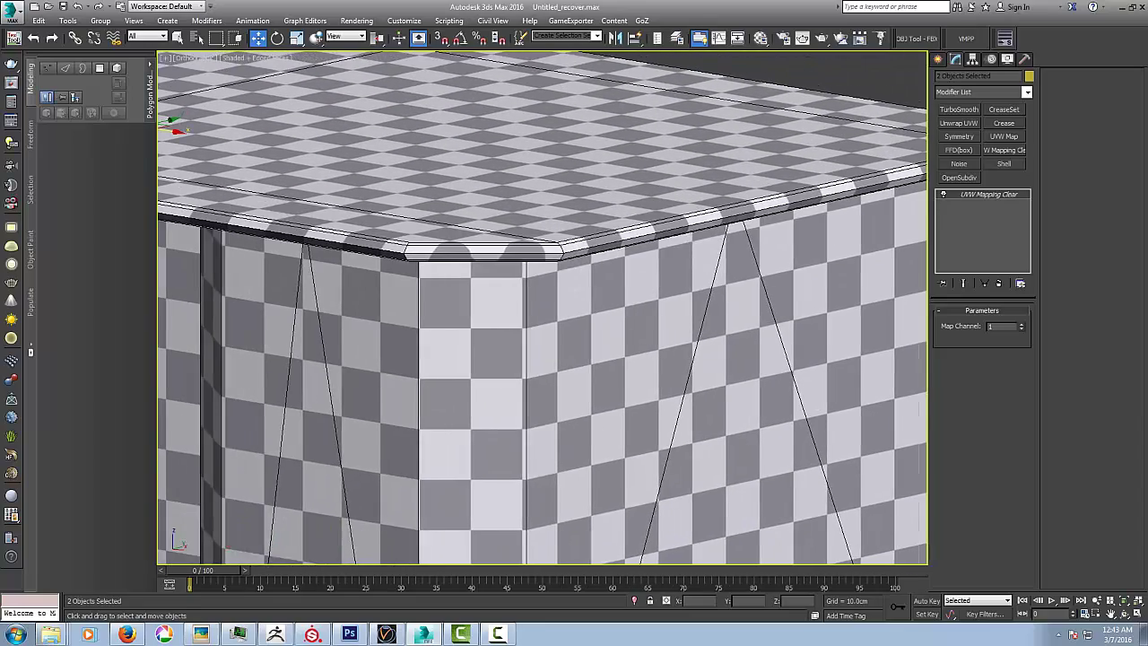
scroll(467, 256, up, 5)
scroll(448, 244, down, 12)
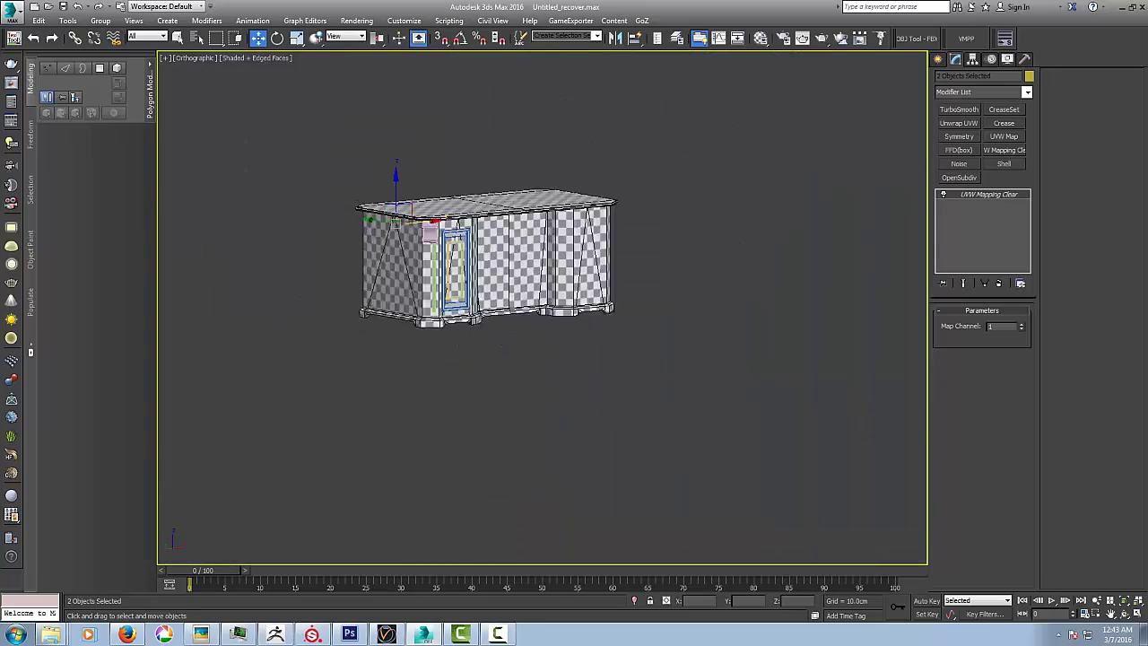
- Examine the scroll bracket beneath the tabletop's chamfered corner and the framed panel beside it up close
scroll(418, 220, up, 10)
alt+middle_drag(377, 184, 233, 208)
scroll(811, 336, up, 1)
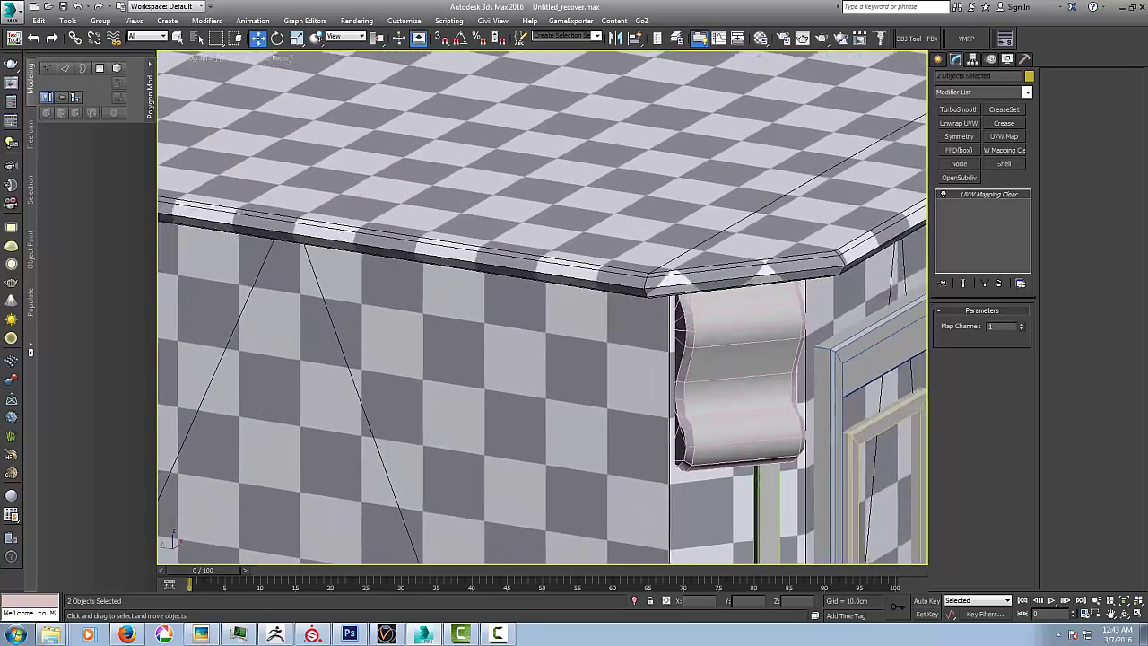
scroll(689, 332, up, 3)
alt+middle_drag(689, 332, 629, 314)
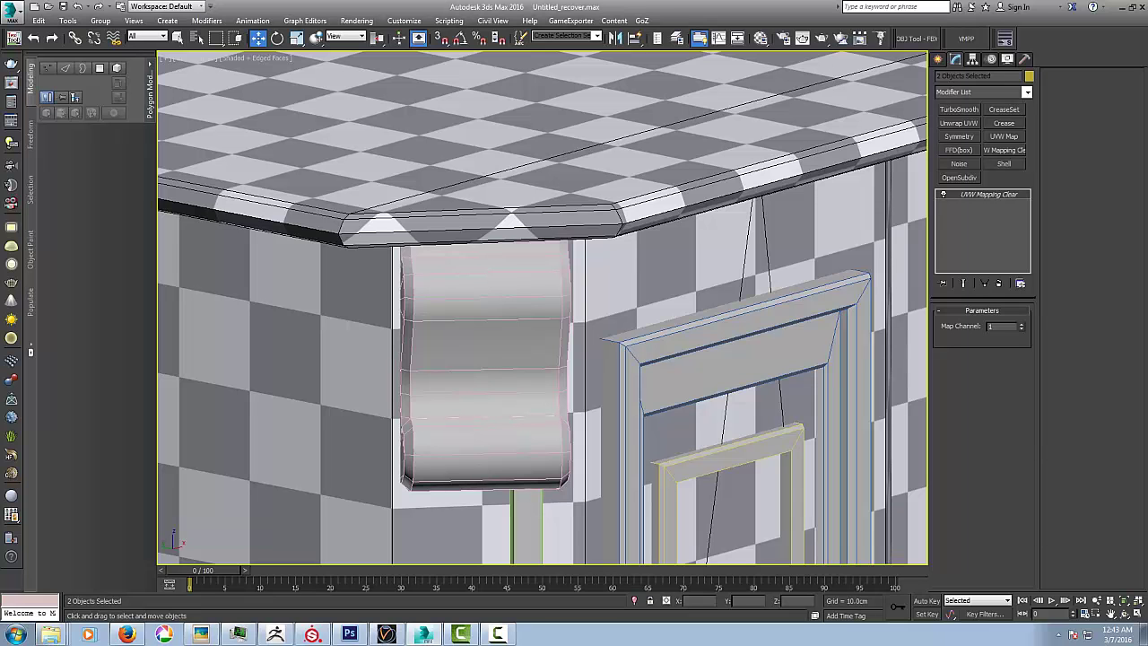
alt+middle_drag(574, 331, 594, 323)
scroll(475, 235, down, 9)
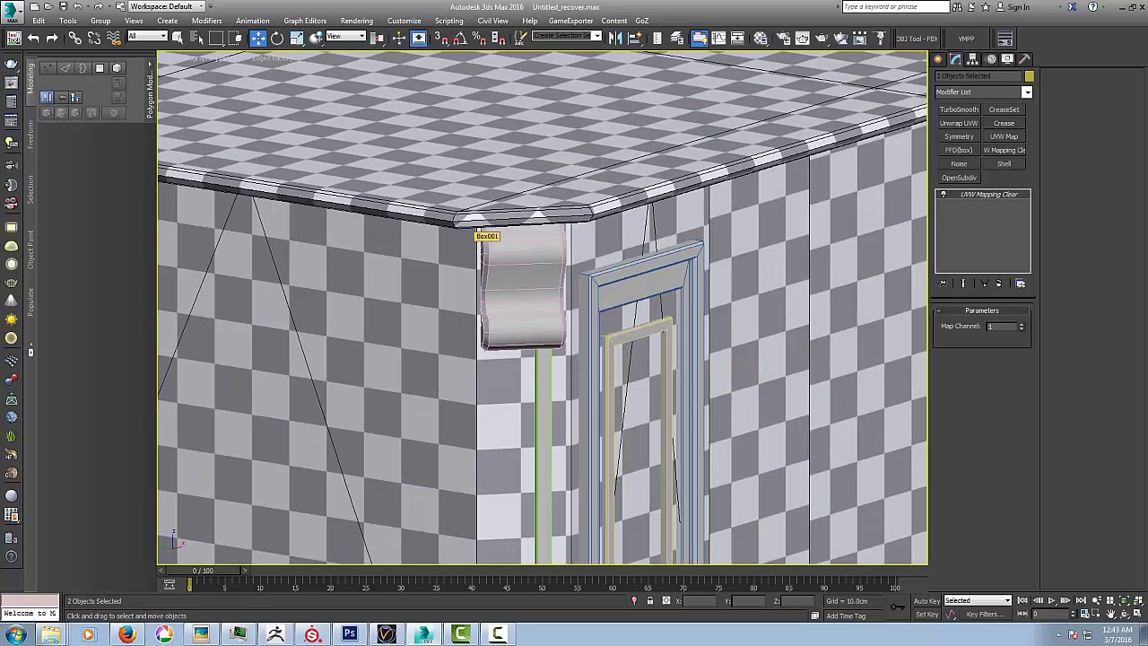
- Select the flat inner panel of the front drawer and isolate it from the rest of the desk
alt+middle_drag(475, 235, 390, 221)
alt+middle_drag(476, 255, 645, 273)
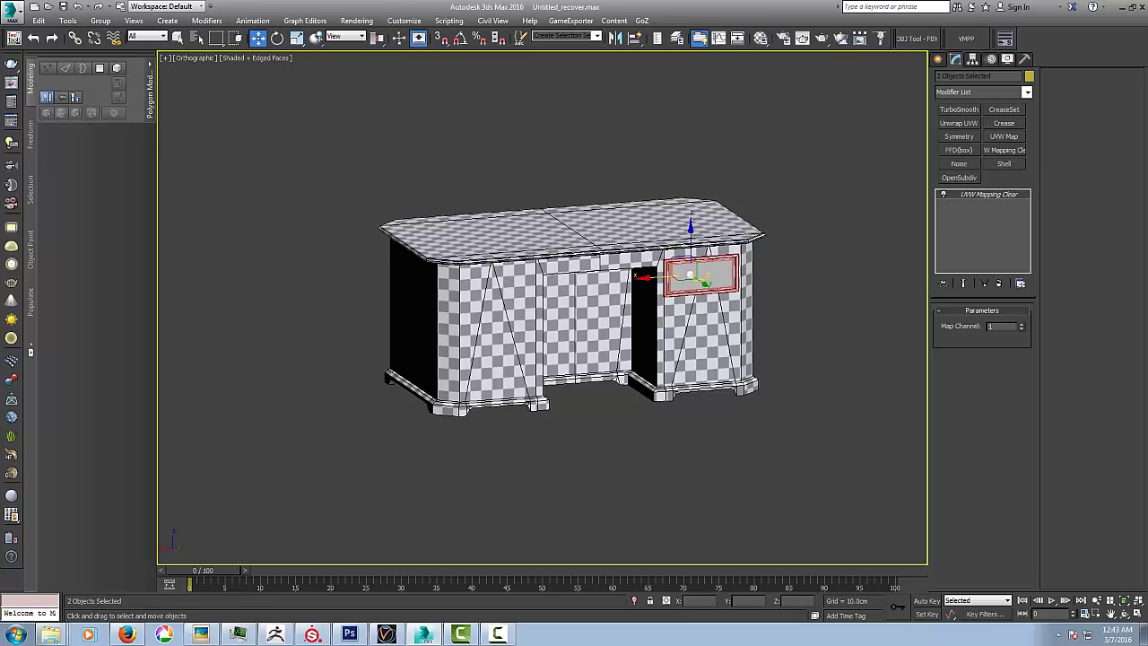
alt+middle_drag(780, 261, 727, 279)
scroll(727, 279, up, 5)
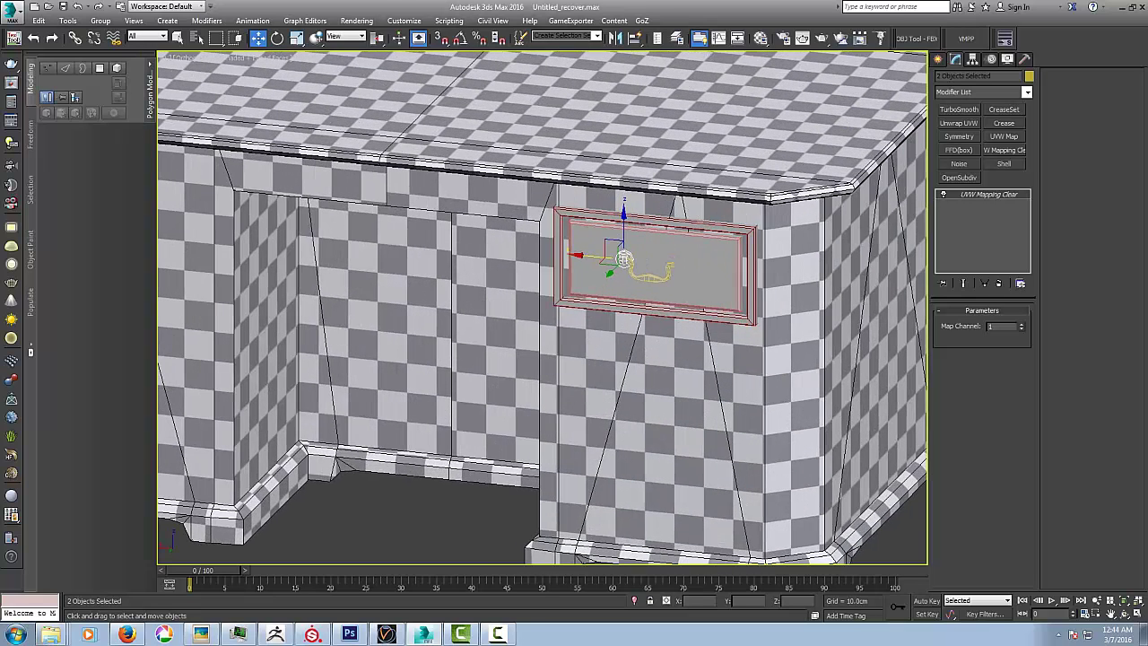
click(713, 278)
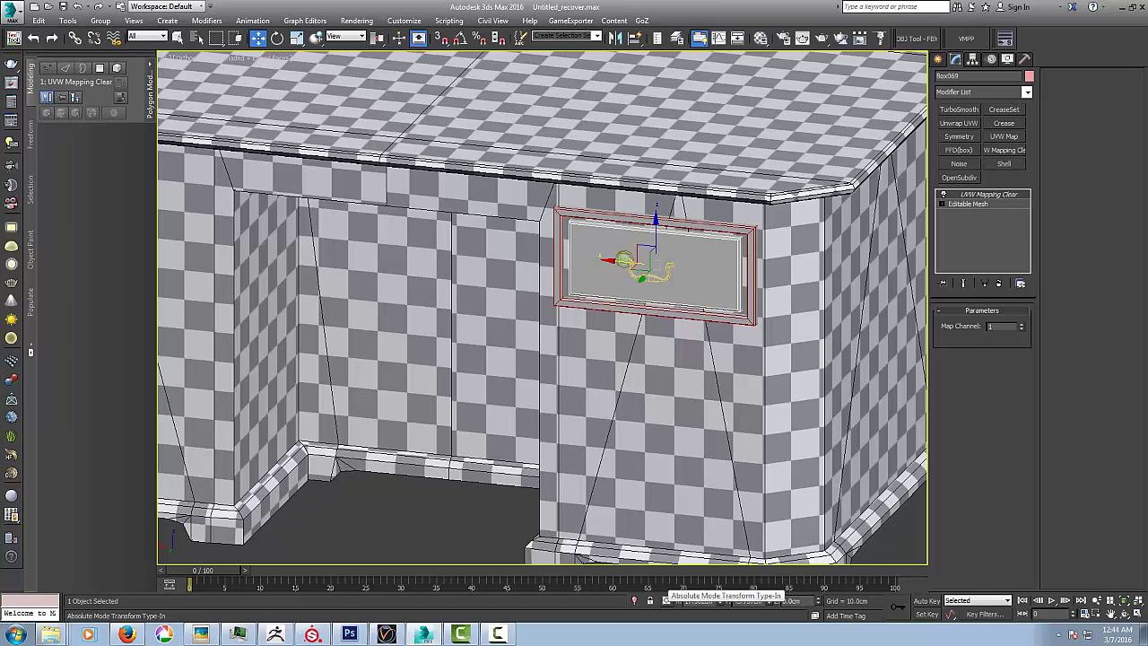
click(635, 600)
middle_drag(627, 341, 567, 345)
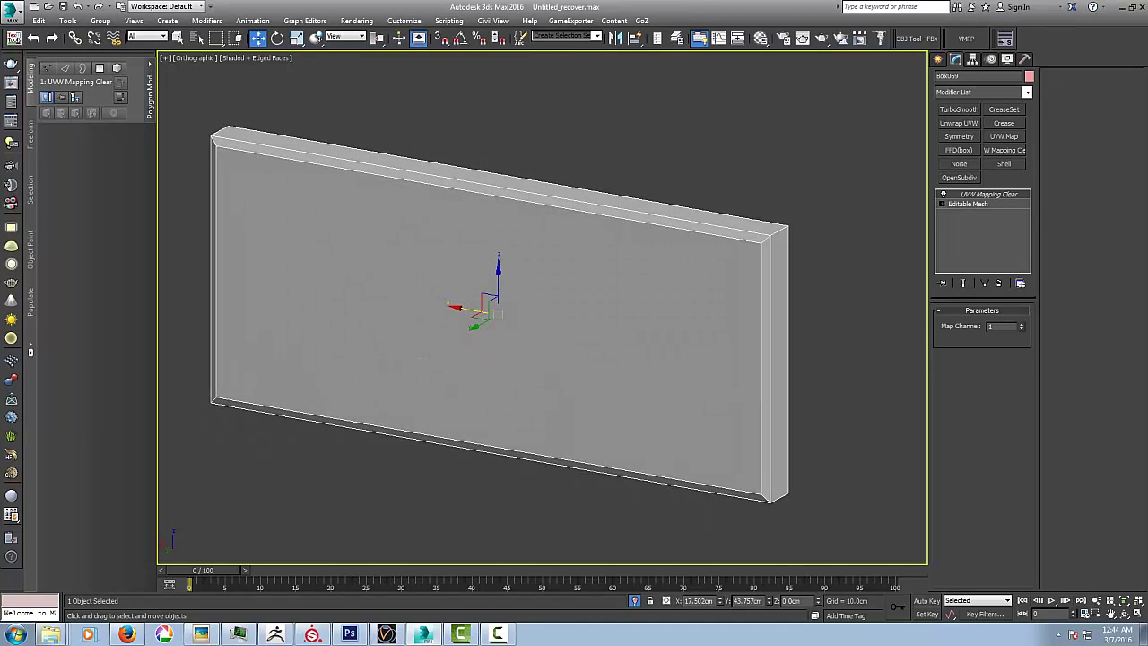
scroll(543, 307, down, 4)
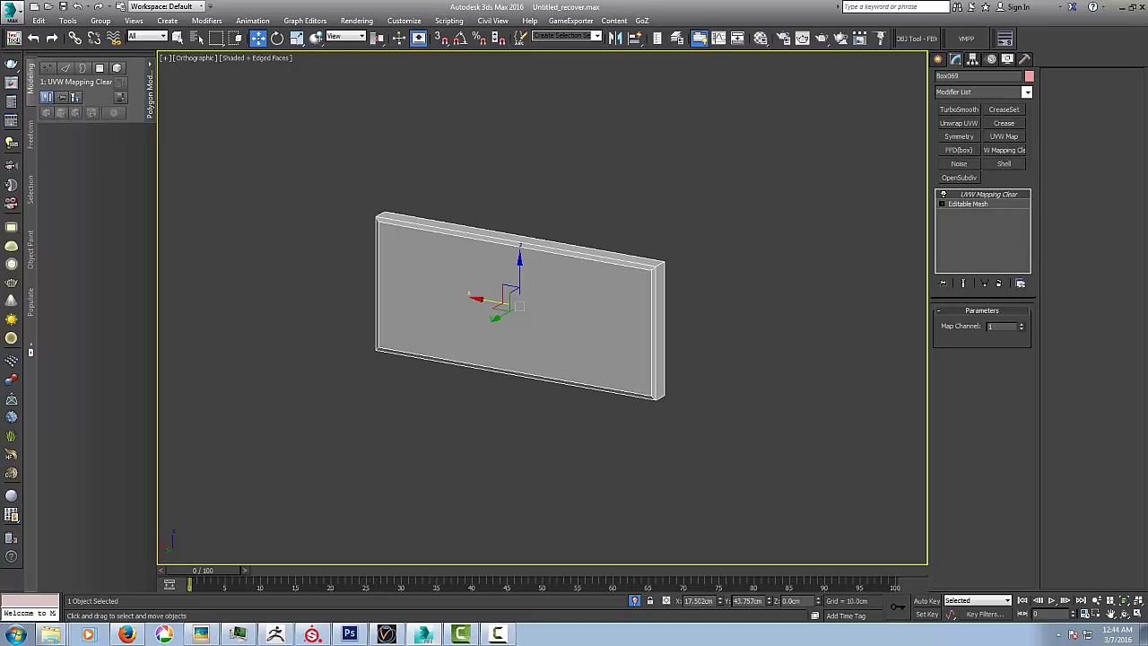
scroll(592, 251, down, 2)
scroll(592, 251, up, 1)
scroll(592, 251, down, 2)
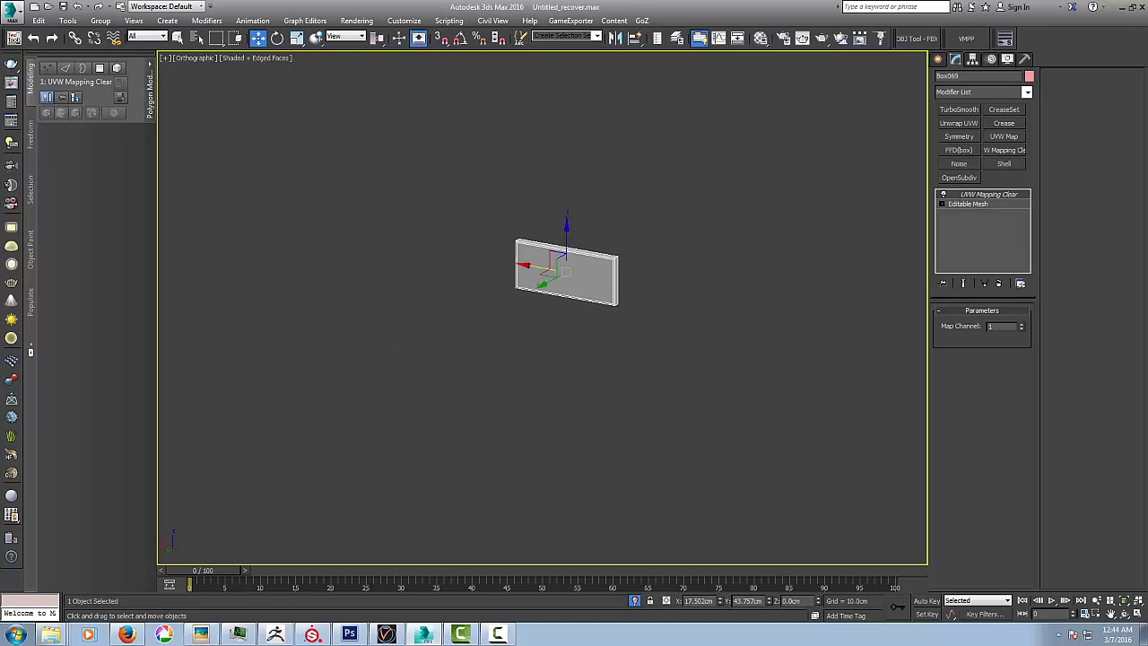
middle_drag(596, 253, 549, 295)
scroll(549, 295, up, 3)
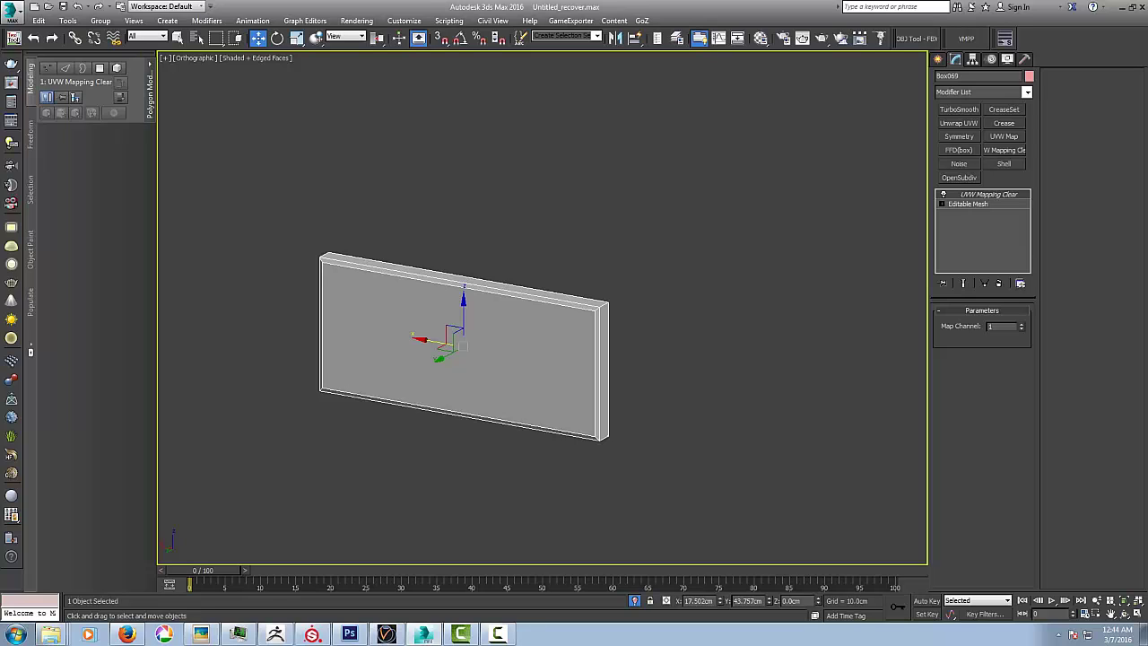
middle_drag(463, 346, 507, 349)
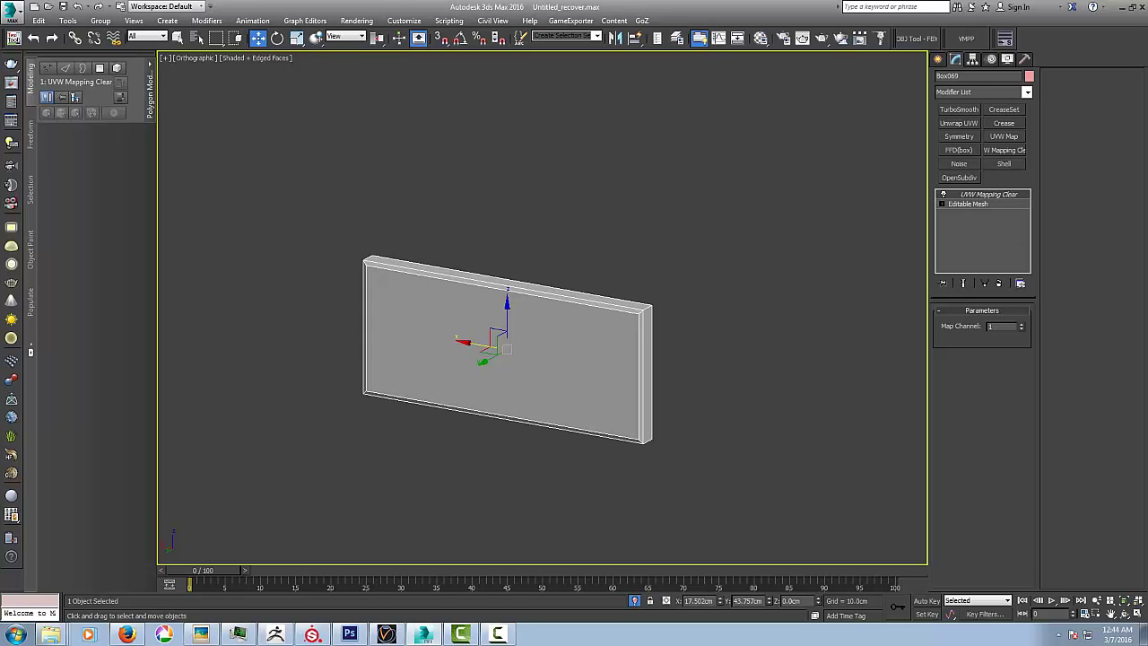
- Exit isolation to bring back the whole desk around the selected drawer panel and view it from the front
click(634, 601)
scroll(634, 348, down, 3)
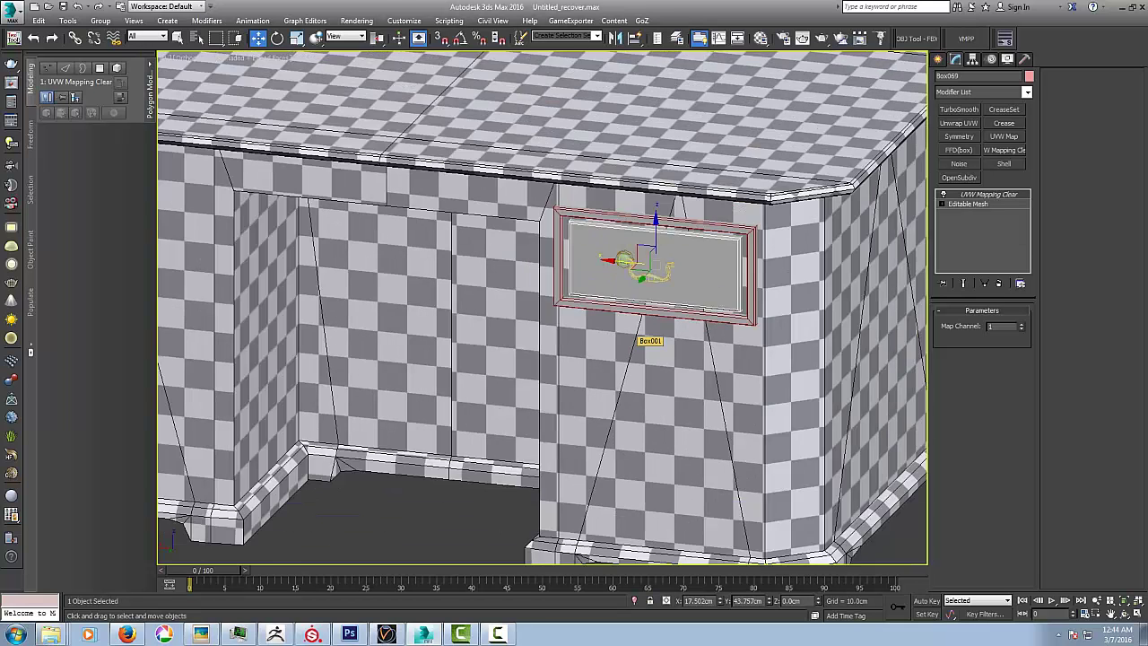
alt+middle_drag(634, 348, 642, 424)
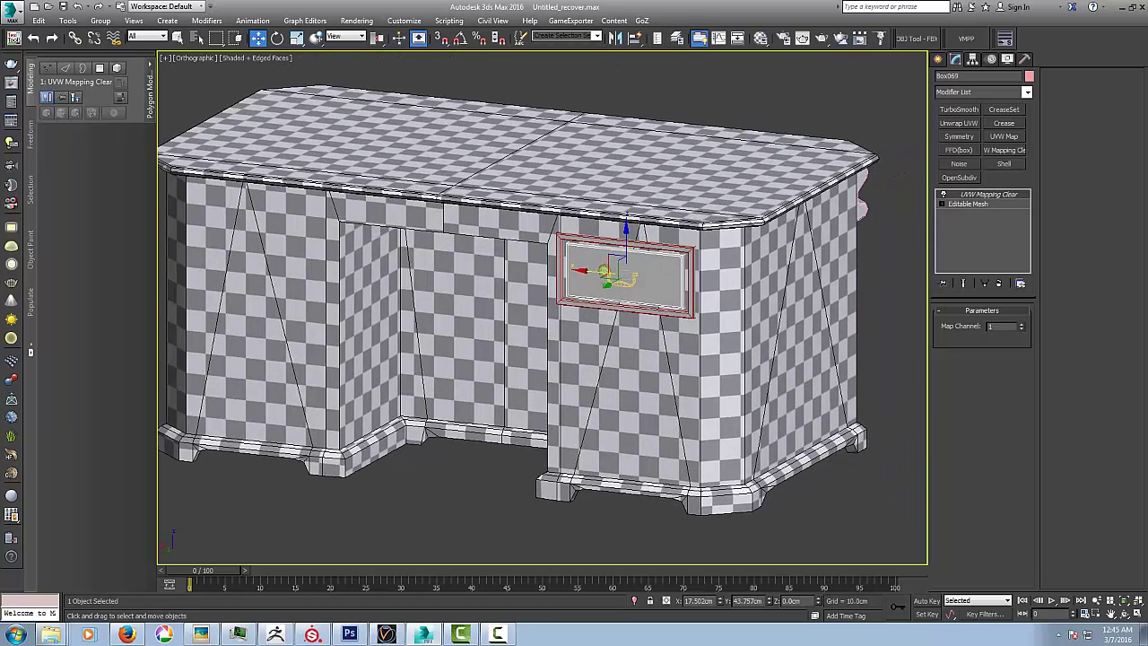